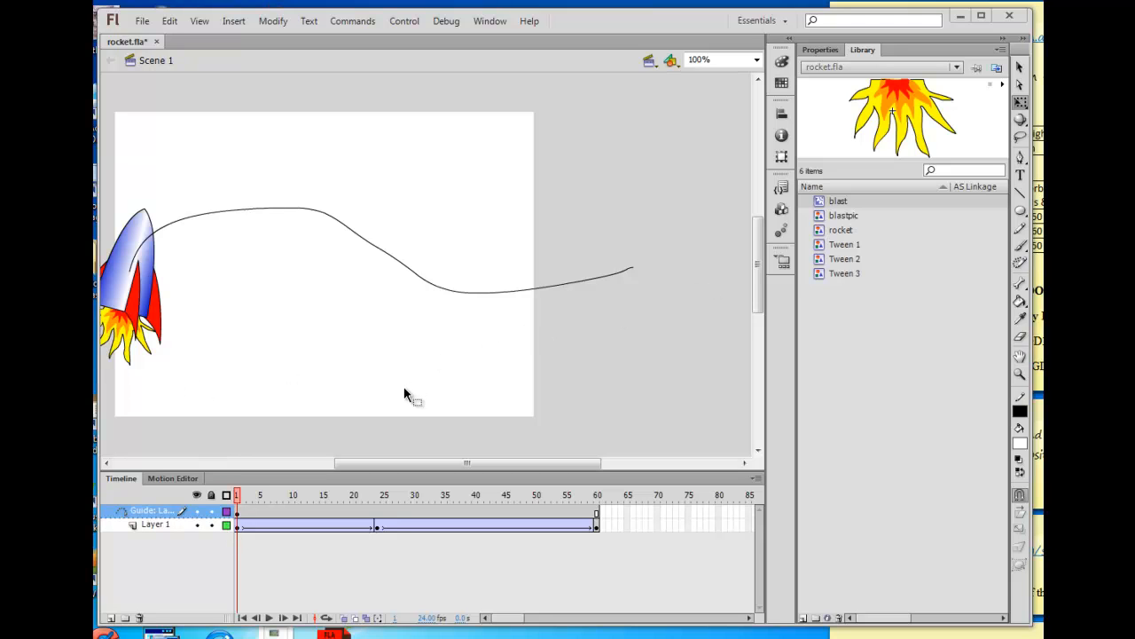
# Test-play the rocket movie, and examine the blast symbol's animation and its keyframes at frames 4 and 1.
pyautogui.hotkey('ctrl', 'Return')
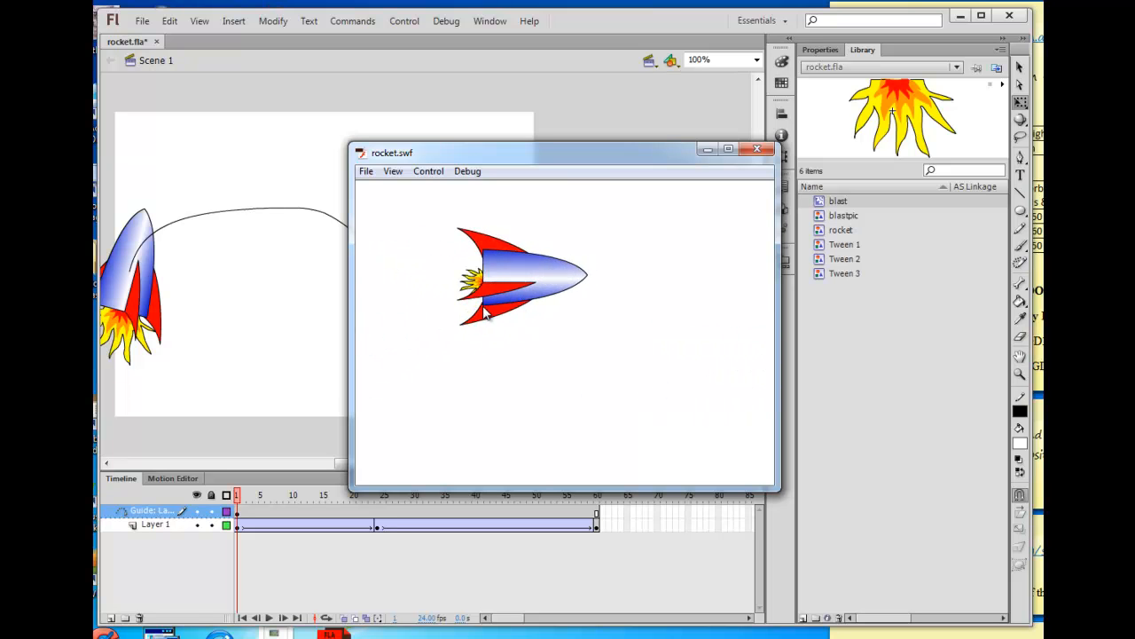
pyautogui.click(757, 151)
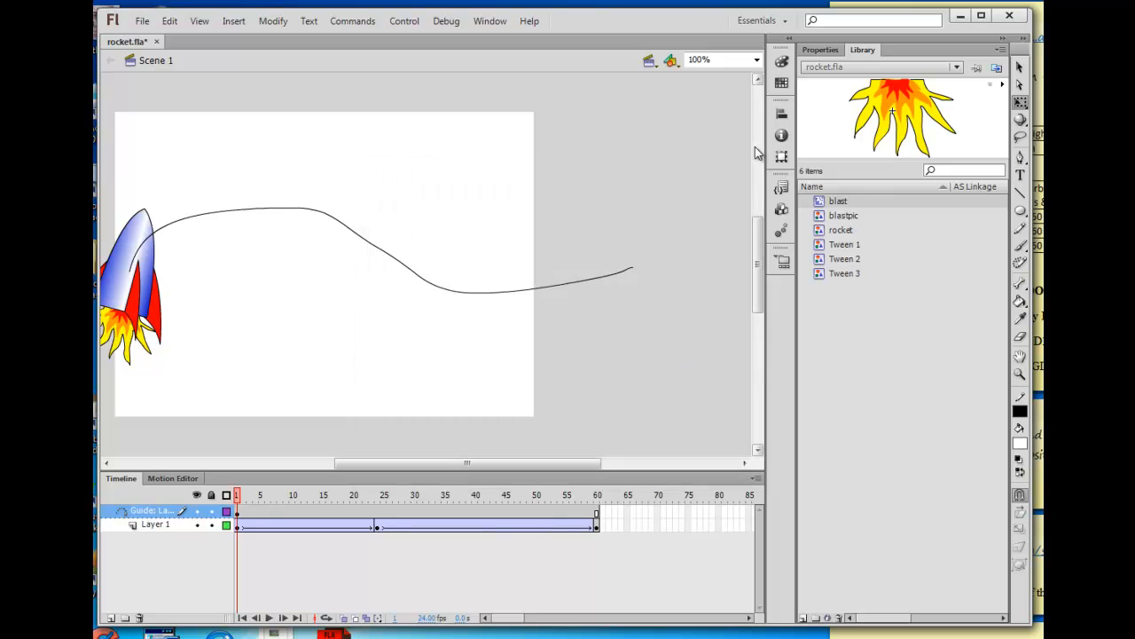
pyautogui.doubleClick(822, 203)
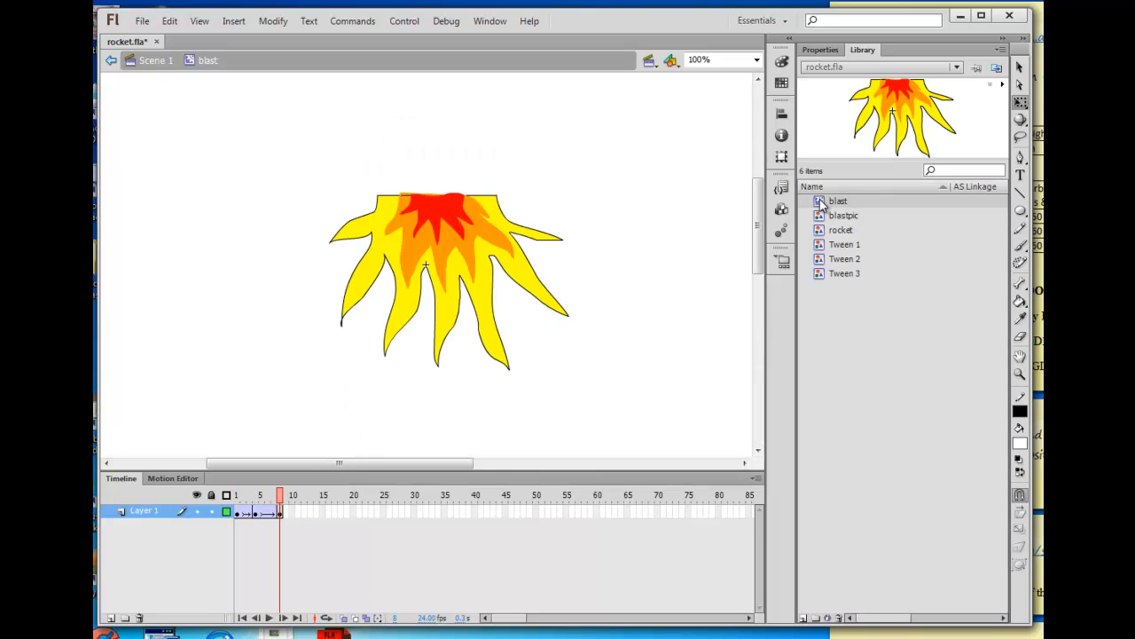
pyautogui.press('Return')
pyautogui.click(256, 512)
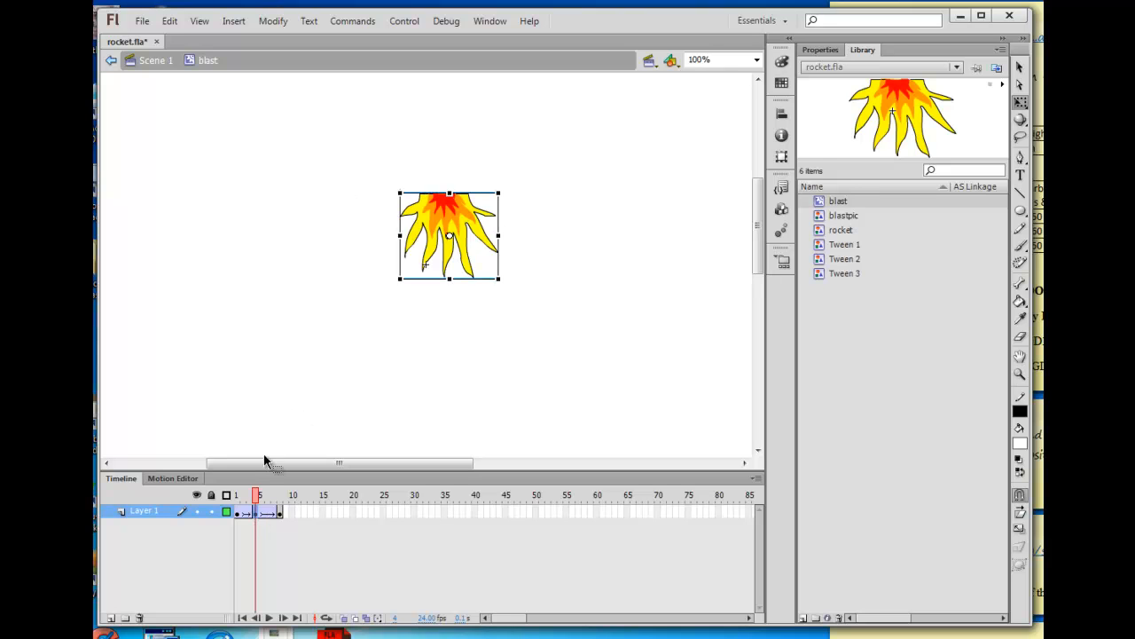
pyautogui.click(236, 509)
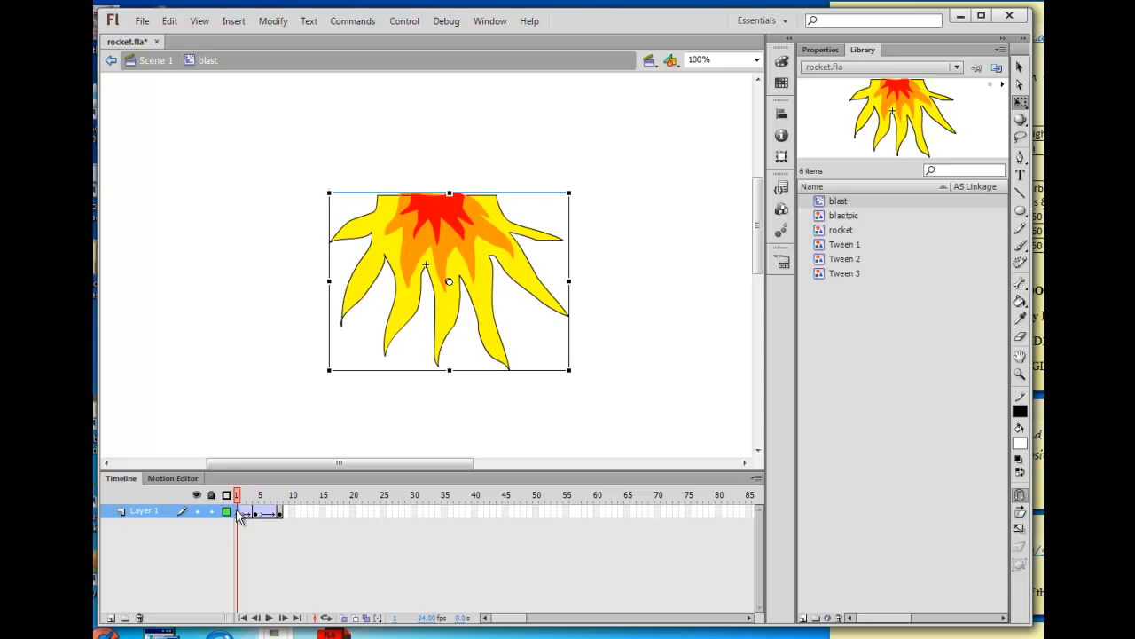
pyautogui.click(151, 62)
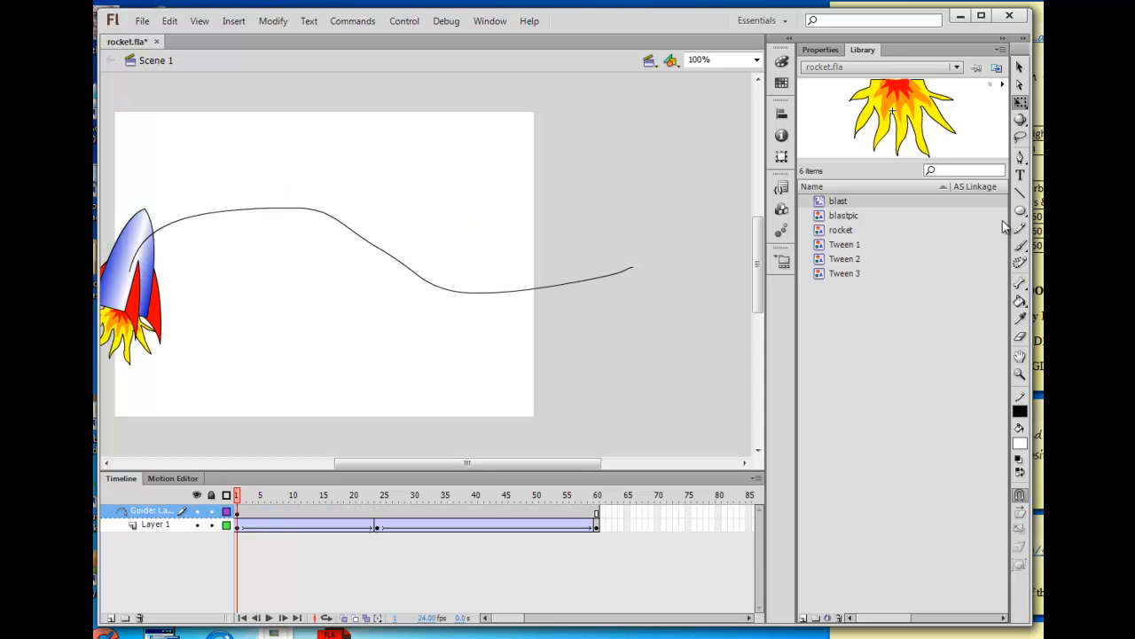
# Open the rocket symbol for editing and unlock its rocket, Layer 2, Layer 3 and Layer 5 layers.
pyautogui.doubleClick(817, 235)
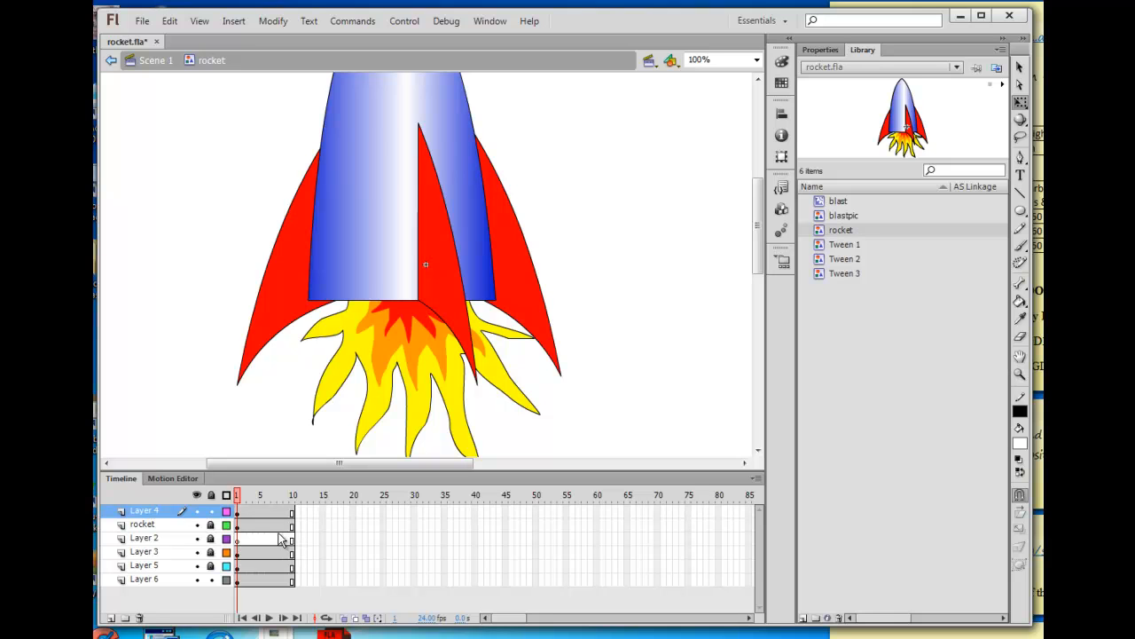
pyautogui.click(143, 540)
pyautogui.click(212, 538)
pyautogui.click(212, 527)
pyautogui.click(211, 552)
pyautogui.click(211, 565)
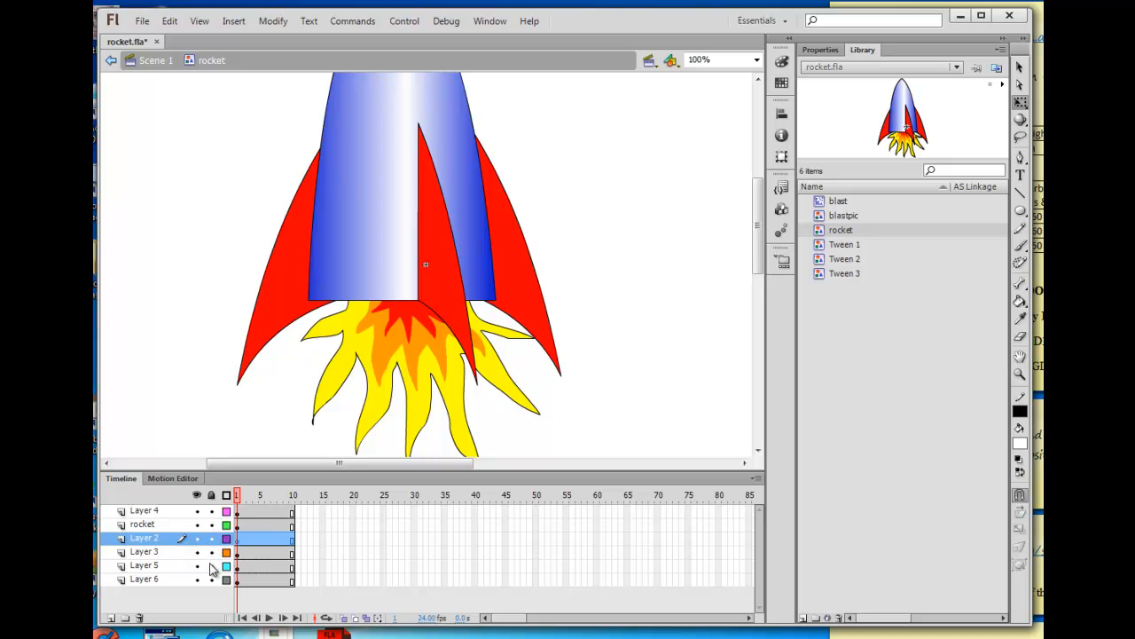
# Check the two side fin layers and rename Layer 6, which holds the flames, as blast.
pyautogui.click(144, 552)
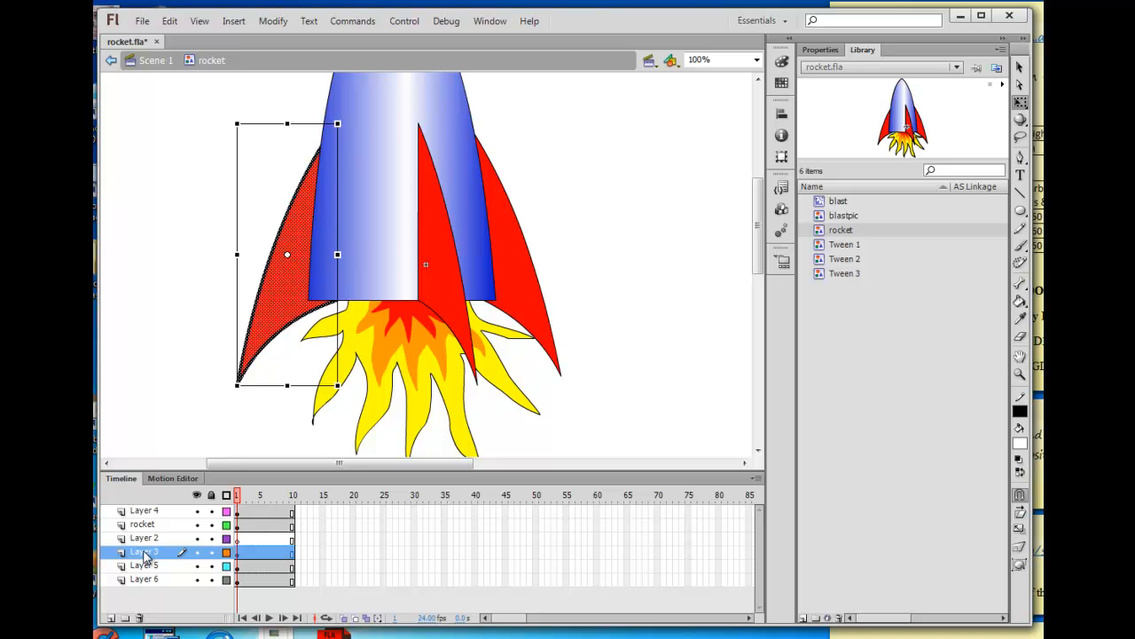
pyautogui.doubleClick(145, 552)
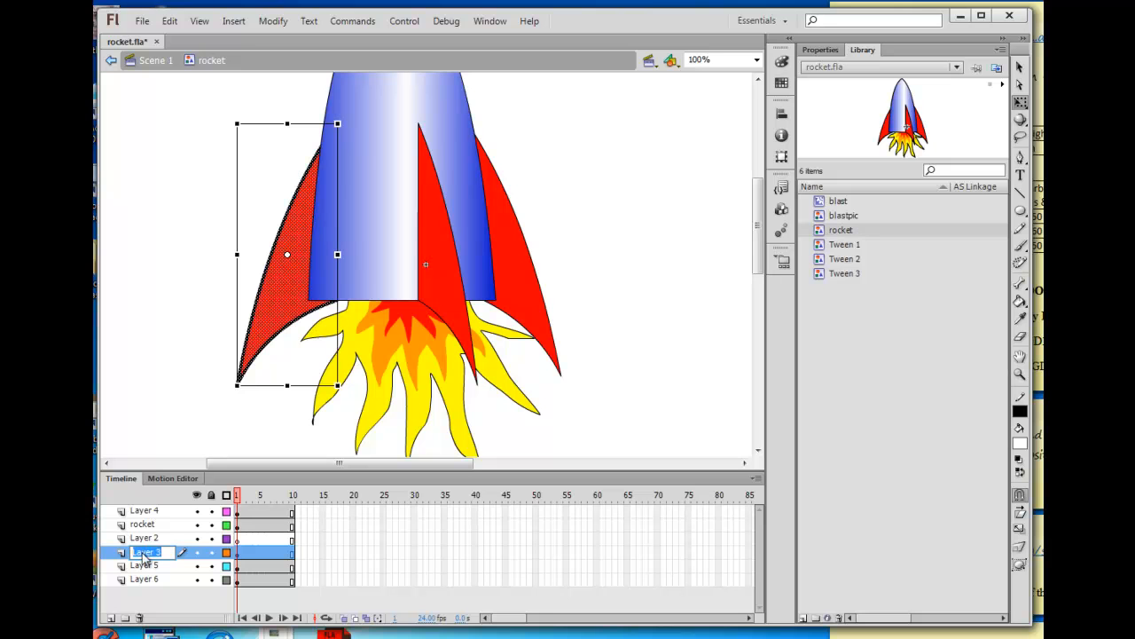
pyautogui.click(142, 566)
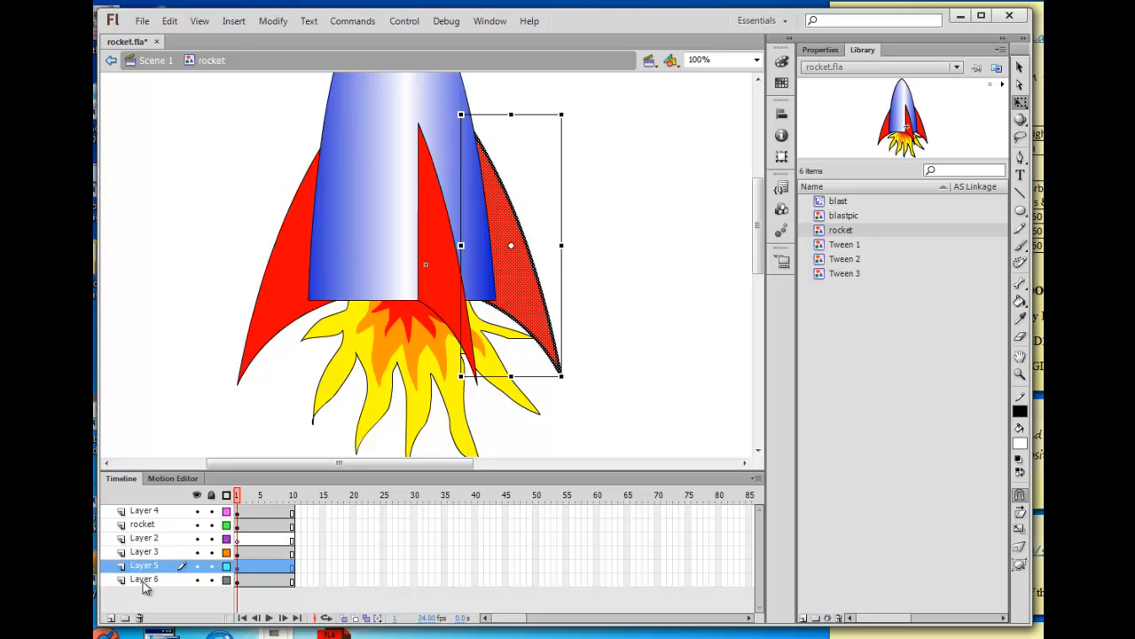
pyautogui.click(144, 580)
pyautogui.doubleClick(145, 581)
pyautogui.write('blast')
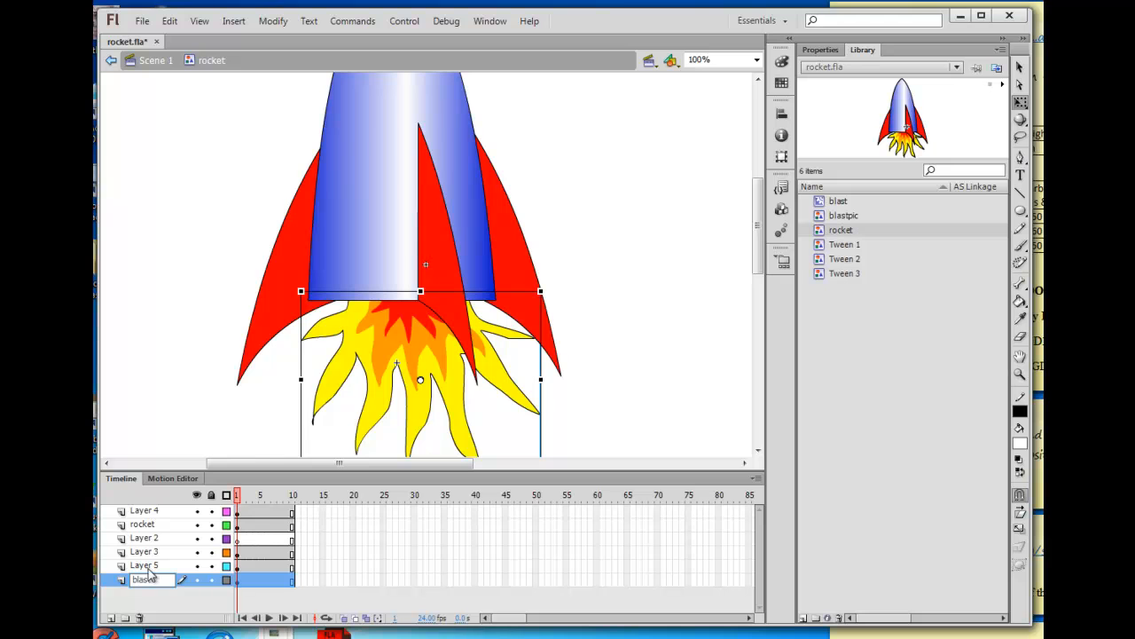
# Examine the artwork on Layer 4 and the rocket layer, and return to Scene 1.
pyautogui.click(130, 512)
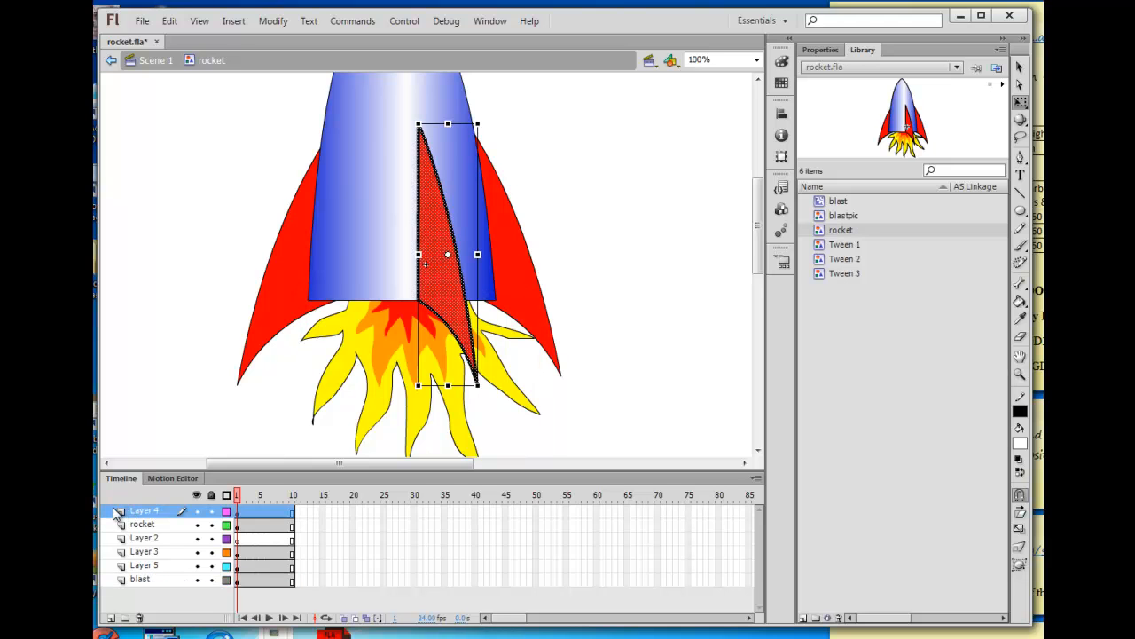
pyautogui.click(130, 525)
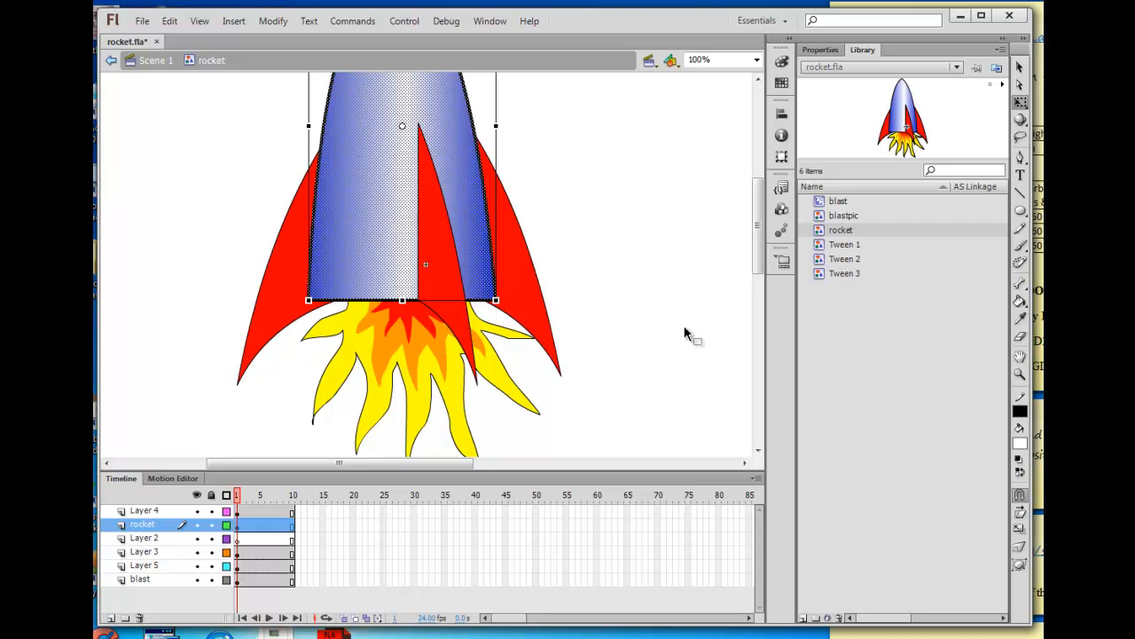
pyautogui.scroll(3, 682, 325)
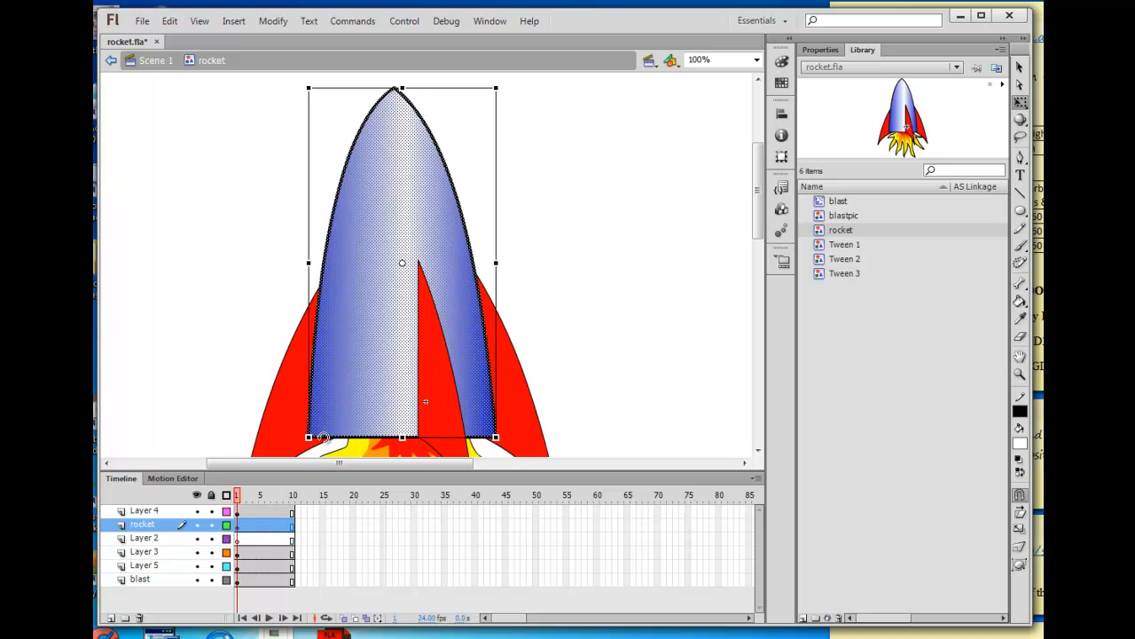
pyautogui.click(605, 365)
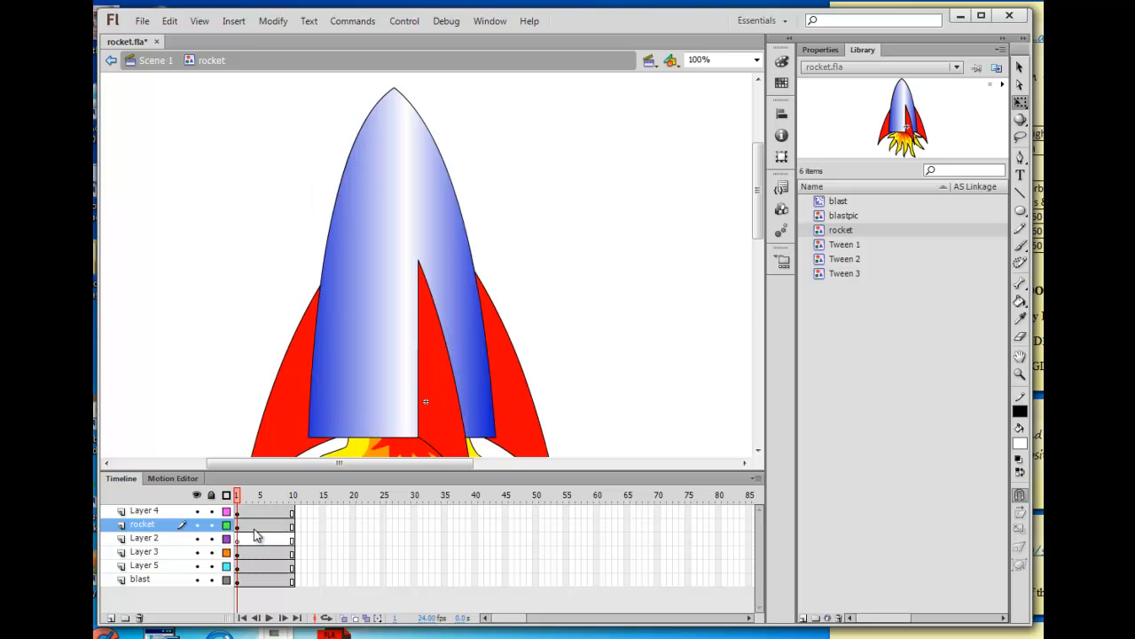
pyautogui.click(149, 60)
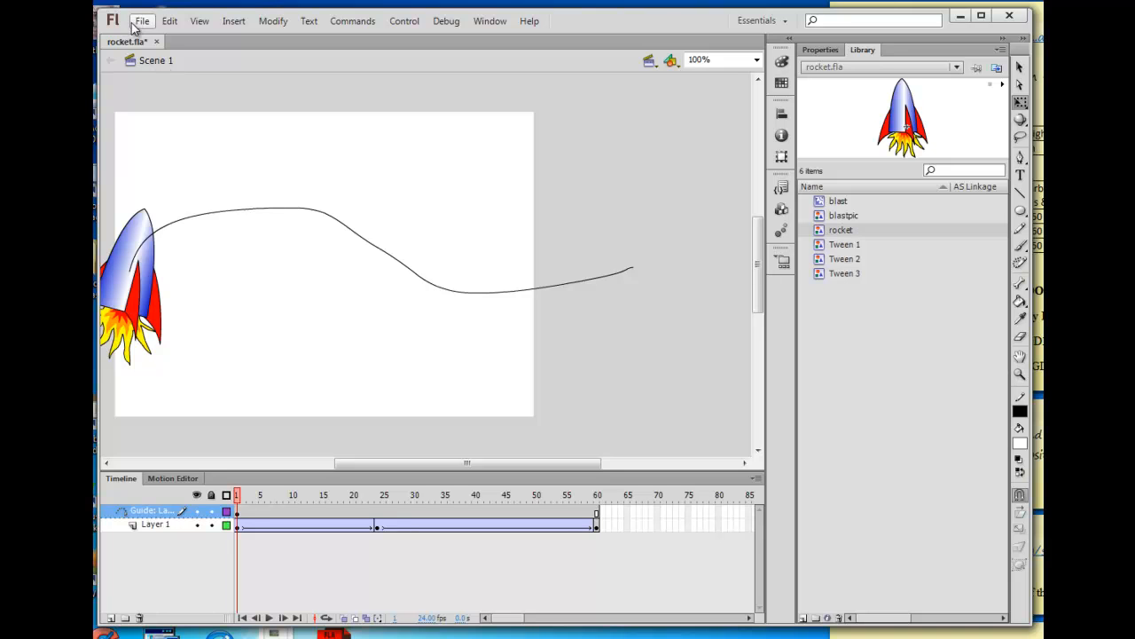
# Create a new ActionScript 3.0 document of 550 × 400 px at 24 fps.
pyautogui.click(140, 22)
pyautogui.moveTo(170, 20)
pyautogui.click(151, 38)
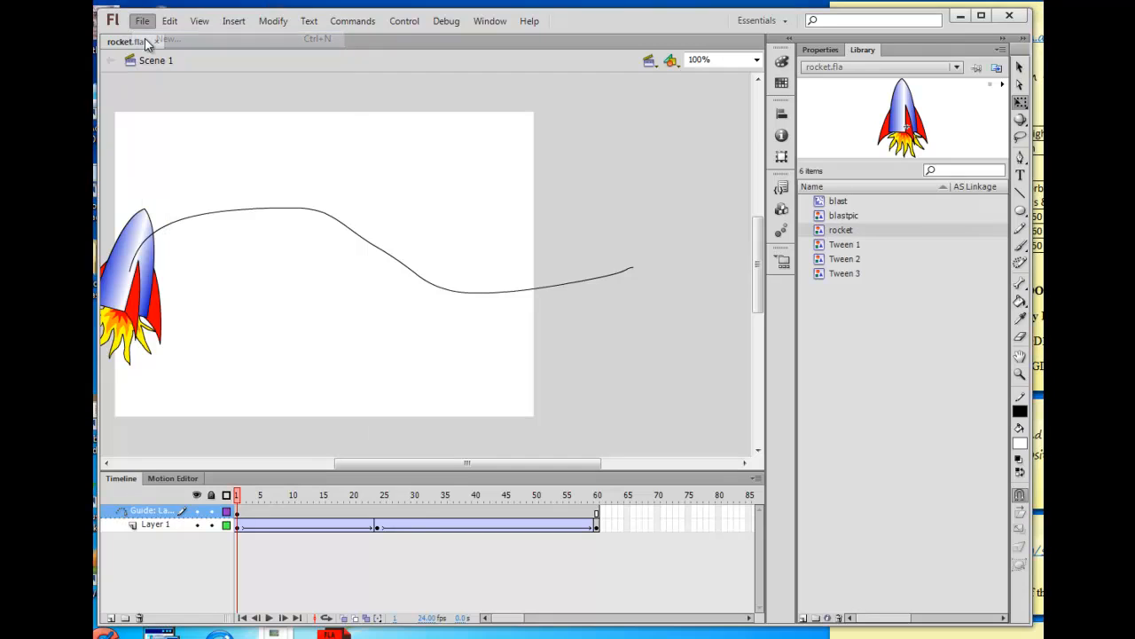
pyautogui.moveTo(728, 167); pyautogui.dragTo(606, 131)
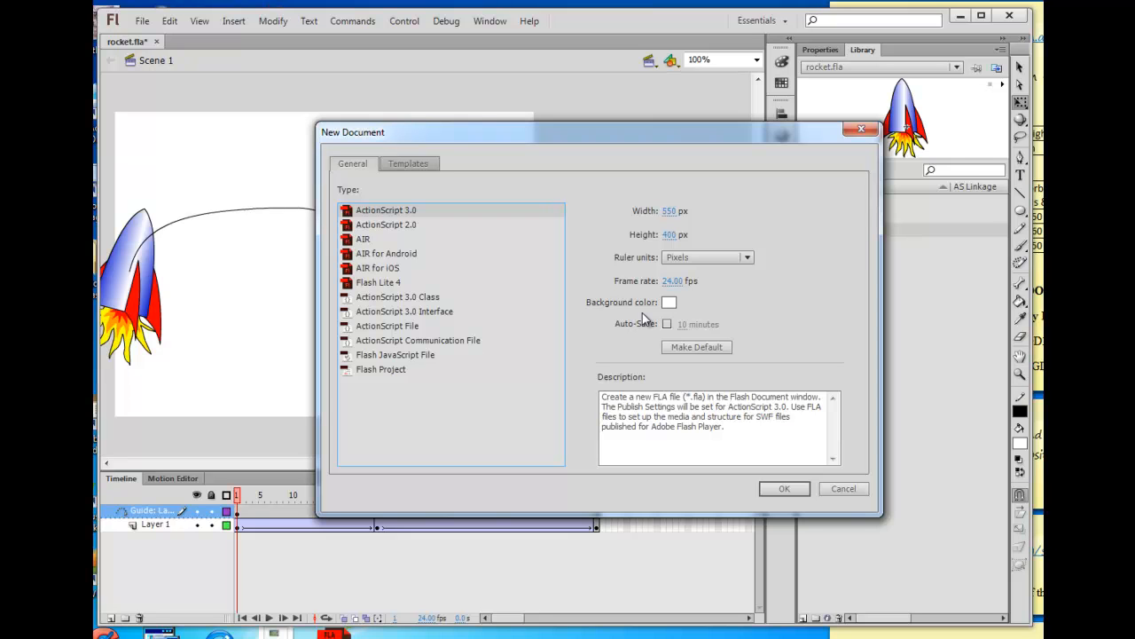
pyautogui.click(785, 489)
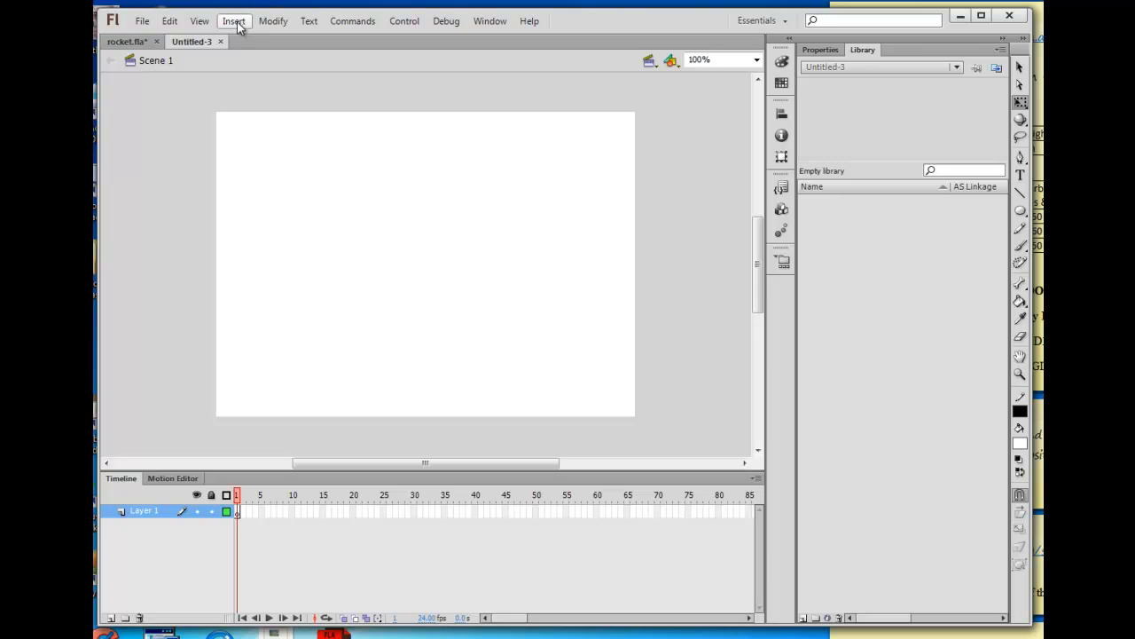
# Set up the PolyStar tool to draw polygons with 3 sides.
pyautogui.click(1020, 212)
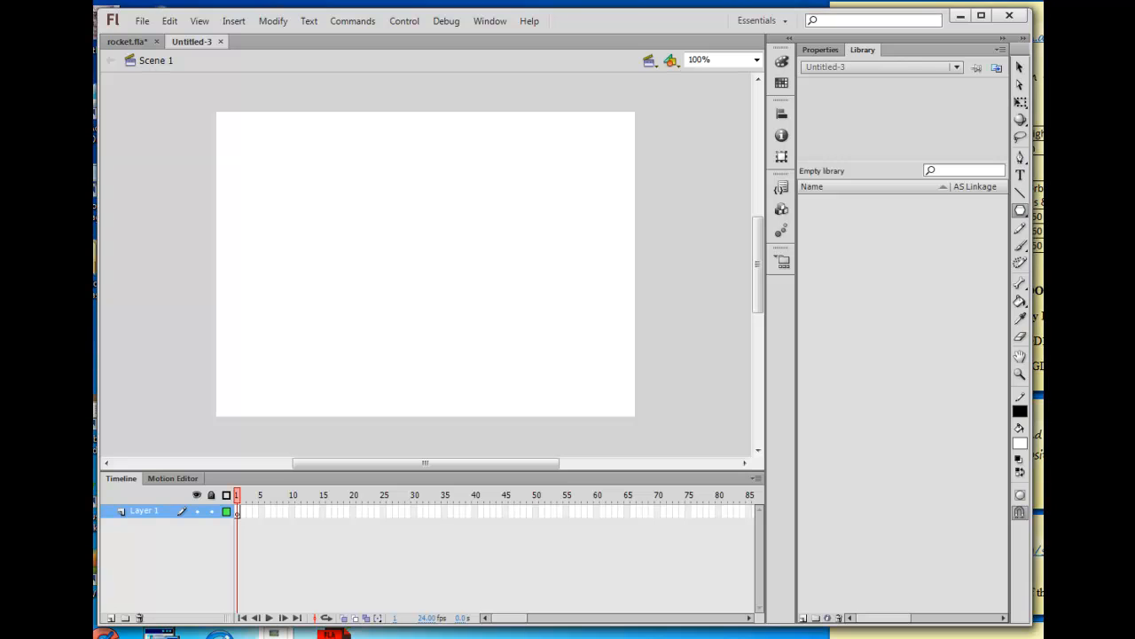
pyautogui.click(825, 51)
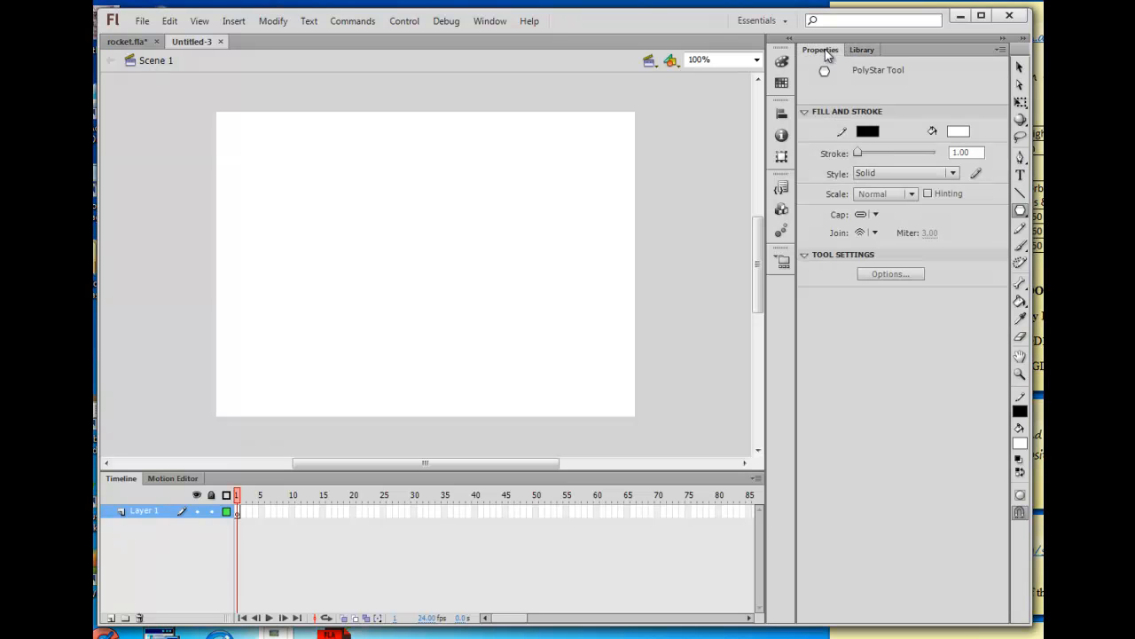
pyautogui.click(889, 273)
pyautogui.click(567, 312)
pyautogui.press('BackSpace')
pyautogui.write('5')
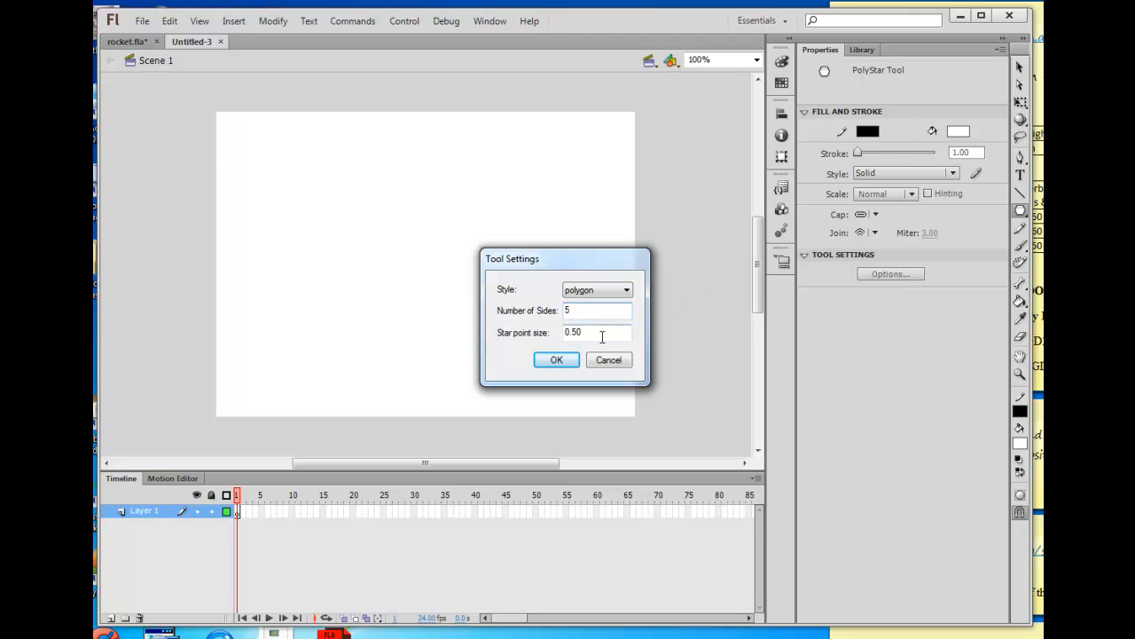
pyautogui.moveTo(592, 312); pyautogui.dragTo(539, 321)
pyautogui.write('3')
pyautogui.click(556, 360)
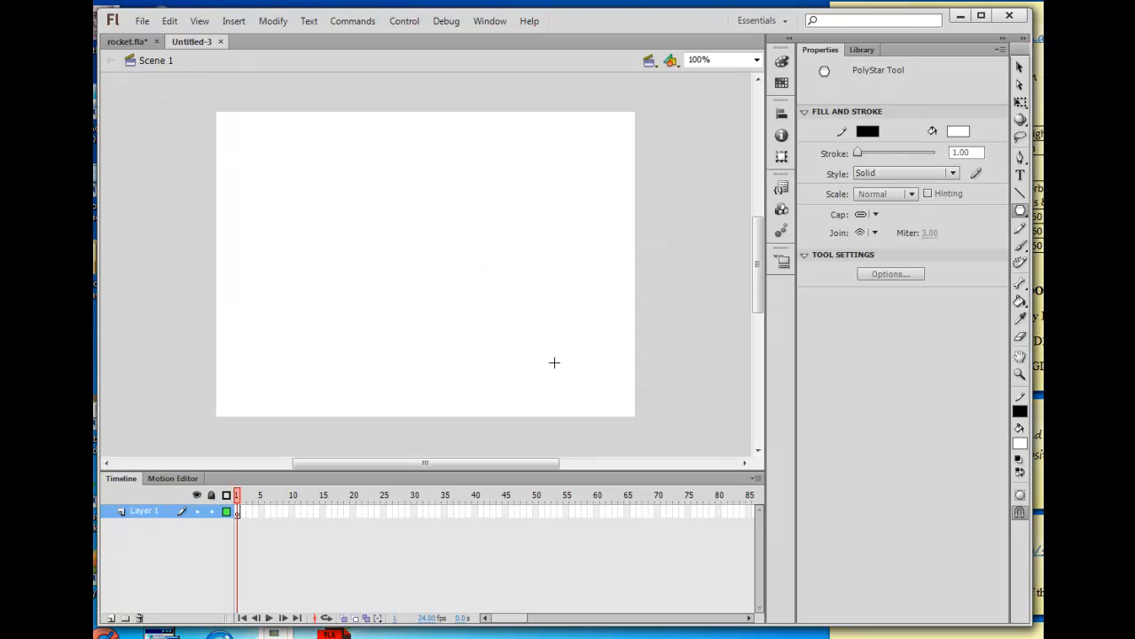
# Set the fill to a linear gradient, remove its black end stop and move the white middle stop to that end.
pyautogui.click(782, 61)
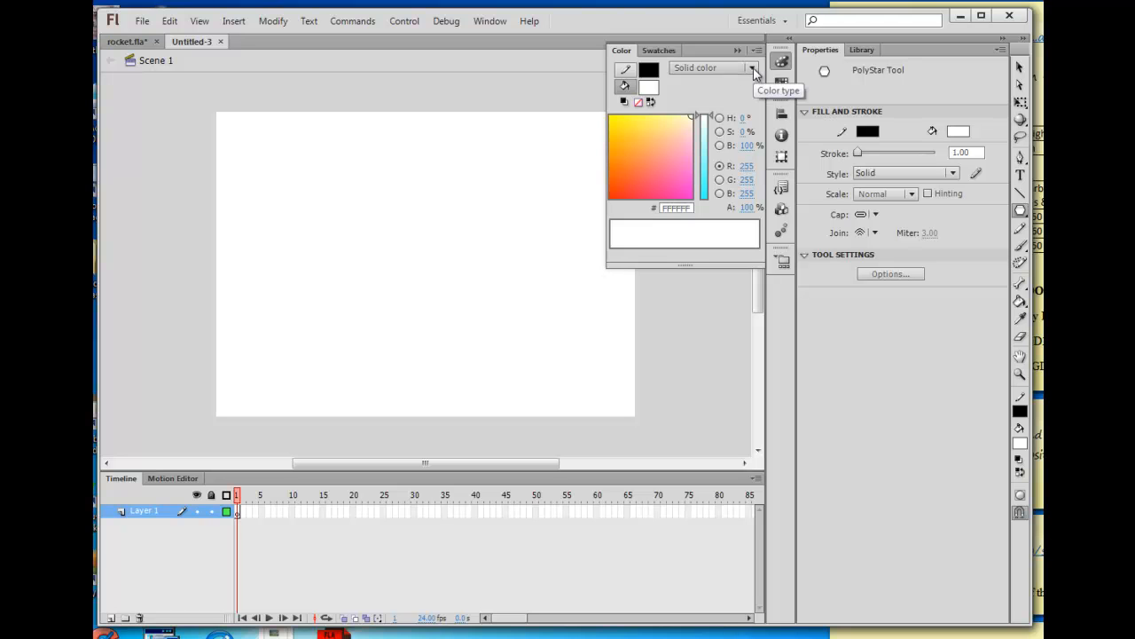
pyautogui.click(753, 70)
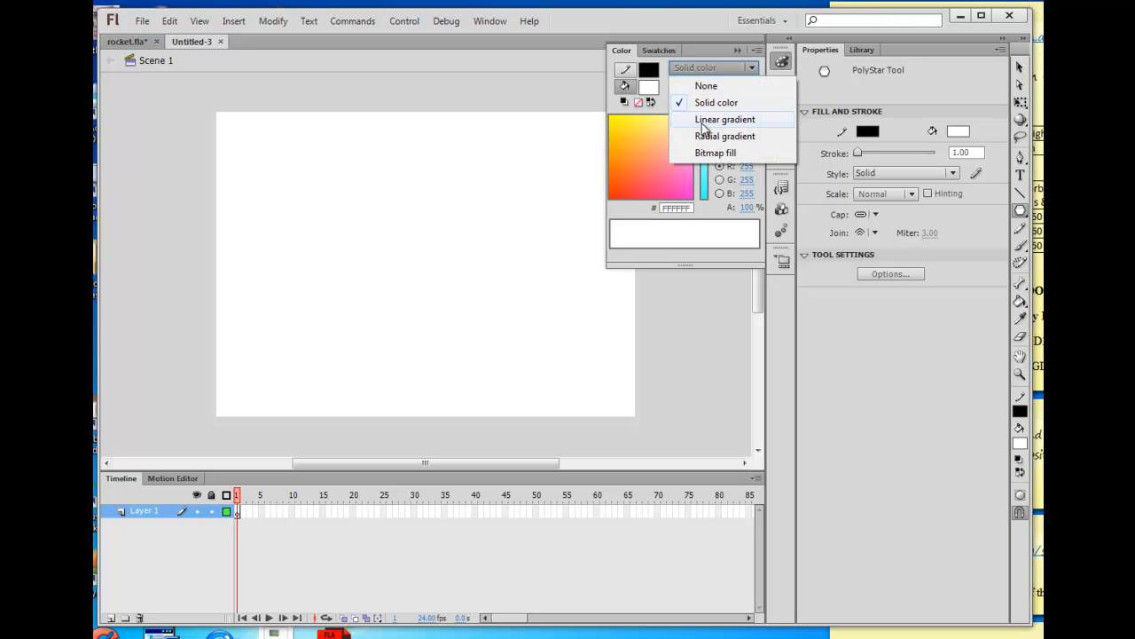
pyautogui.click(782, 60)
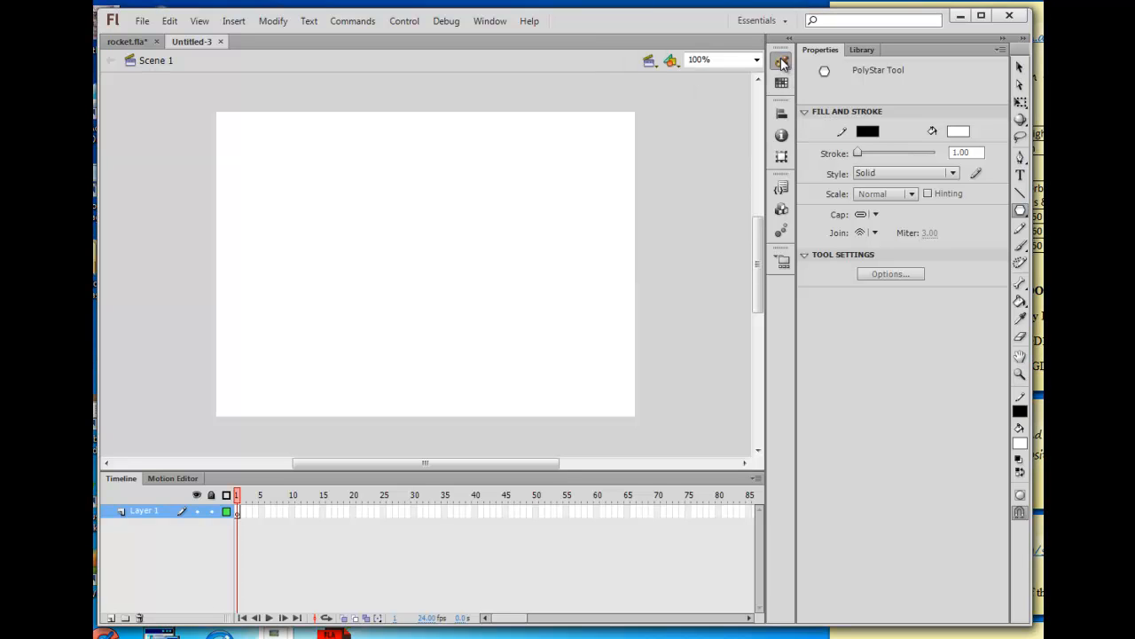
pyautogui.click(782, 60)
pyautogui.click(750, 67)
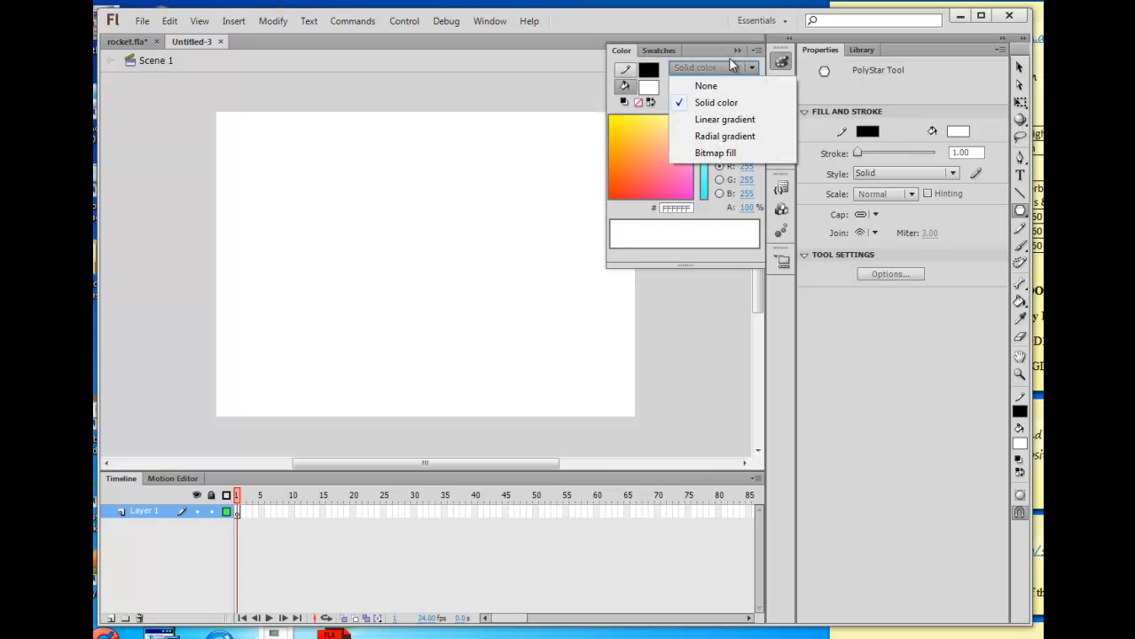
pyautogui.click(696, 120)
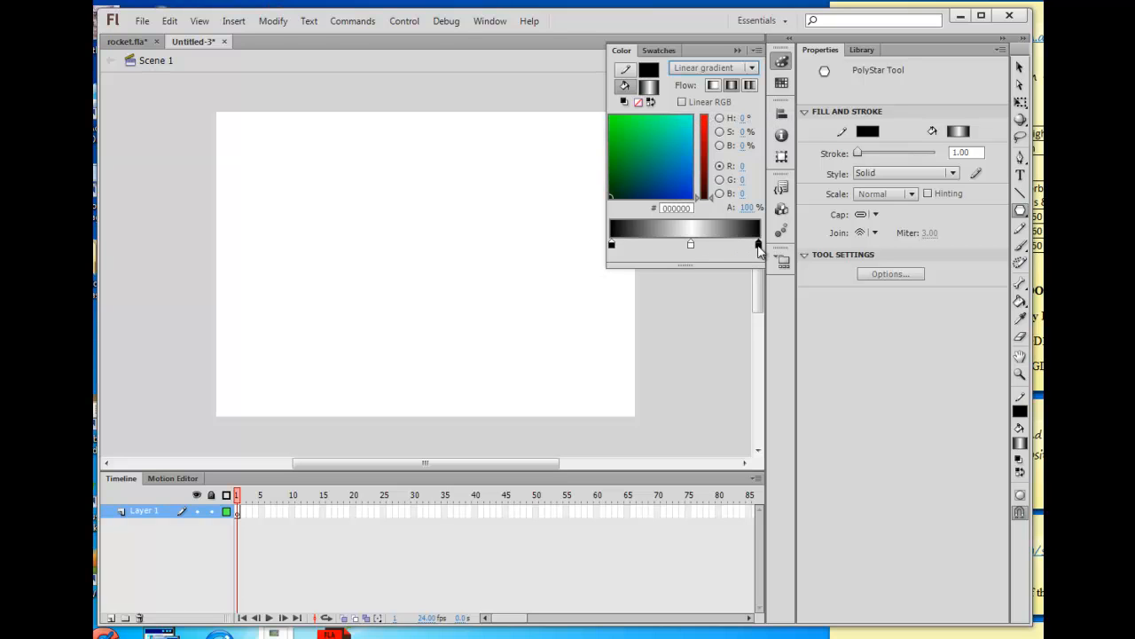
pyautogui.moveTo(758, 246); pyautogui.dragTo(752, 262)
pyautogui.moveTo(690, 246); pyautogui.dragTo(753, 247)
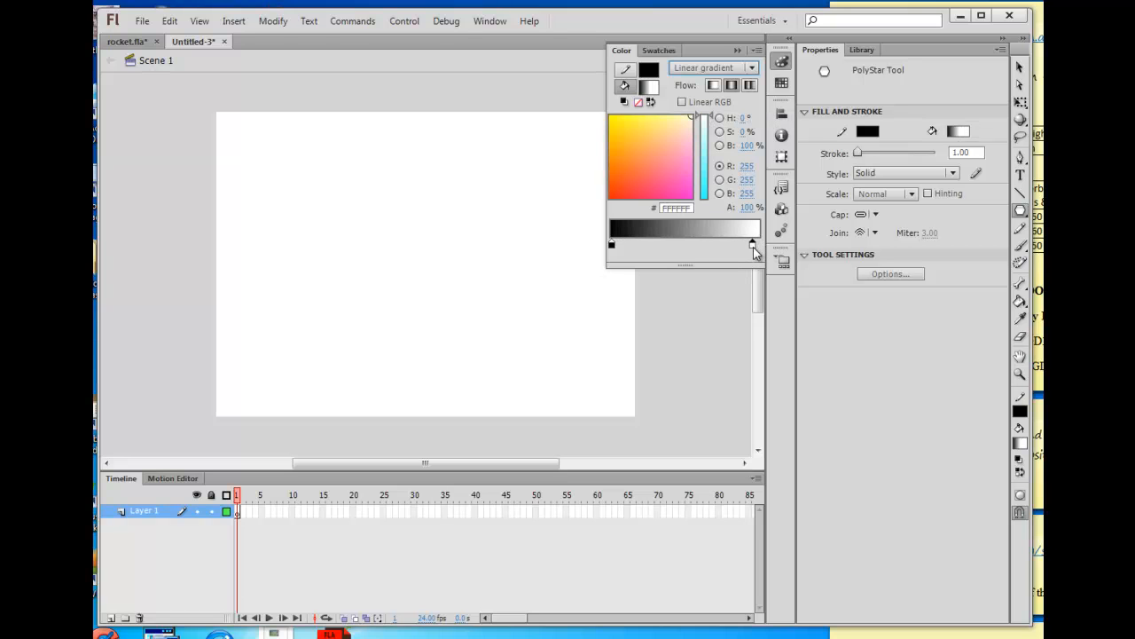
# Change the gradient's black starting stop to a bright blue.
pyautogui.click(612, 245)
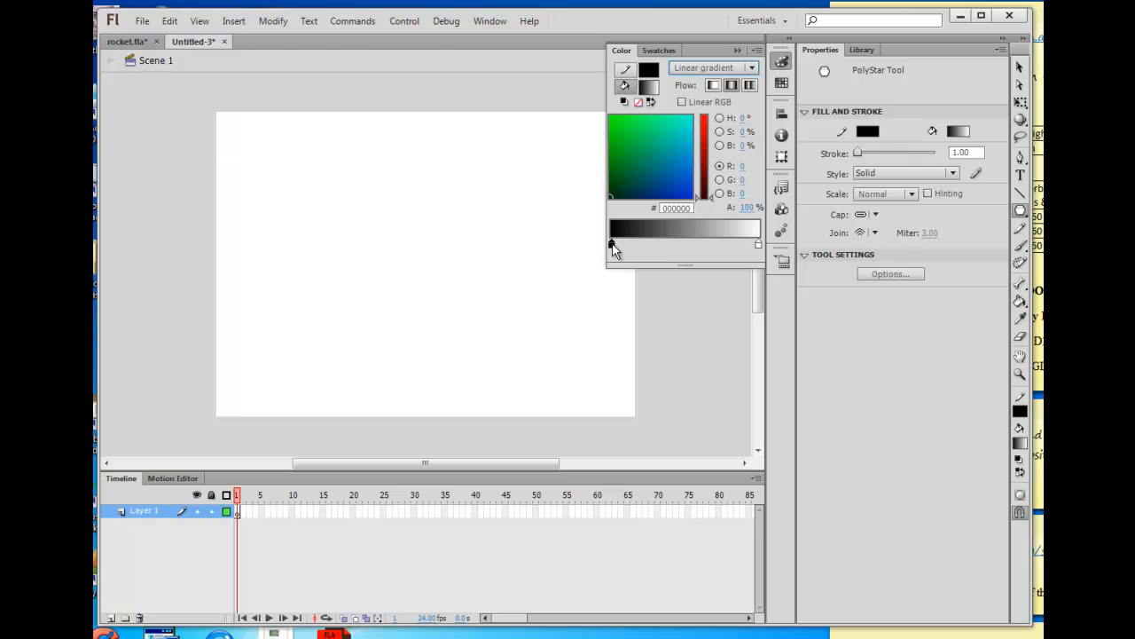
pyautogui.click(682, 187)
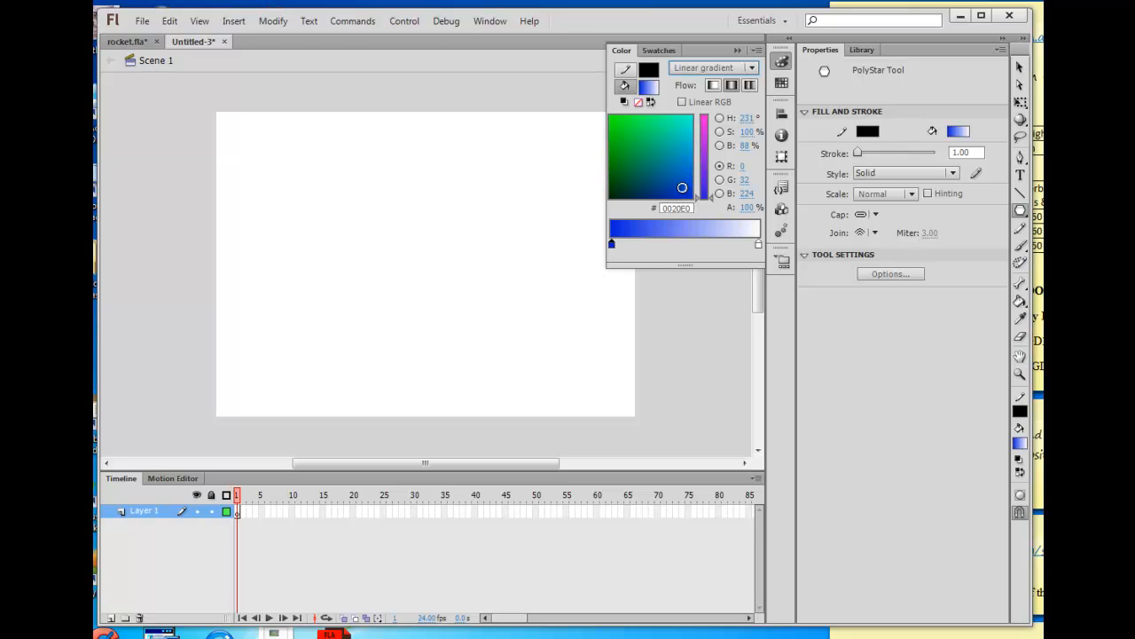
pyautogui.moveTo(682, 187); pyautogui.dragTo(688, 194)
# Draw a triangle about 255 × 220 px and move it fully onto the stage at about X 104, Y 50.
pyautogui.moveTo(402, 191); pyautogui.dragTo(500, 247)
pyautogui.click(1019, 67)
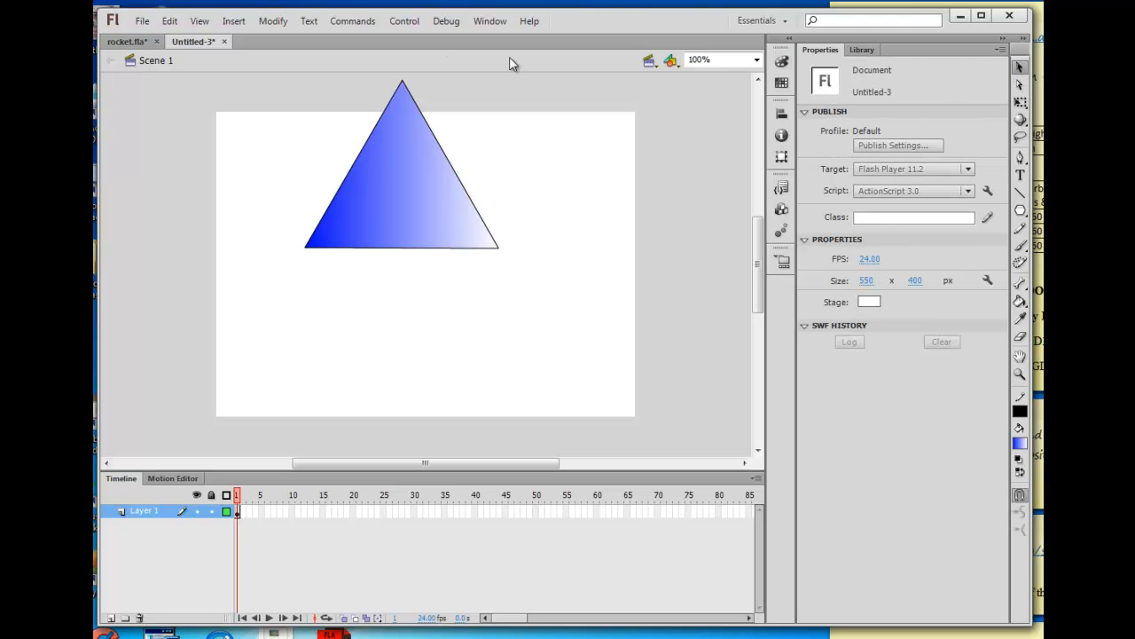
pyautogui.moveTo(349, 80)
pyautogui.mouseDown()
pyautogui.moveTo(512, 295)
pyautogui.moveTo(335, 170)
pyautogui.moveTo(272, 78)
pyautogui.mouseUp()
pyautogui.click(557, 288)
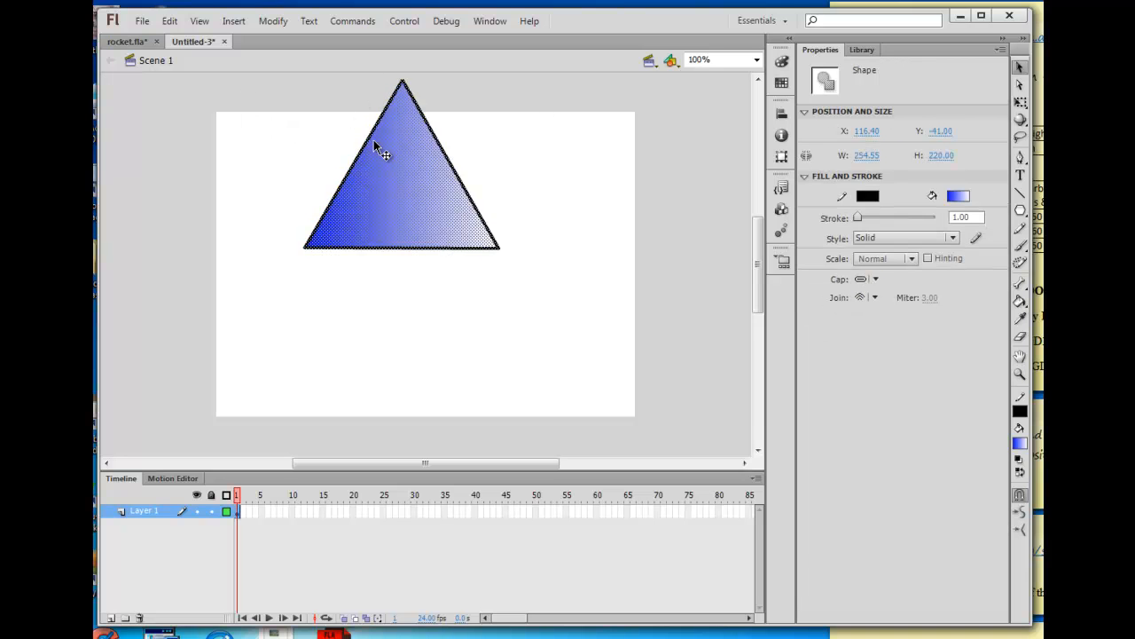
pyautogui.moveTo(373, 140); pyautogui.dragTo(378, 217)
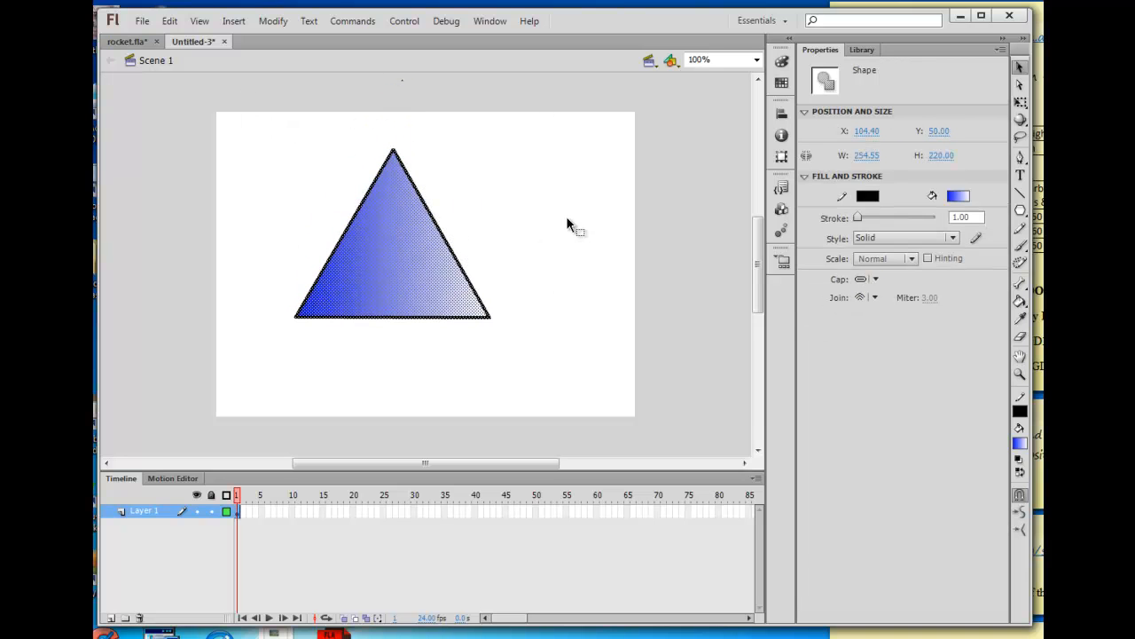
# Undo the triangle's move and drawing to clear the stage.
pyautogui.hotkey('ctrl', 'z')
pyautogui.hotkey('ctrl', 'z')
pyautogui.hotkey('ctrl', 'z')
pyautogui.hotkey('ctrl', 'z')
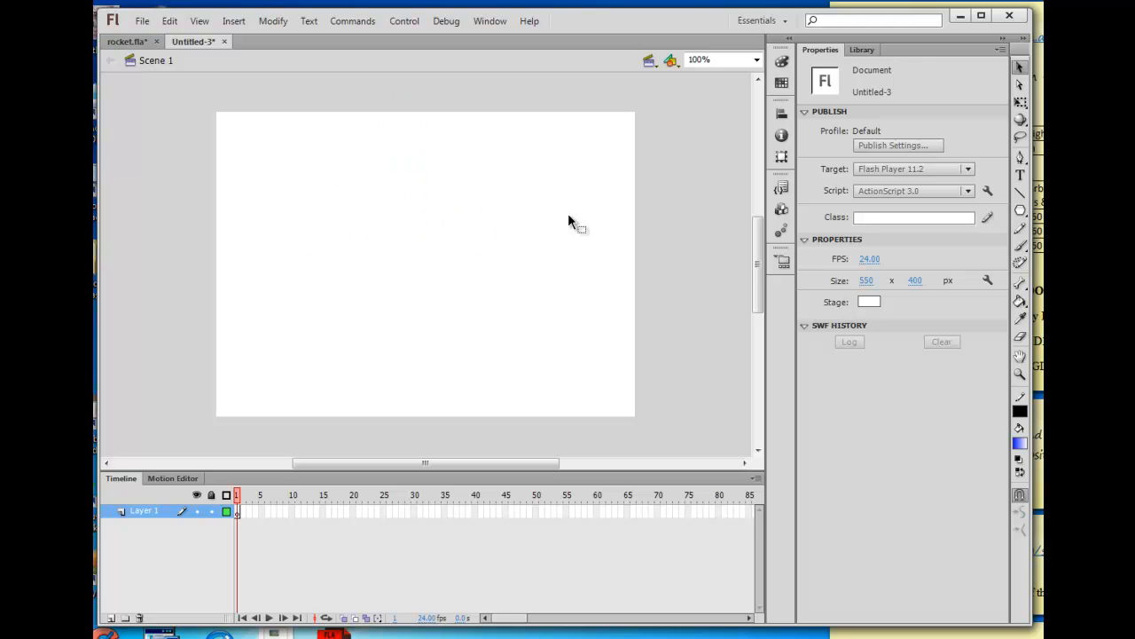
# Move the gradient's white stop to the middle and add an end stop in blue #141EF3 sampled from the gradient's start.
pyautogui.click(782, 61)
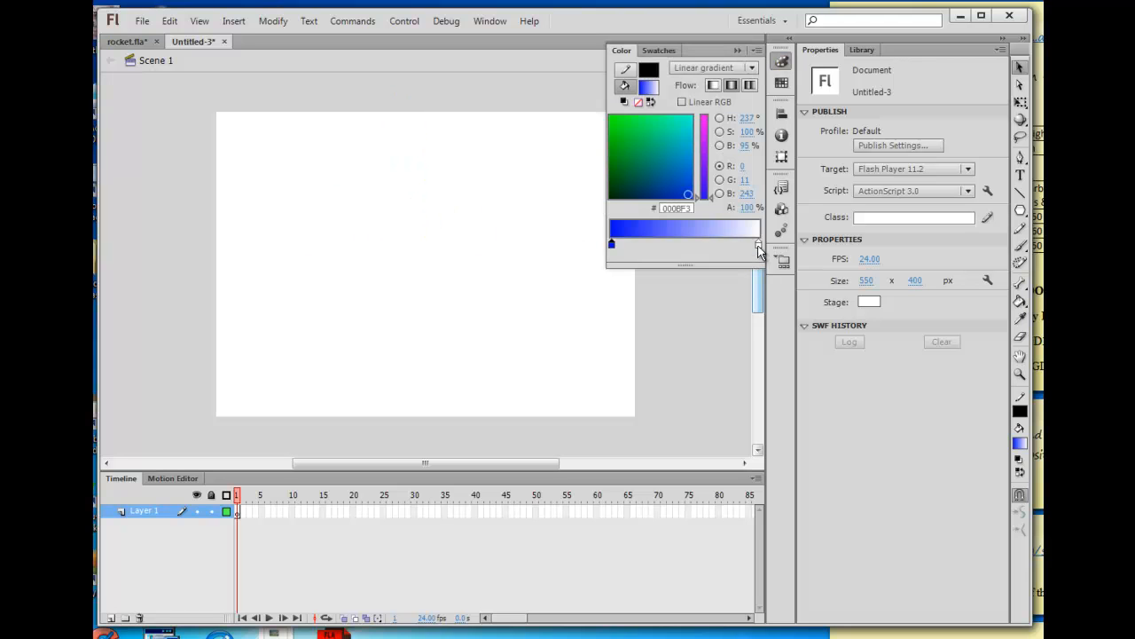
pyautogui.click(759, 244)
pyautogui.moveTo(758, 246); pyautogui.dragTo(682, 245)
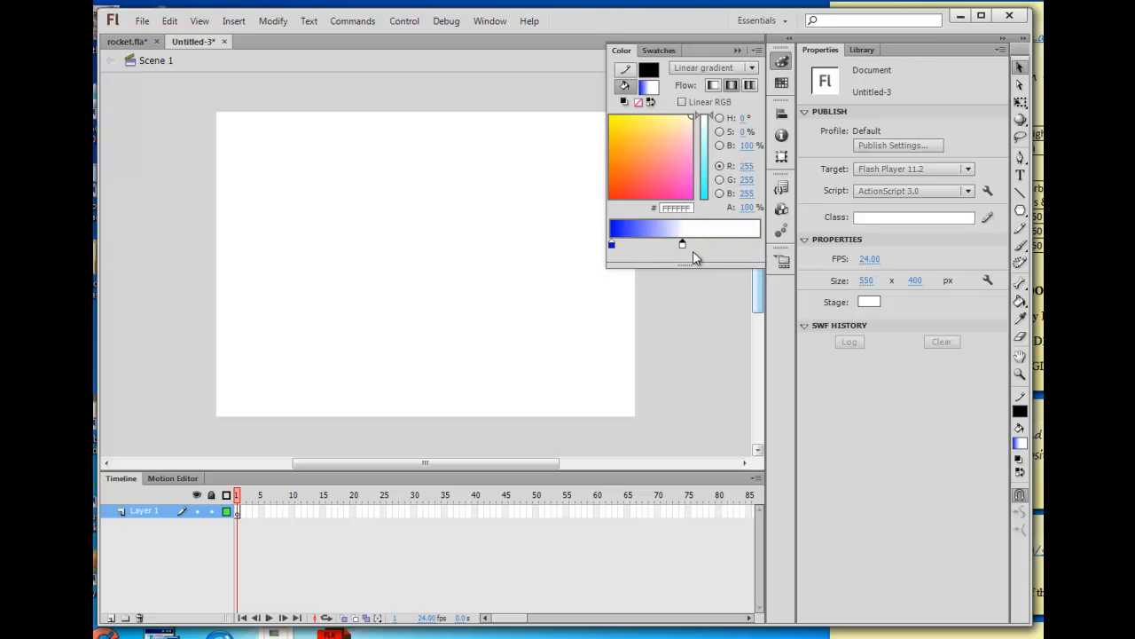
pyautogui.click(756, 245)
pyautogui.doubleClick(757, 245)
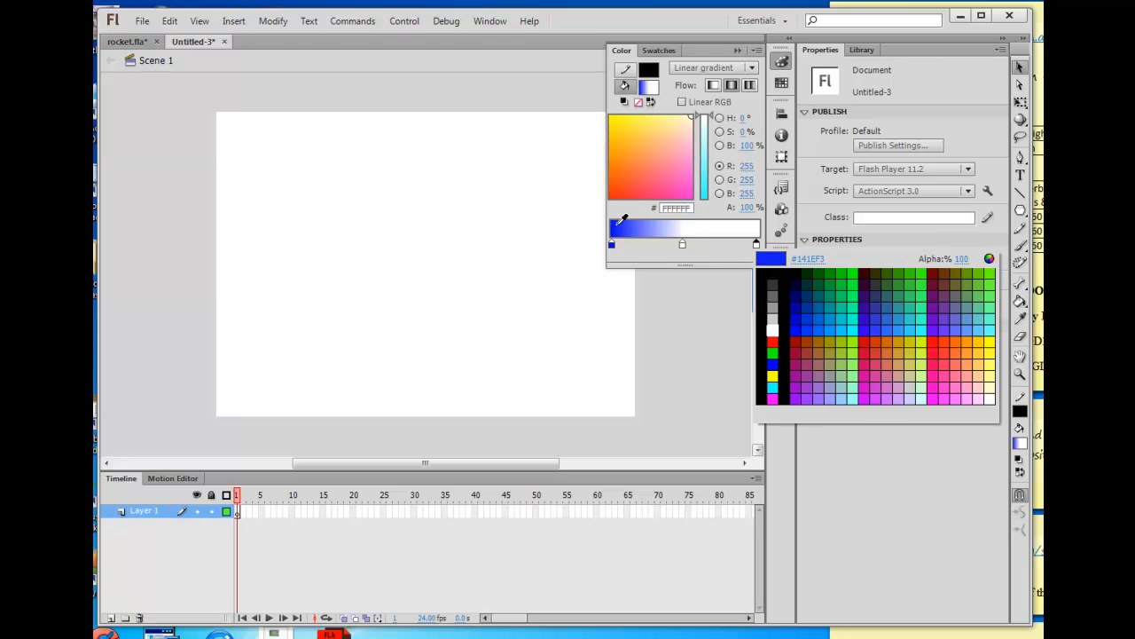
pyautogui.click(620, 223)
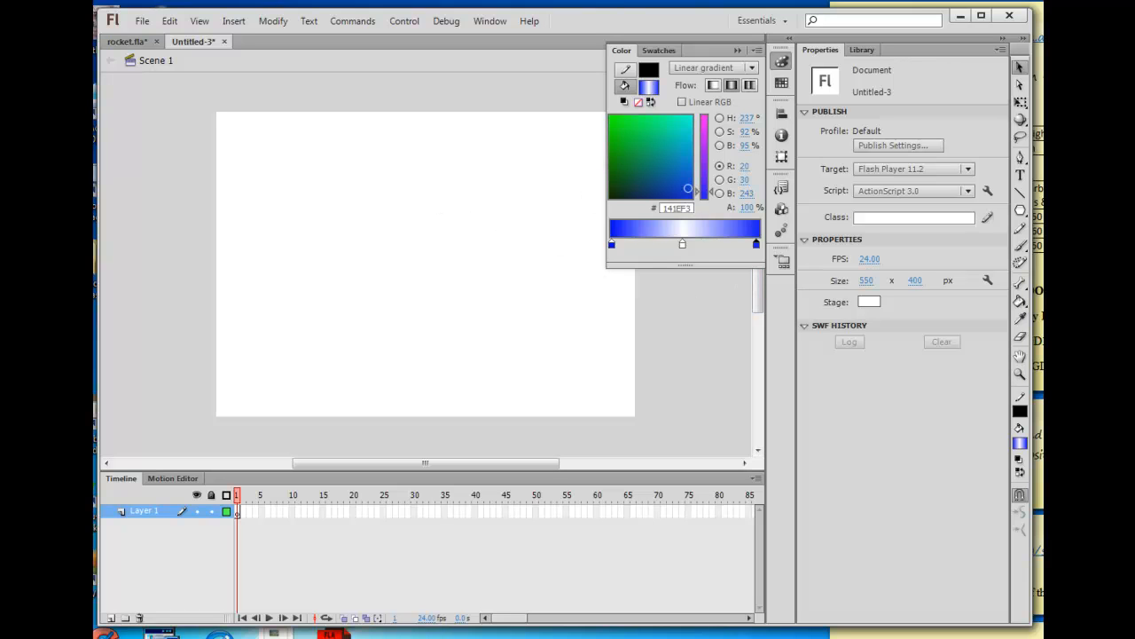
# Draw a triangle about 290 × 252 px with the PolyStar tool and move it fully onto the stage at about X 109, Y 30.5.
pyautogui.click(1021, 211)
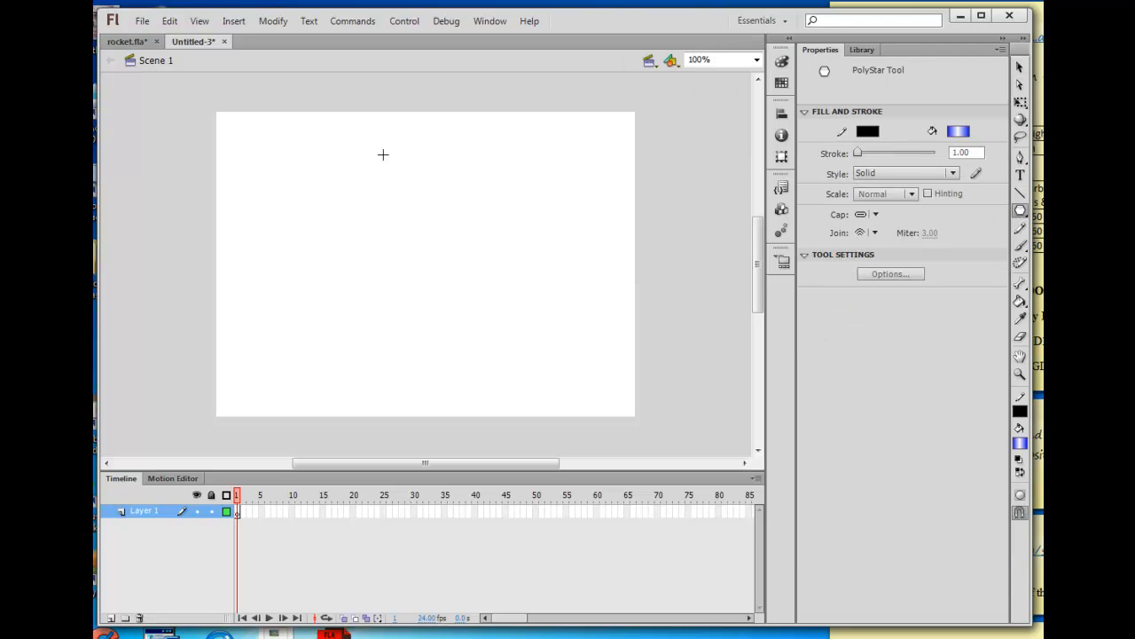
pyautogui.moveTo(395, 142)
pyautogui.mouseDown()
pyautogui.moveTo(398, 205)
pyautogui.moveTo(482, 231)
pyautogui.moveTo(580, 216)
pyautogui.moveTo(491, 211)
pyautogui.moveTo(506, 205)
pyautogui.mouseUp()
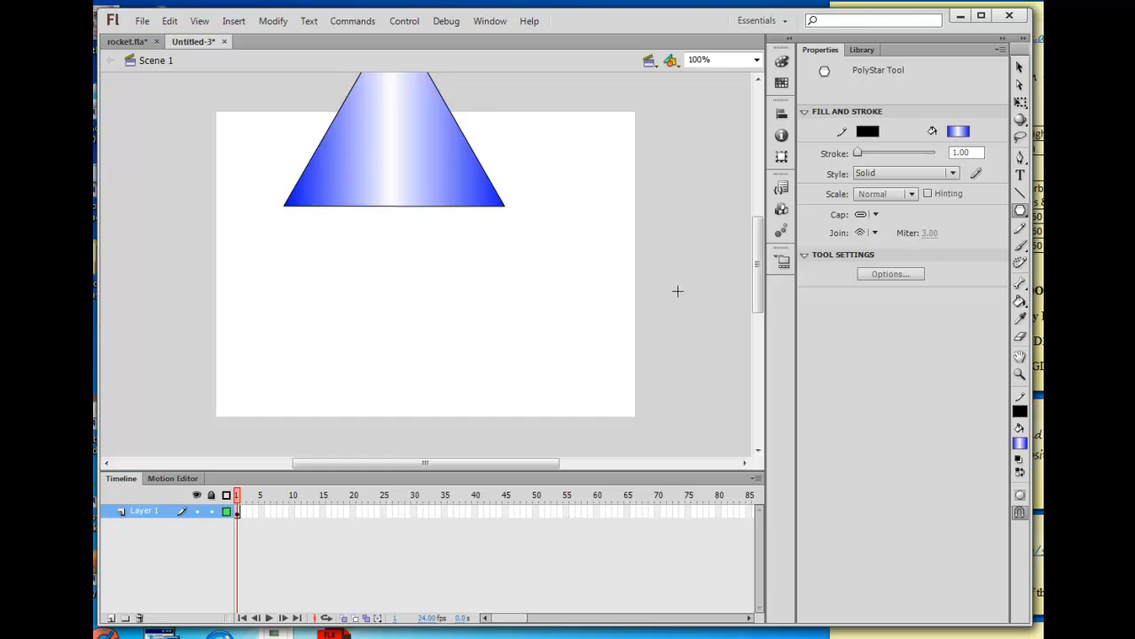
pyautogui.scroll(3, 674, 293)
pyautogui.click(1019, 68)
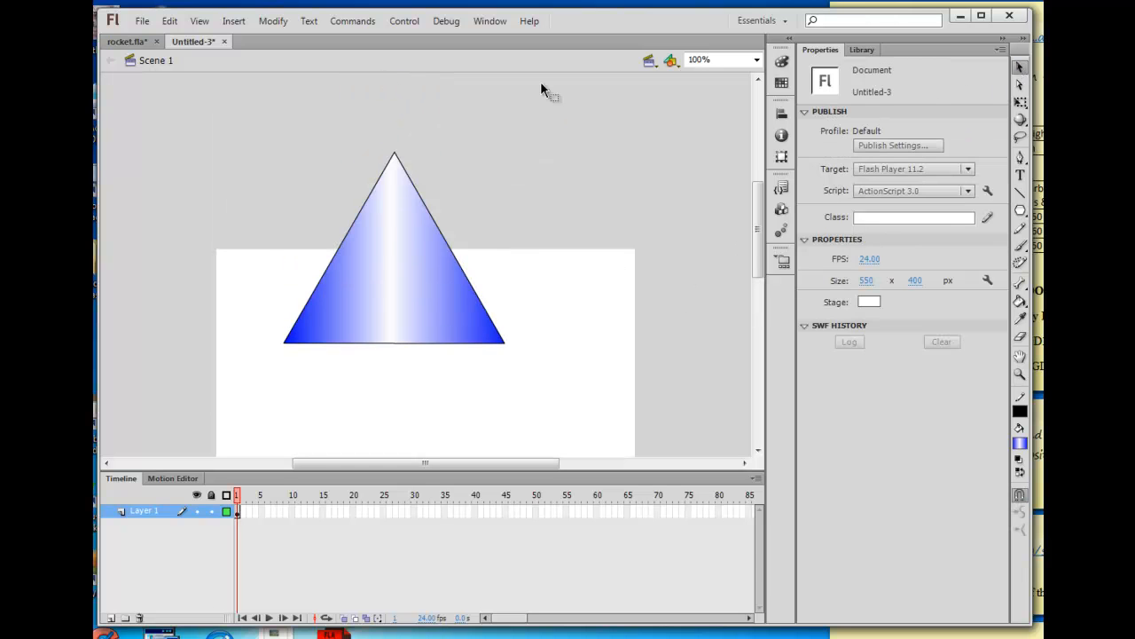
pyautogui.moveTo(269, 101); pyautogui.dragTo(549, 404)
pyautogui.scroll(-3, 639, 372)
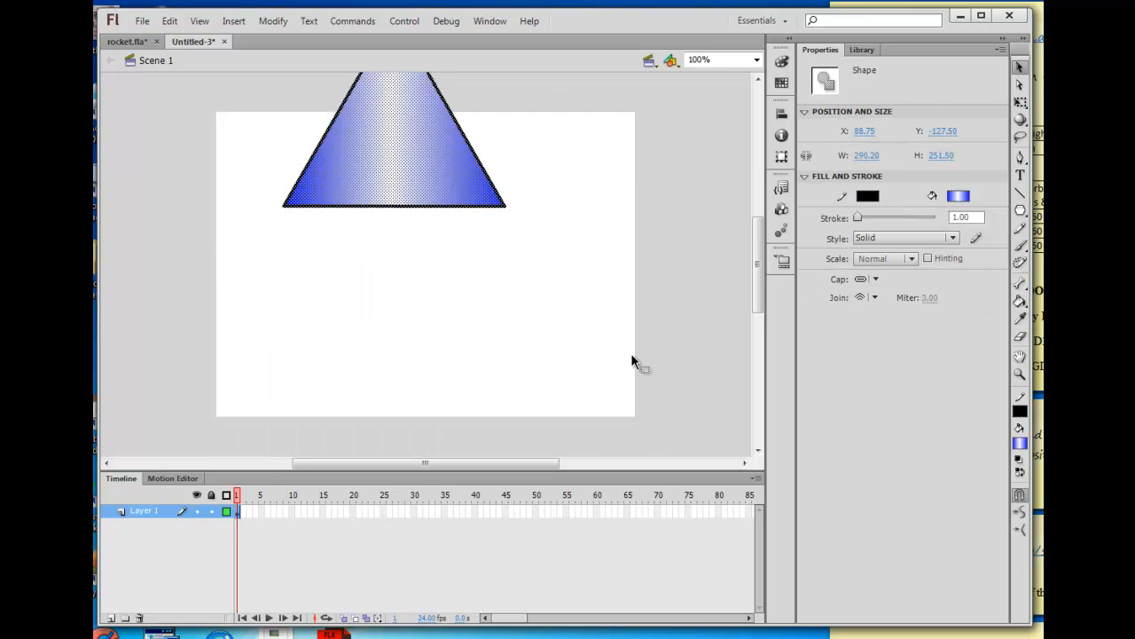
pyautogui.moveTo(379, 151); pyautogui.dragTo(400, 266)
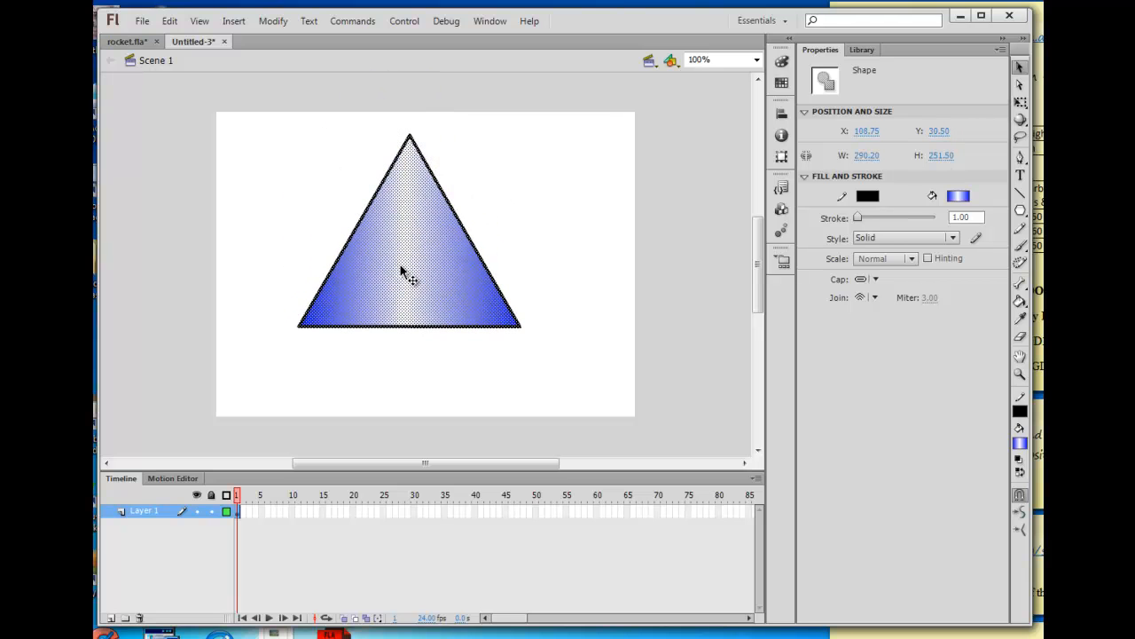
pyautogui.click(690, 245)
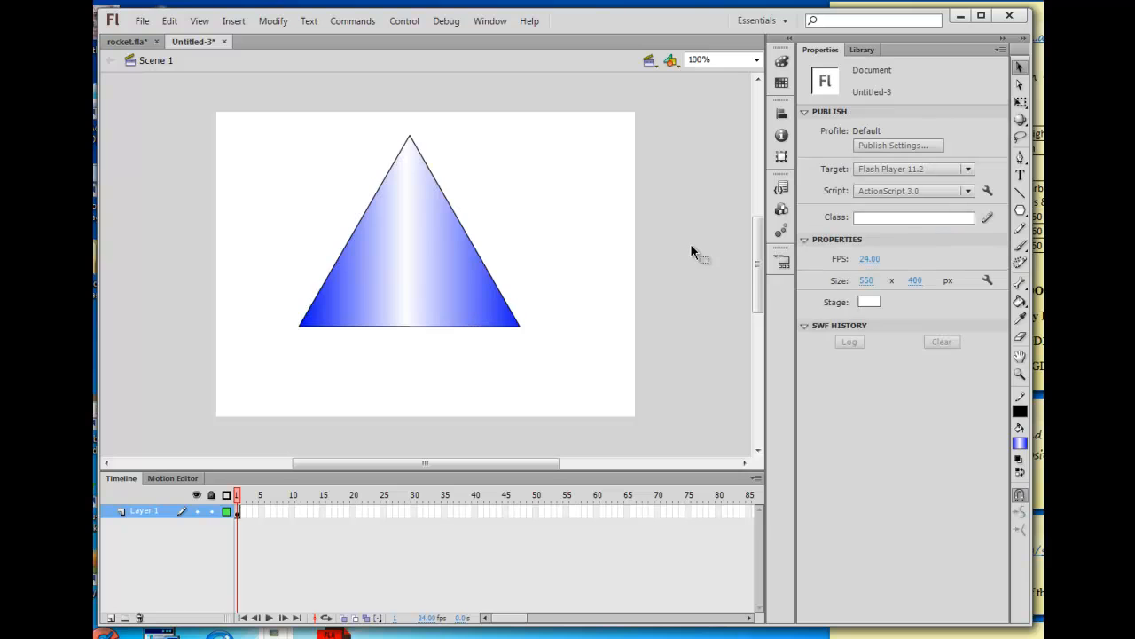
# Pull both base corners down and inward to make a tall, narrow triangle with a level base near the stage's lower edge.
pyautogui.click(1020, 69)
pyautogui.moveTo(520, 325); pyautogui.dragTo(483, 399)
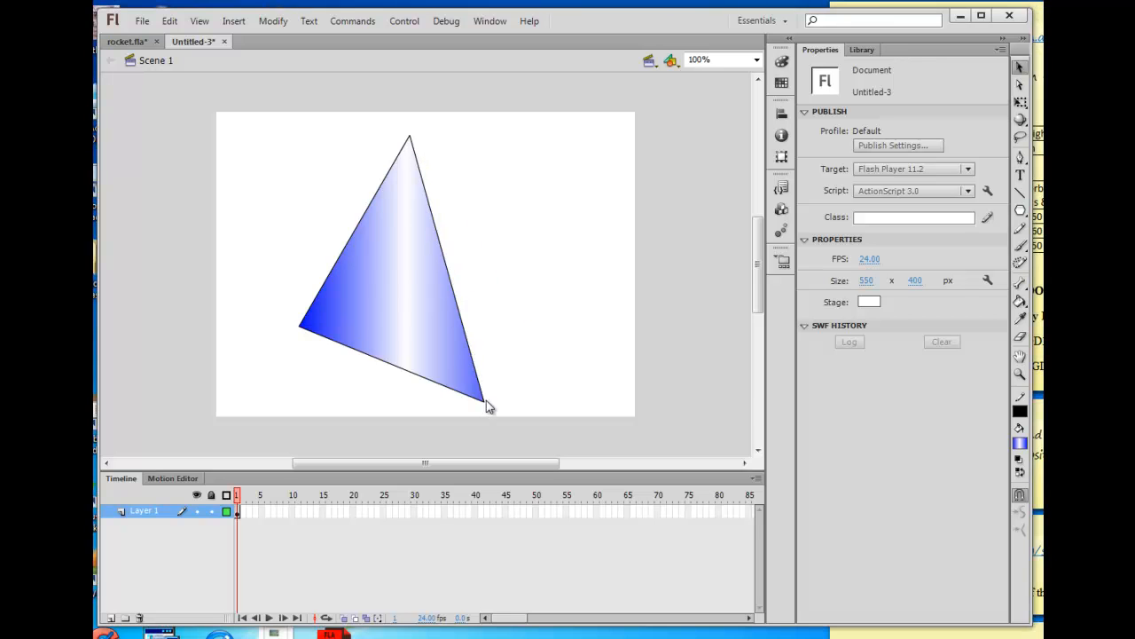
pyautogui.click(657, 375)
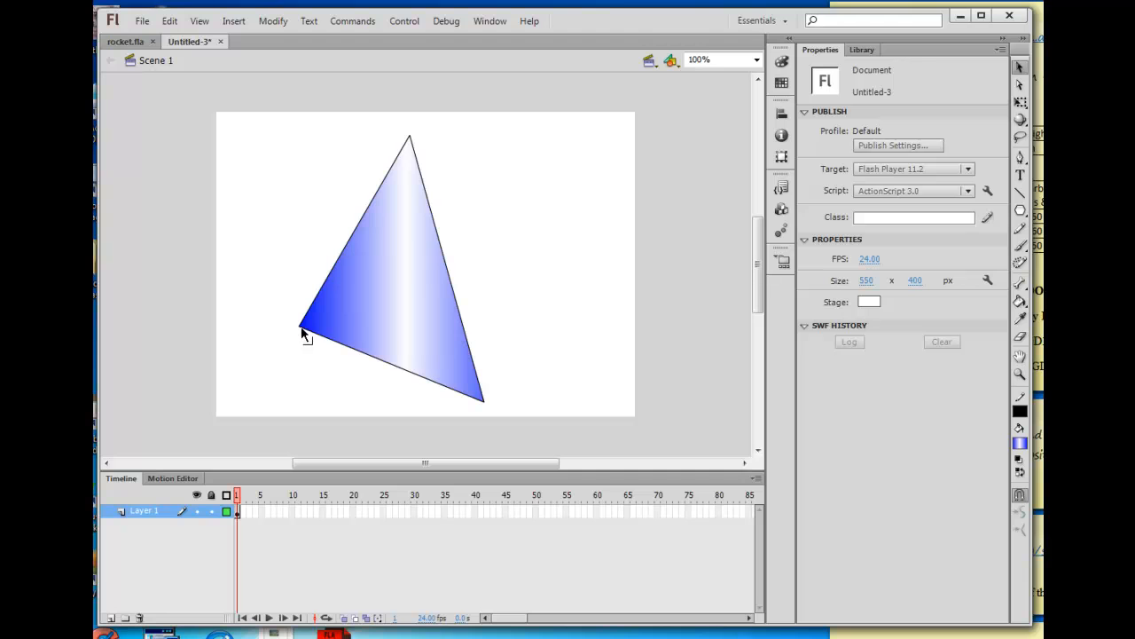
pyautogui.moveTo(298, 327); pyautogui.dragTo(331, 402)
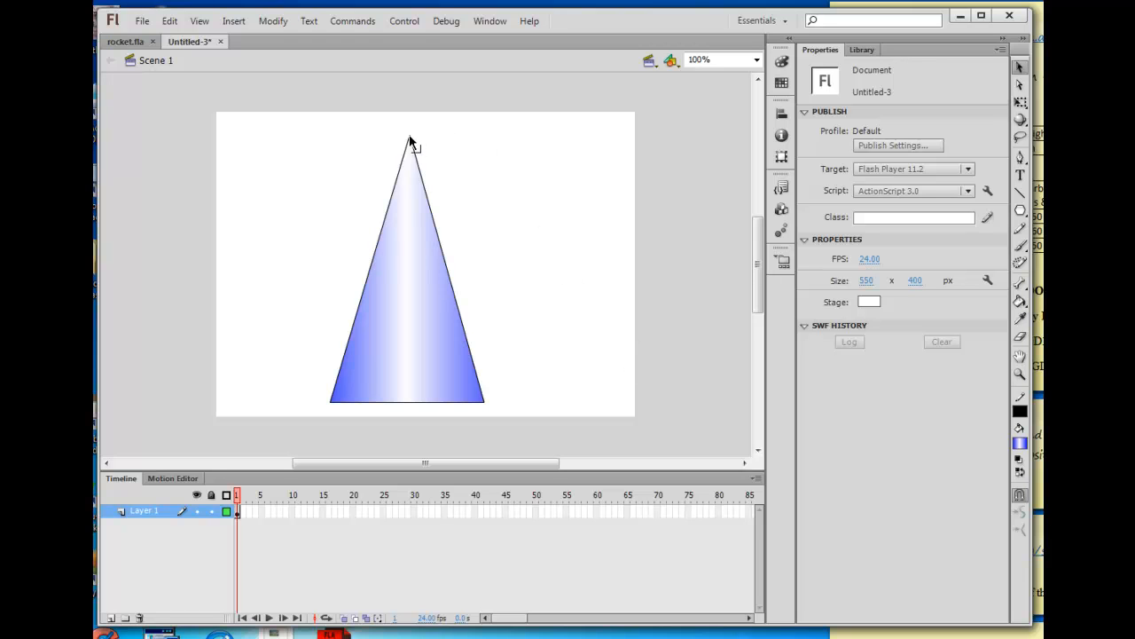
# Align the tip with the centre of the base and bow both long sides outward into a rocket shape.
pyautogui.moveTo(409, 135); pyautogui.dragTo(405, 136)
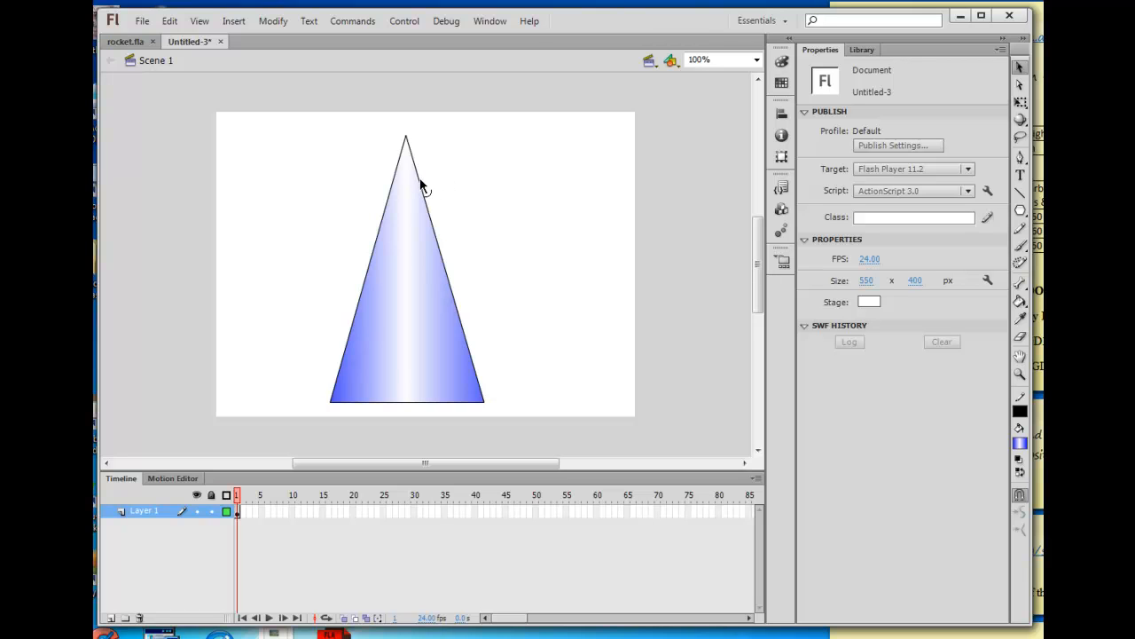
pyautogui.moveTo(420, 180); pyautogui.dragTo(431, 111)
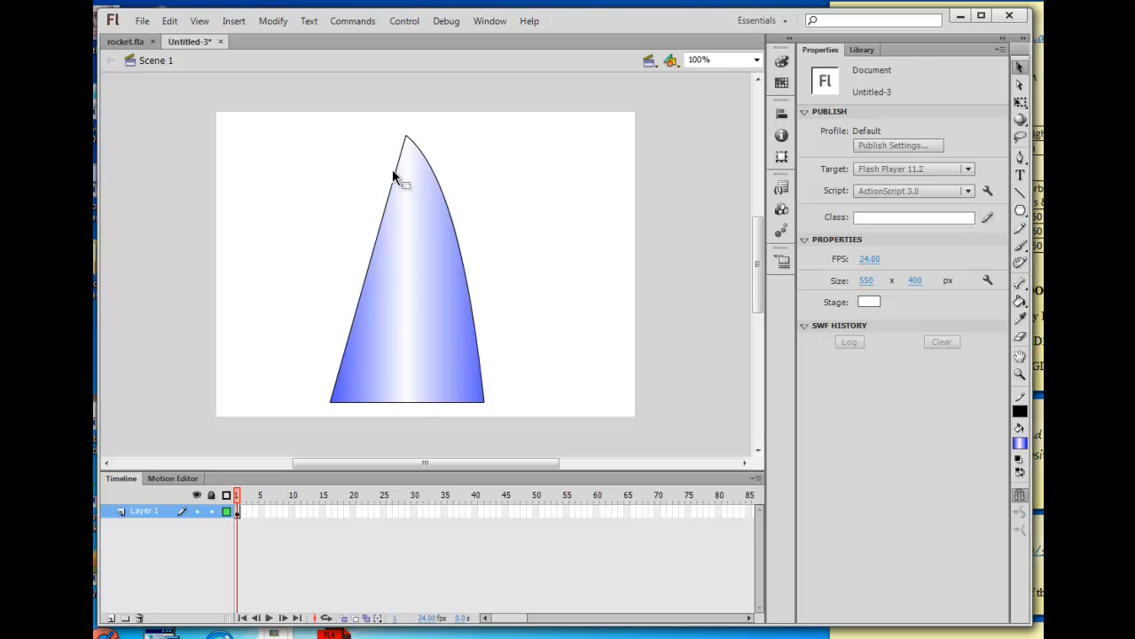
pyautogui.moveTo(395, 171); pyautogui.dragTo(373, 122)
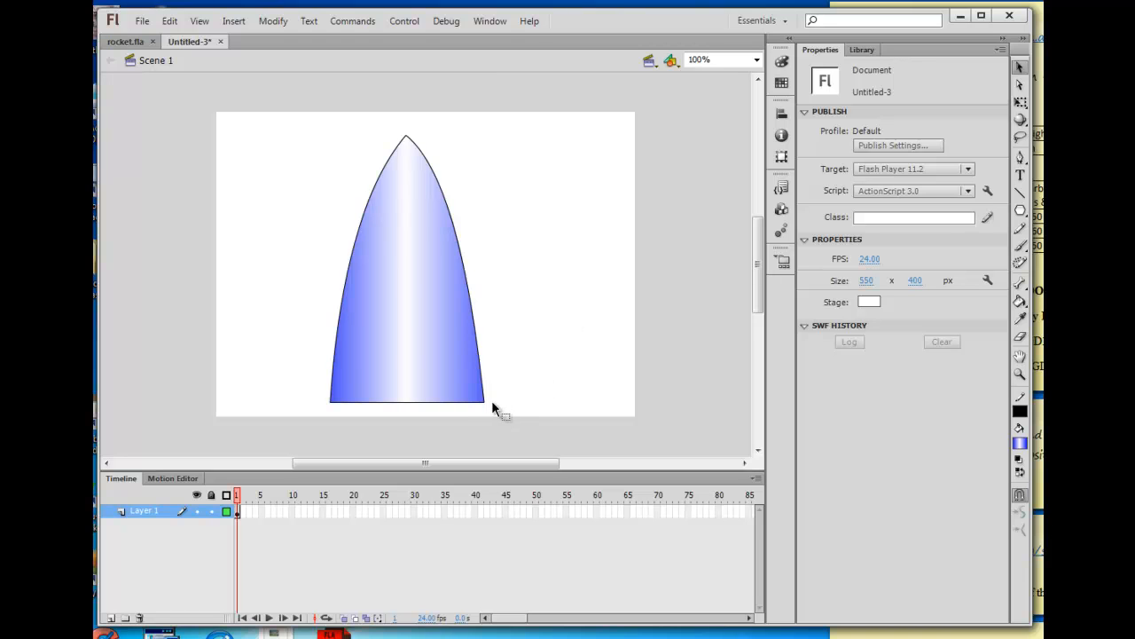
pyautogui.moveTo(483, 402); pyautogui.dragTo(463, 404)
pyautogui.moveTo(332, 404); pyautogui.dragTo(347, 403)
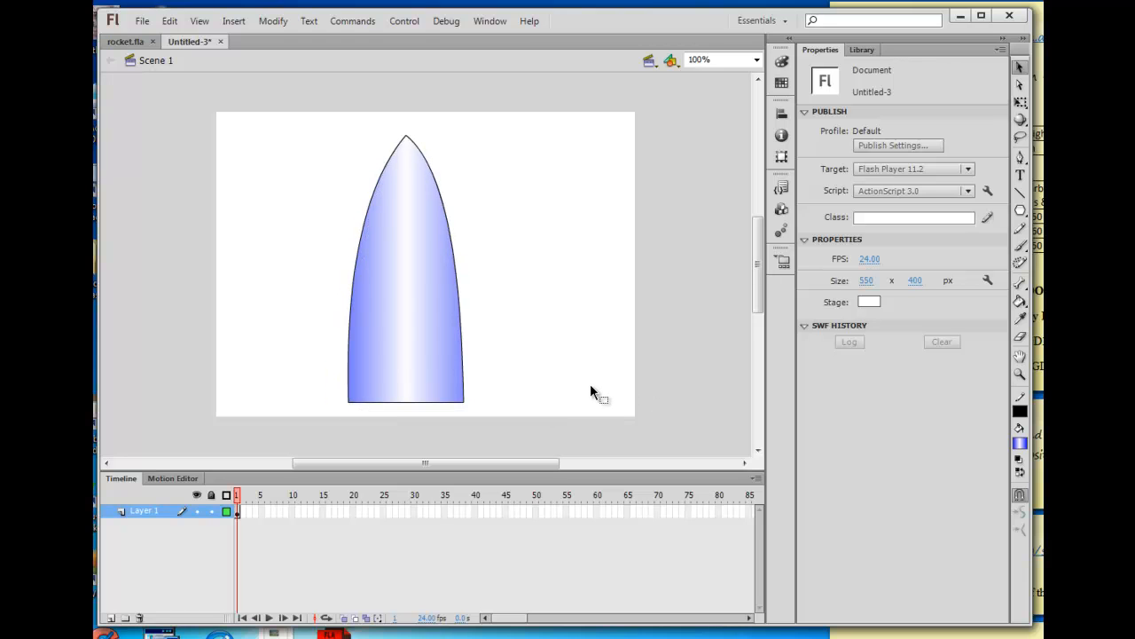
pyautogui.hotkey('ctrl', 'z')
pyautogui.hotkey('ctrl', 'z')
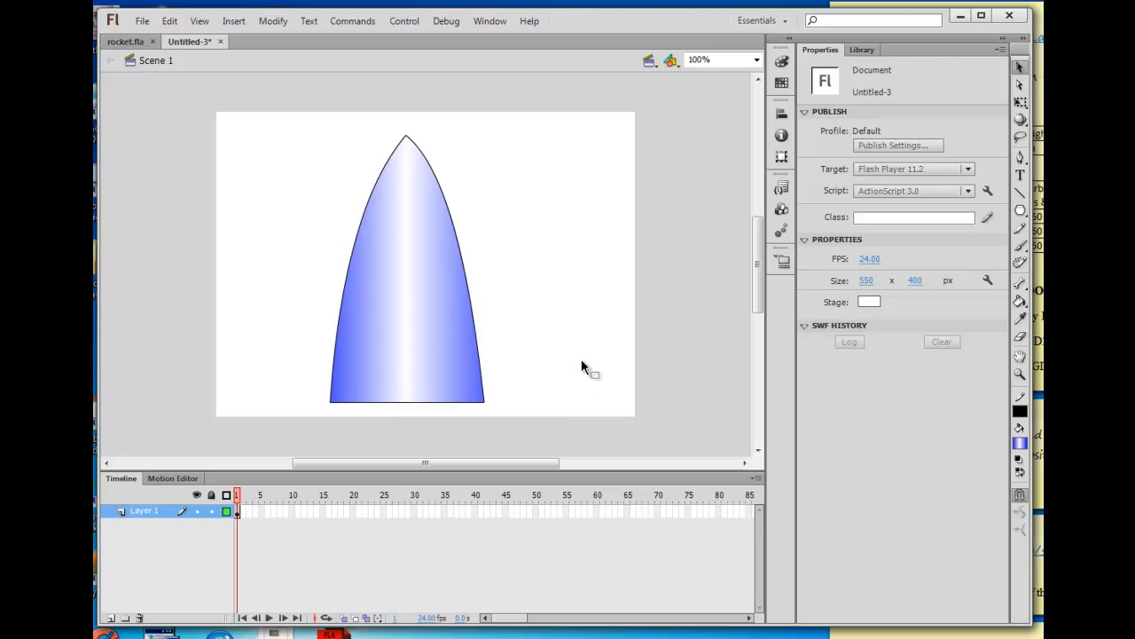
# Bow the base edge slightly downward and scale the whole shape to about 128 × 227 px, placed at about X 224, Y 34.
pyautogui.moveTo(407, 403); pyautogui.dragTo(406, 409)
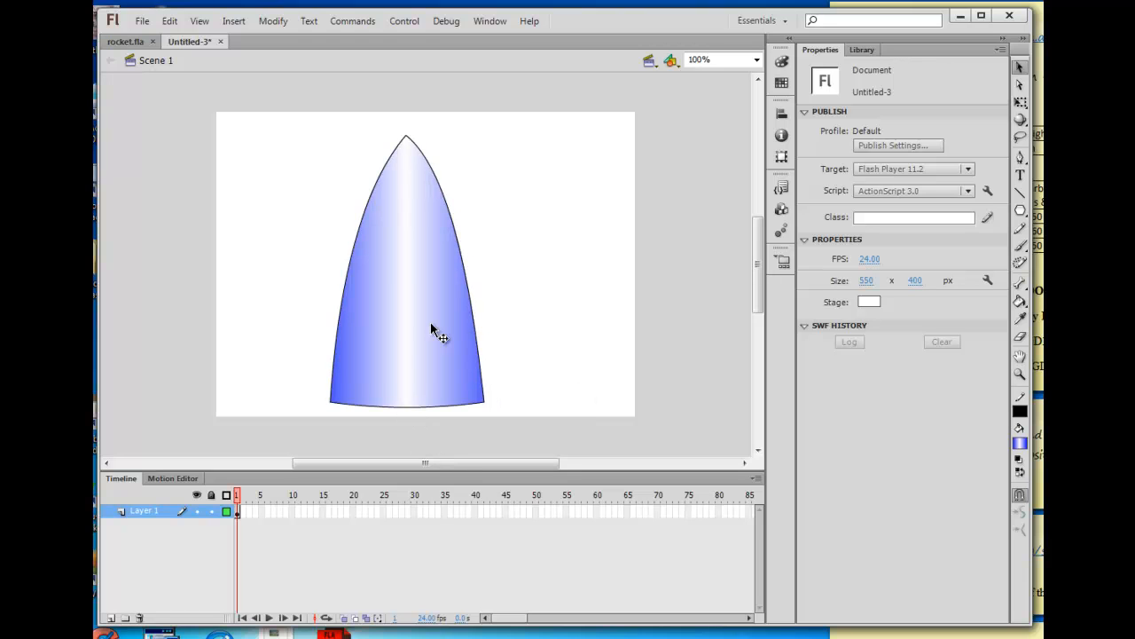
pyautogui.click(1020, 102)
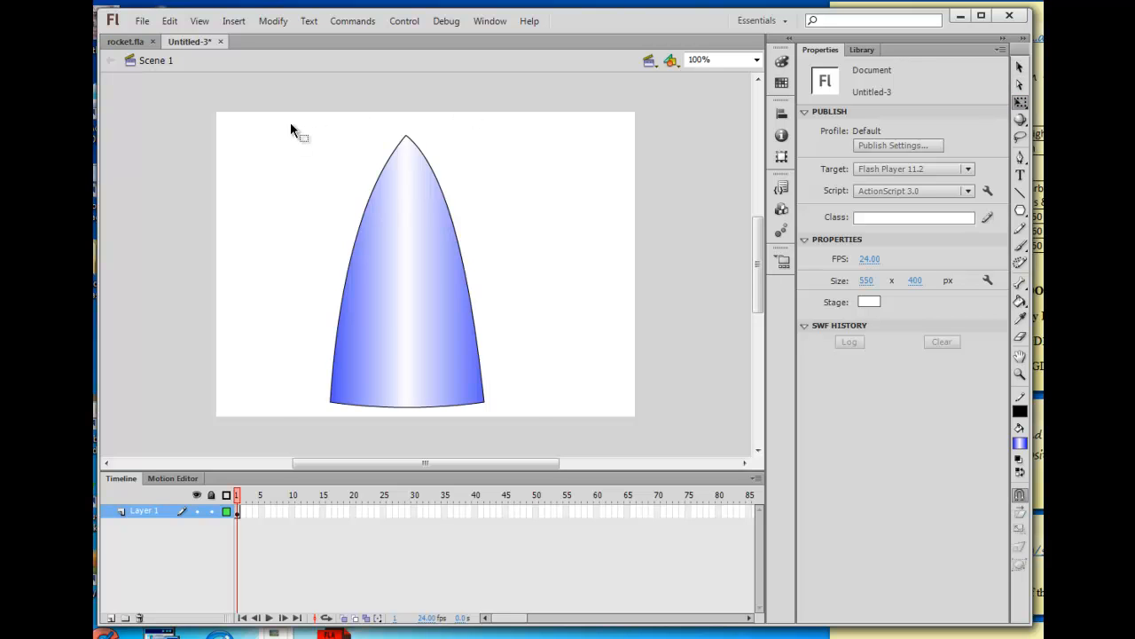
pyautogui.moveTo(282, 117); pyautogui.dragTo(540, 444)
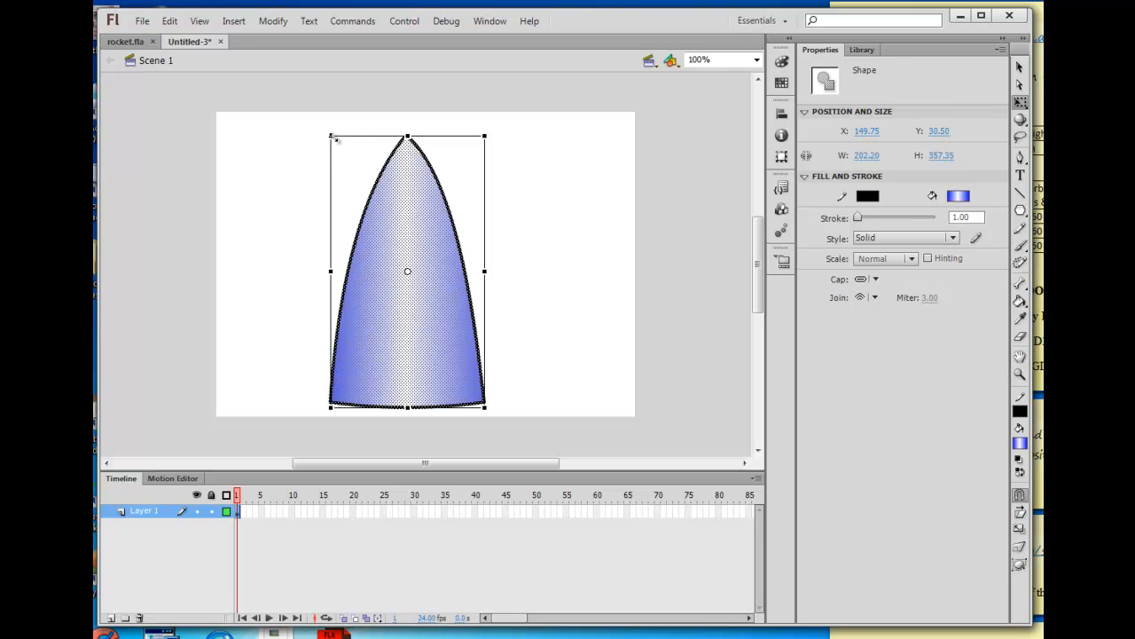
pyautogui.moveTo(330, 137); pyautogui.dragTo(386, 235)
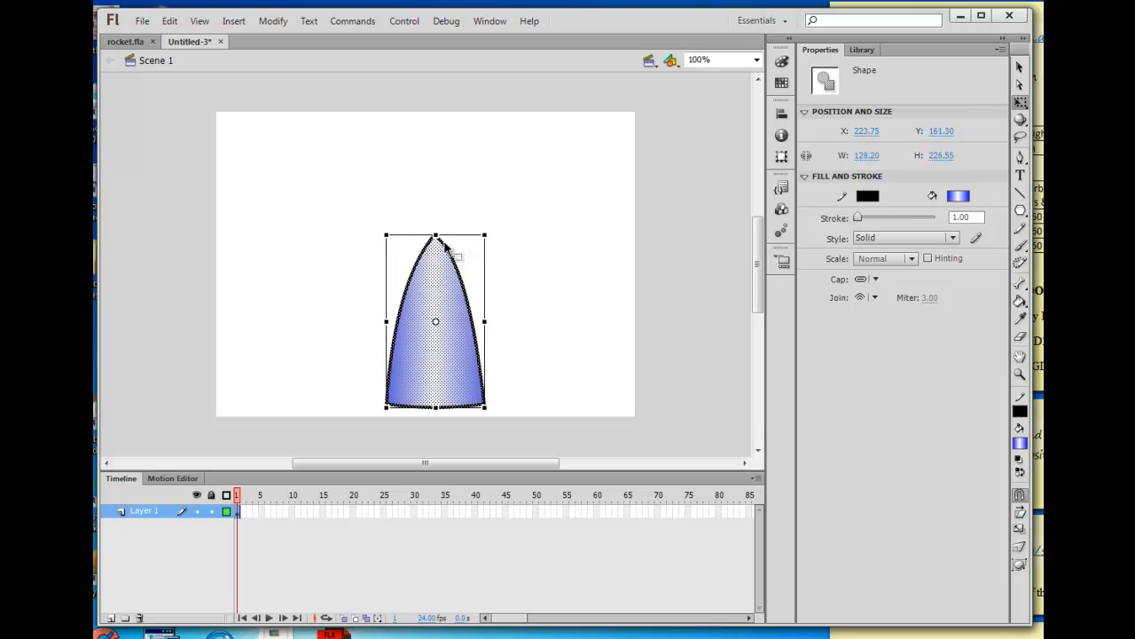
pyautogui.moveTo(454, 306); pyautogui.dragTo(457, 210)
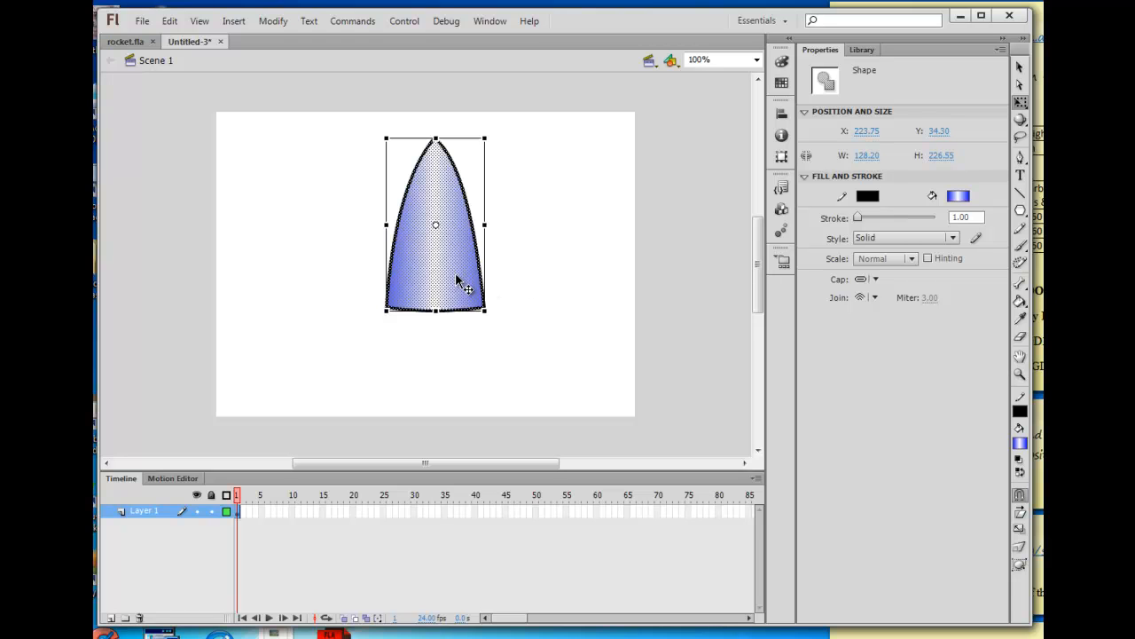
pyautogui.click(530, 286)
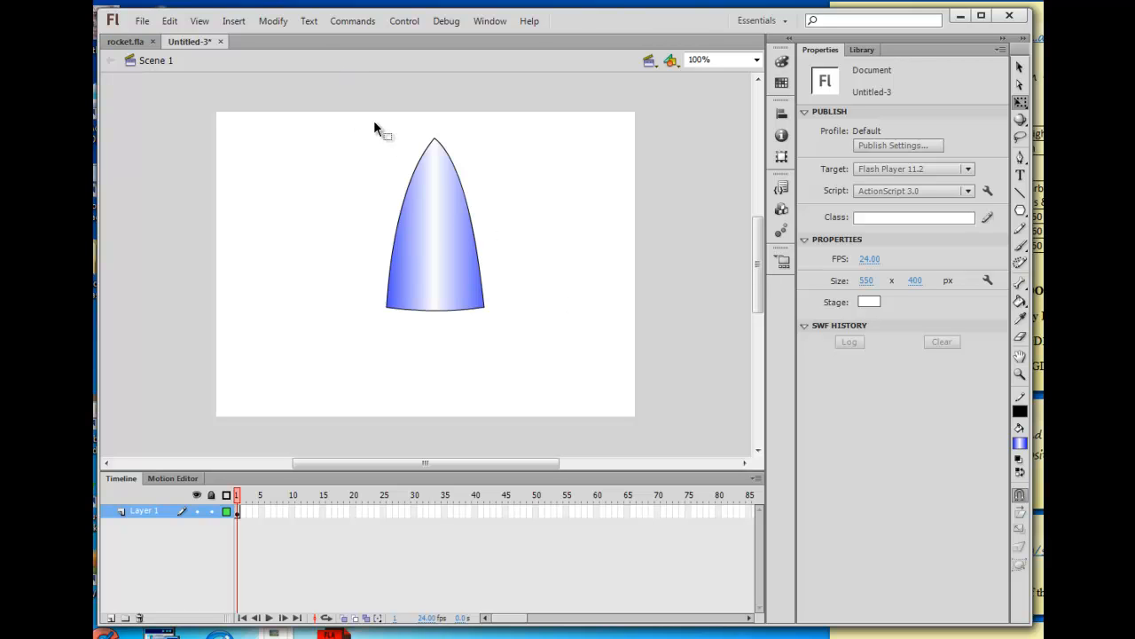
# Convert the whole rocket body shape to a Graphic symbol named rocket.
pyautogui.moveTo(374, 113); pyautogui.dragTo(572, 340)
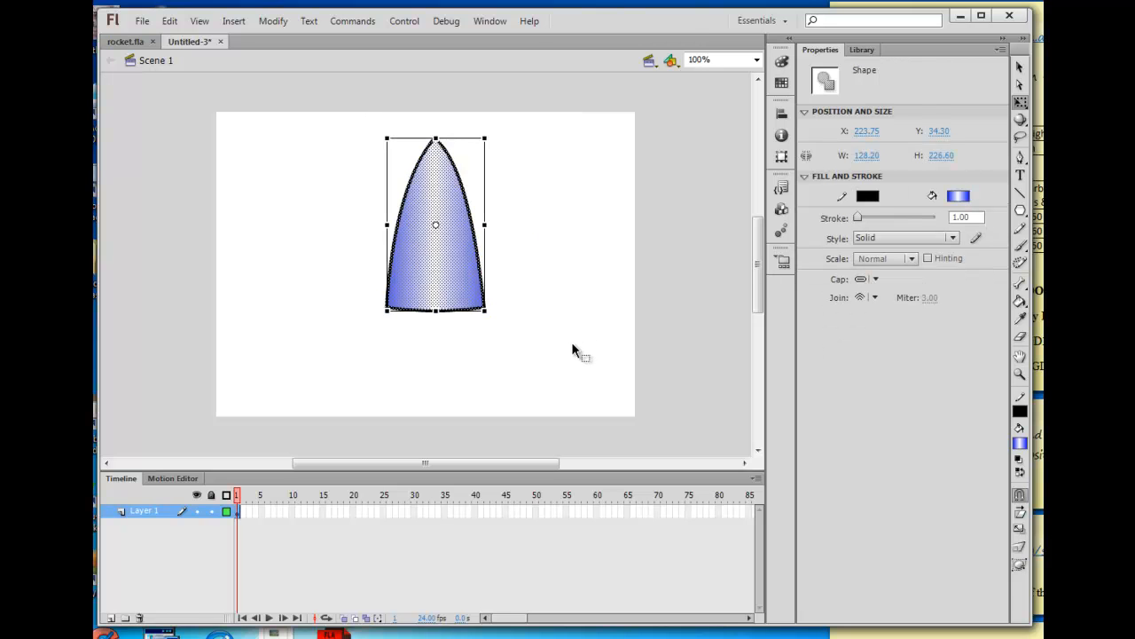
pyautogui.press('F8')
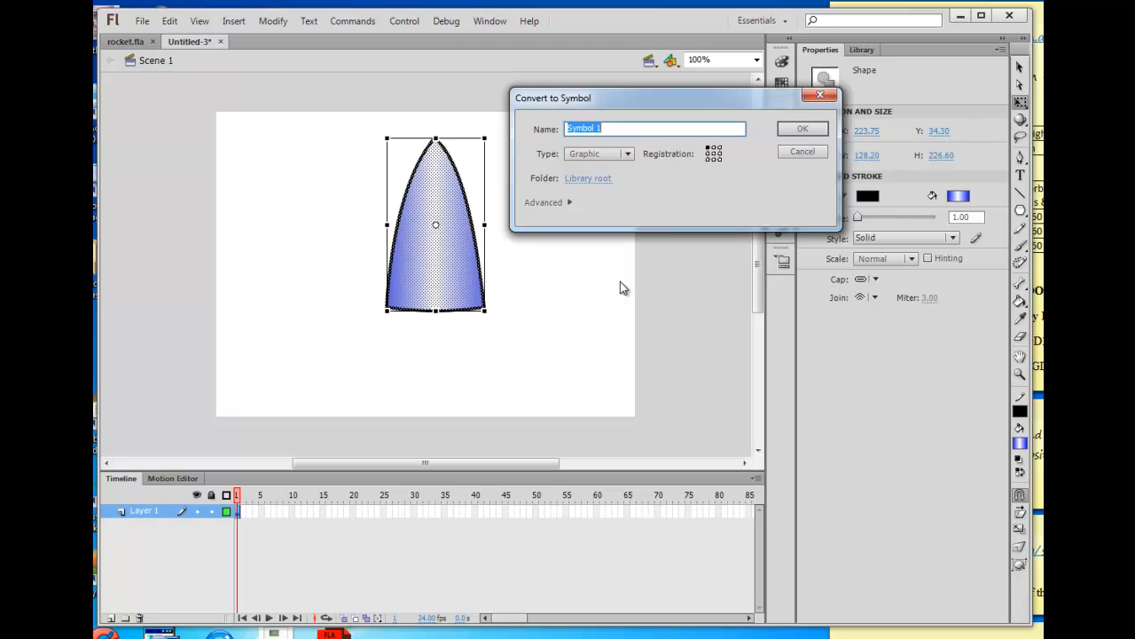
pyautogui.write('rocket')
pyautogui.click(803, 129)
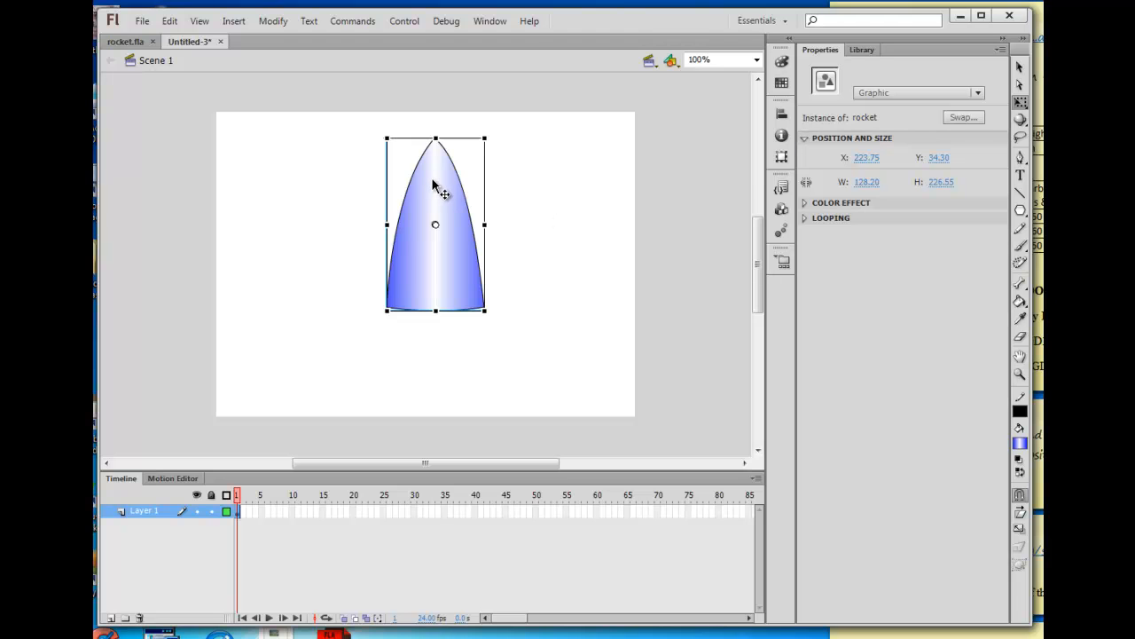
# Delete the rocket instance from the stage and open the rocket symbol from the library for editing.
pyautogui.press('Delete')
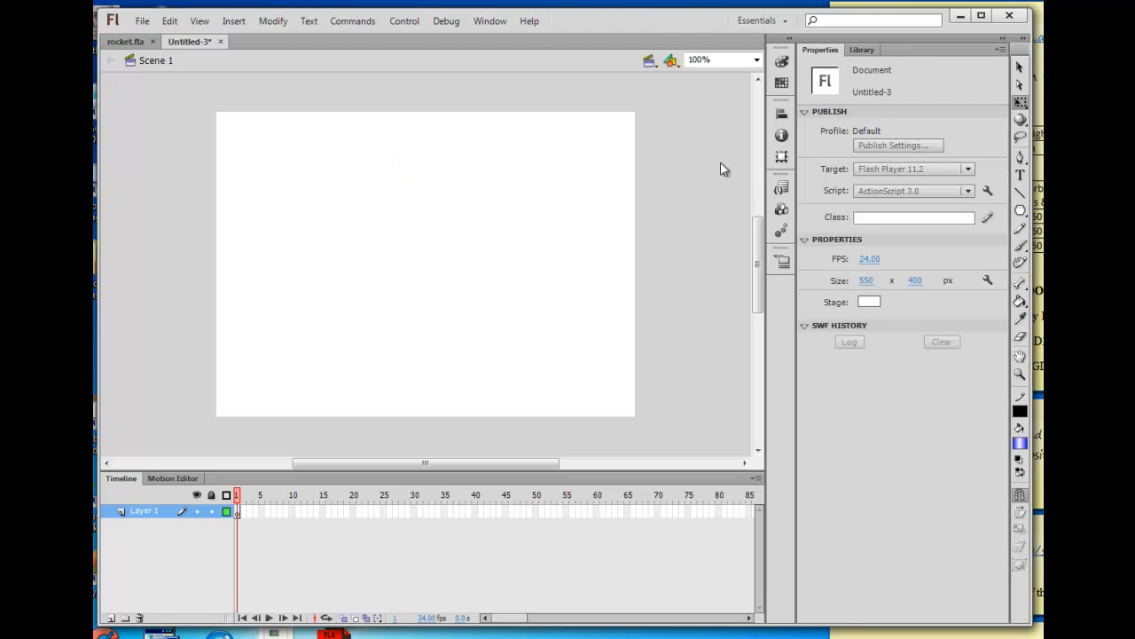
pyautogui.click(862, 50)
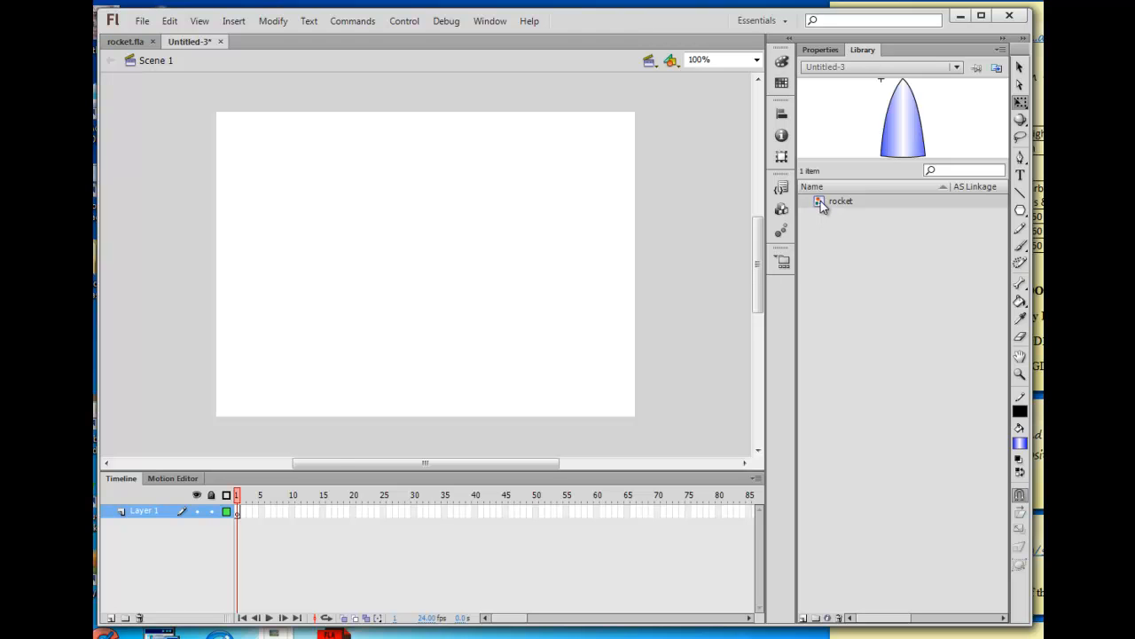
pyautogui.doubleClick(820, 200)
pyautogui.scroll(-2, 594, 316)
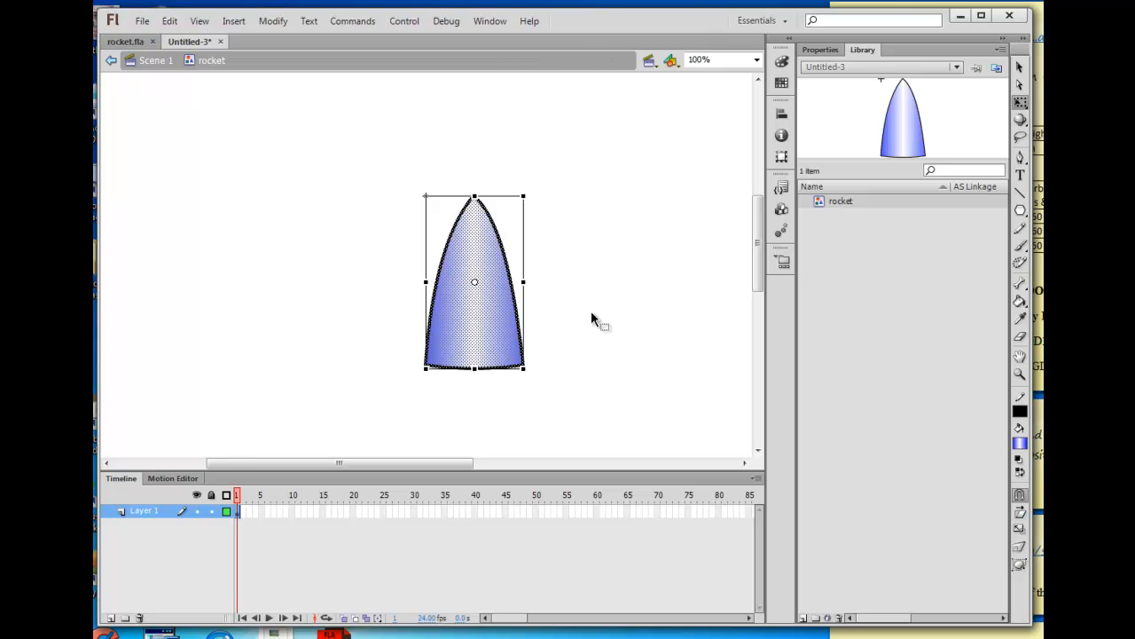
pyautogui.click(592, 314)
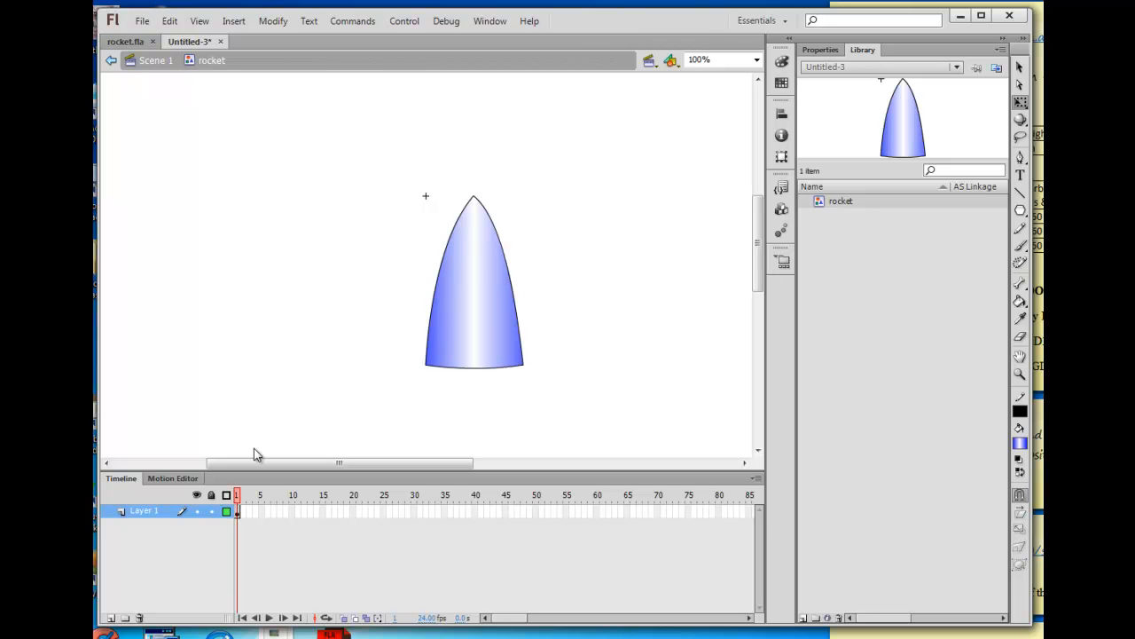
# Rename the rocket symbol's Layer 1 to body.
pyautogui.doubleClick(143, 513)
pyautogui.write('body')
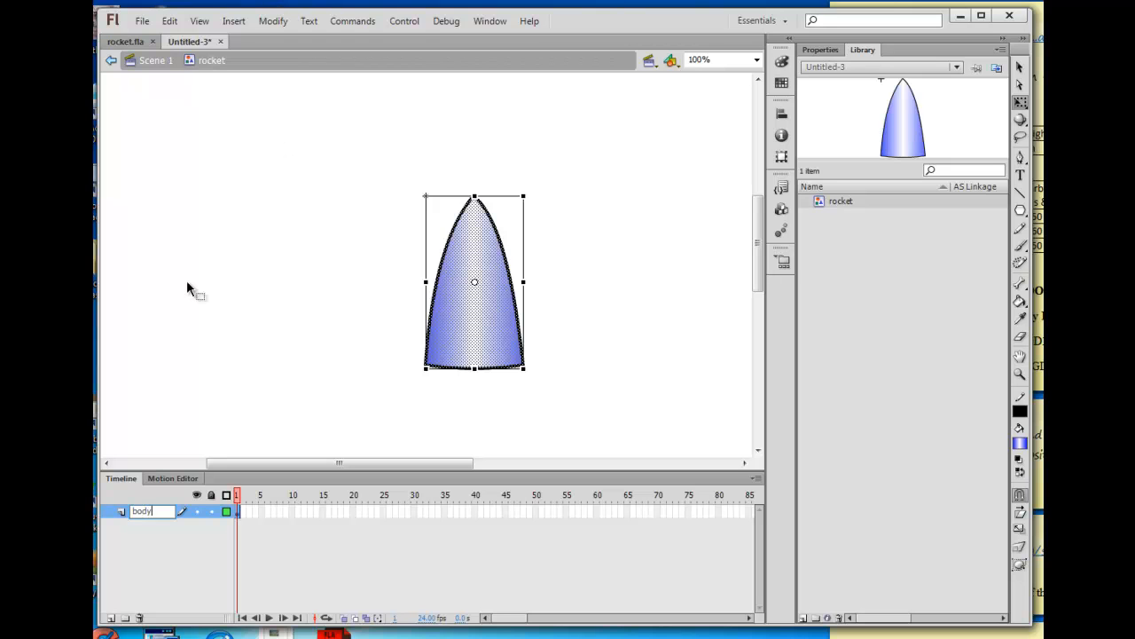
pyautogui.click(197, 280)
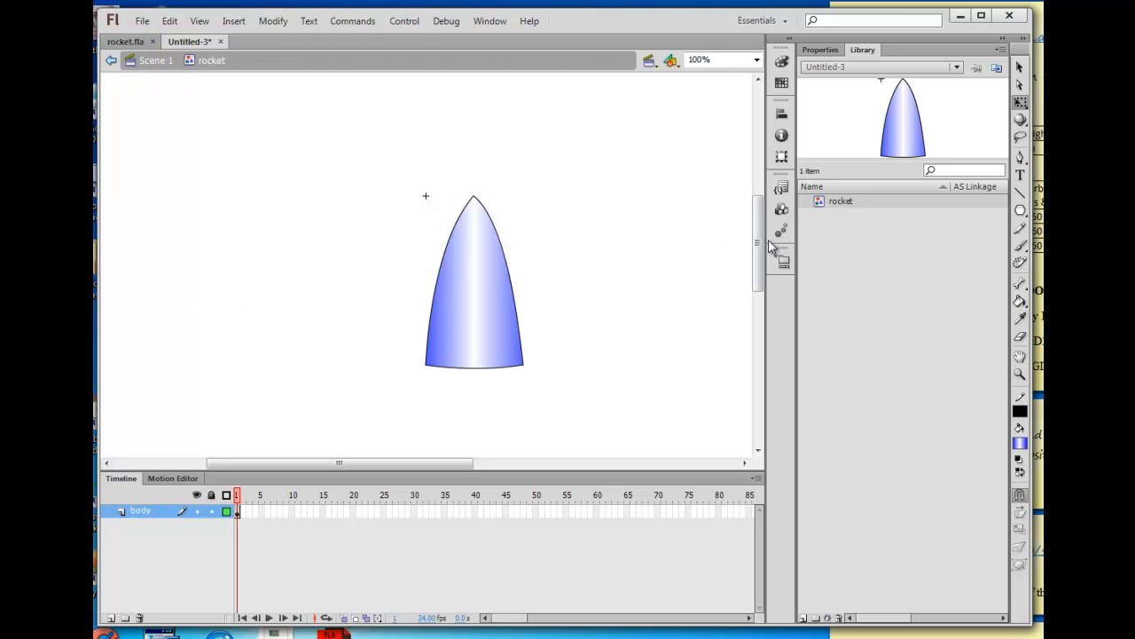
# Draw a solid red (#F70000) triangle with a black outline to the left of the rocket body, using the PolyStar tool's three-sided polygon.
pyautogui.click(1021, 211)
pyautogui.click(828, 51)
pyautogui.click(900, 274)
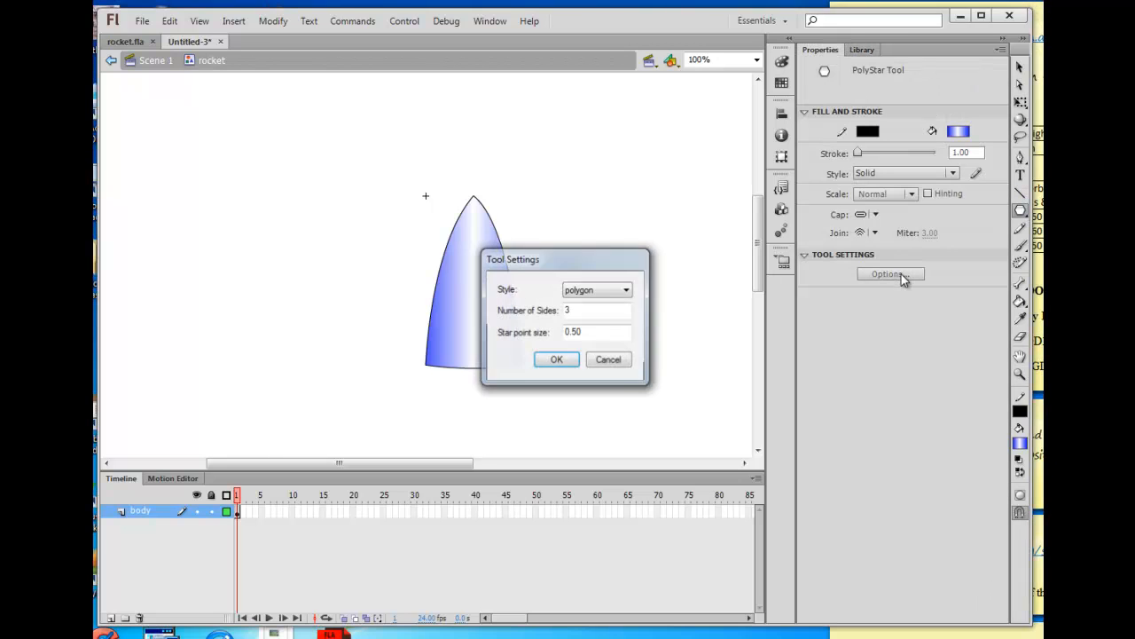
pyautogui.click(608, 360)
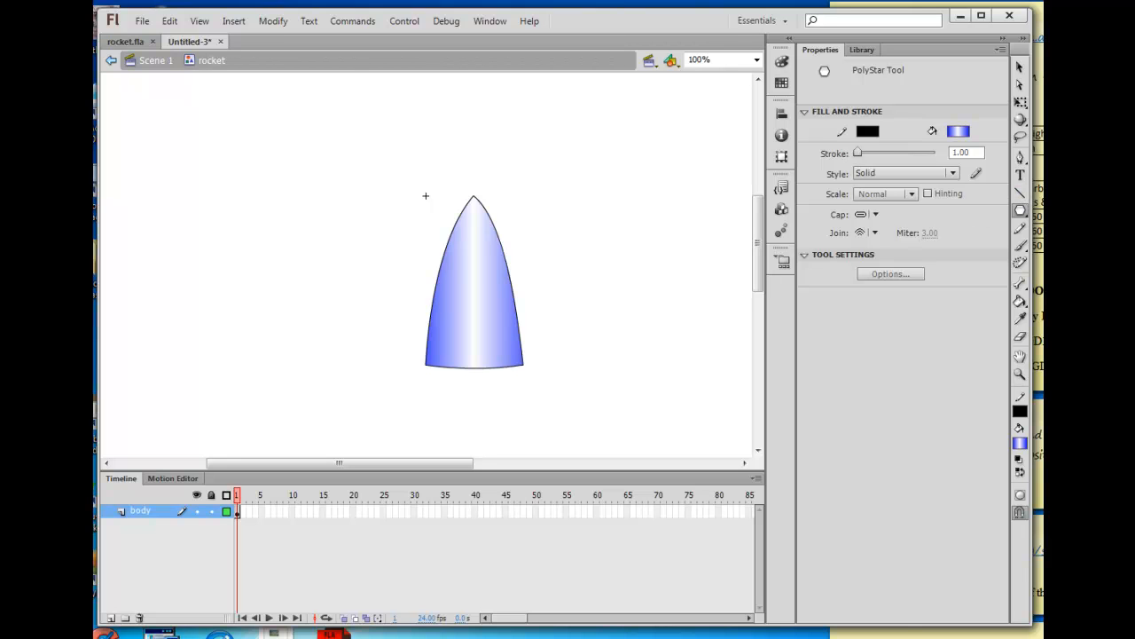
pyautogui.moveTo(1031, 298); pyautogui.dragTo(975, 300)
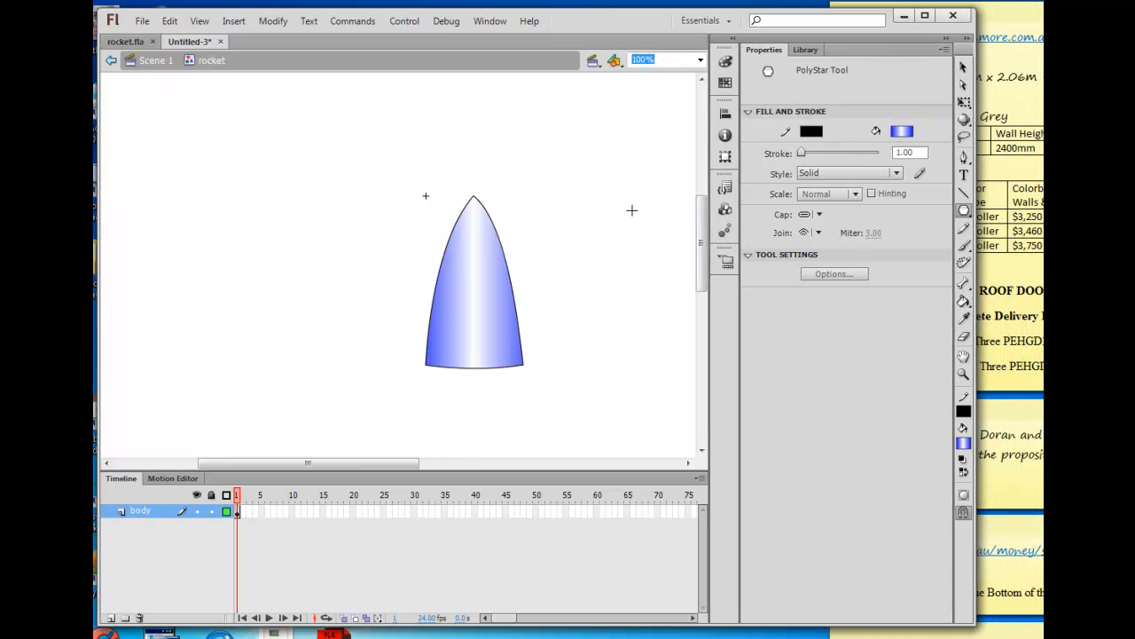
pyautogui.click(726, 61)
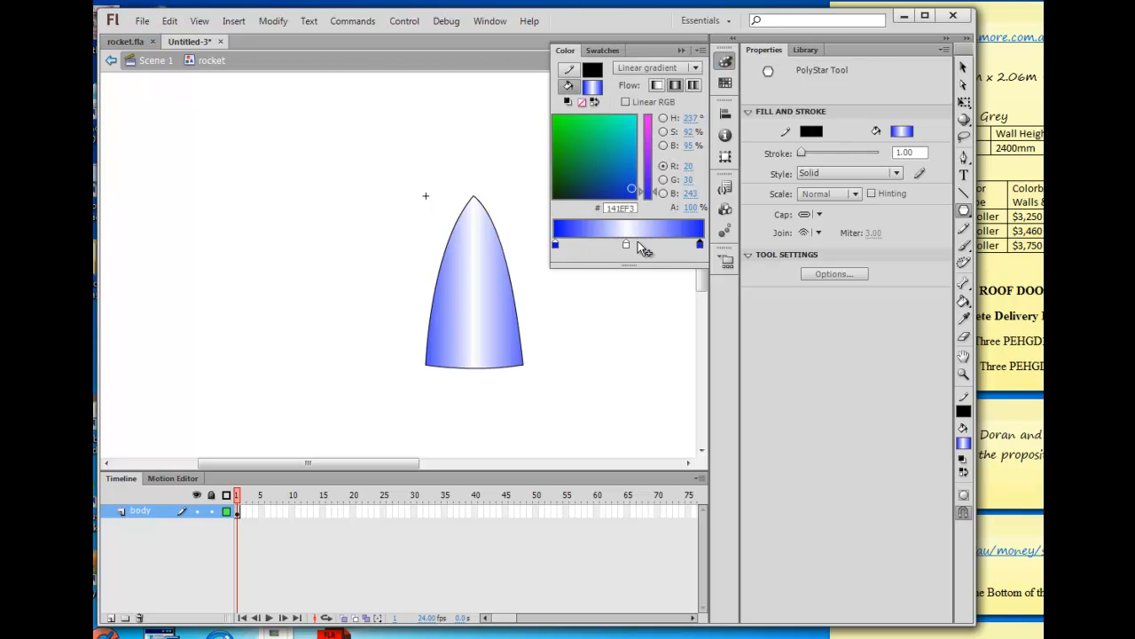
pyautogui.click(696, 69)
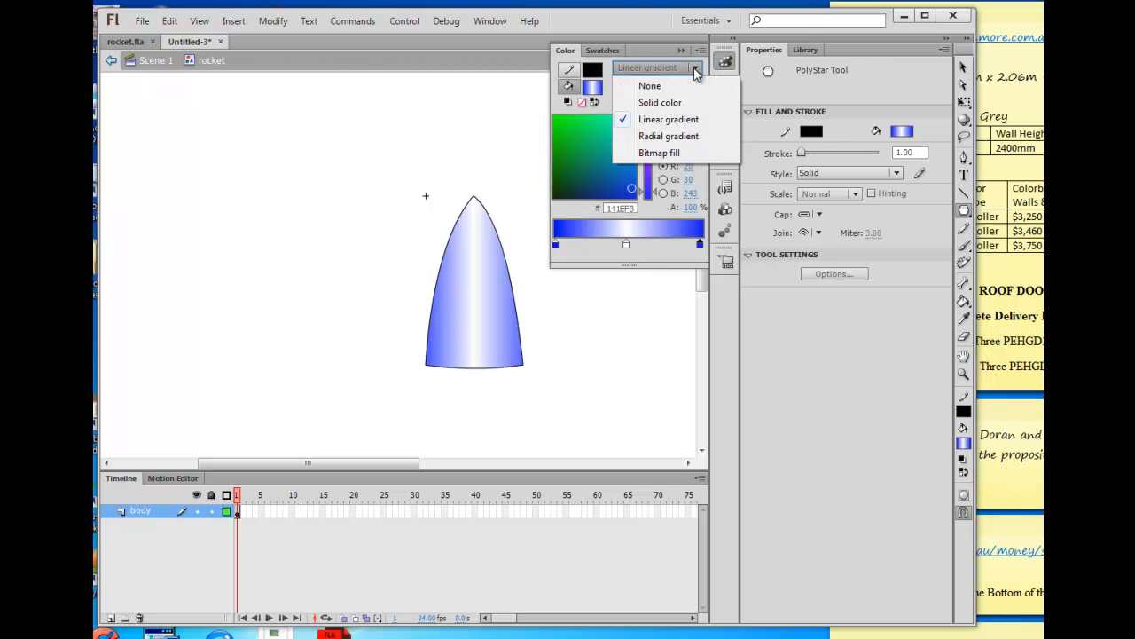
pyautogui.click(678, 103)
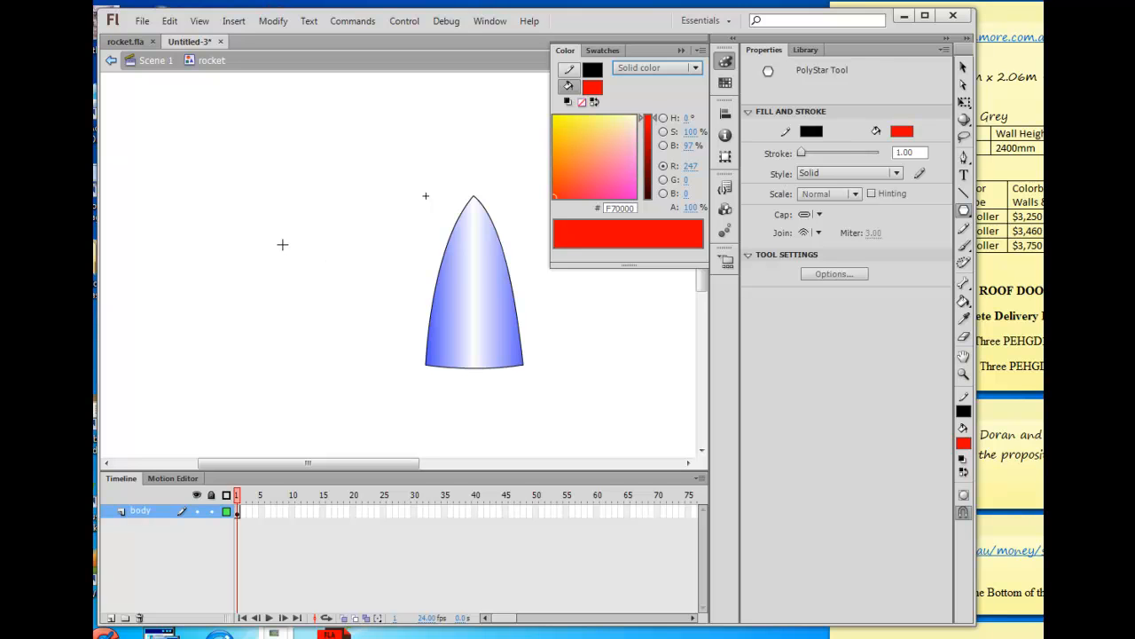
pyautogui.moveTo(289, 241); pyautogui.dragTo(345, 273)
# Reshape the triangle into a fin with a vertical right edge, a lowered left corner, an outward-bowed outer edge and an upward-curved bottom edge.
pyautogui.click(963, 68)
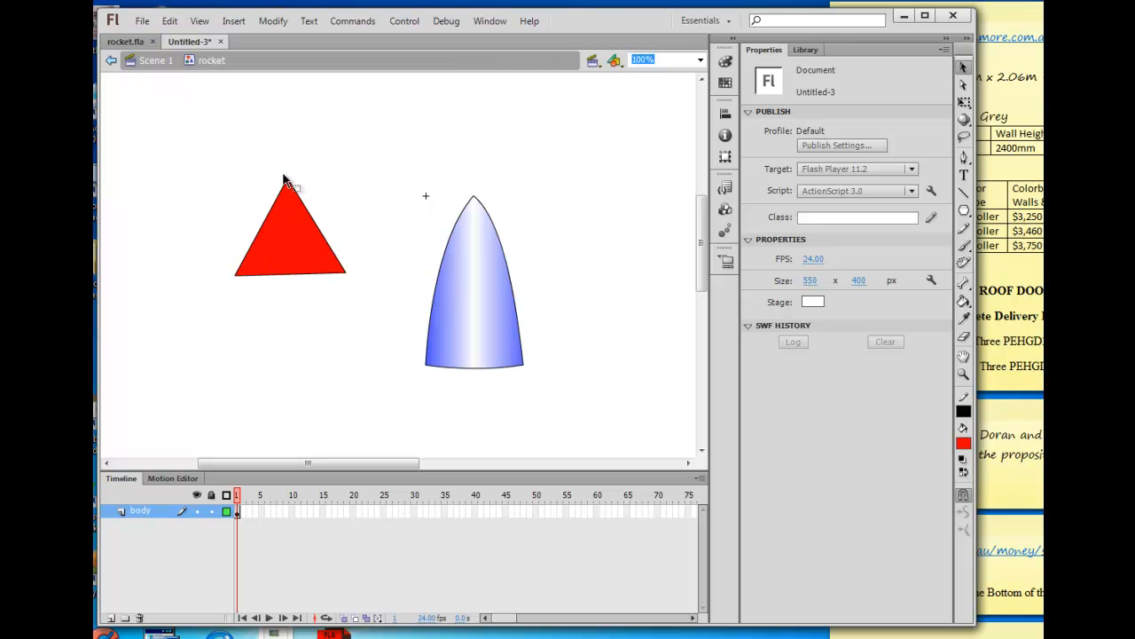
pyautogui.moveTo(286, 178); pyautogui.dragTo(347, 156)
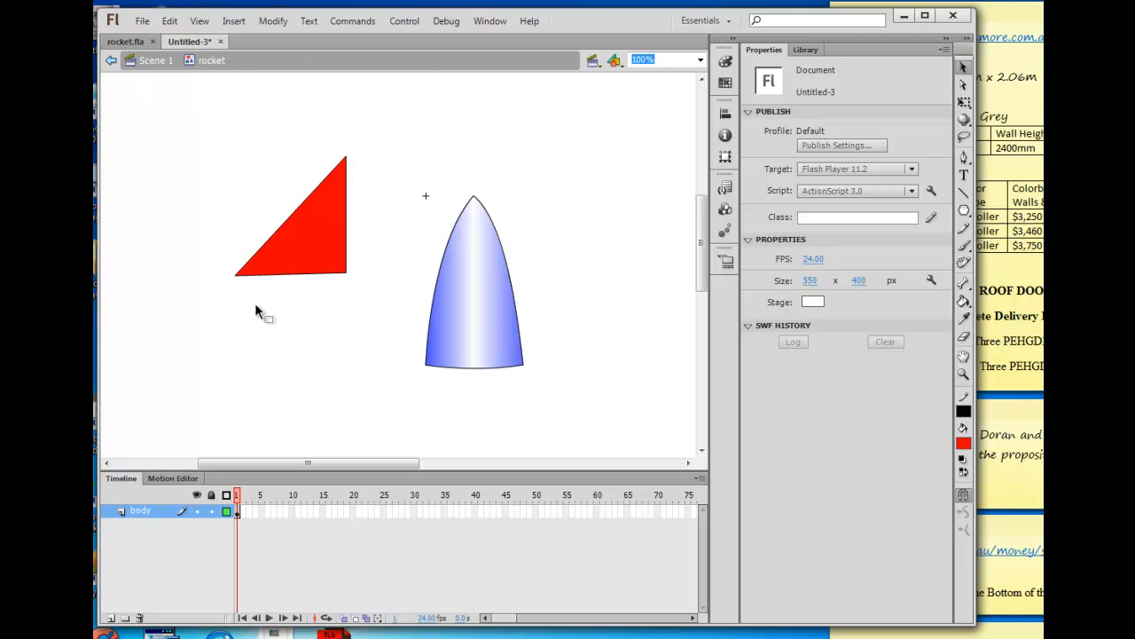
pyautogui.moveTo(235, 274); pyautogui.dragTo(263, 327)
pyautogui.moveTo(298, 255); pyautogui.dragTo(292, 245)
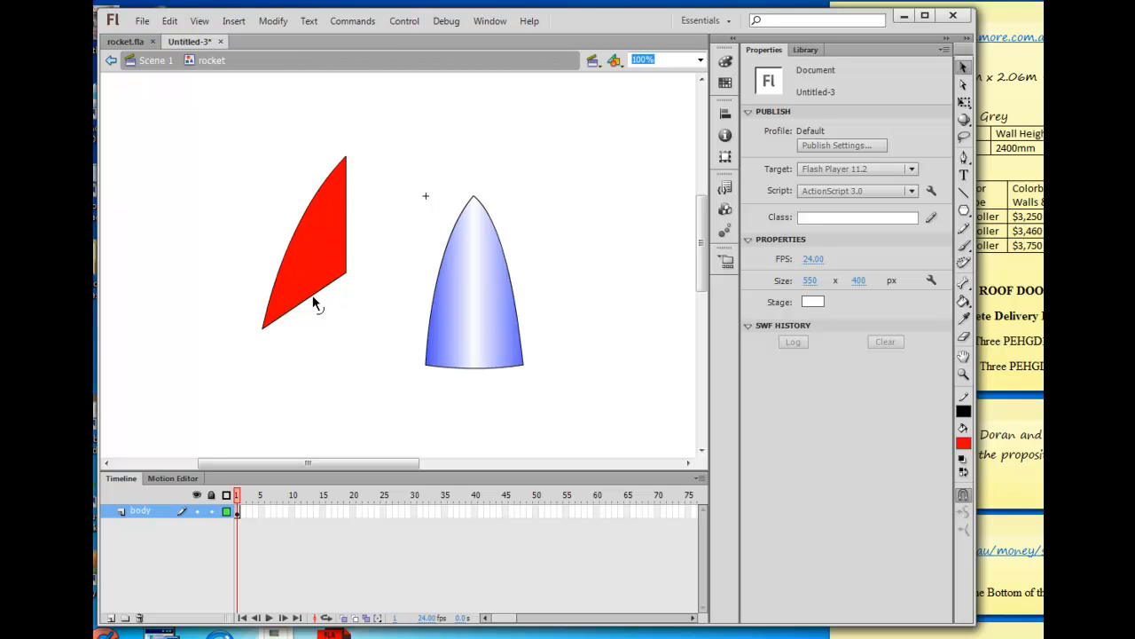
pyautogui.moveTo(313, 302); pyautogui.dragTo(314, 296)
# Scale the whole red fin down to about 85 × 176 px and place it at about X -215, Y 14.
pyautogui.moveTo(229, 119); pyautogui.dragTo(393, 344)
pyautogui.moveTo(324, 246)
pyautogui.mouseDown()
pyautogui.moveTo(406, 349)
pyautogui.moveTo(436, 339)
pyautogui.moveTo(311, 301)
pyautogui.moveTo(318, 248)
pyautogui.mouseUp()
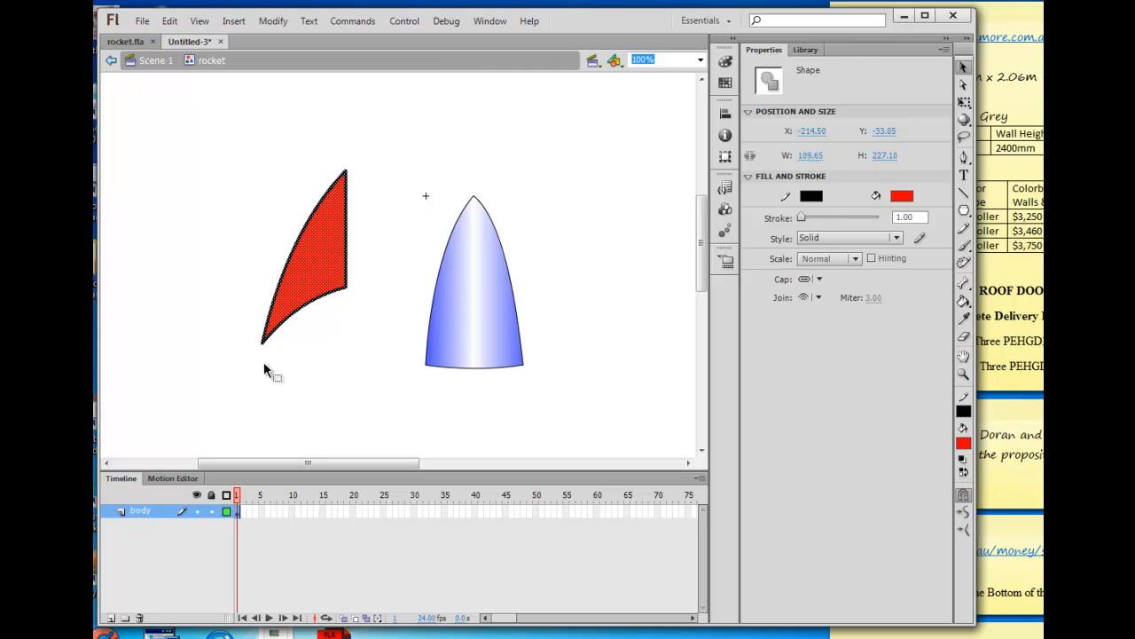
pyautogui.click(964, 103)
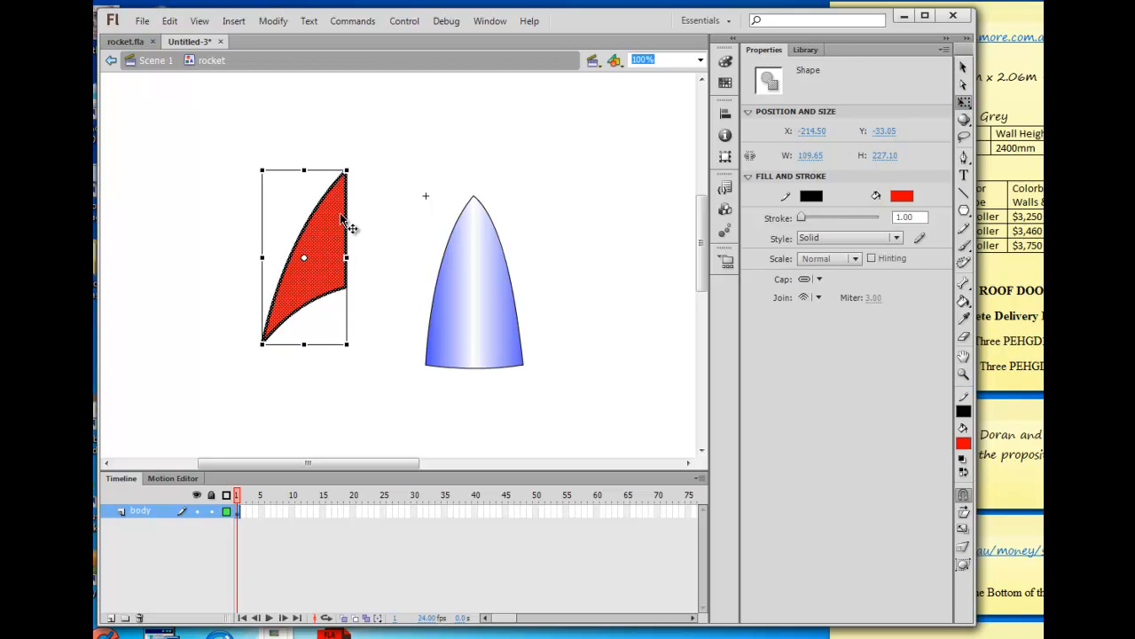
pyautogui.moveTo(346, 344); pyautogui.dragTo(329, 312)
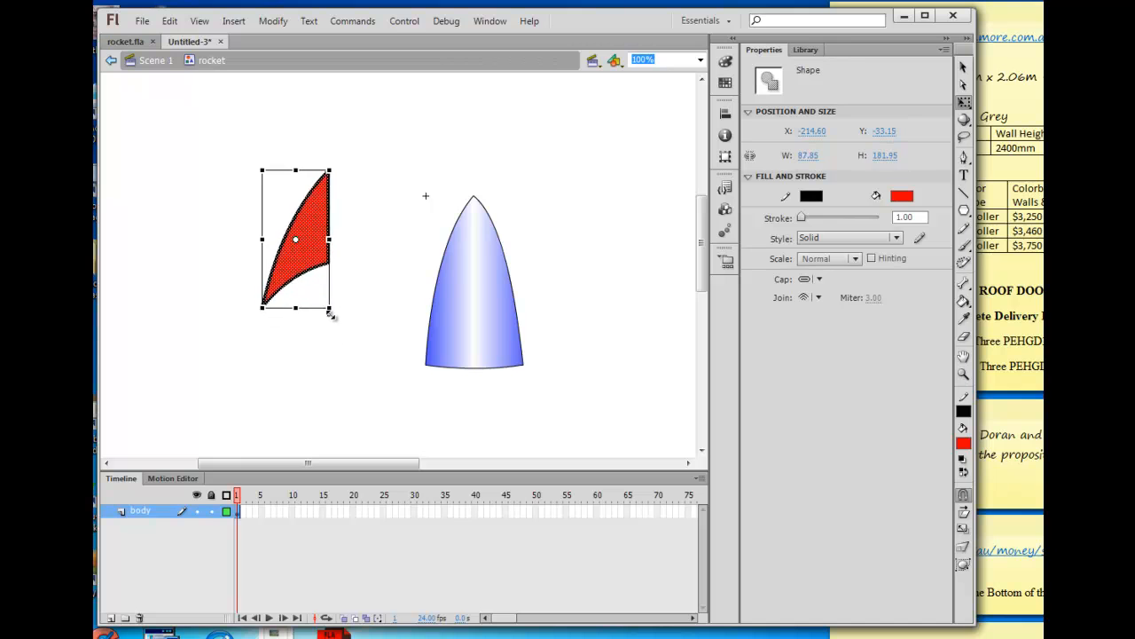
pyautogui.moveTo(321, 229); pyautogui.dragTo(307, 252)
pyautogui.click(371, 309)
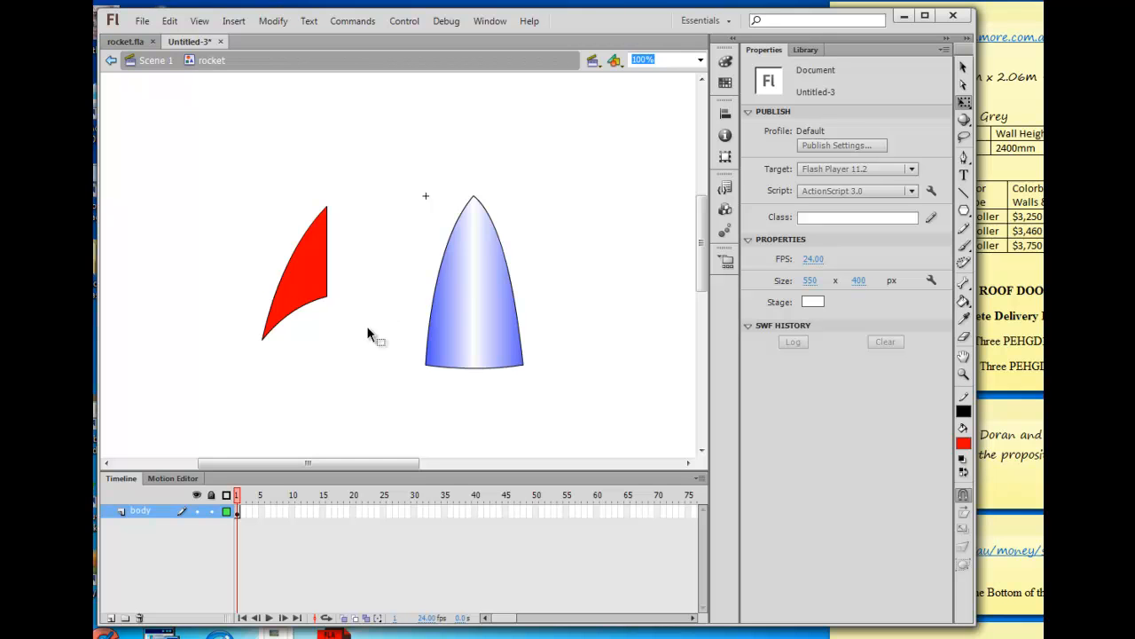
# Duplicate the red fin twice, placing one copy on each side to make an evenly spaced row of three.
pyautogui.click(963, 67)
pyautogui.moveTo(221, 174); pyautogui.dragTo(361, 370)
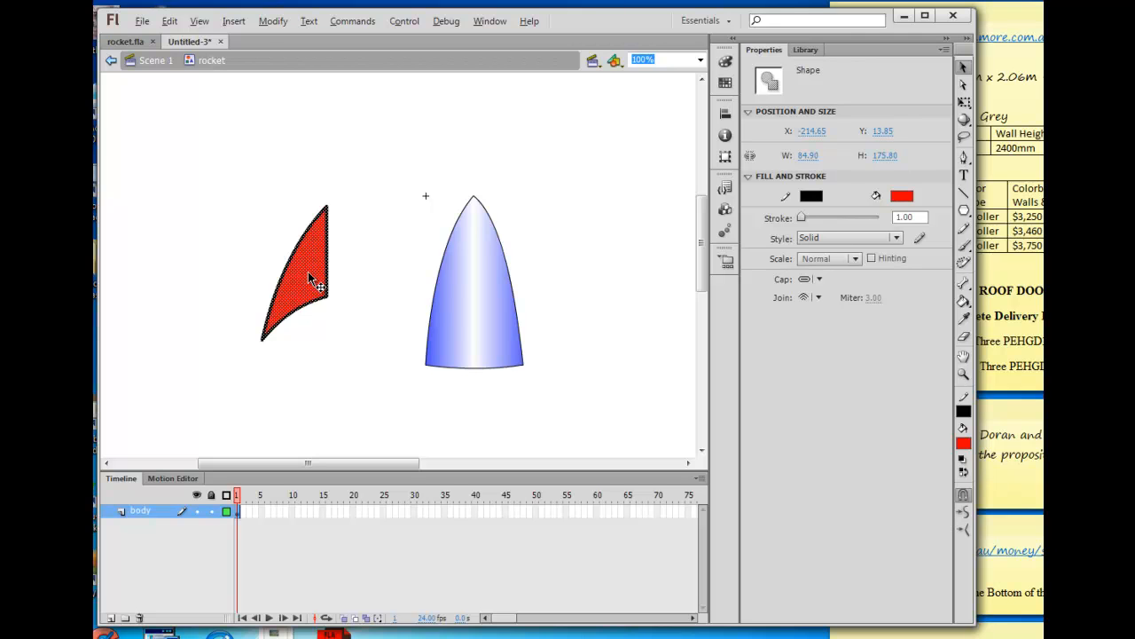
pyautogui.moveTo(308, 272); pyautogui.dragTo(385, 270)
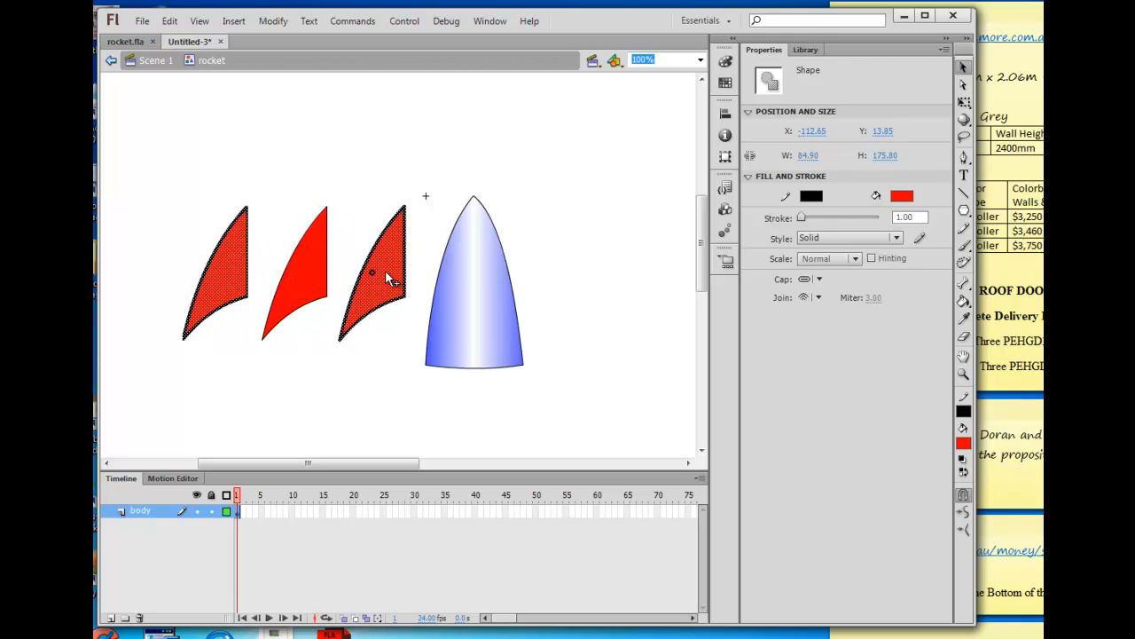
pyautogui.click(401, 385)
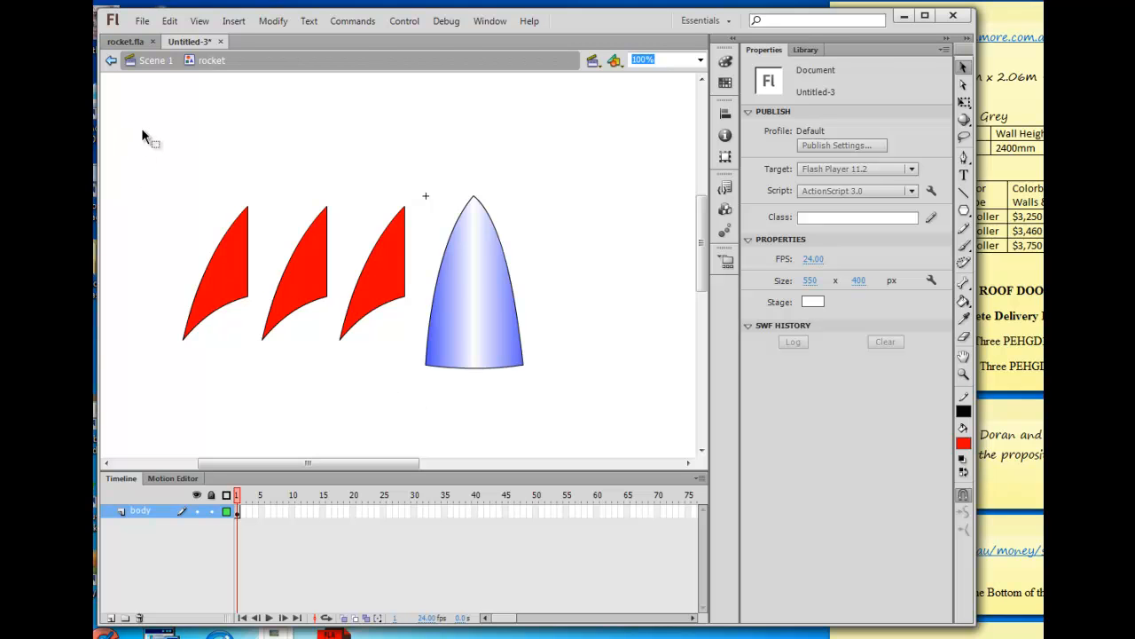
# Distribute the three red fins to separate layers.
pyautogui.click(964, 69)
pyautogui.moveTo(169, 116); pyautogui.dragTo(414, 379)
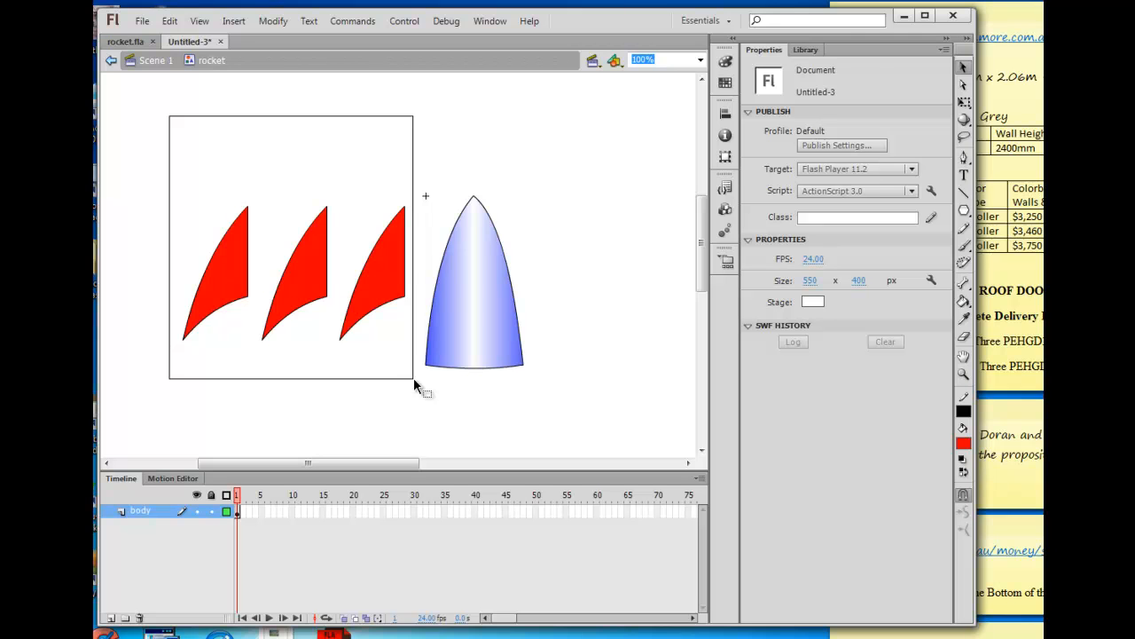
pyautogui.moveTo(414, 378); pyautogui.dragTo(413, 378)
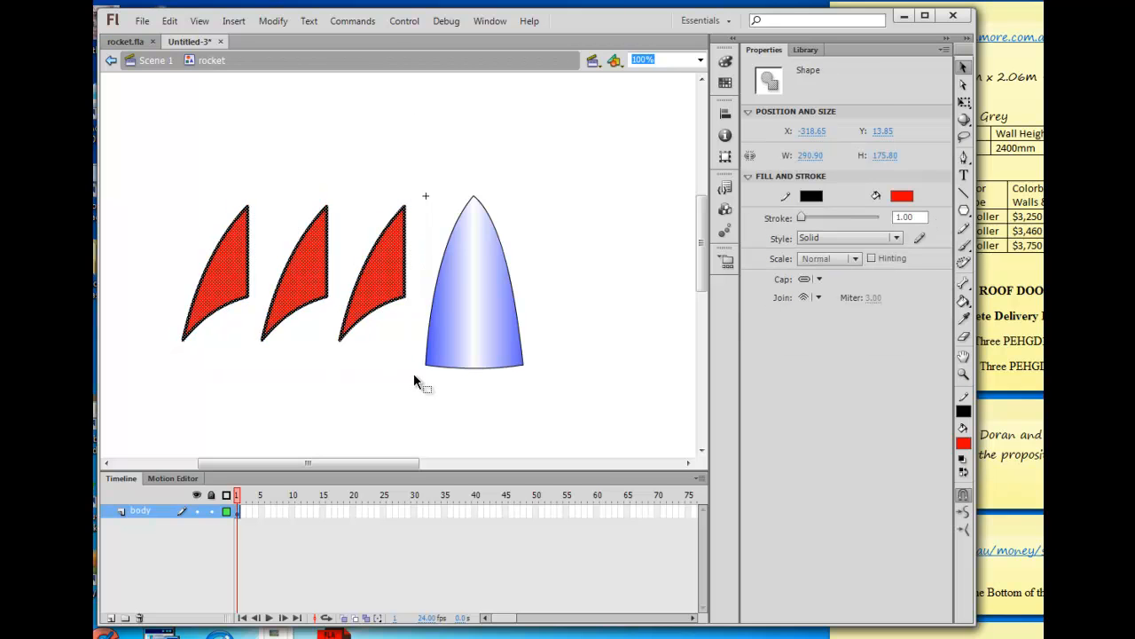
pyautogui.rightClick(313, 275)
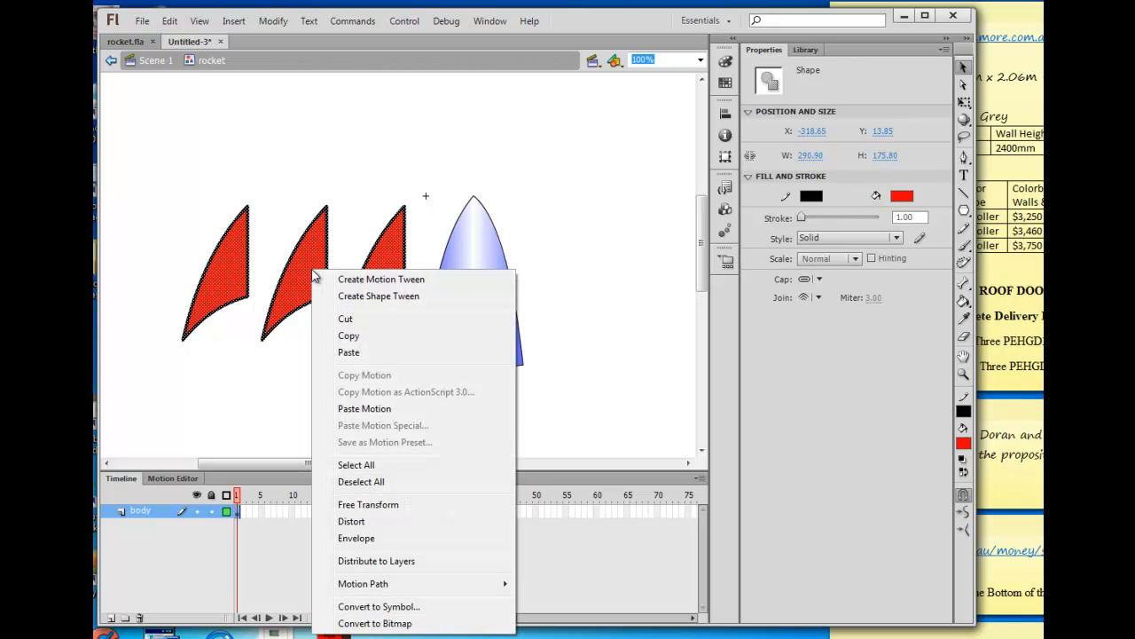
pyautogui.click(378, 562)
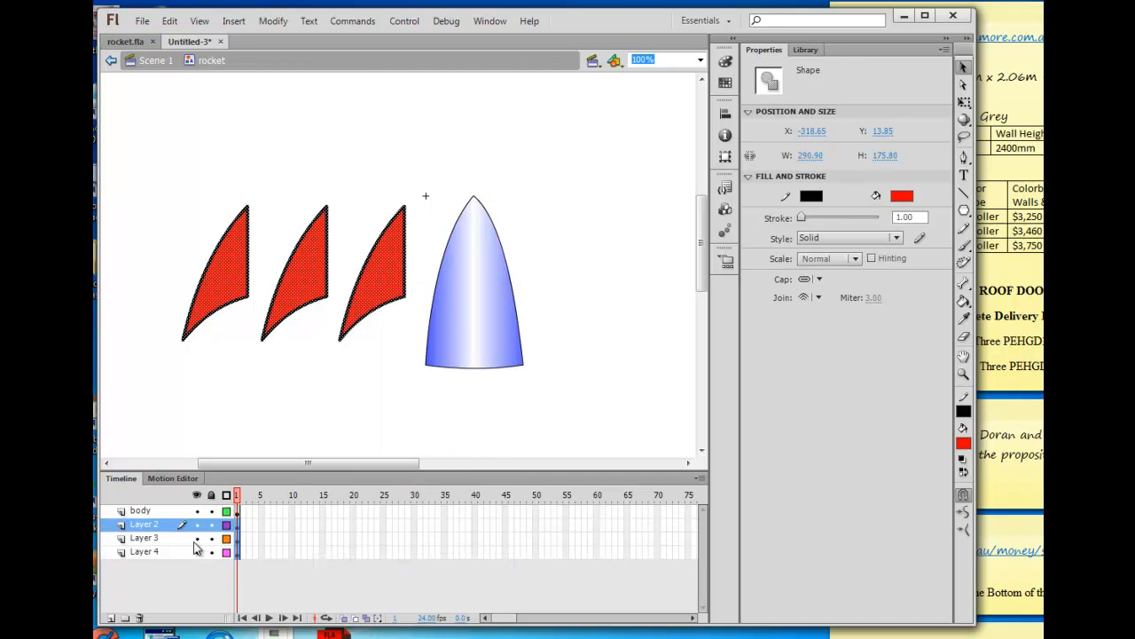
pyautogui.click(208, 409)
# Rename Layer 2, Layer 3 and Layer 4 as fin1, fin2 and fin3.
pyautogui.click(139, 529)
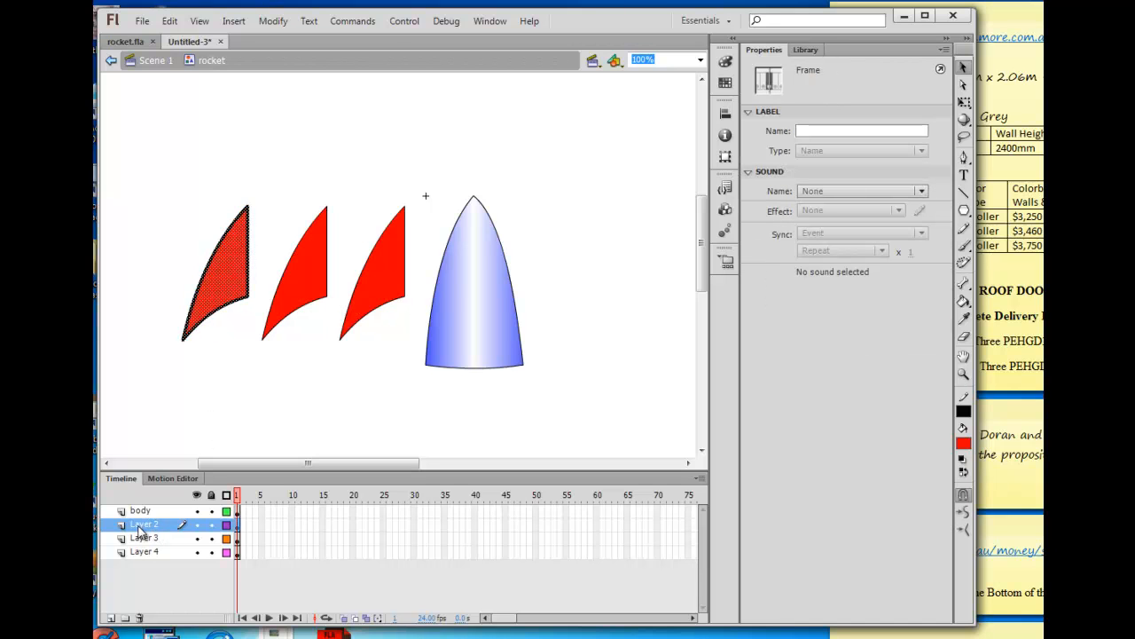
pyautogui.doubleClick(140, 526)
pyautogui.write('fin1')
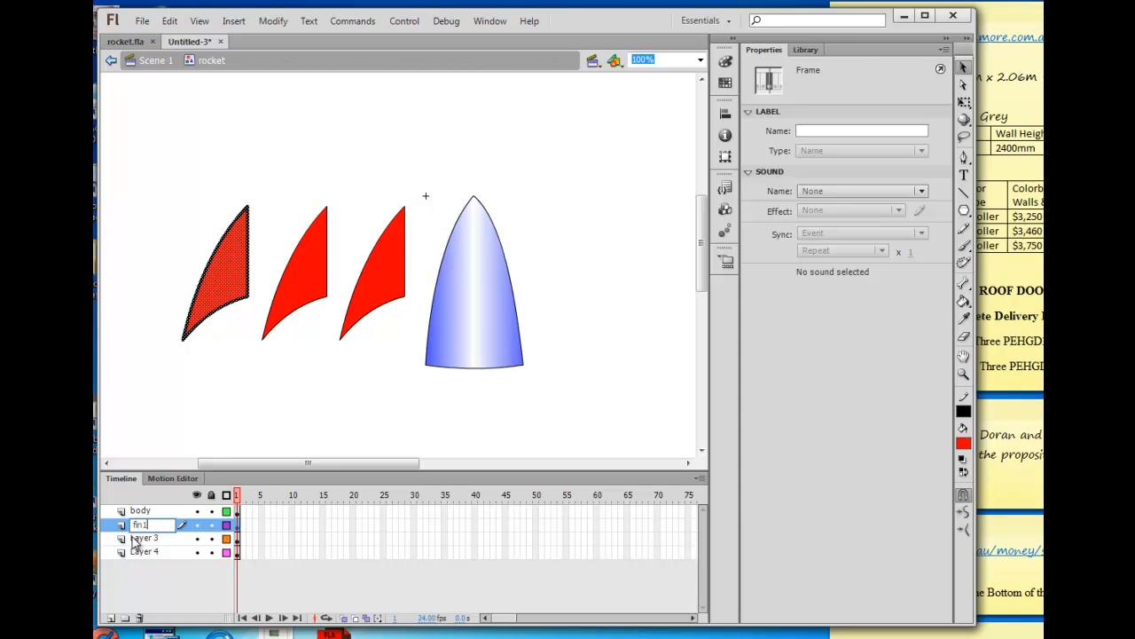
pyautogui.doubleClick(135, 537)
pyautogui.write('fin2')
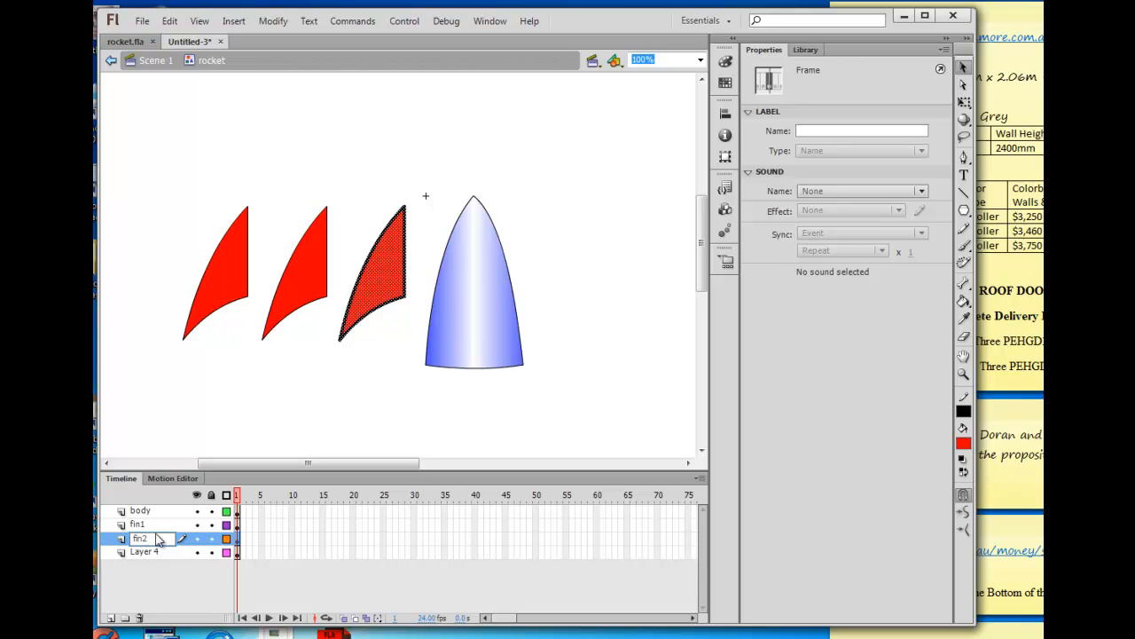
pyautogui.doubleClick(145, 551)
pyautogui.write('fin3')
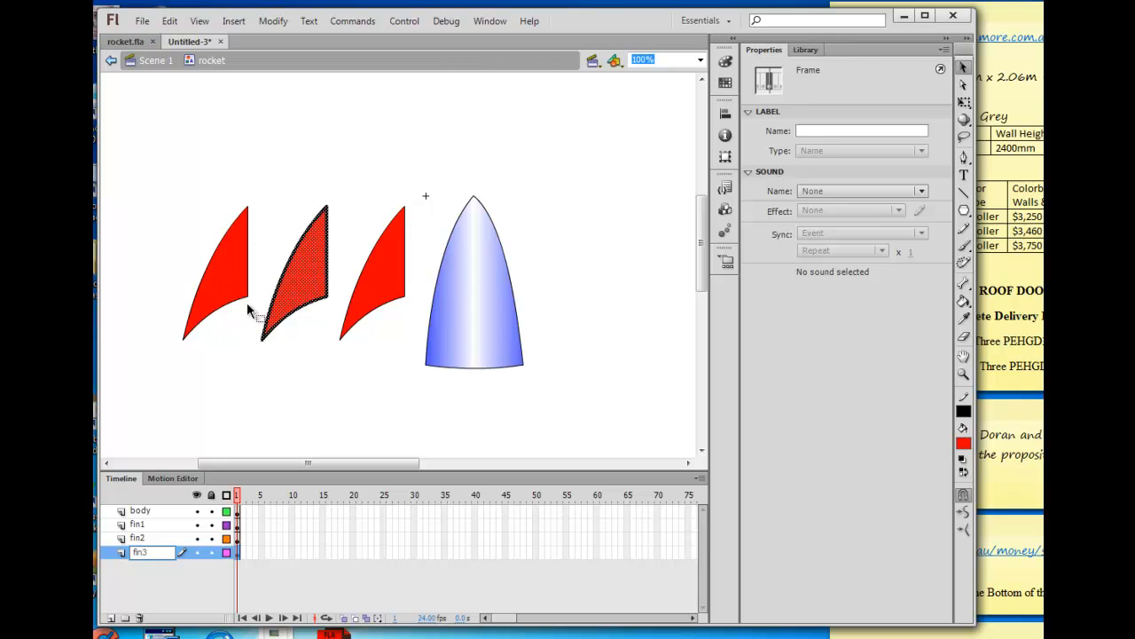
pyautogui.click(270, 346)
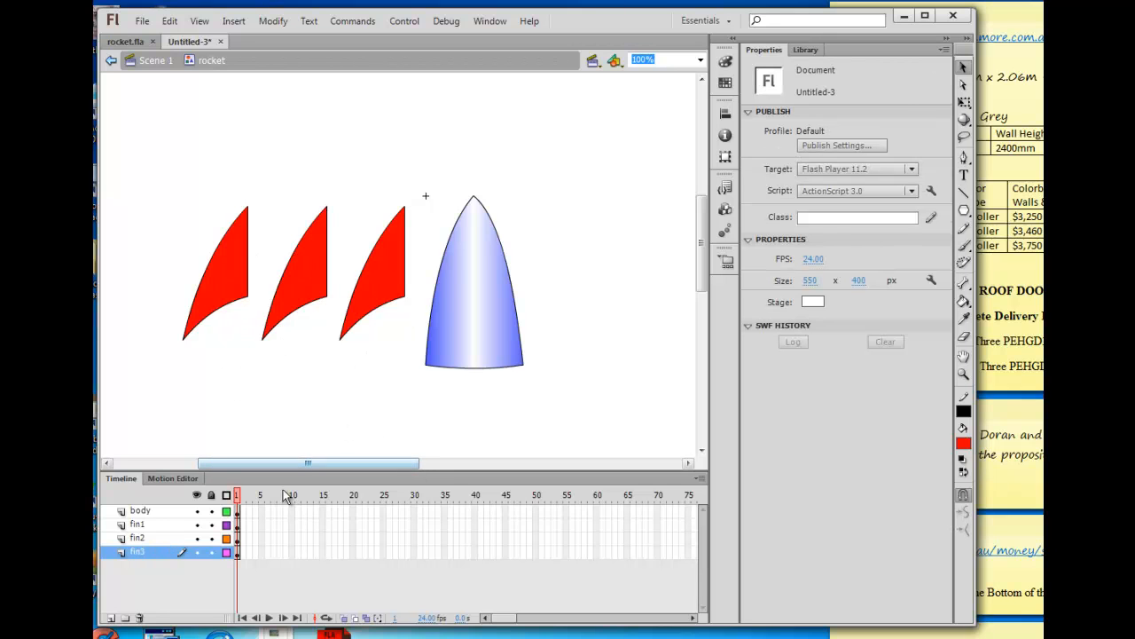
# Lock the body layer and move the whole fin2 shape against the lower left side of the rocket body.
pyautogui.click(211, 510)
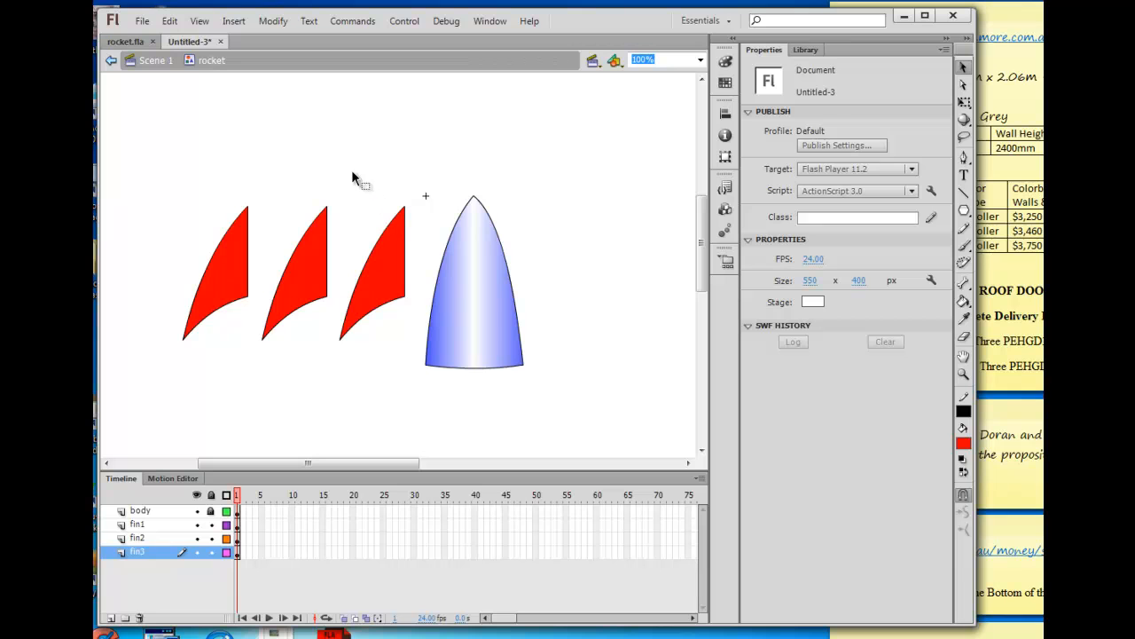
pyautogui.click(391, 288)
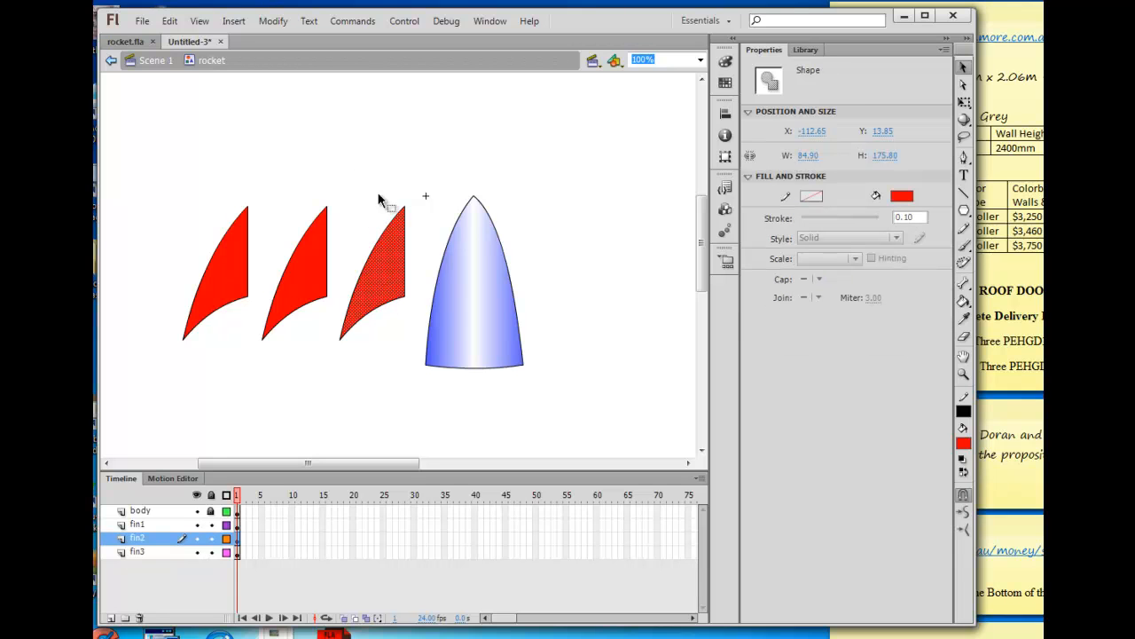
pyautogui.moveTo(412, 372)
pyautogui.mouseDown()
pyautogui.moveTo(400, 231)
pyautogui.moveTo(337, 179)
pyautogui.mouseUp()
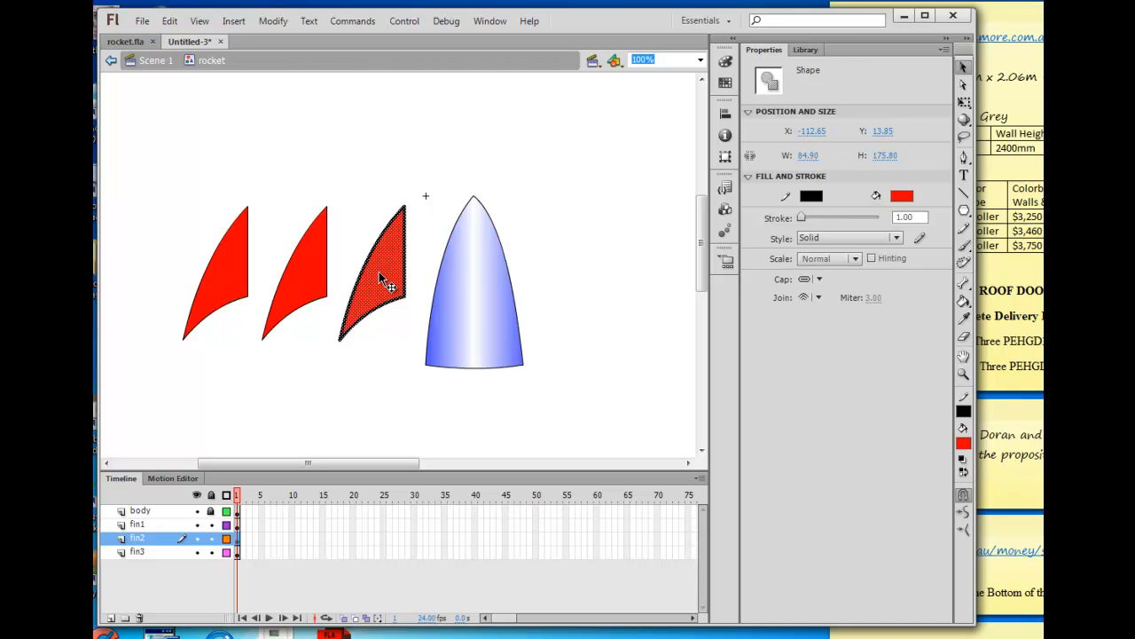
pyautogui.click(806, 51)
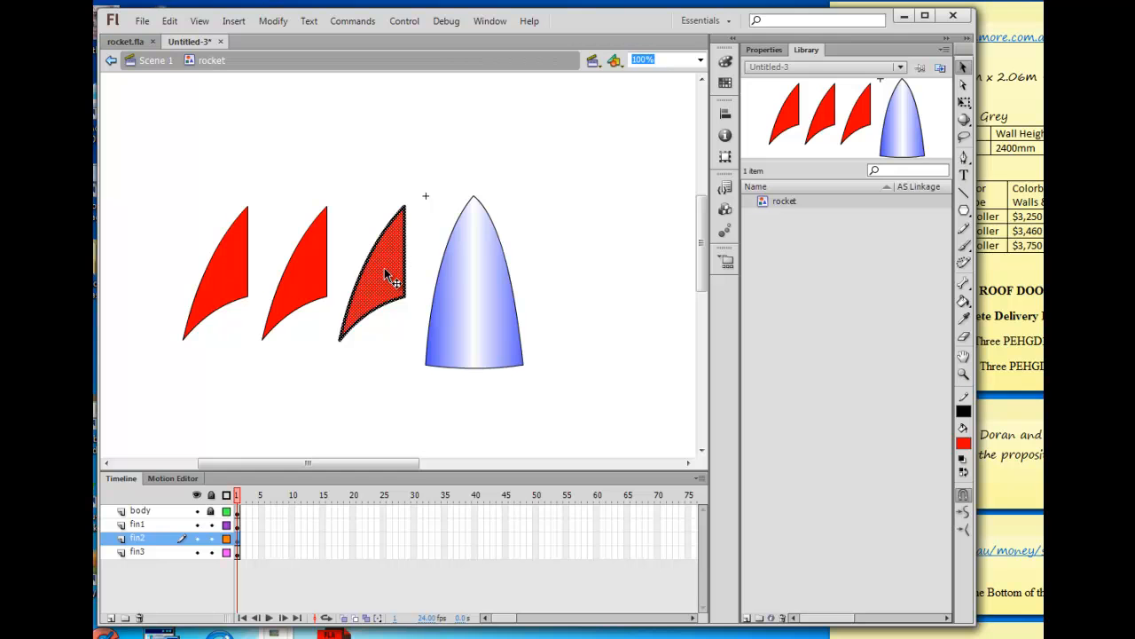
pyautogui.moveTo(383, 265); pyautogui.dragTo(419, 331)
pyautogui.click(380, 231)
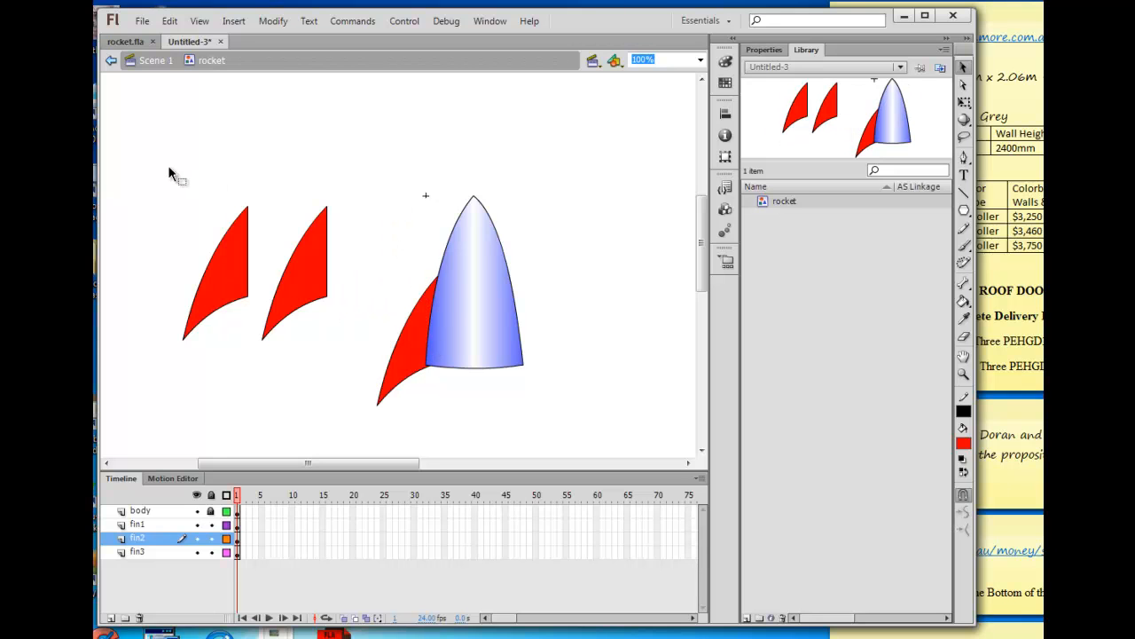
# Flip the whole fin1 shape horizontally and place it against the lower right side of the body, level with the opposite fin.
pyautogui.moveTo(156, 174); pyautogui.dragTo(257, 357)
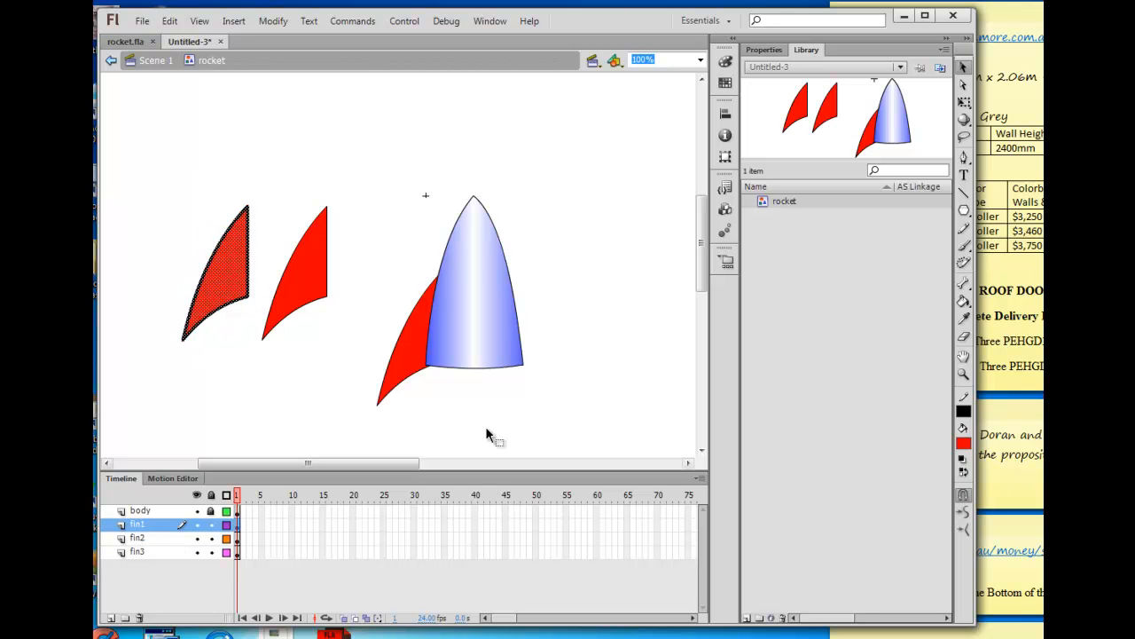
pyautogui.click(275, 23)
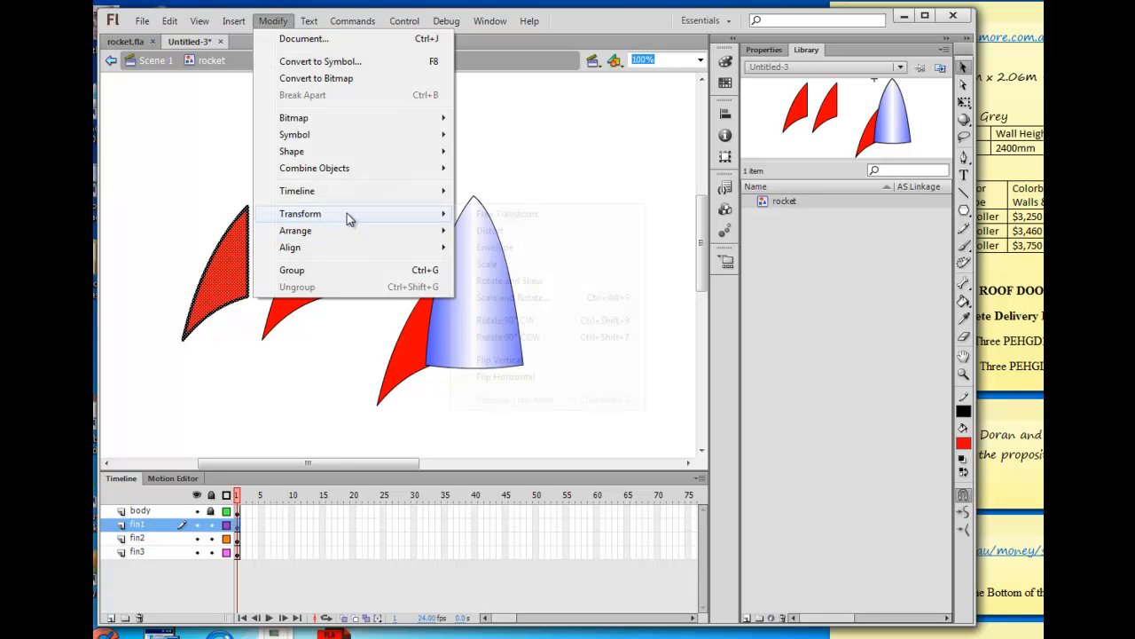
pyautogui.moveTo(358, 214)
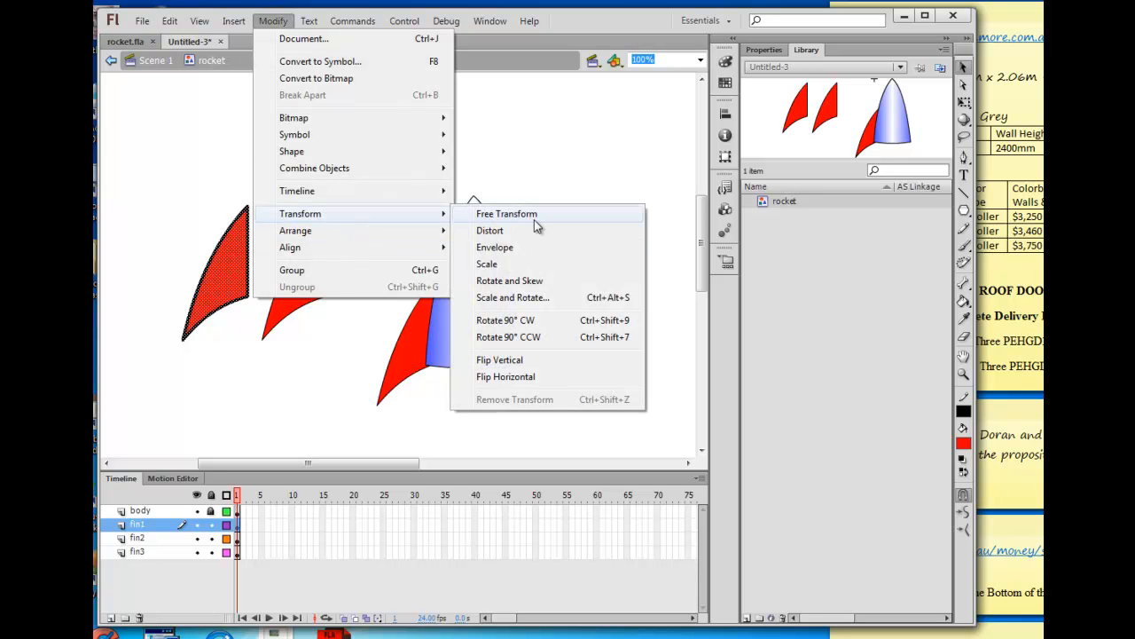
pyautogui.click(534, 377)
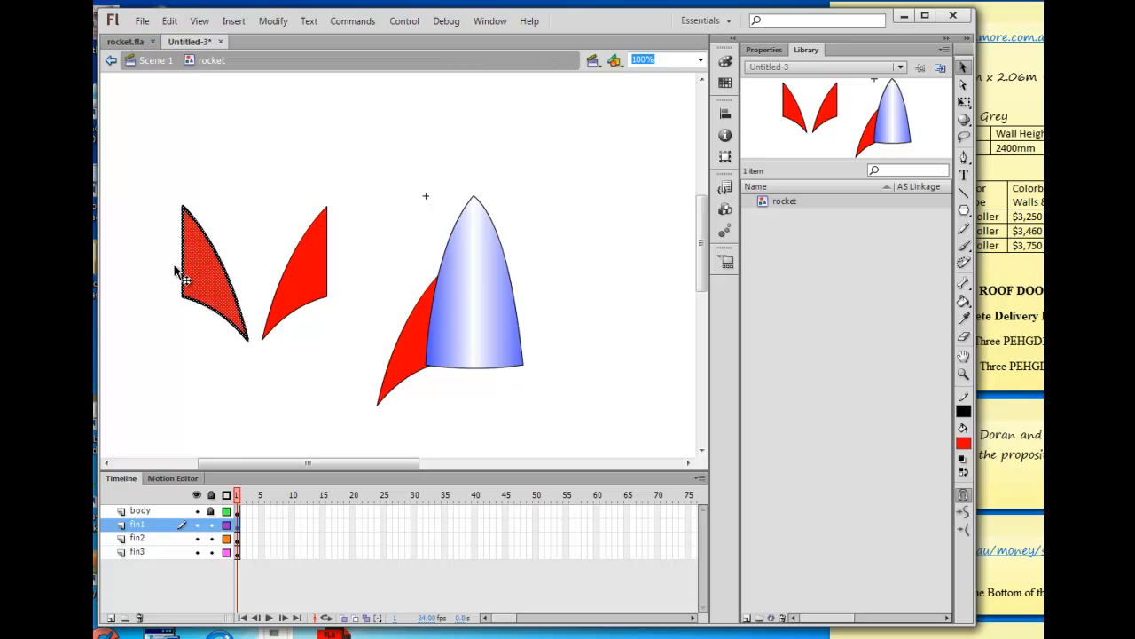
pyautogui.moveTo(193, 265); pyautogui.dragTo(508, 333)
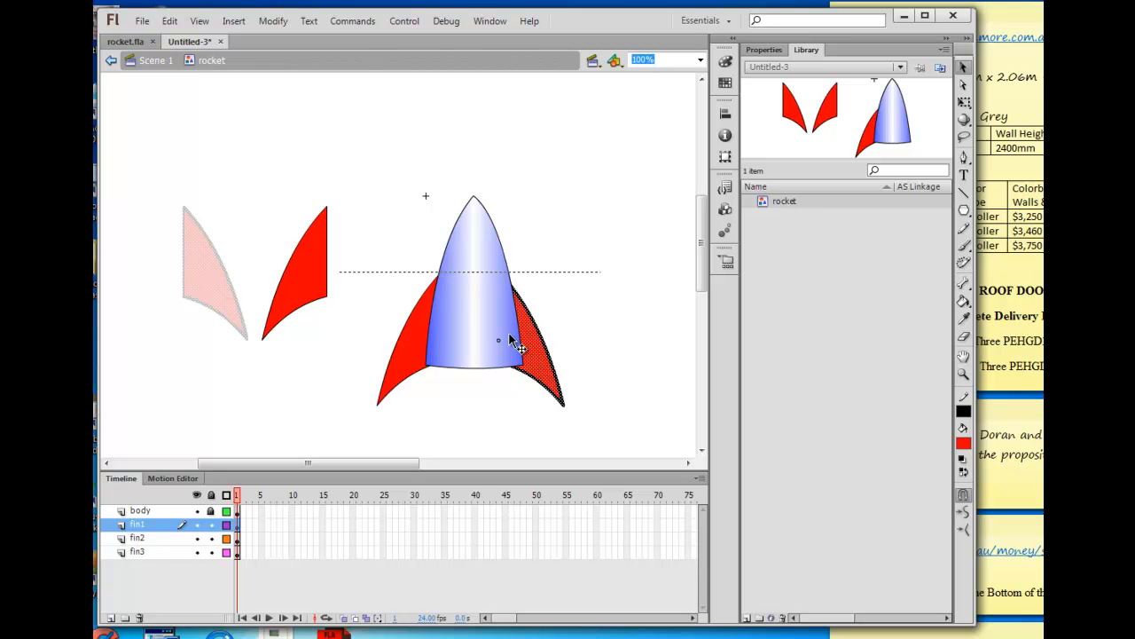
# Move the fin3 layer above the body layer and place its whole fin over the lower body, with its straight edge on the centre line.
pyautogui.moveTo(508, 332); pyautogui.dragTo(508, 332)
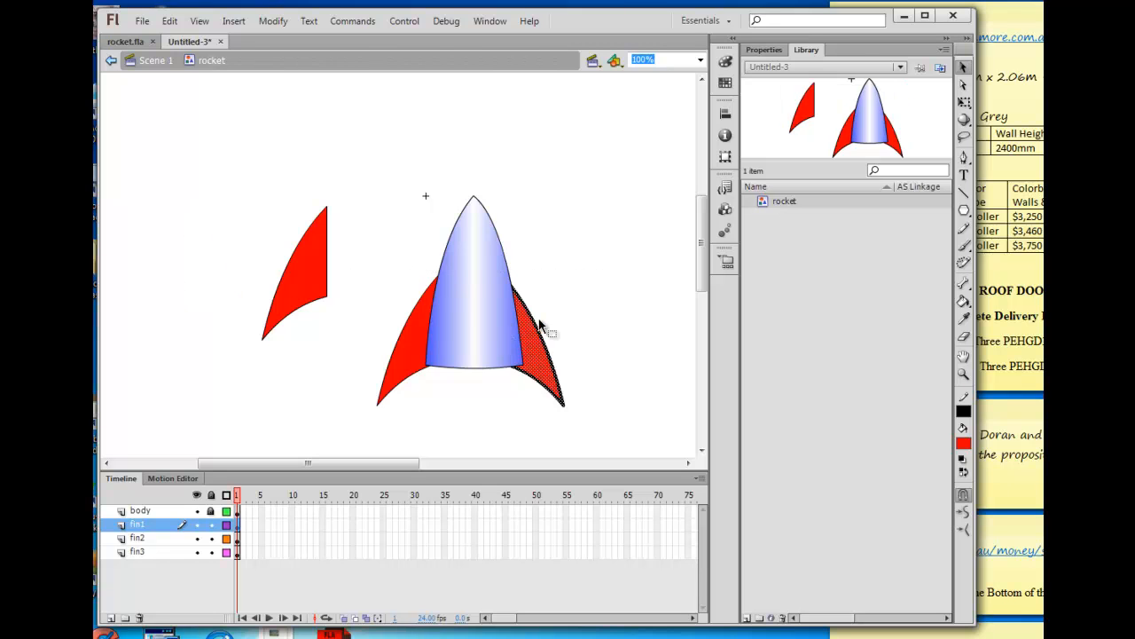
pyautogui.click(570, 307)
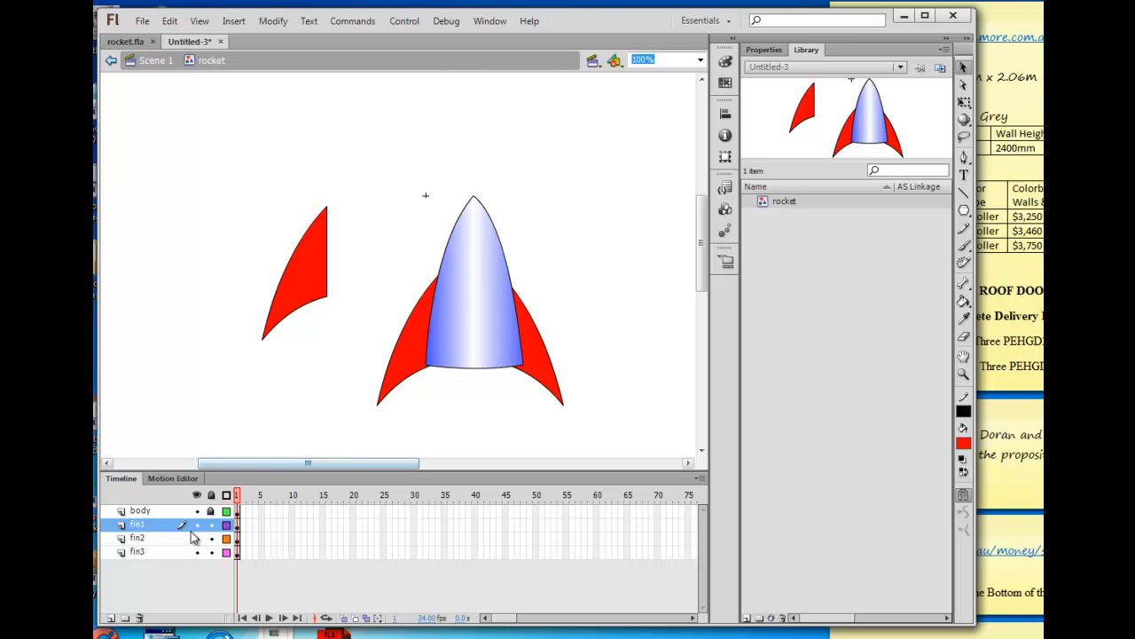
pyautogui.moveTo(232, 167); pyautogui.dragTo(351, 343)
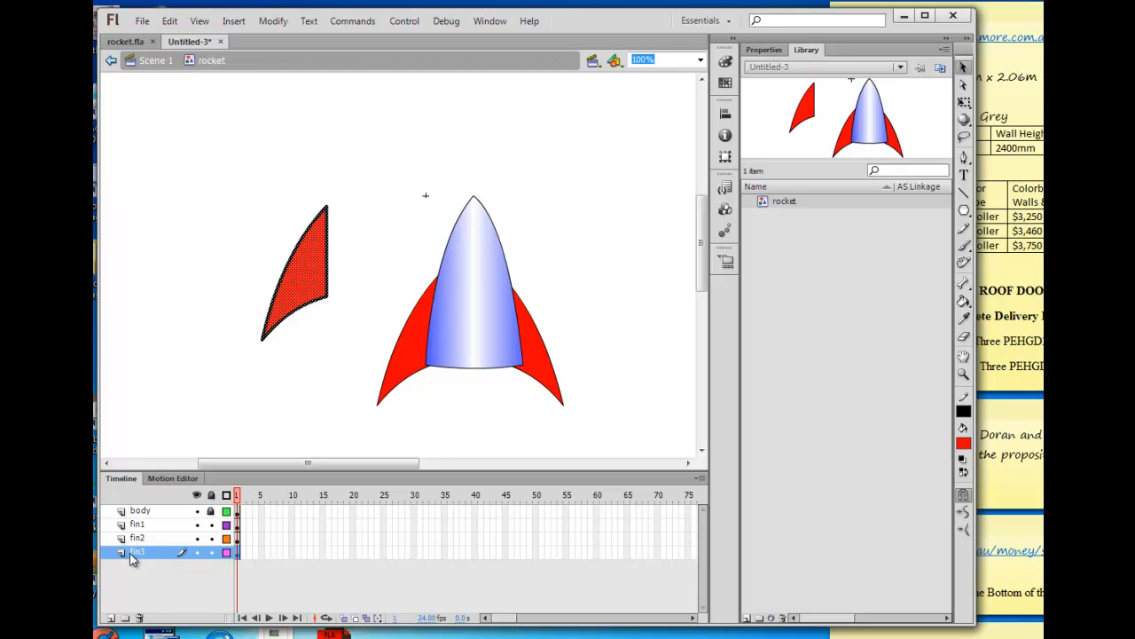
pyautogui.moveTo(130, 554); pyautogui.dragTo(139, 507)
pyautogui.moveTo(295, 286); pyautogui.dragTo(441, 353)
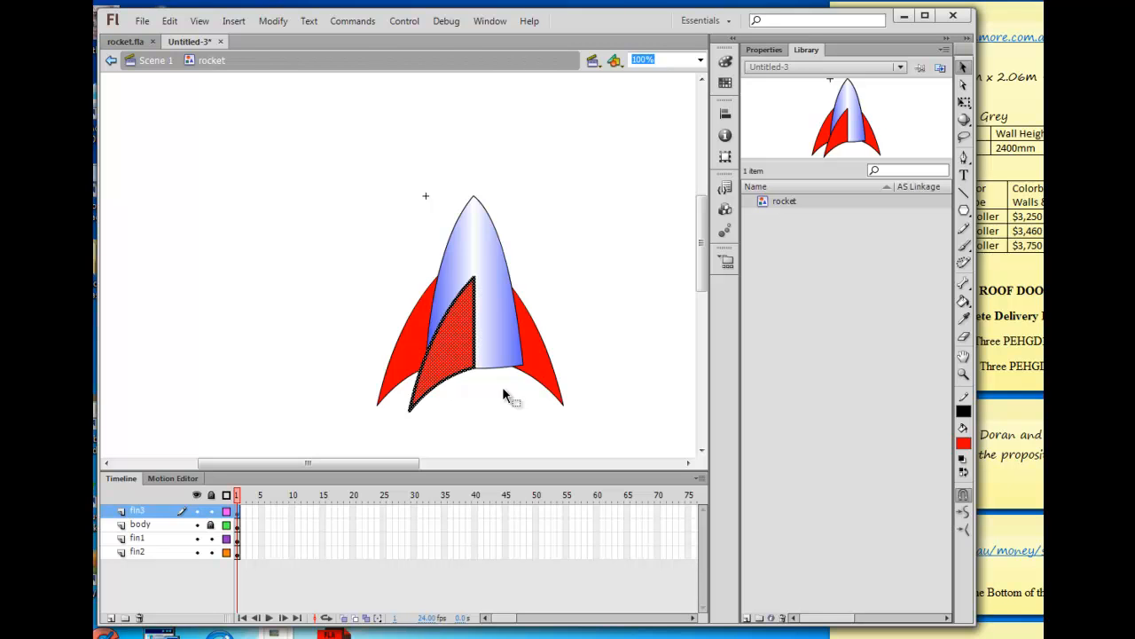
# Narrow the fin3 shape to about half its width with Free Transform, keeping its straight edge on the body's centre line.
pyautogui.click(965, 105)
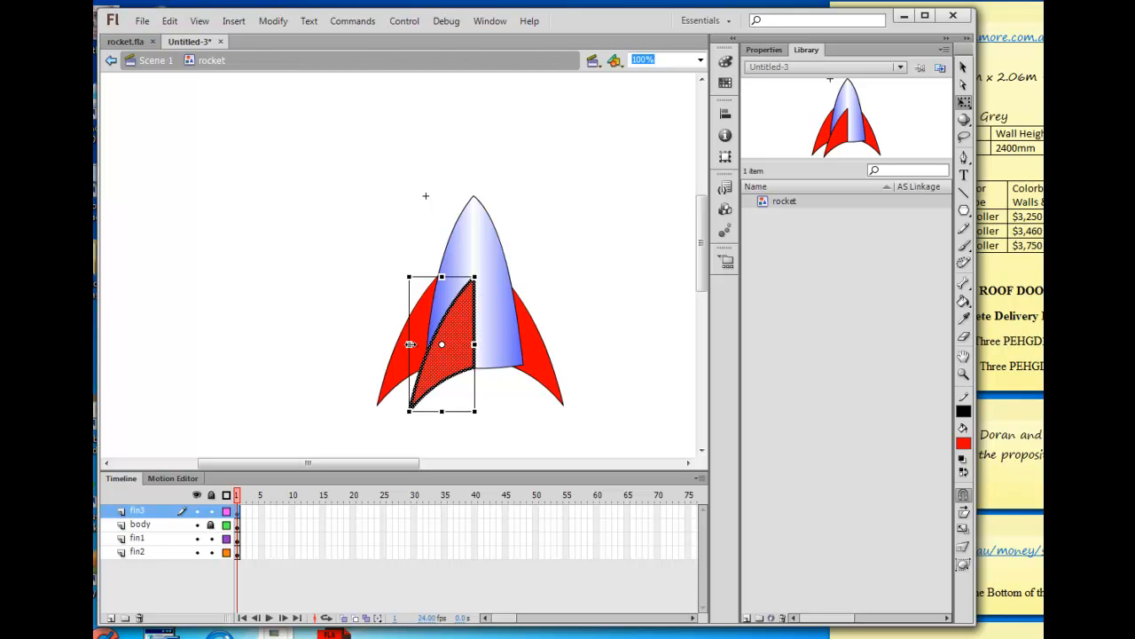
pyautogui.moveTo(411, 345); pyautogui.dragTo(439, 344)
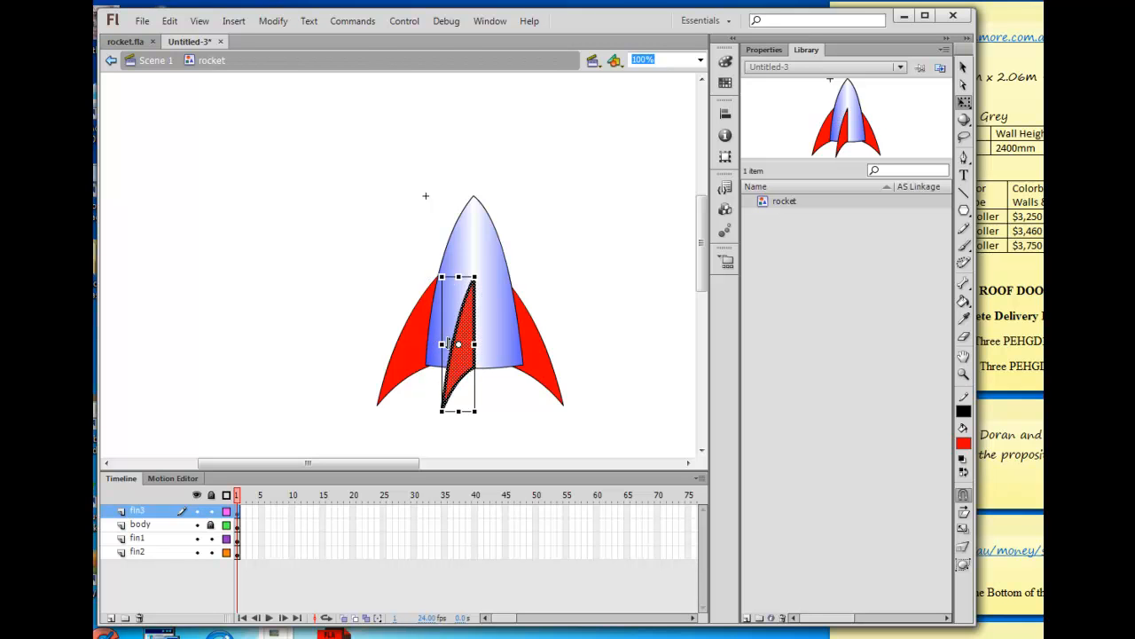
pyautogui.click(625, 337)
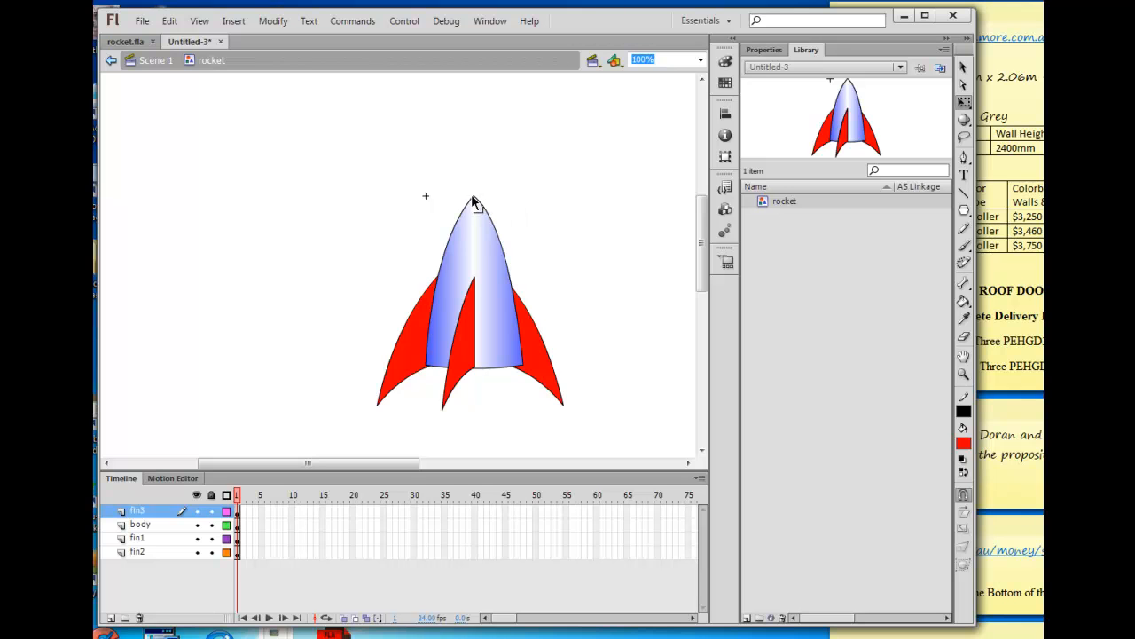
# Try stretching the rocket's nose far upward and curving both body sides outward, and undo these changes.
pyautogui.moveTo(473, 197); pyautogui.dragTo(471, 114)
pyautogui.moveTo(487, 153); pyautogui.dragTo(484, 108)
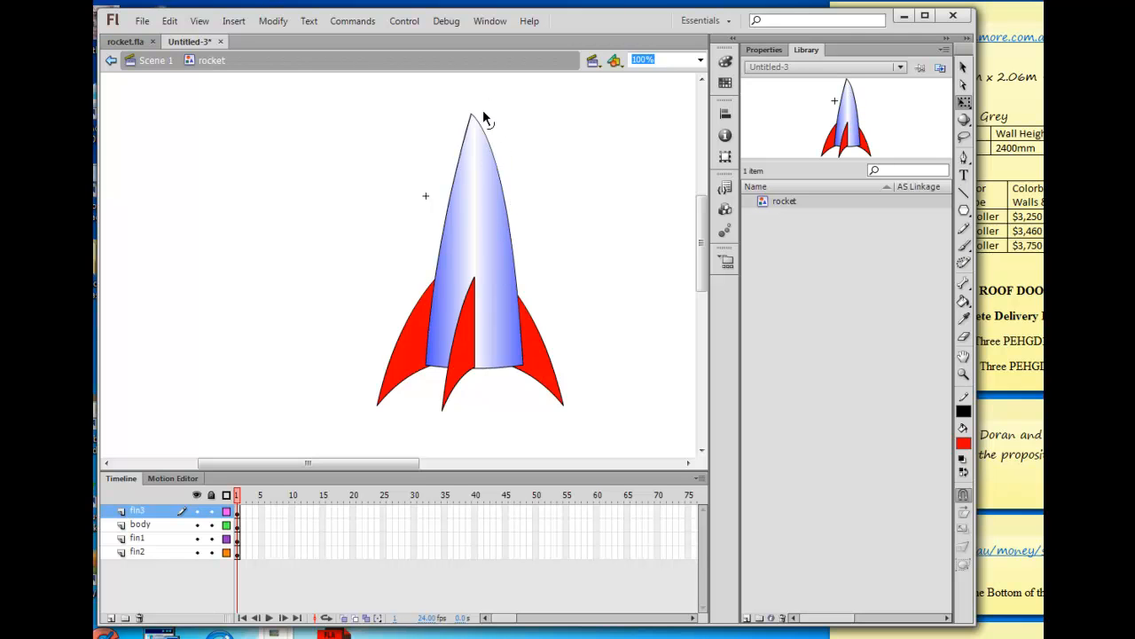
pyautogui.moveTo(461, 150); pyautogui.dragTo(455, 71)
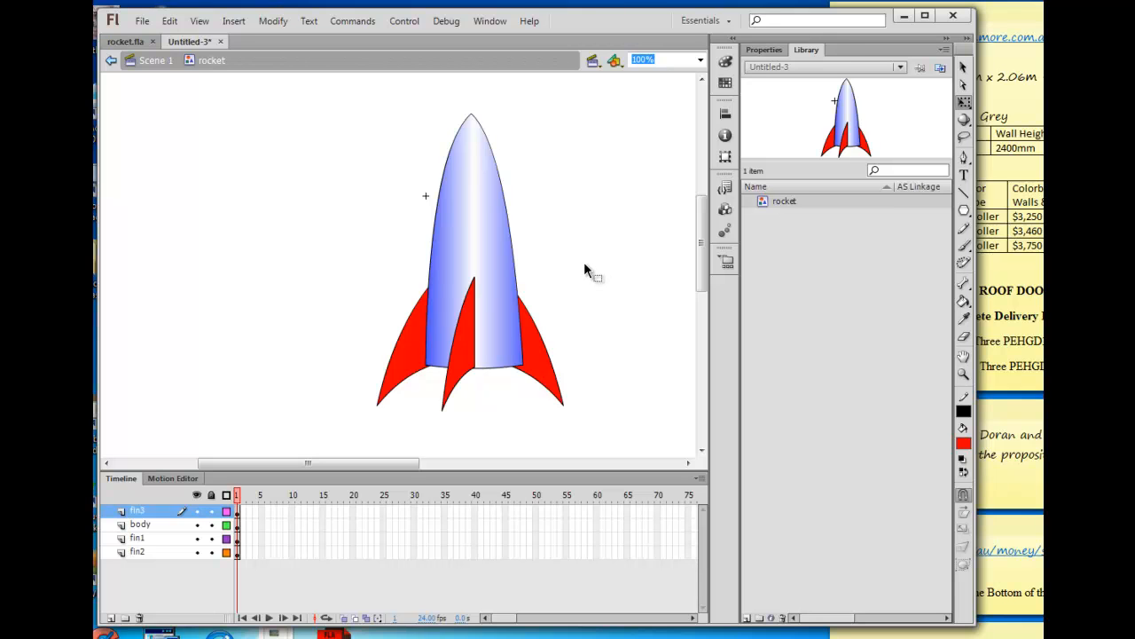
pyautogui.hotkey('ctrl', 'z')
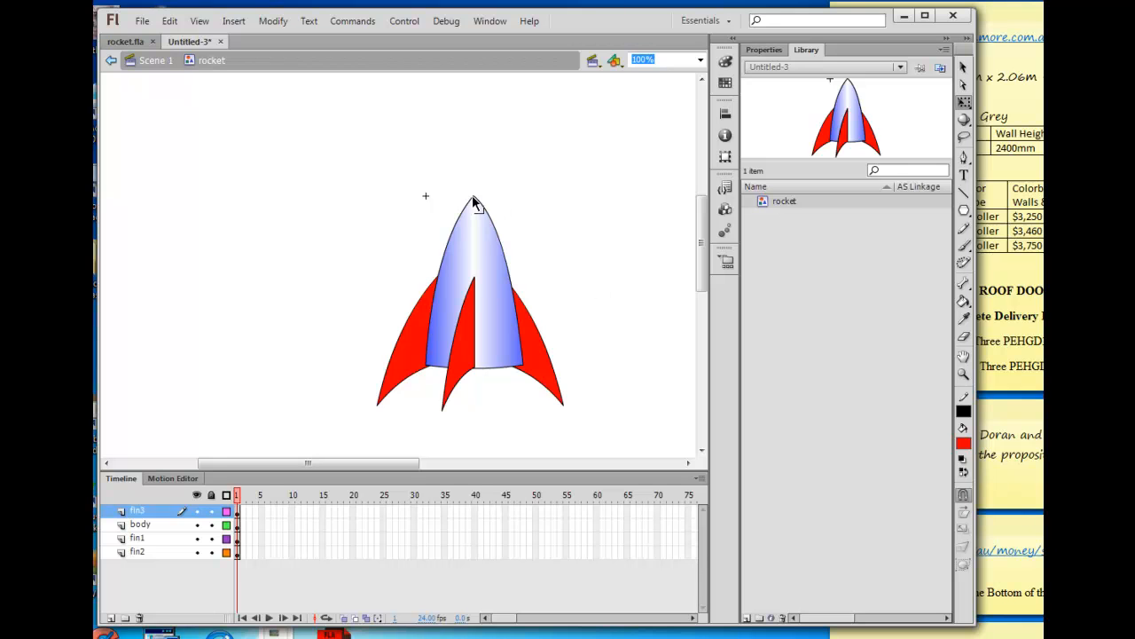
# Raise the rocket's nose tip slightly and curve both sides of the body evenly outward, undoing the uneven first curves.
pyautogui.moveTo(474, 196); pyautogui.dragTo(473, 181)
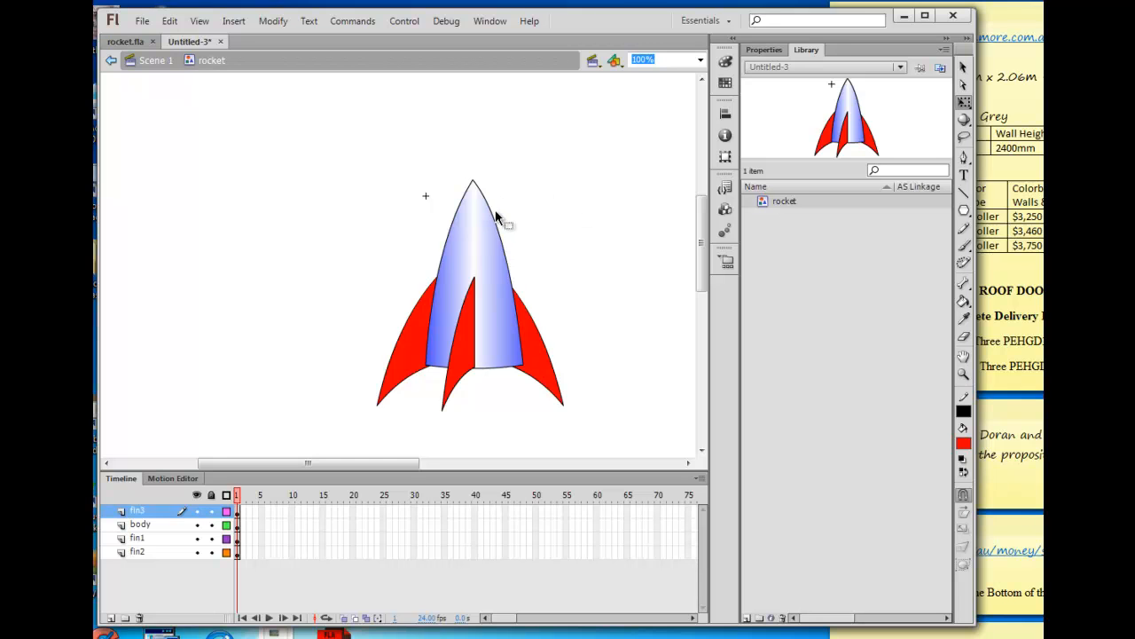
pyautogui.moveTo(495, 211); pyautogui.dragTo(497, 203)
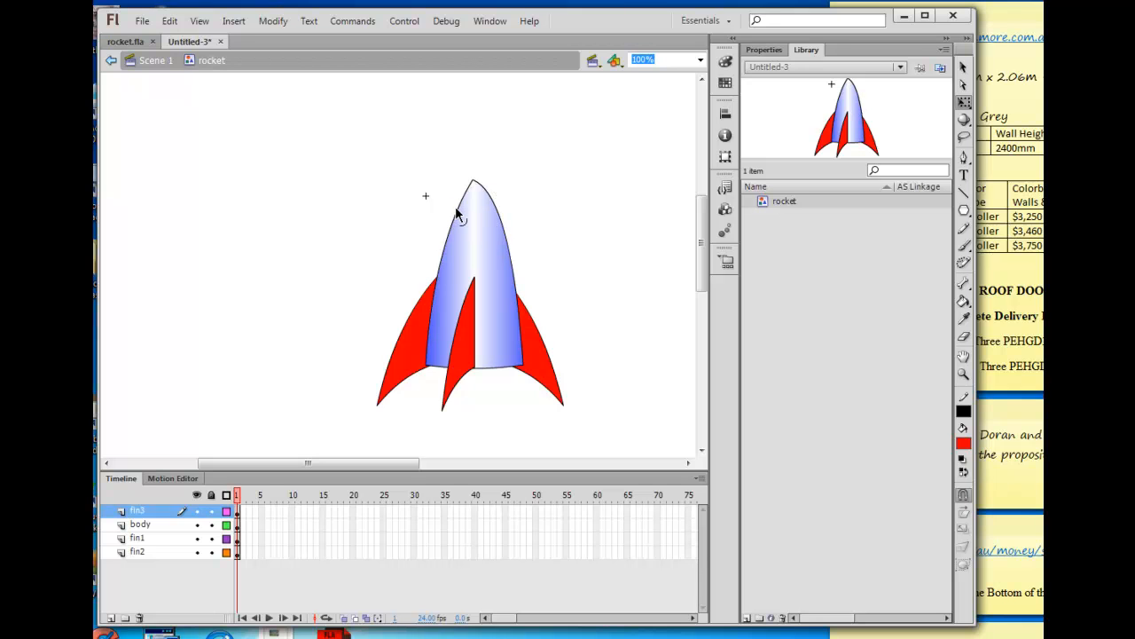
pyautogui.moveTo(454, 207); pyautogui.dragTo(445, 195)
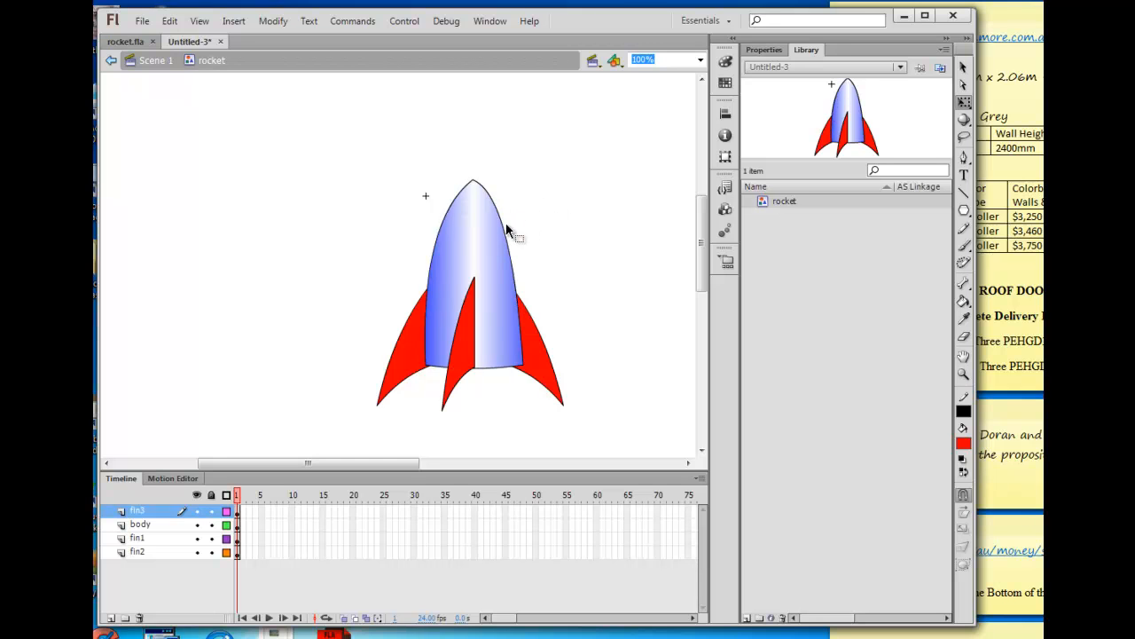
pyautogui.hotkey('ctrl', 'z')
pyautogui.hotkey('ctrl', 'z')
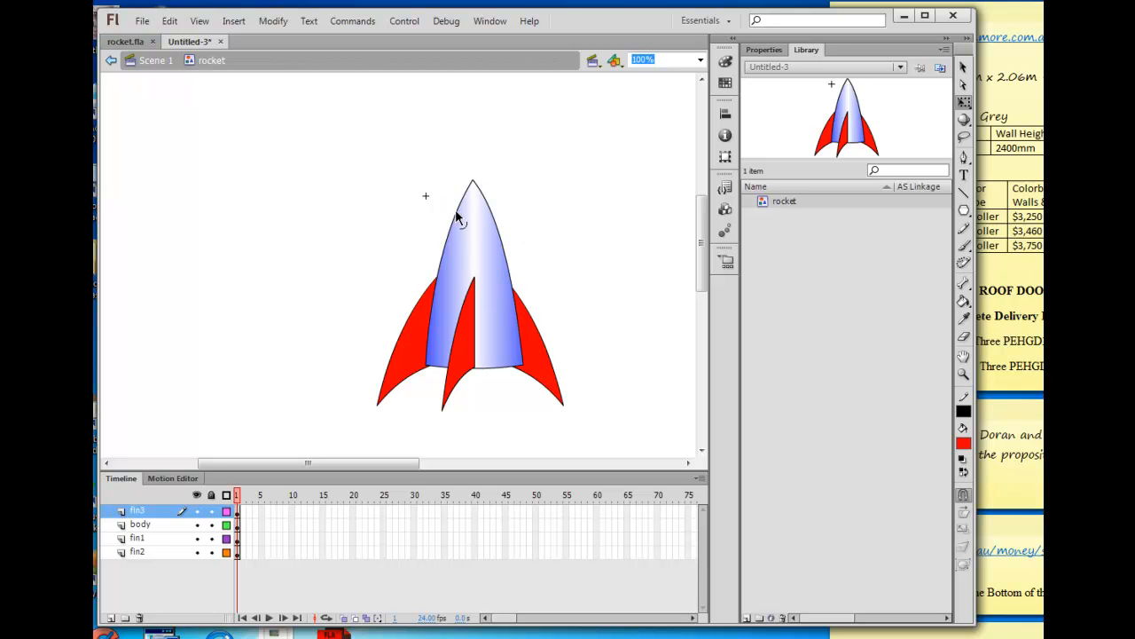
pyautogui.moveTo(455, 212); pyautogui.dragTo(499, 208)
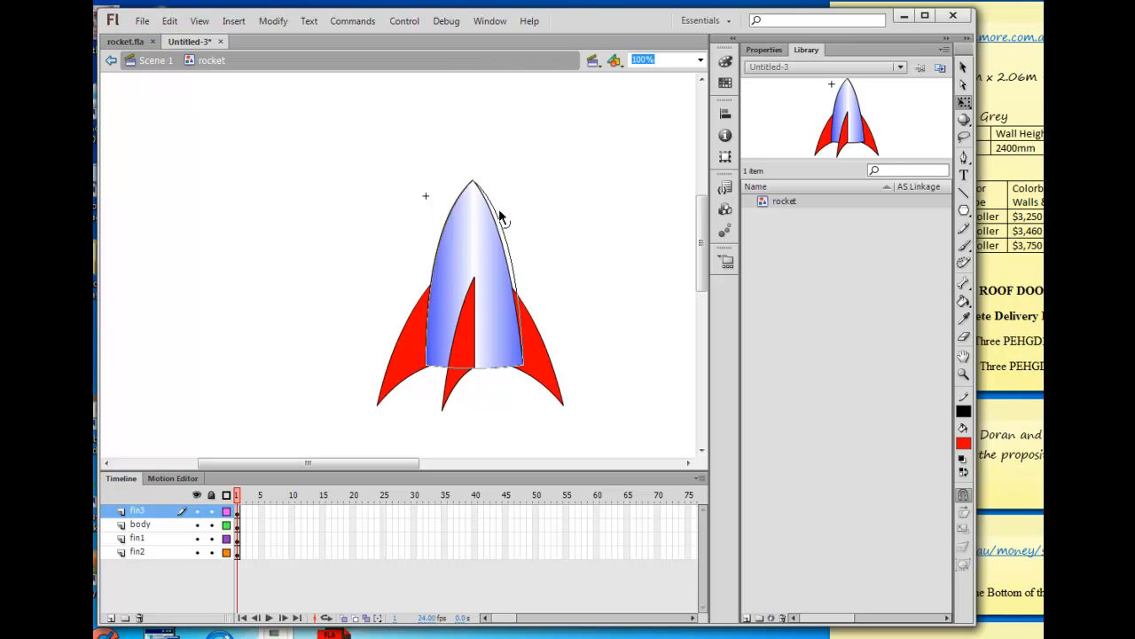
pyautogui.hotkey('ctrl', 'z')
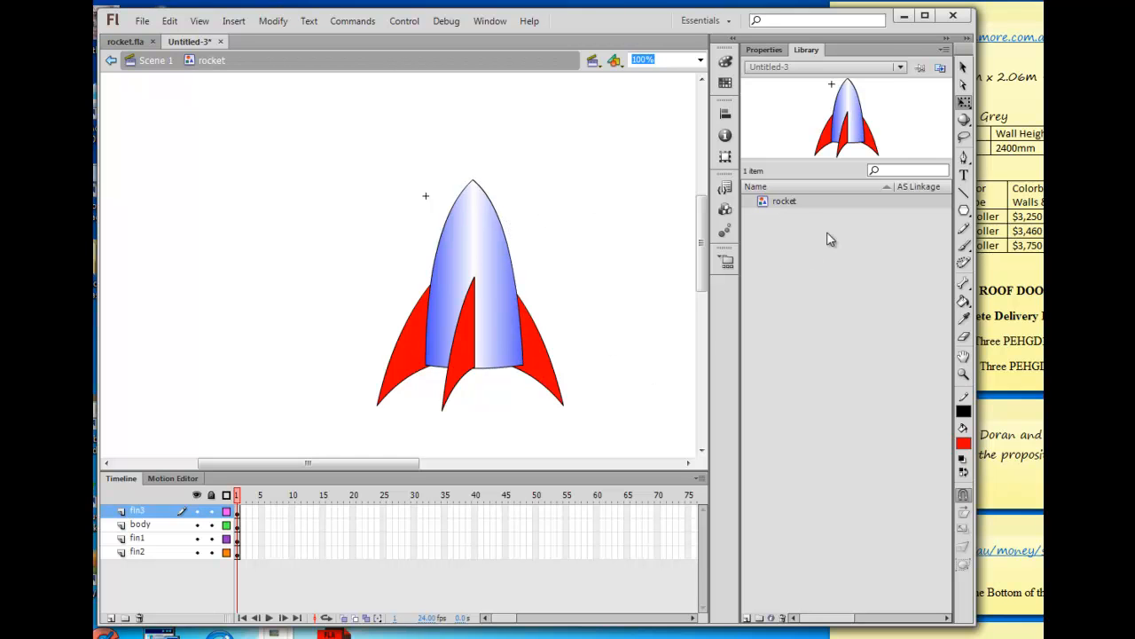
# Return to Scene 1, try out an instance of the rocket symbol on the stage and delete it.
pyautogui.click(152, 62)
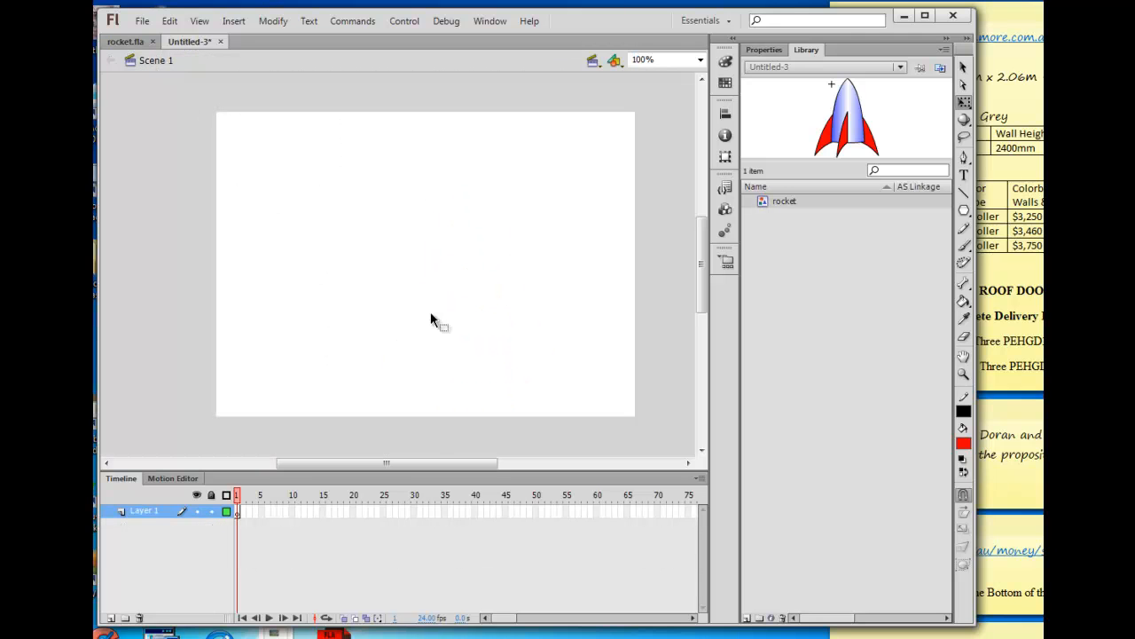
pyautogui.moveTo(766, 204); pyautogui.dragTo(394, 255)
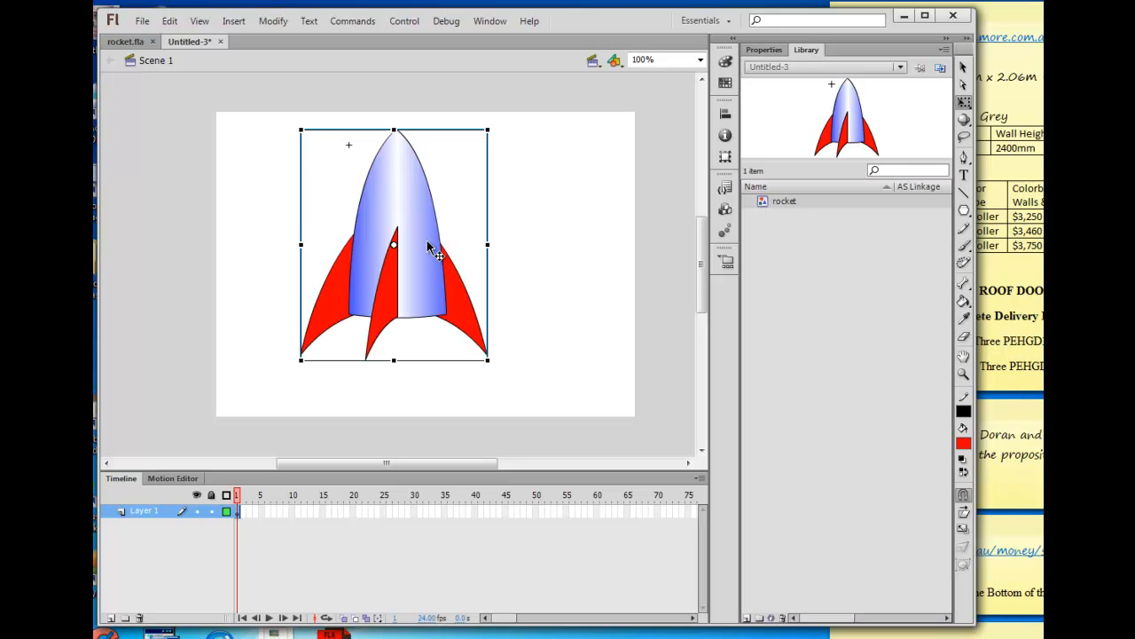
pyautogui.press('Delete')
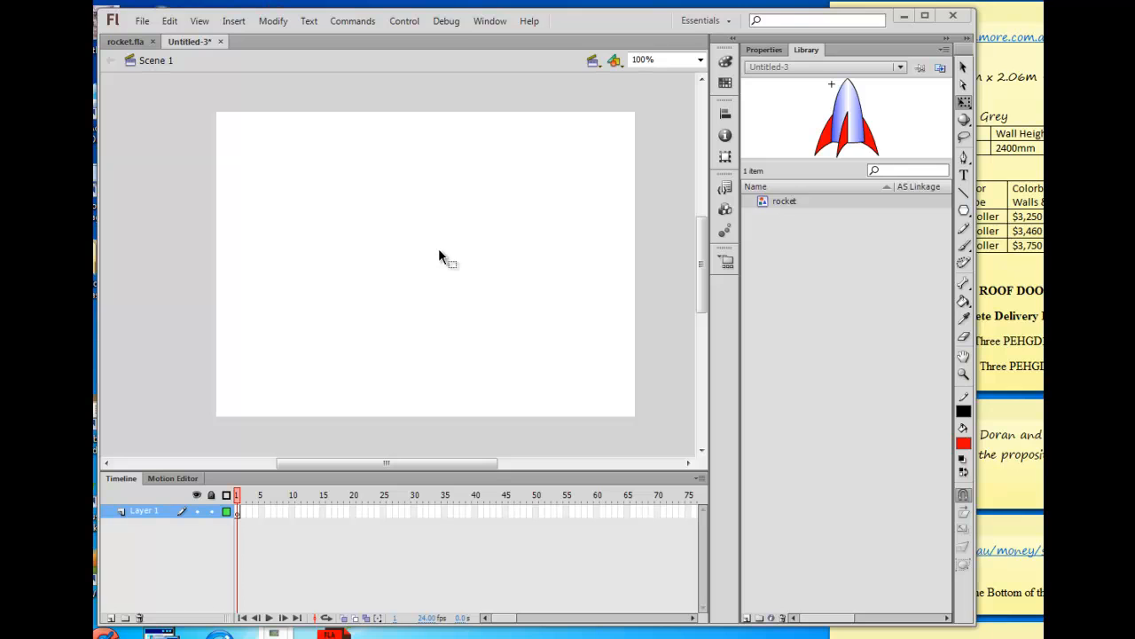
# Create a new Movie Clip symbol named blast in the library root.
pyautogui.click(236, 21)
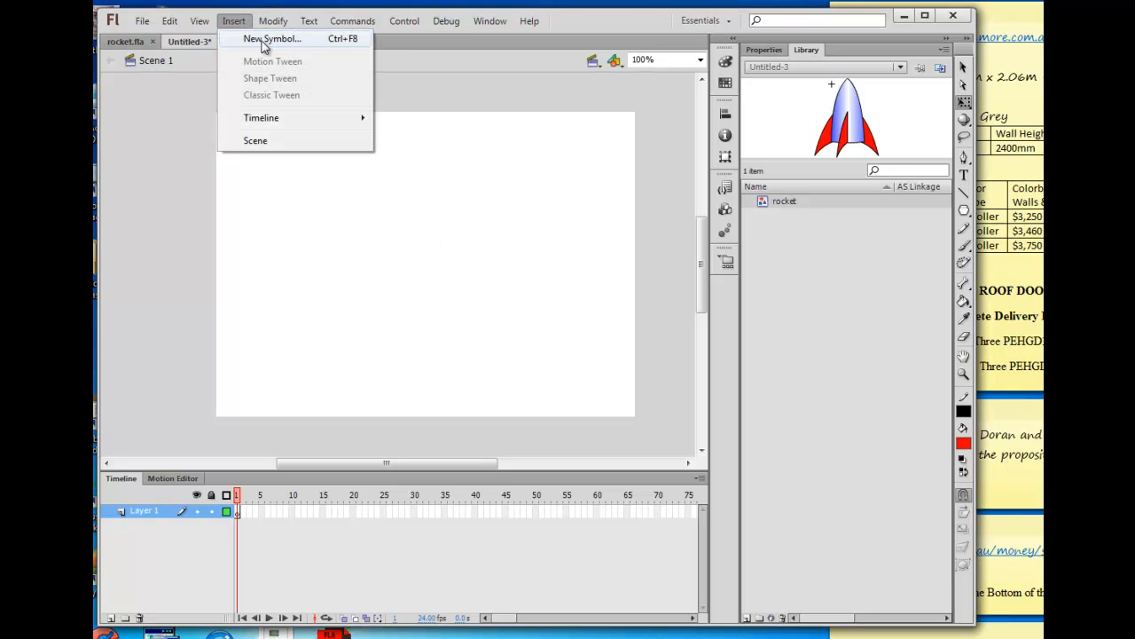
pyautogui.click(263, 39)
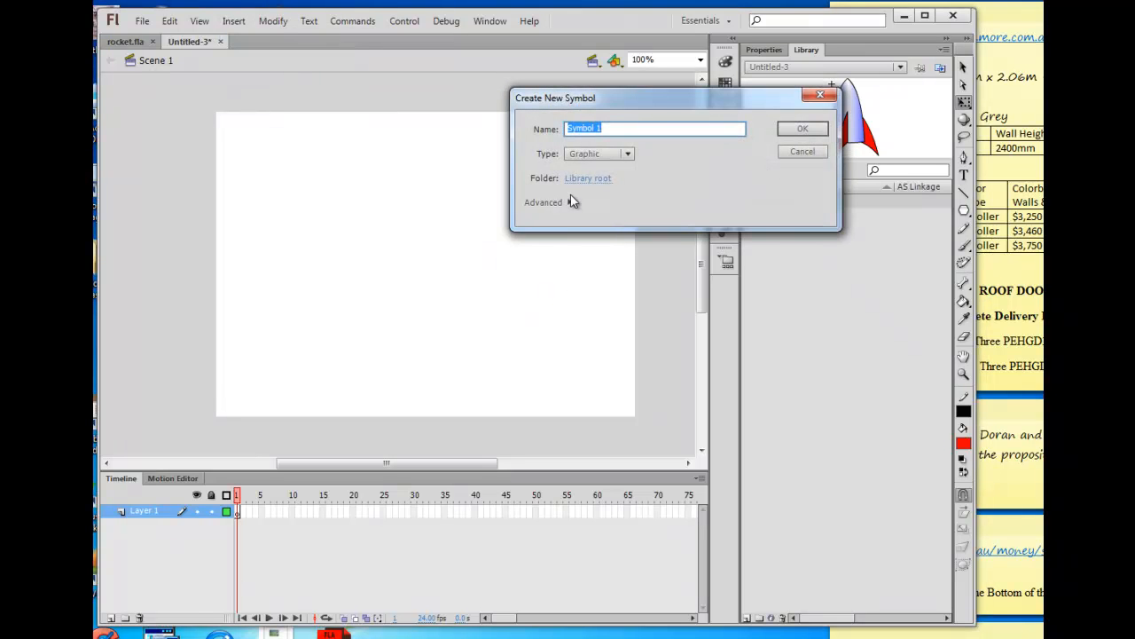
pyautogui.write('blast')
pyautogui.click(625, 156)
pyautogui.click(613, 168)
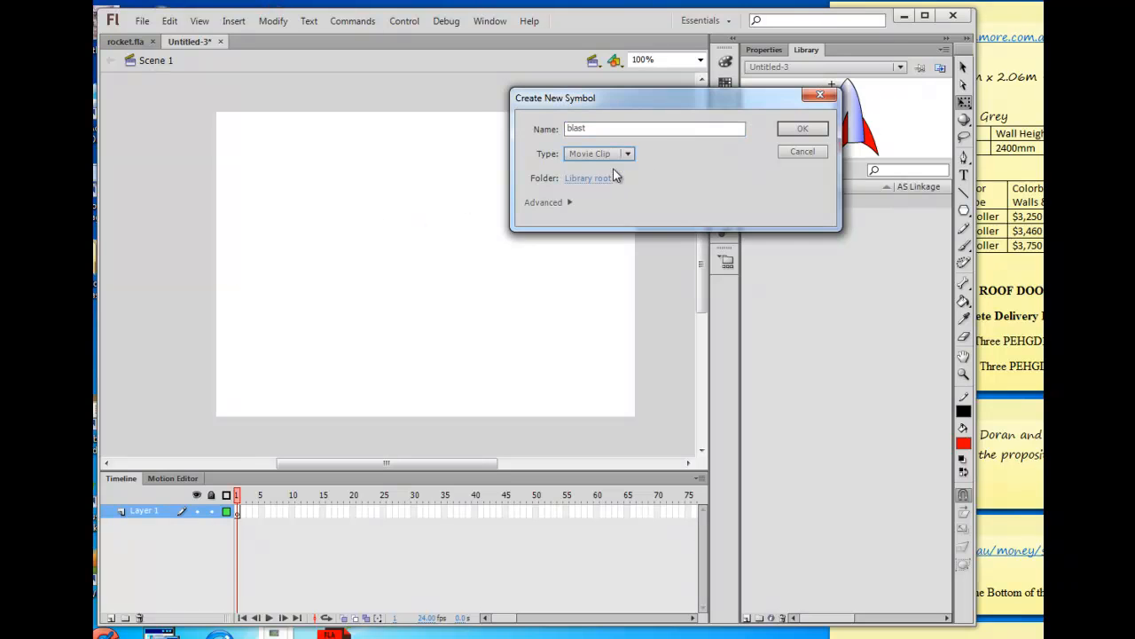
pyautogui.click(801, 130)
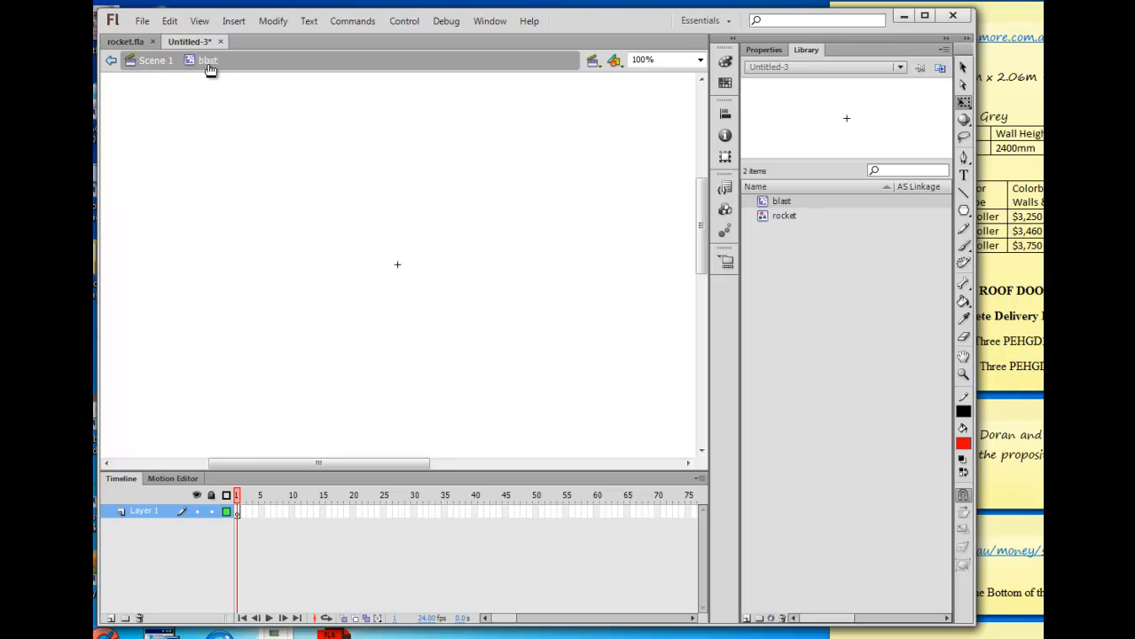
# Draw a horizontal line about 168 px wide, centred on the blast symbol's registration point, and check its position and size.
pyautogui.moveTo(764, 203); pyautogui.dragTo(584, 293)
pyautogui.click(963, 193)
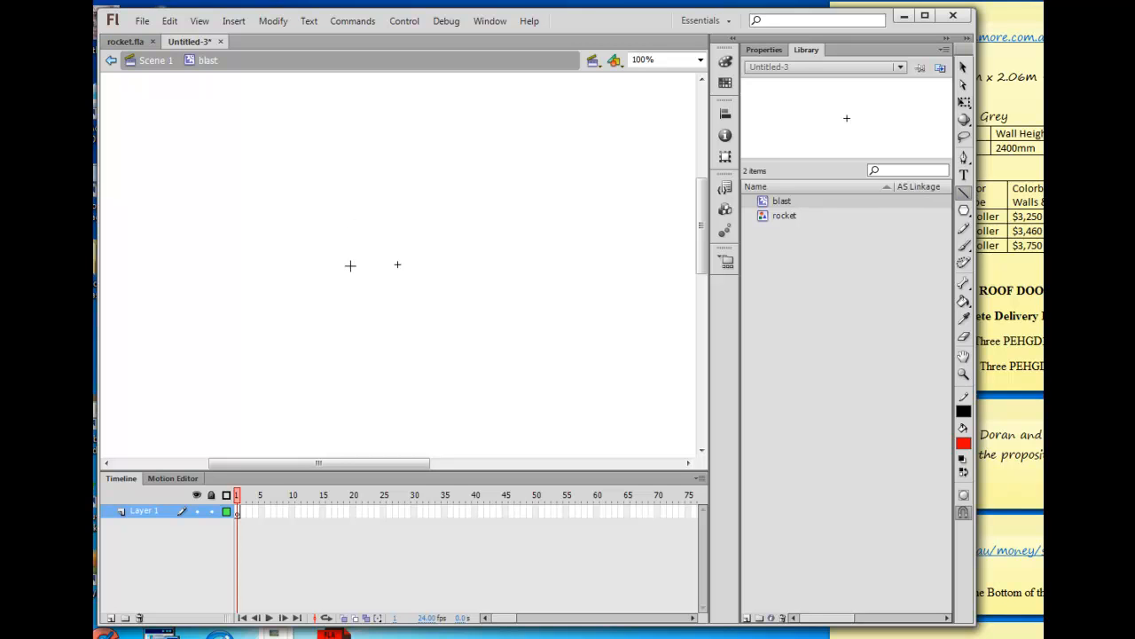
pyautogui.moveTo(334, 264)
pyautogui.mouseDown()
pyautogui.moveTo(476, 264)
pyautogui.moveTo(462, 264)
pyautogui.mouseUp()
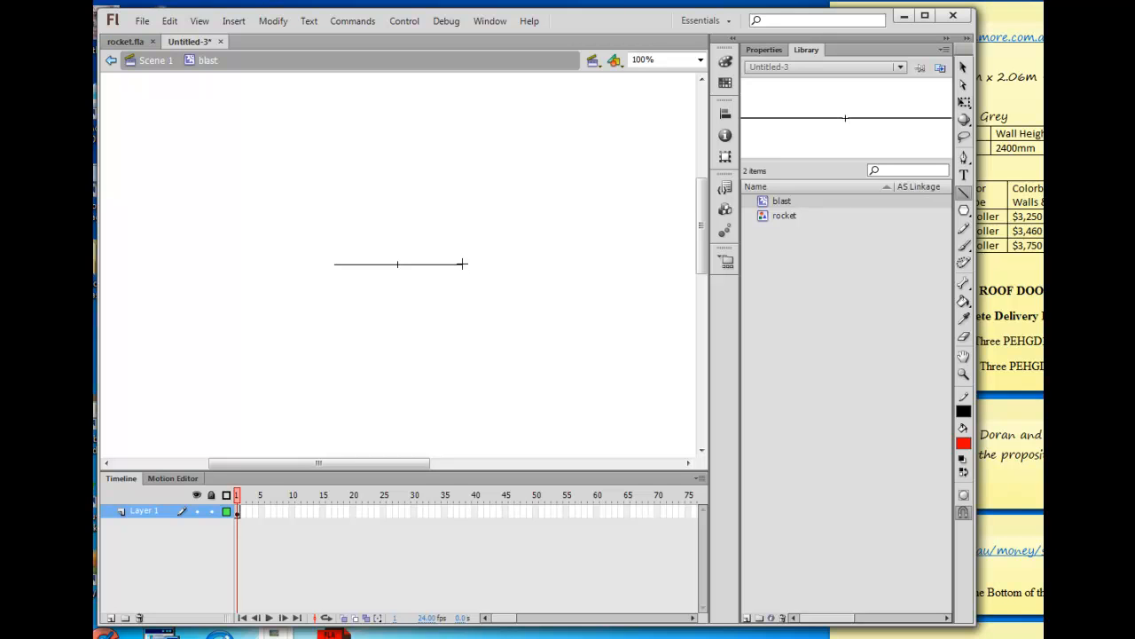
pyautogui.click(767, 51)
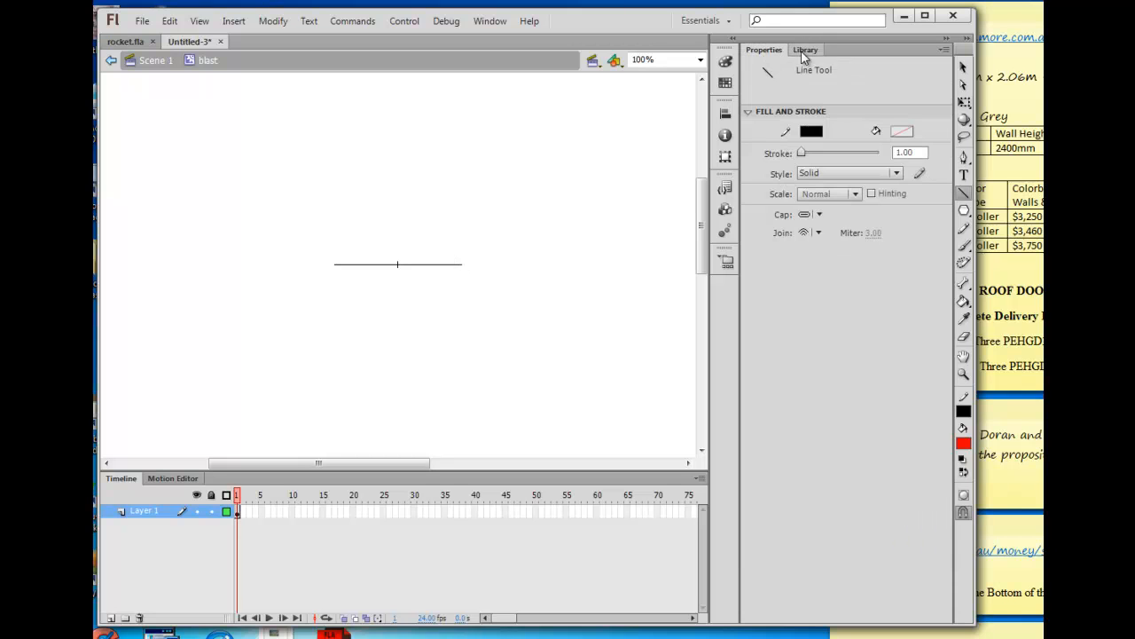
pyautogui.click(963, 67)
pyautogui.click(440, 263)
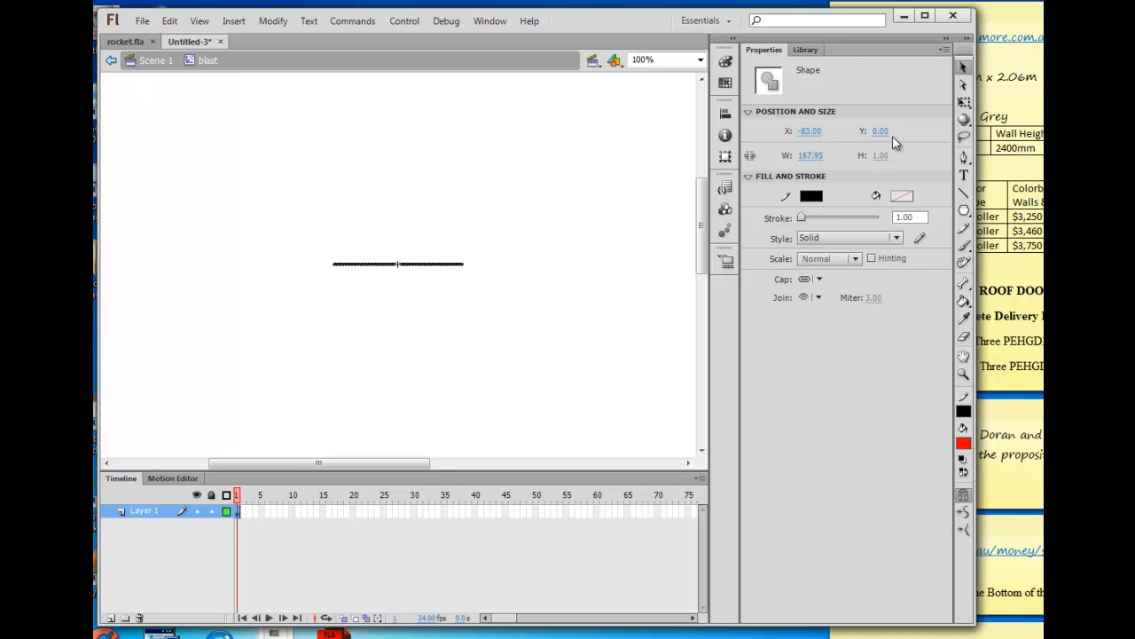
pyautogui.click(808, 51)
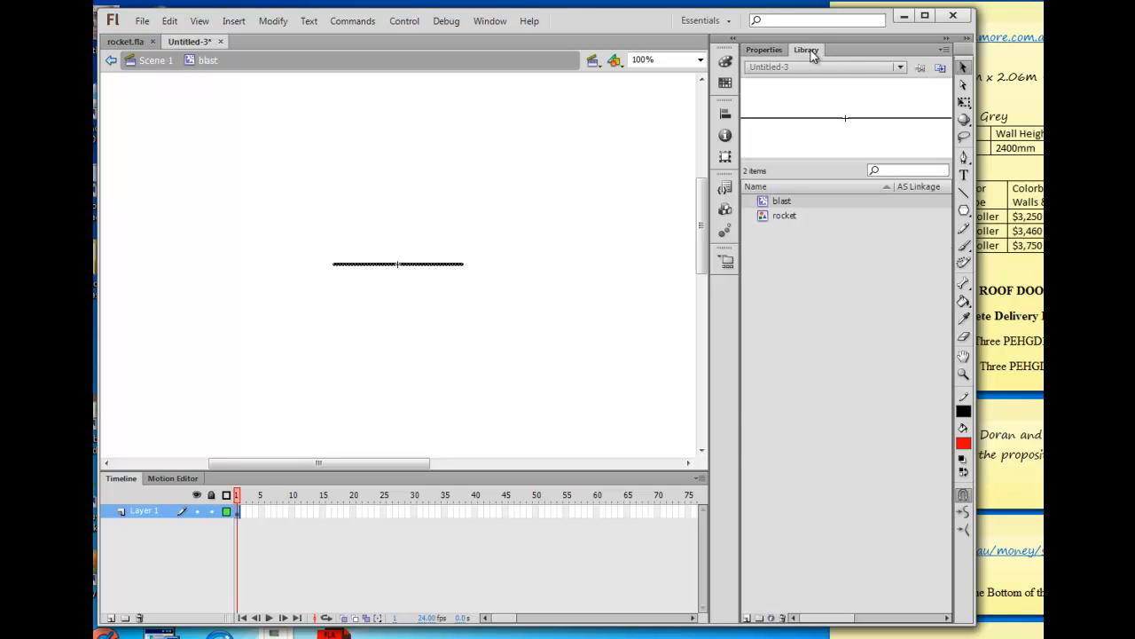
# Draw a freehand flame outline with several wavy tongues below the line, joining both its ends, using the Pencil in Smooth mode.
pyautogui.click(965, 230)
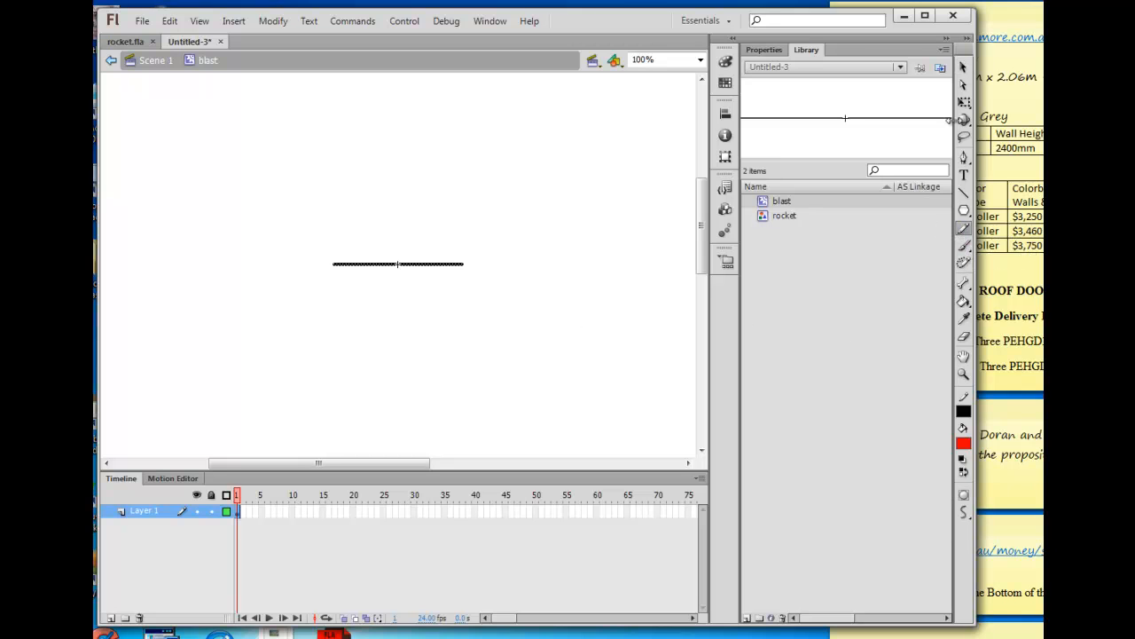
pyautogui.click(964, 68)
pyautogui.click(965, 228)
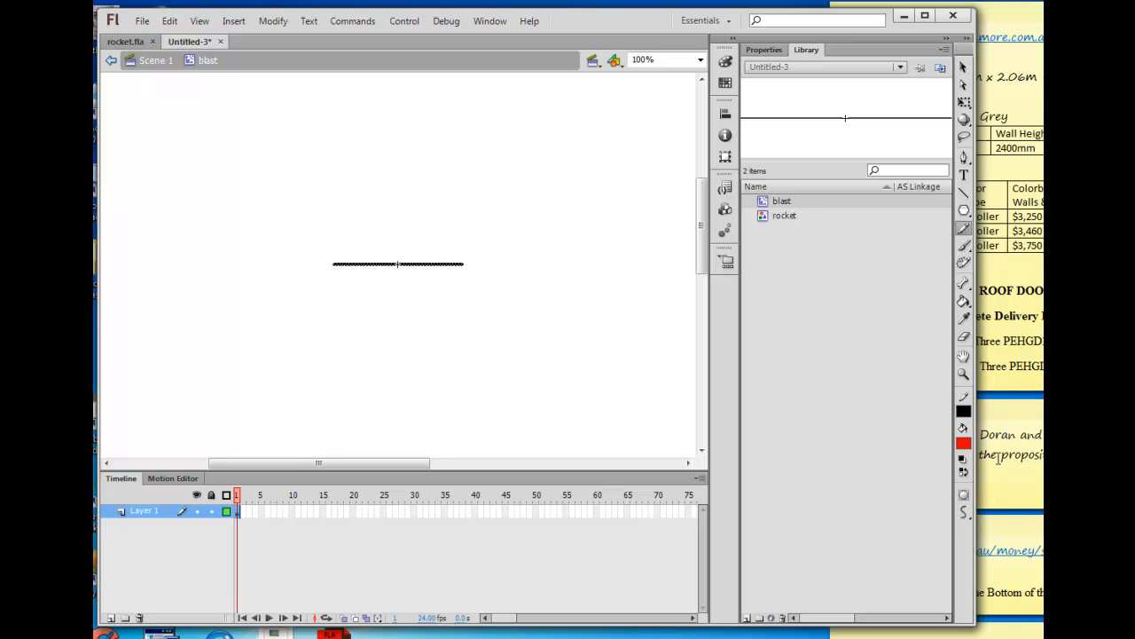
pyautogui.click(963, 514)
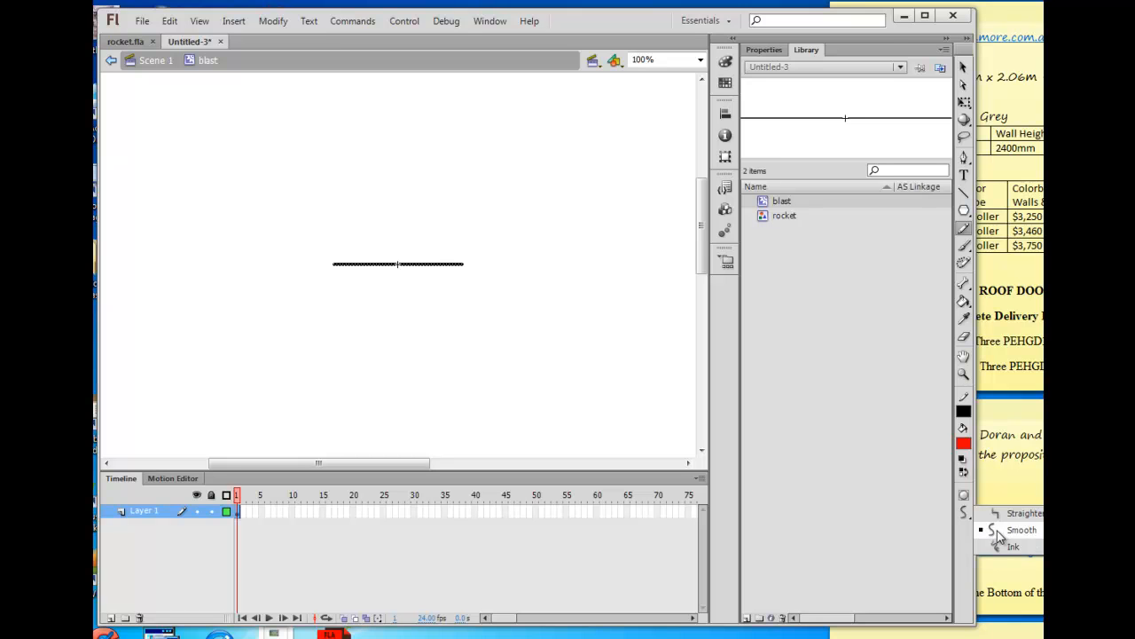
pyautogui.click(997, 533)
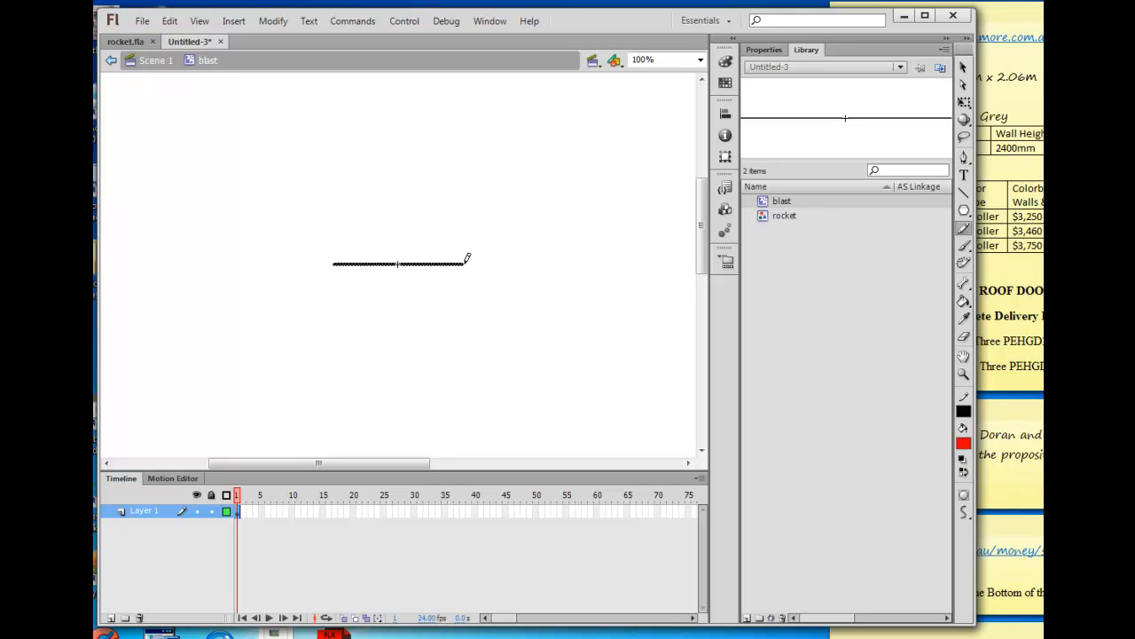
pyautogui.moveTo(462, 263)
pyautogui.mouseDown()
pyautogui.moveTo(519, 376)
pyautogui.moveTo(478, 349)
pyautogui.moveTo(466, 324)
pyautogui.moveTo(512, 443)
pyautogui.moveTo(447, 373)
pyautogui.moveTo(463, 441)
pyautogui.moveTo(457, 486)
pyautogui.moveTo(450, 442)
pyautogui.moveTo(396, 393)
pyautogui.moveTo(390, 444)
pyautogui.moveTo(356, 508)
pyautogui.moveTo(363, 428)
pyautogui.moveTo(343, 385)
pyautogui.moveTo(312, 439)
pyautogui.moveTo(263, 450)
pyautogui.moveTo(301, 413)
pyautogui.moveTo(303, 379)
pyautogui.moveTo(337, 324)
pyautogui.moveTo(278, 363)
pyautogui.moveTo(250, 362)
pyautogui.moveTo(303, 350)
pyautogui.moveTo(337, 265)
pyautogui.mouseUp()
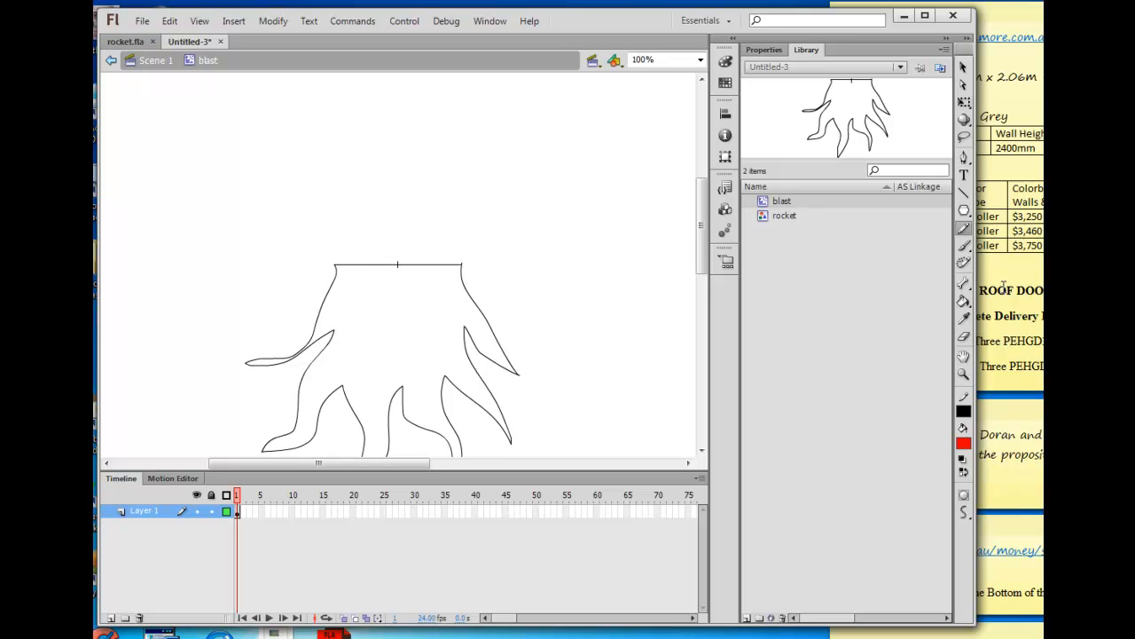
# Erase the flame's upper-left tongue and redraw it longer and wider with the Pencil, joining both open outline ends.
pyautogui.click(964, 336)
pyautogui.moveTo(327, 295)
pyautogui.mouseDown()
pyautogui.moveTo(300, 350)
pyautogui.moveTo(245, 364)
pyautogui.moveTo(288, 363)
pyautogui.moveTo(325, 327)
pyautogui.mouseUp()
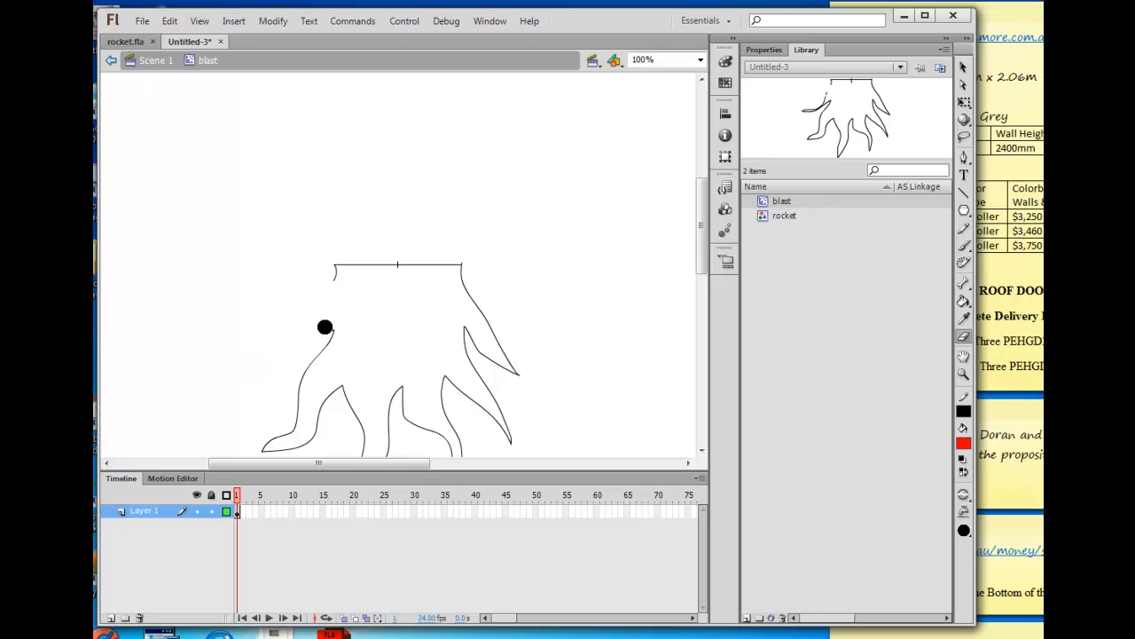
pyautogui.click(964, 230)
pyautogui.hotkey('ctrl', '=')
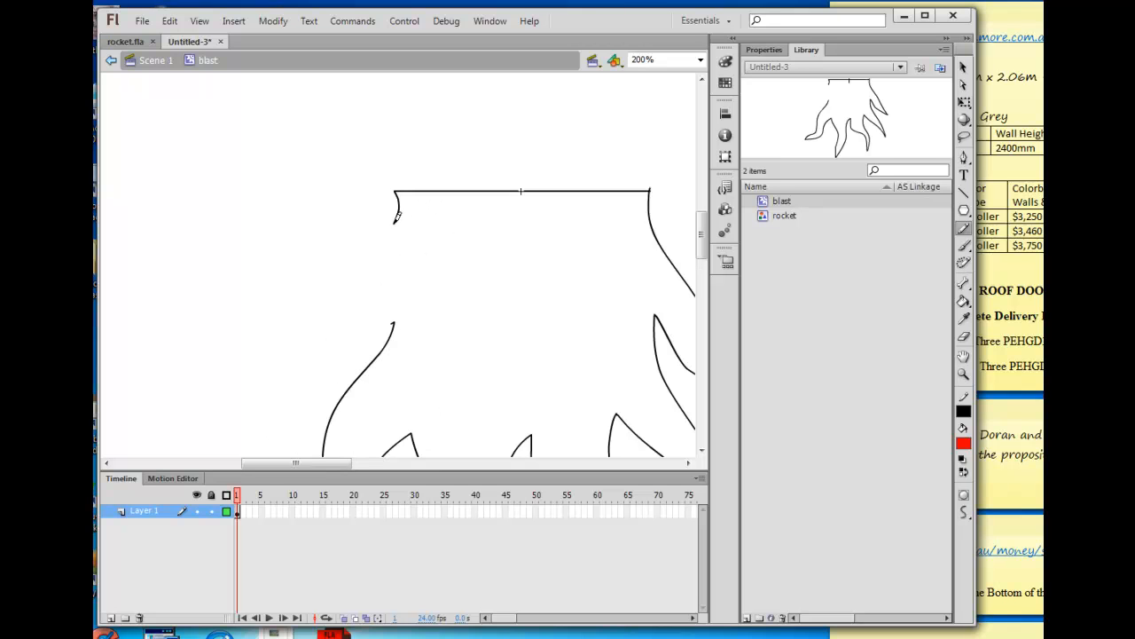
pyautogui.moveTo(396, 218)
pyautogui.mouseDown()
pyautogui.moveTo(272, 328)
pyautogui.moveTo(183, 365)
pyautogui.moveTo(162, 396)
pyautogui.moveTo(394, 323)
pyautogui.mouseUp()
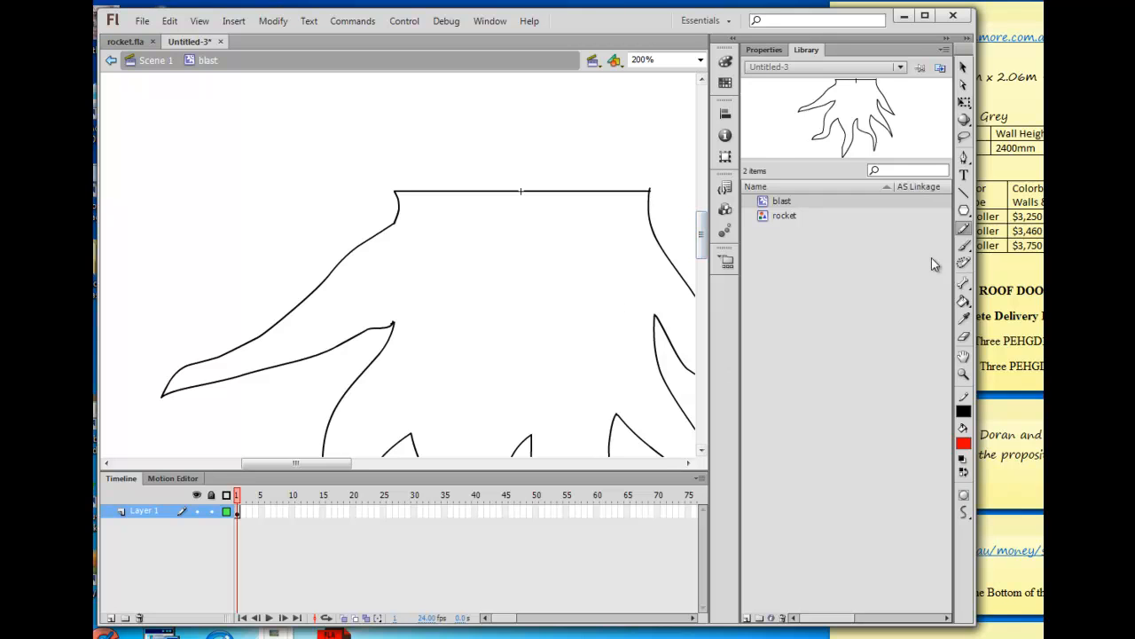
# Fill the closed flame outline with yellow using the Paint Bucket, with the whole flame in view at 100%.
pyautogui.hotkey('ctrl', 'shift', 'space')
pyautogui.click(700, 57)
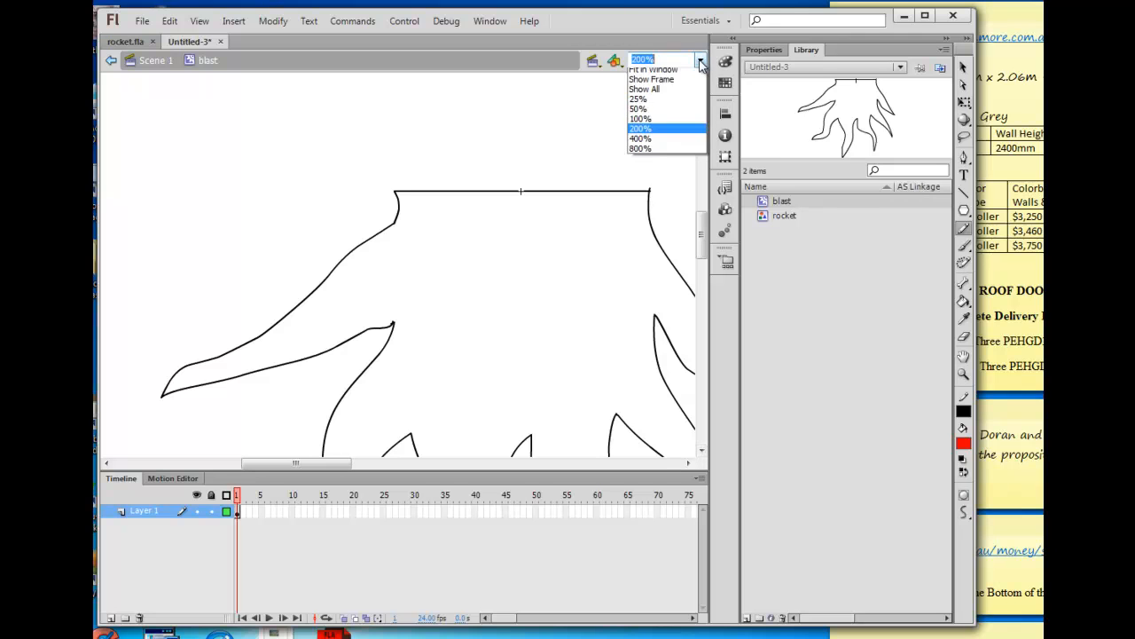
pyautogui.click(652, 123)
pyautogui.moveTo(704, 246); pyautogui.dragTo(704, 259)
pyautogui.moveTo(333, 470); pyautogui.dragTo(345, 470)
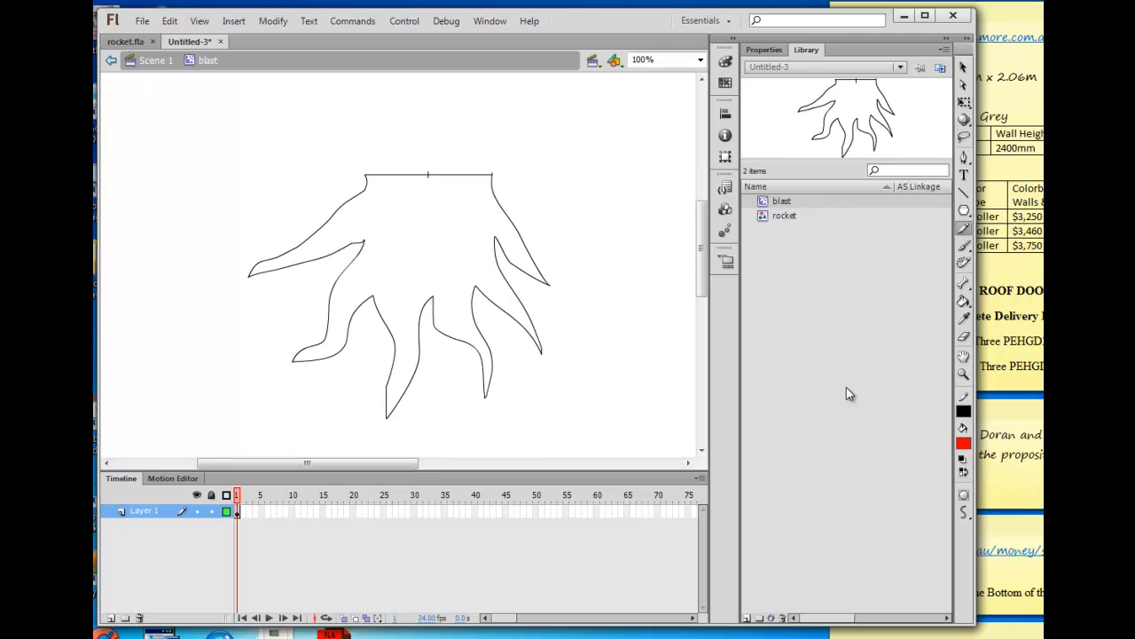
pyautogui.click(963, 442)
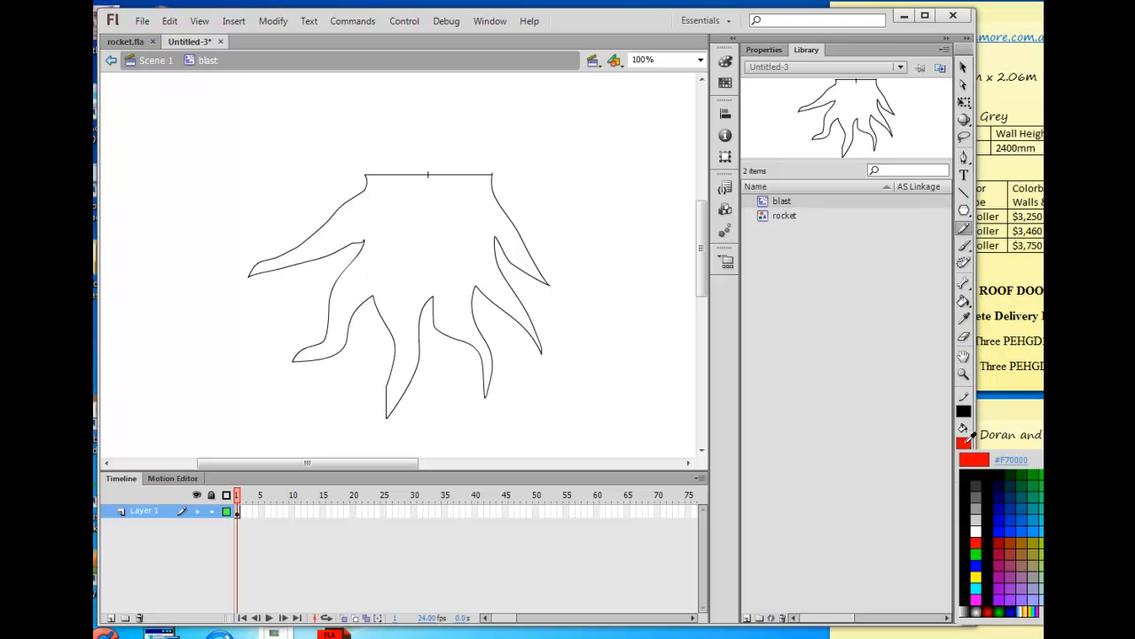
pyautogui.click(975, 575)
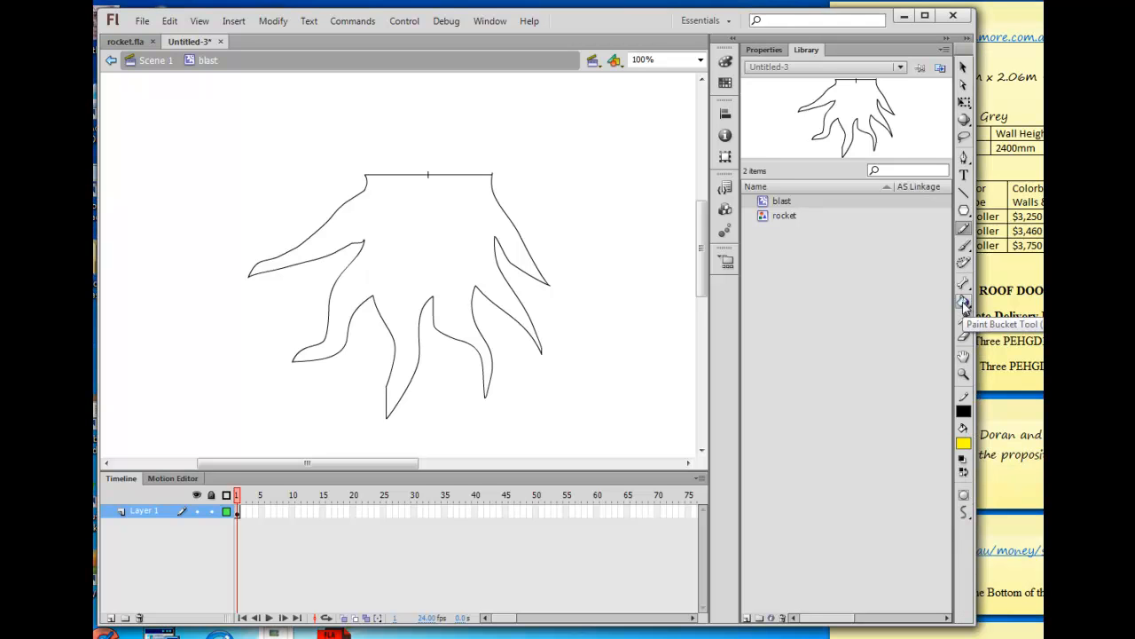
pyautogui.click(964, 303)
pyautogui.click(964, 304)
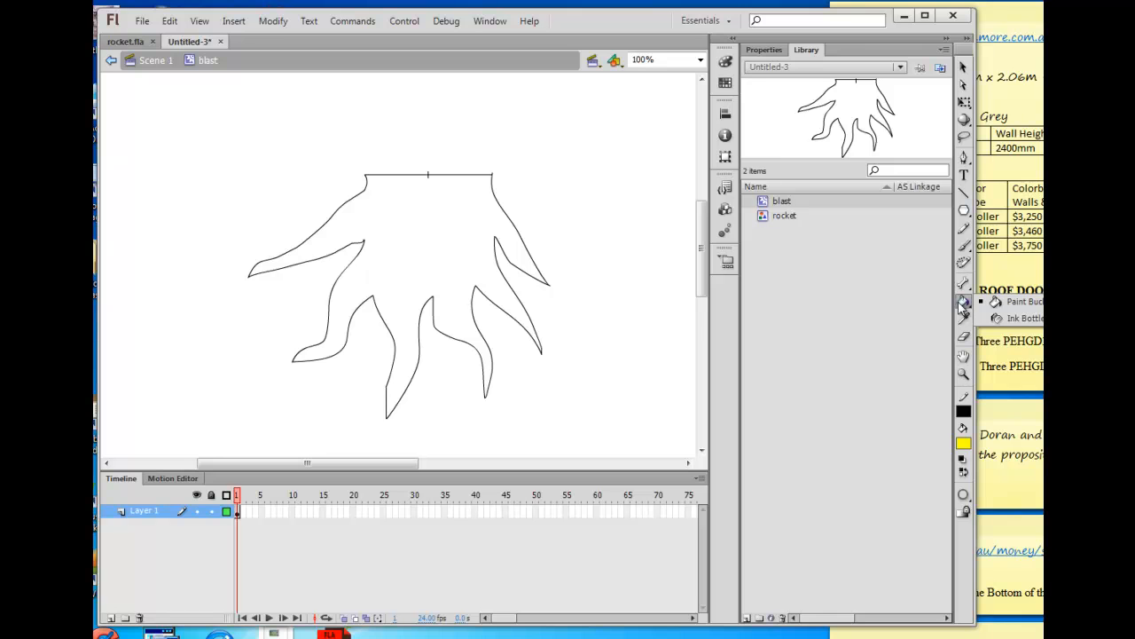
pyautogui.click(395, 210)
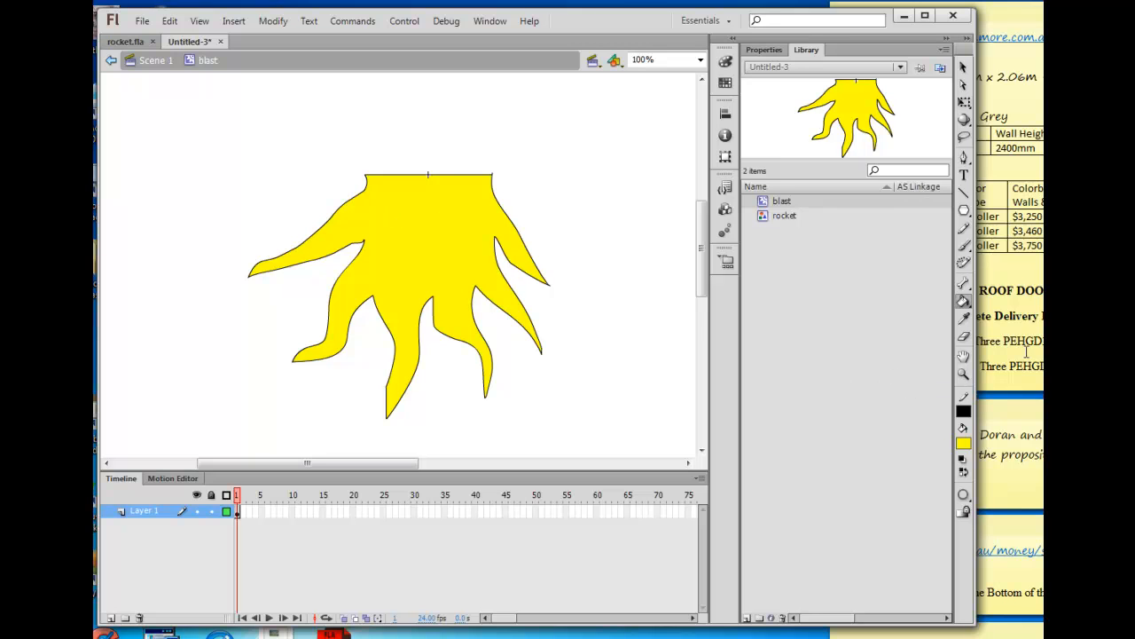
# Paint a closed jagged inner flame outline in orange inside the yellow flame, using the Brush with no stroke colour.
pyautogui.click(964, 251)
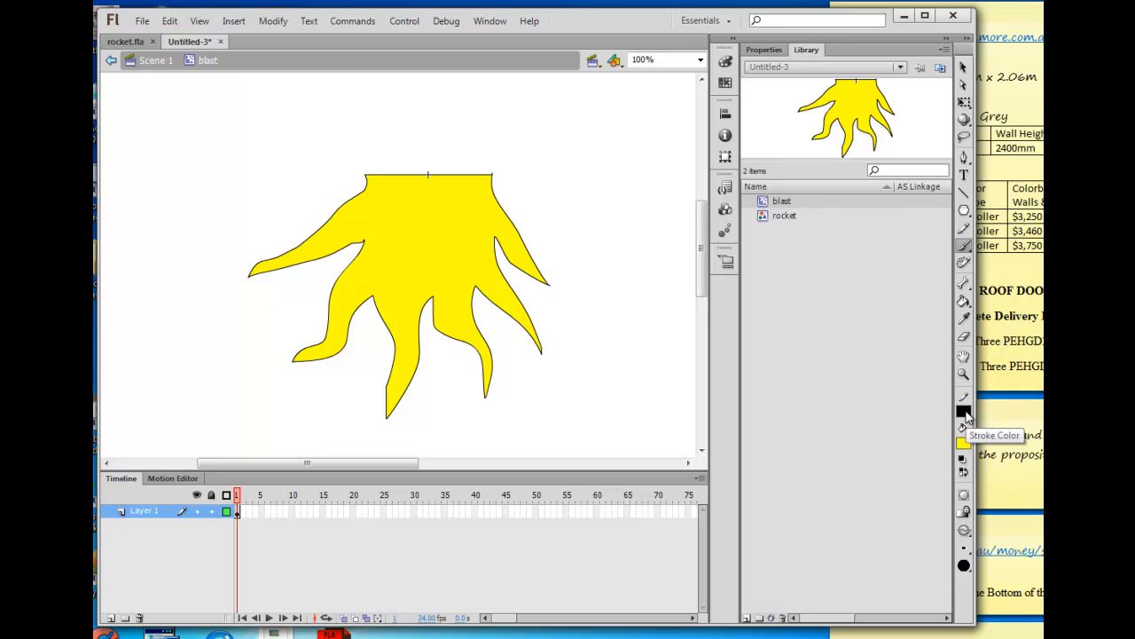
pyautogui.click(965, 412)
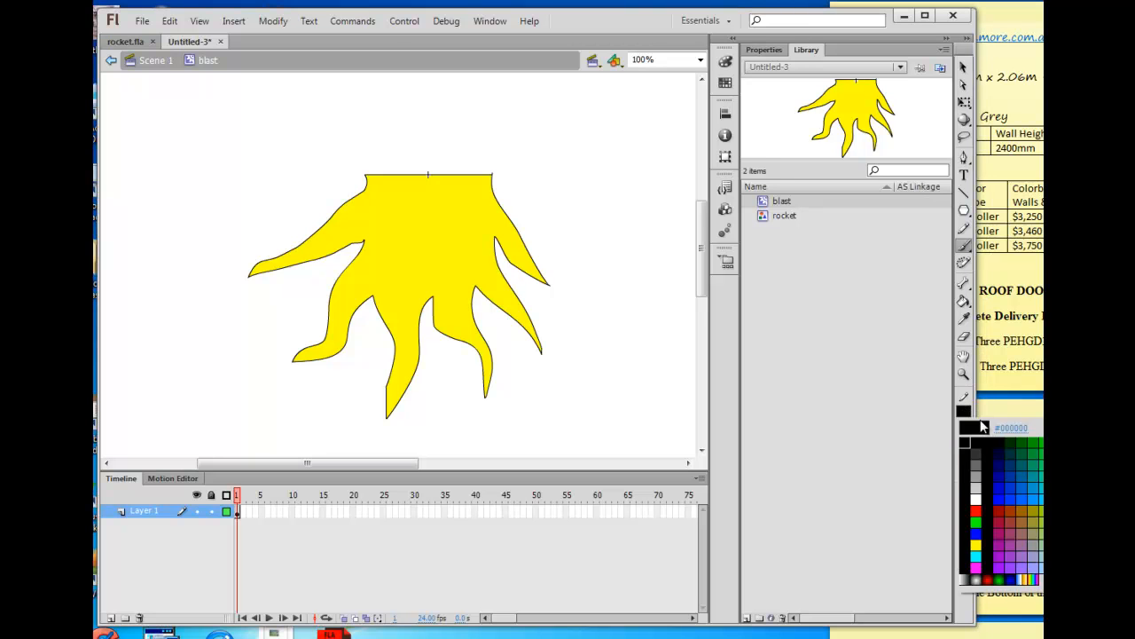
pyautogui.press('Escape')
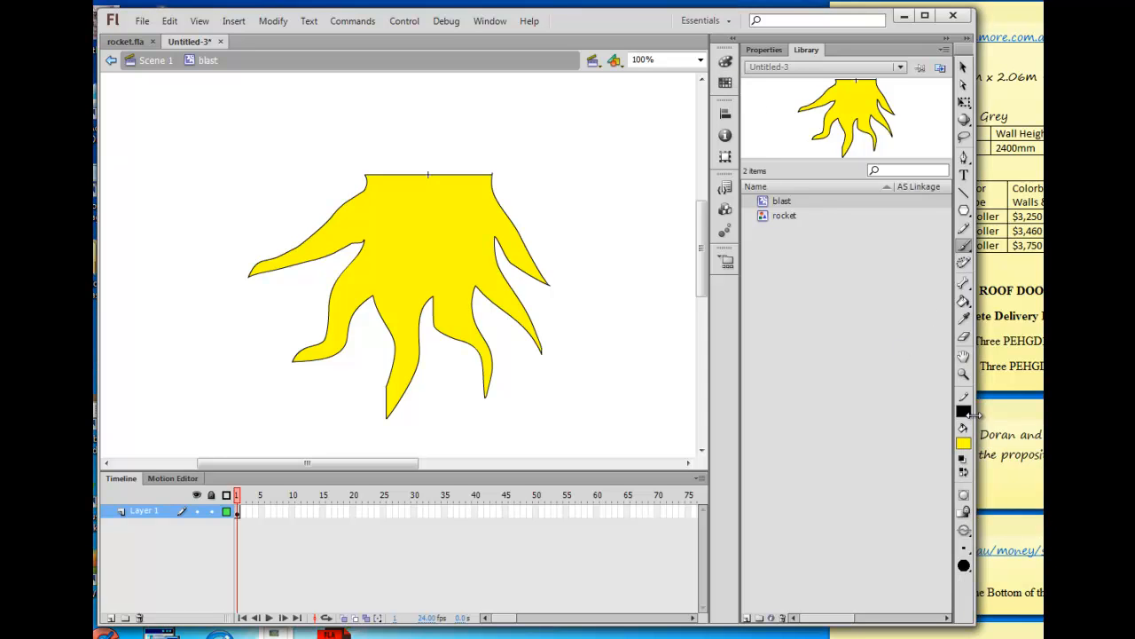
pyautogui.click(965, 411)
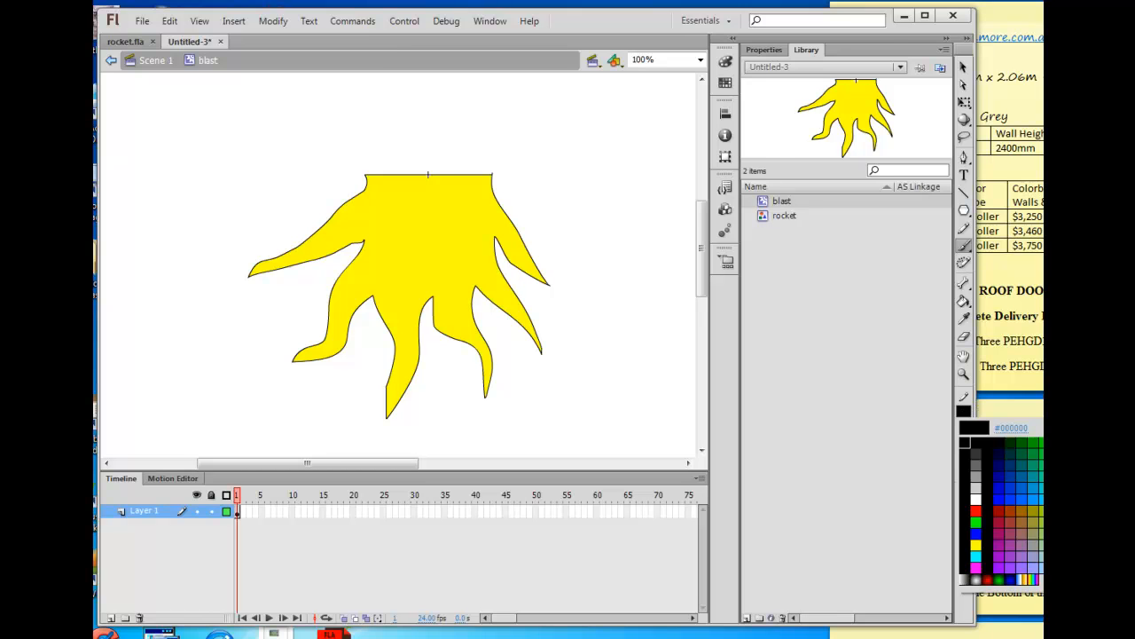
pyautogui.click(1134, 428)
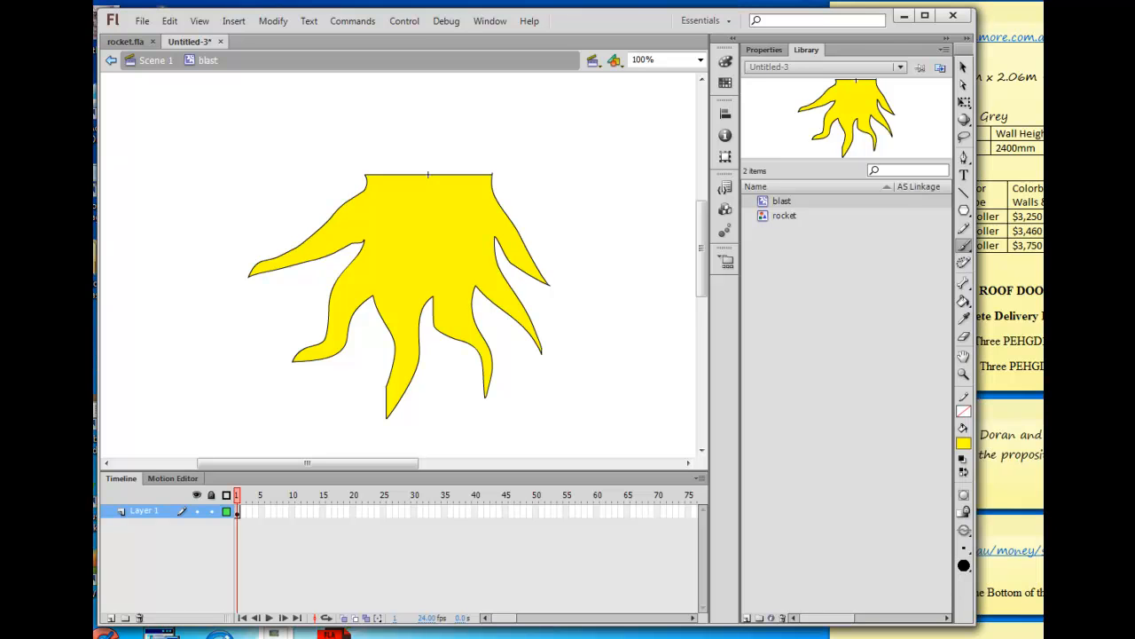
pyautogui.click(964, 445)
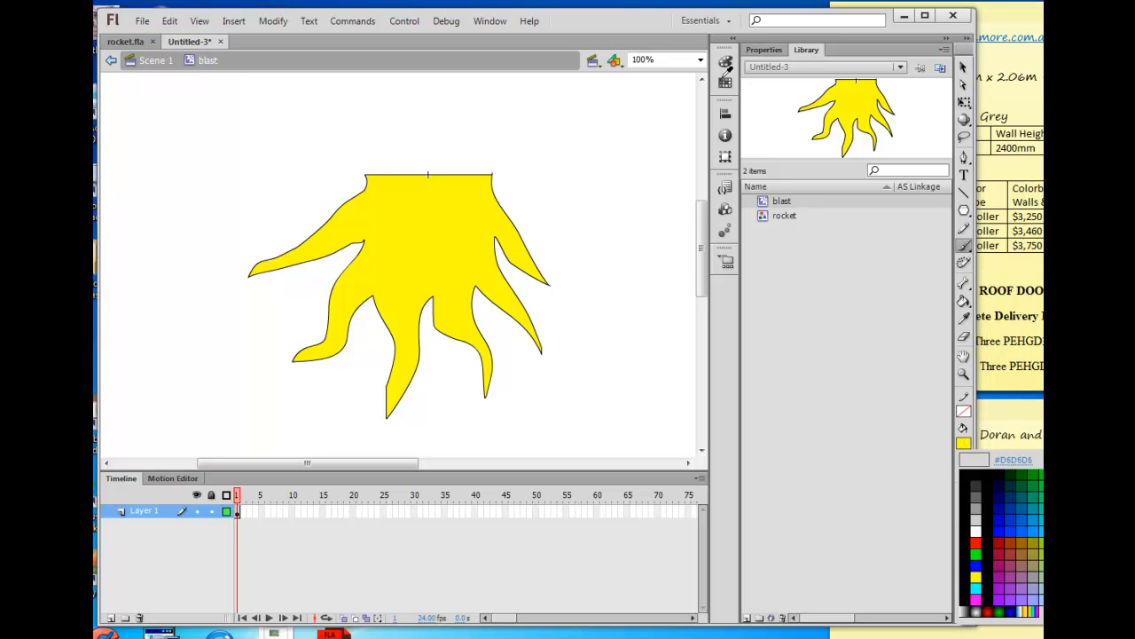
pyautogui.click(725, 82)
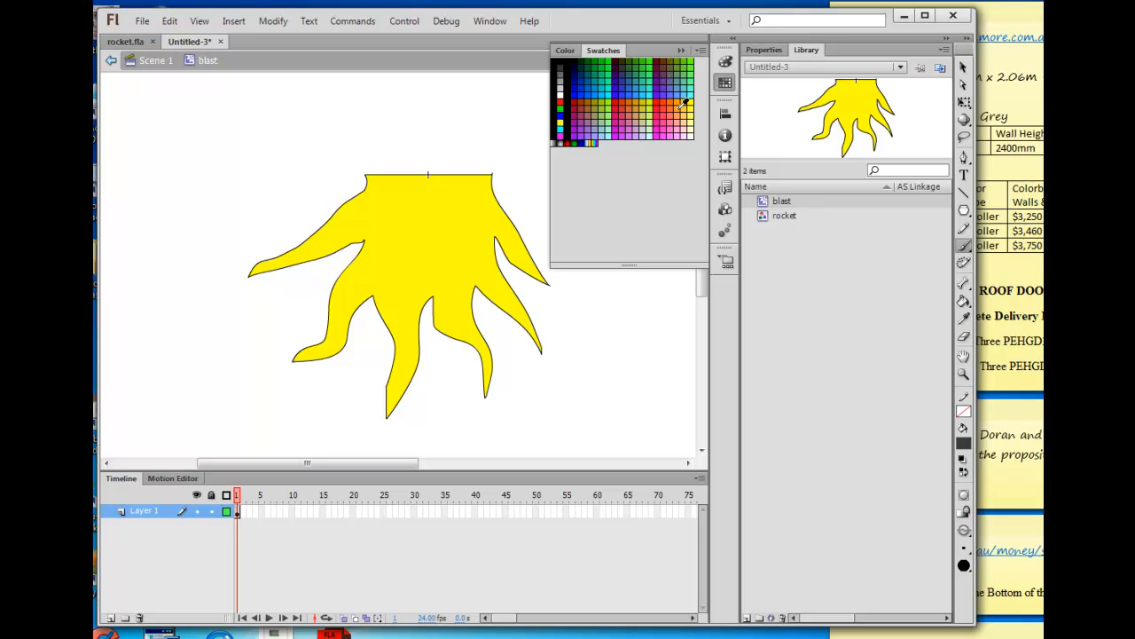
pyautogui.click(678, 108)
pyautogui.moveTo(394, 175); pyautogui.dragTo(379, 193)
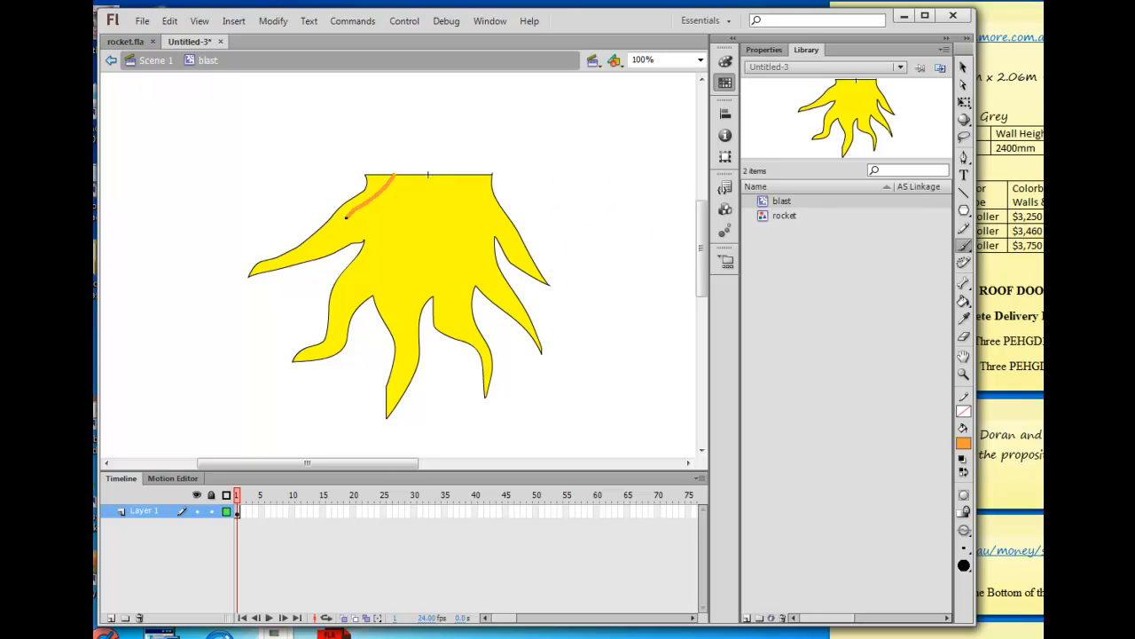
pyautogui.moveTo(335, 228)
pyautogui.mouseDown()
pyautogui.moveTo(375, 221)
pyautogui.moveTo(377, 241)
pyautogui.moveTo(351, 300)
pyautogui.moveTo(401, 246)
pyautogui.moveTo(404, 319)
pyautogui.moveTo(434, 243)
pyautogui.moveTo(452, 306)
pyautogui.moveTo(460, 238)
pyautogui.moveTo(485, 280)
pyautogui.moveTo(477, 209)
pyautogui.moveTo(499, 224)
pyautogui.moveTo(428, 175)
pyautogui.mouseUp()
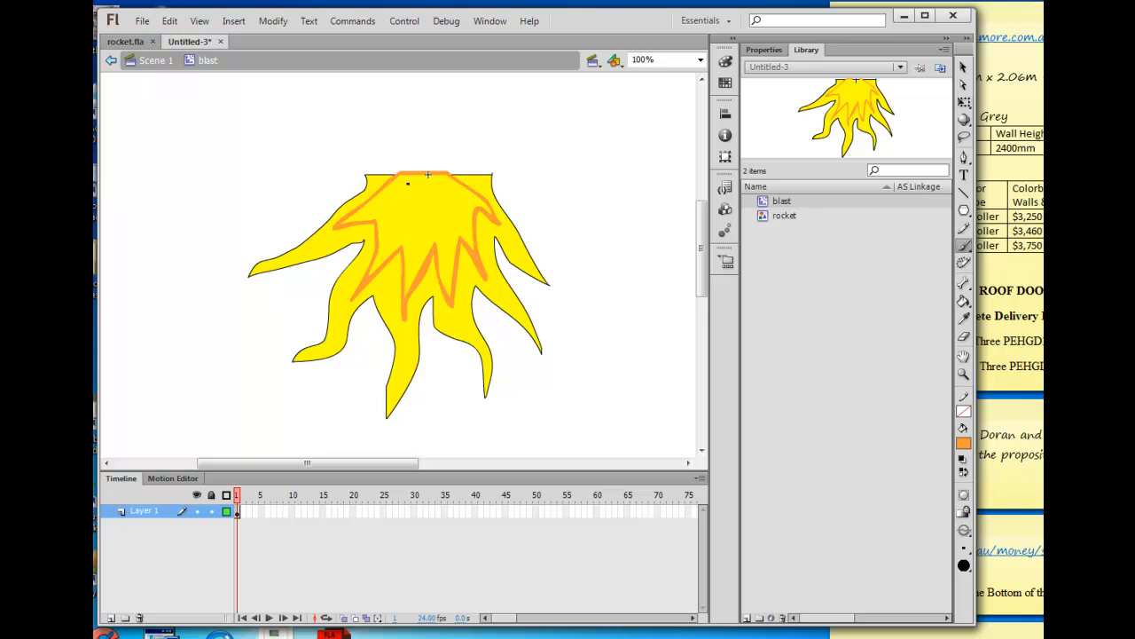
# Fill the inner flame with orange, and extend its upper-right corner with a brush stroke filled in the same orange.
pyautogui.click(963, 302)
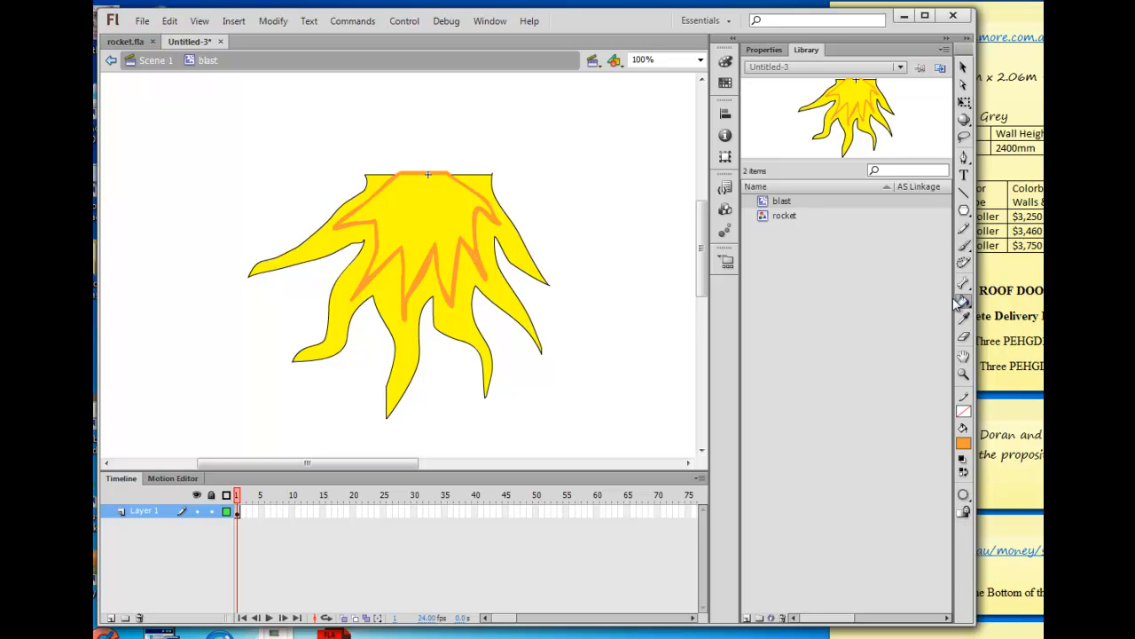
pyautogui.click(408, 203)
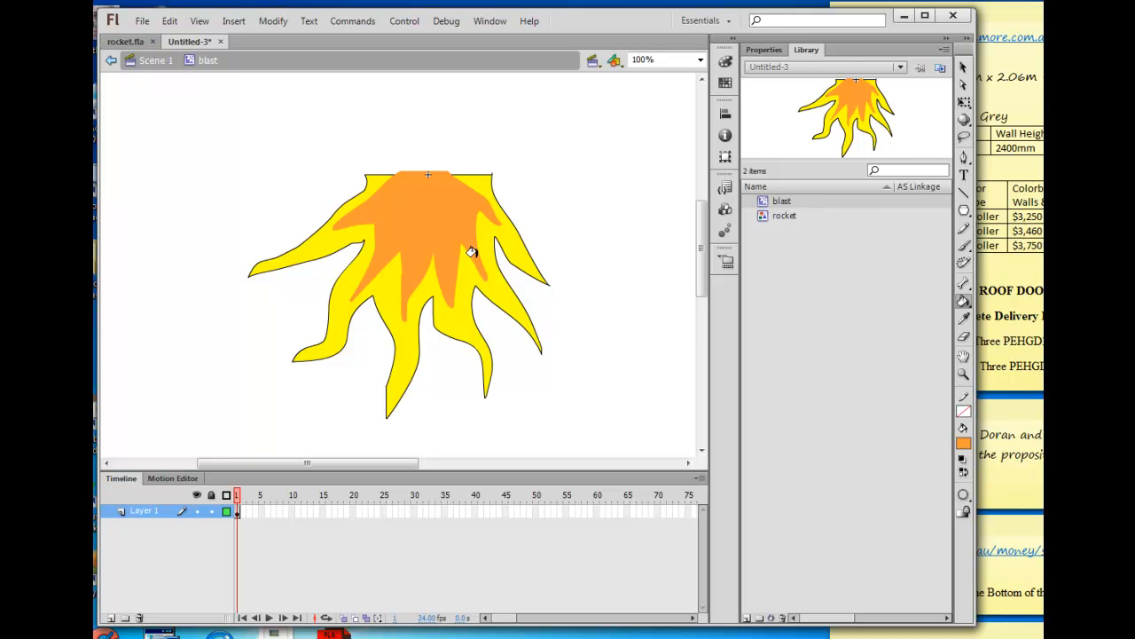
pyautogui.click(964, 243)
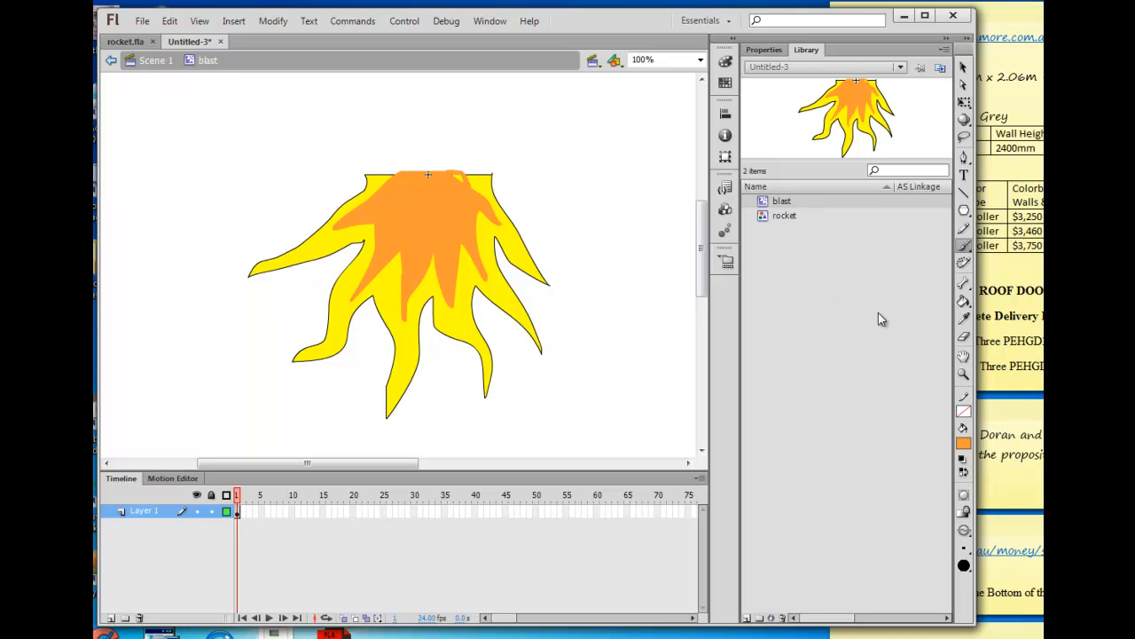
pyautogui.click(965, 301)
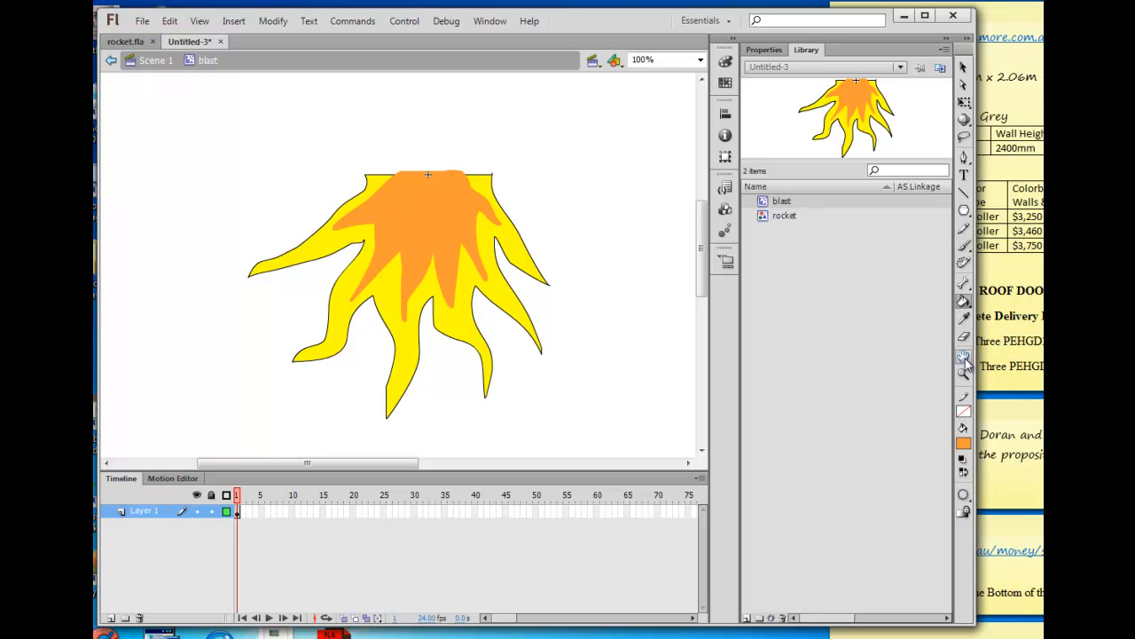
# Paint a smaller jagged flame core outline in red inside the orange area with the Brush, and fill it with red.
pyautogui.click(965, 251)
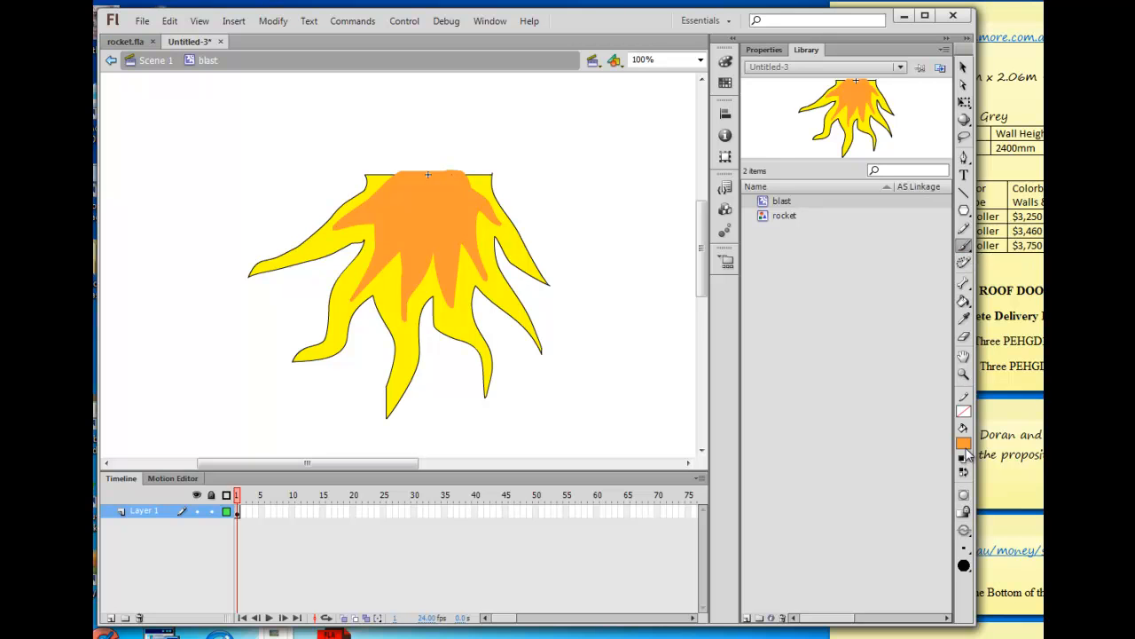
pyautogui.click(966, 441)
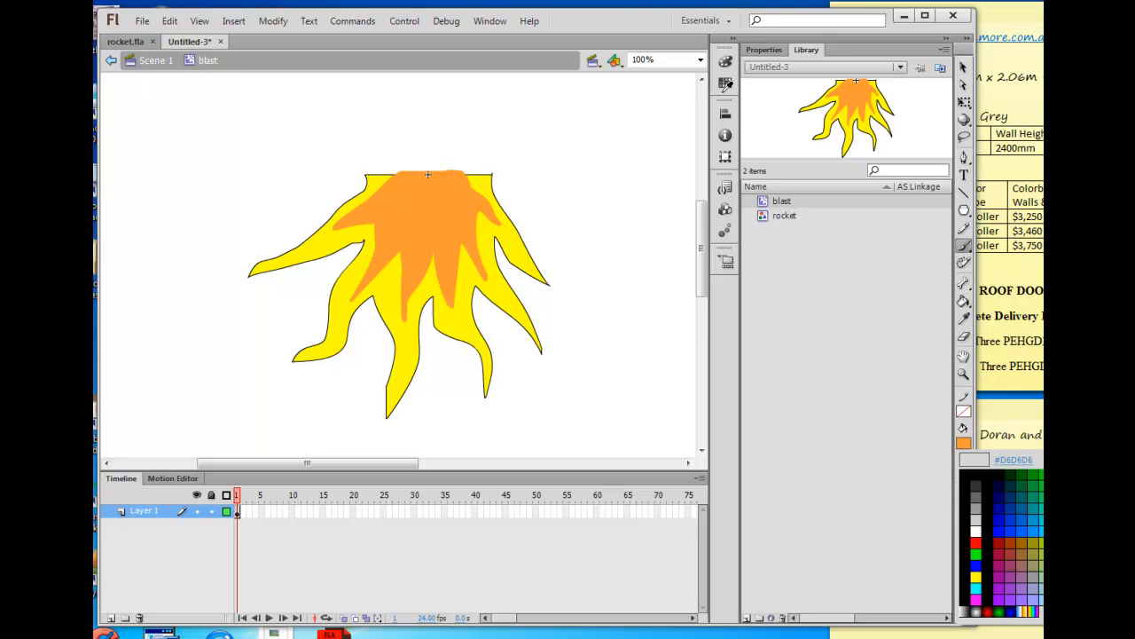
pyautogui.click(733, 79)
pyautogui.click(725, 81)
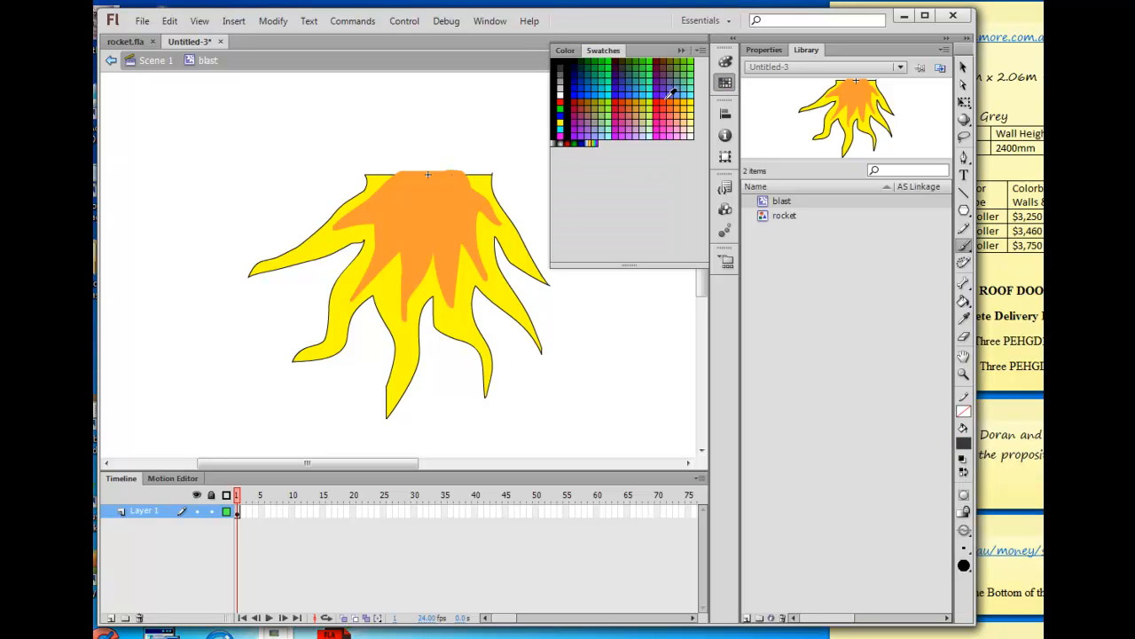
pyautogui.click(658, 102)
pyautogui.moveTo(407, 172)
pyautogui.mouseDown()
pyautogui.moveTo(375, 211)
pyautogui.moveTo(415, 203)
pyautogui.moveTo(399, 226)
pyautogui.moveTo(416, 216)
pyautogui.moveTo(418, 252)
pyautogui.moveTo(431, 215)
pyautogui.moveTo(443, 247)
pyautogui.moveTo(449, 211)
pyautogui.mouseUp()
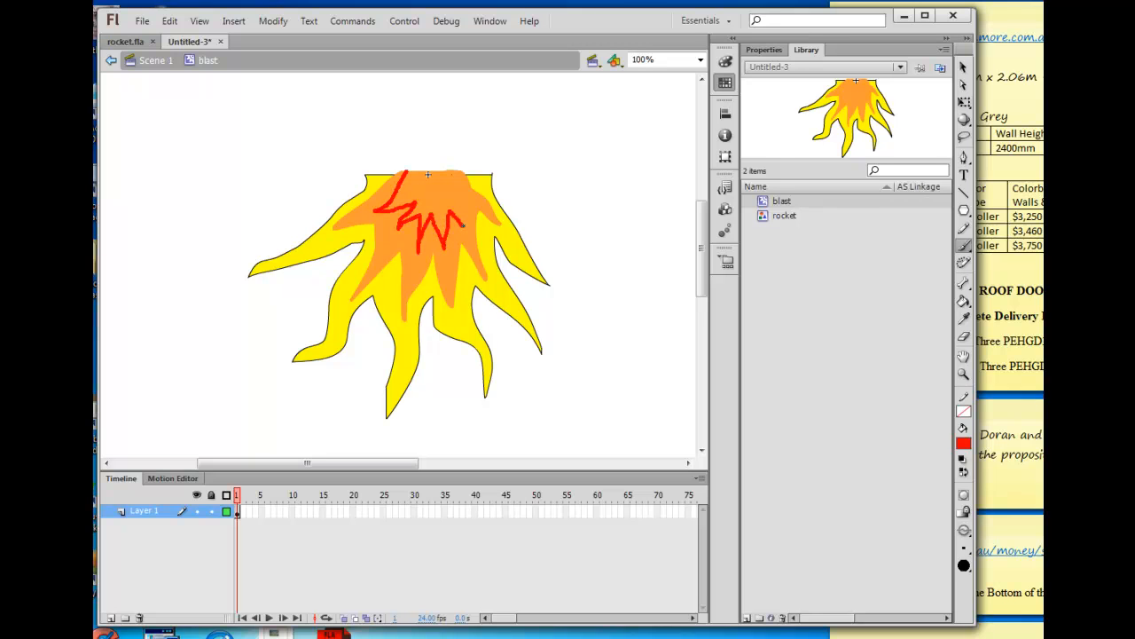
pyautogui.moveTo(428, 174); pyautogui.dragTo(407, 170)
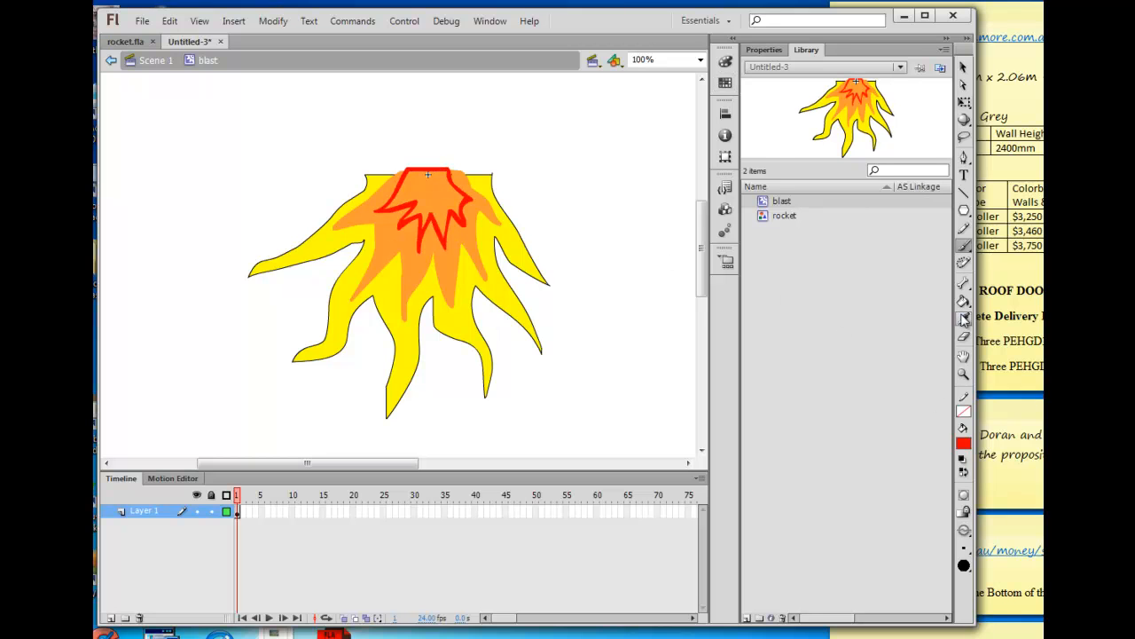
pyautogui.click(964, 301)
pyautogui.click(422, 183)
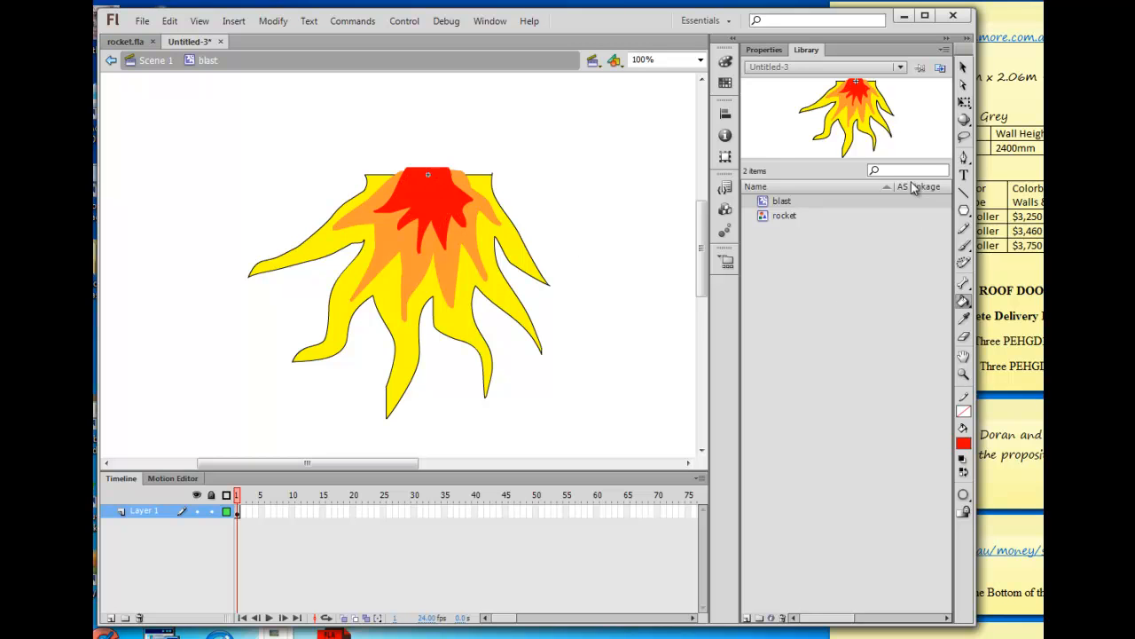
pyautogui.click(963, 68)
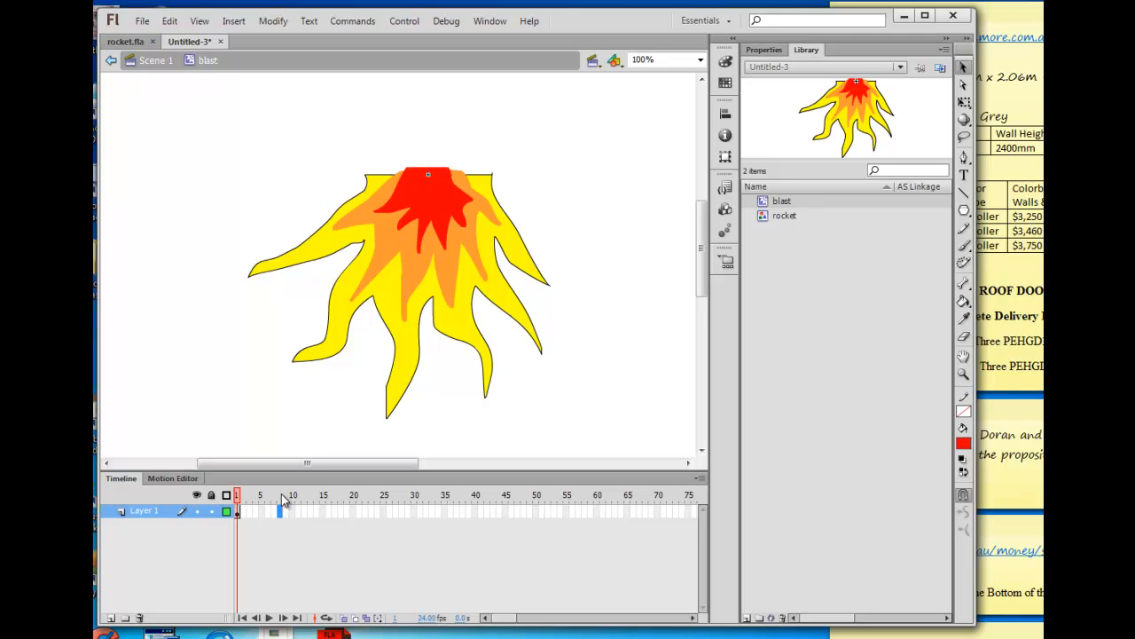
pyautogui.press('F6')
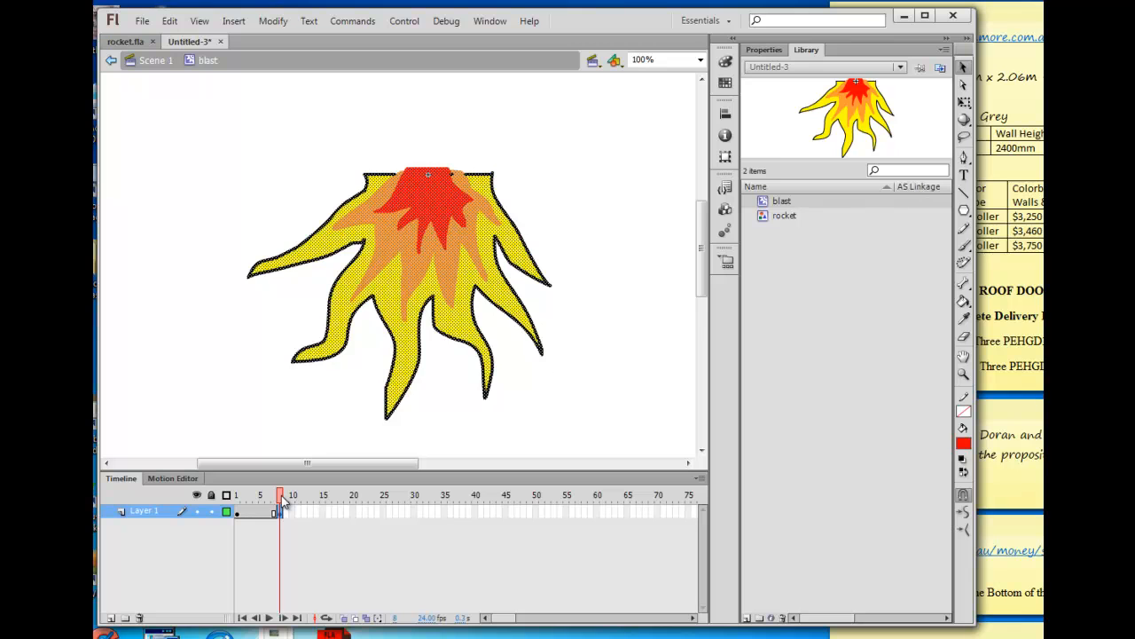
pyautogui.hotkey('ctrl', 'z')
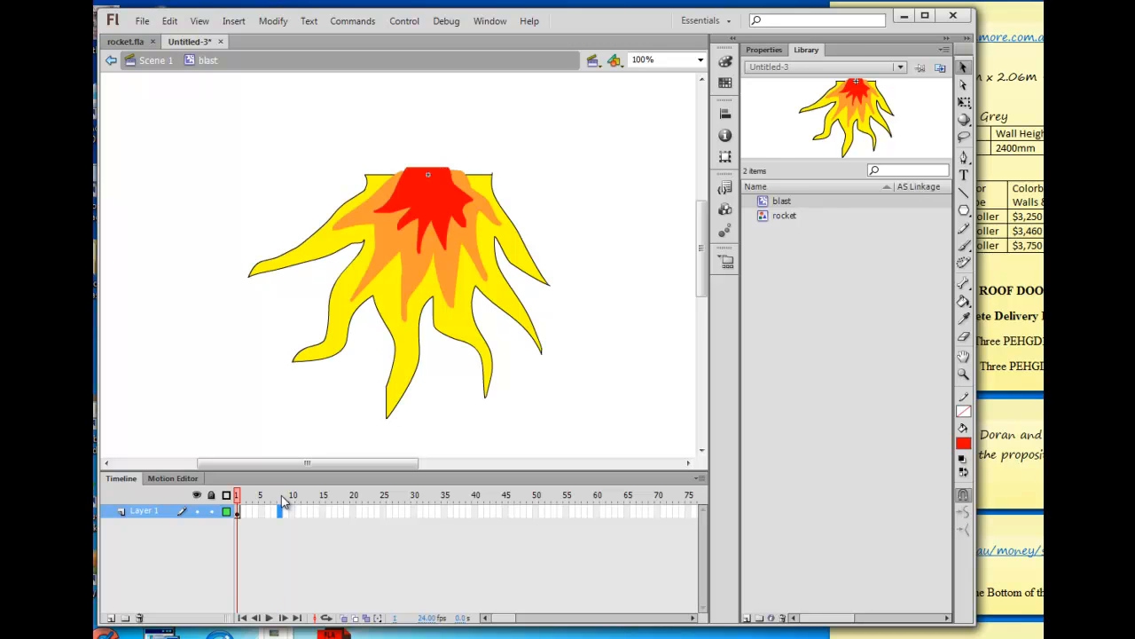
# Select the whole flame artwork and convert it to a movie clip symbol named blast1.
pyautogui.click(964, 68)
pyautogui.moveTo(591, 406); pyautogui.dragTo(596, 434)
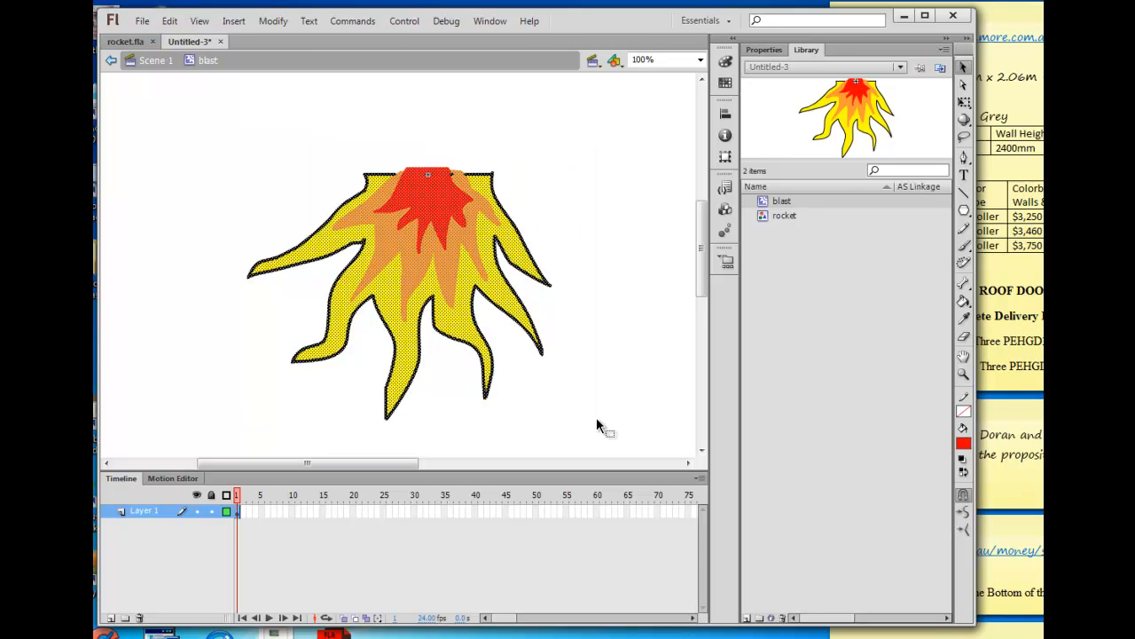
pyautogui.press('F8')
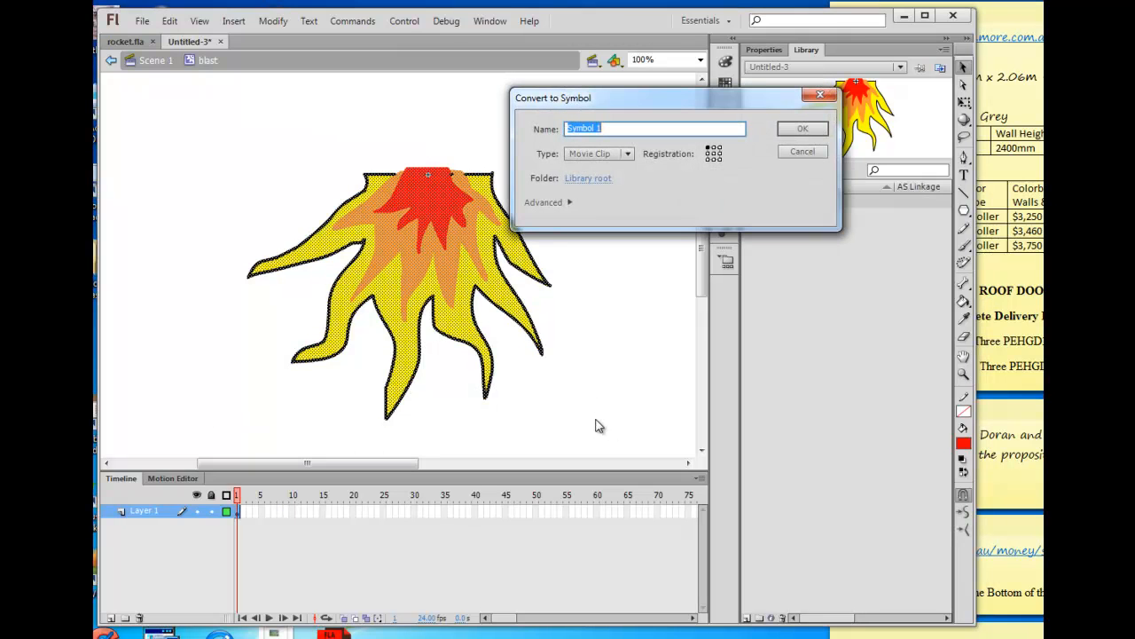
pyautogui.write('b')
pyautogui.click(797, 131)
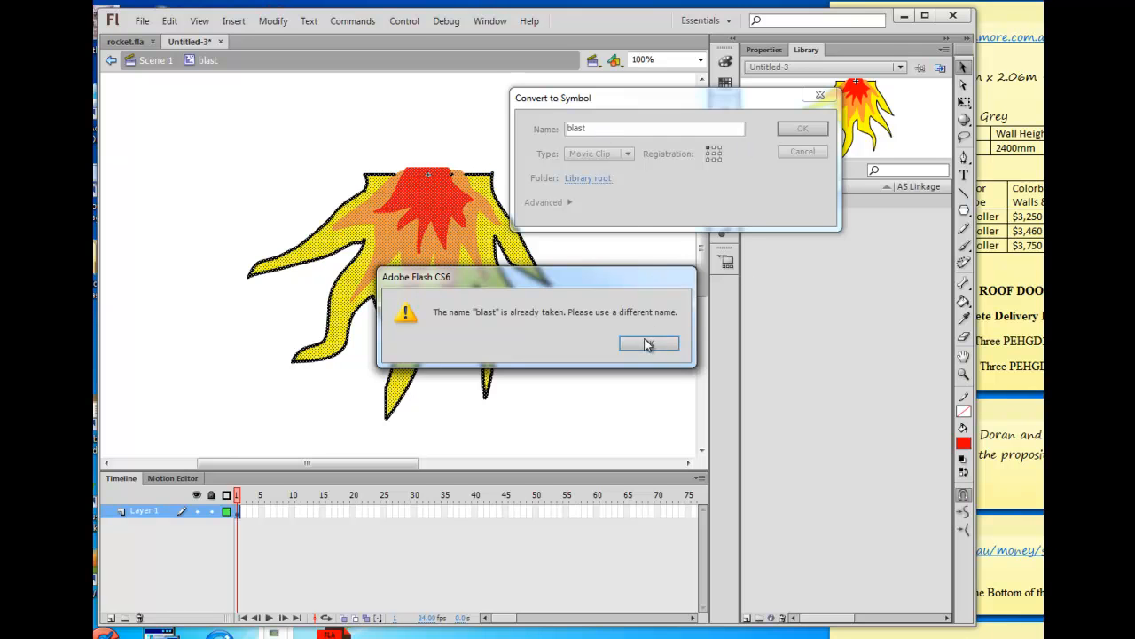
pyautogui.click(648, 344)
pyautogui.click(600, 129)
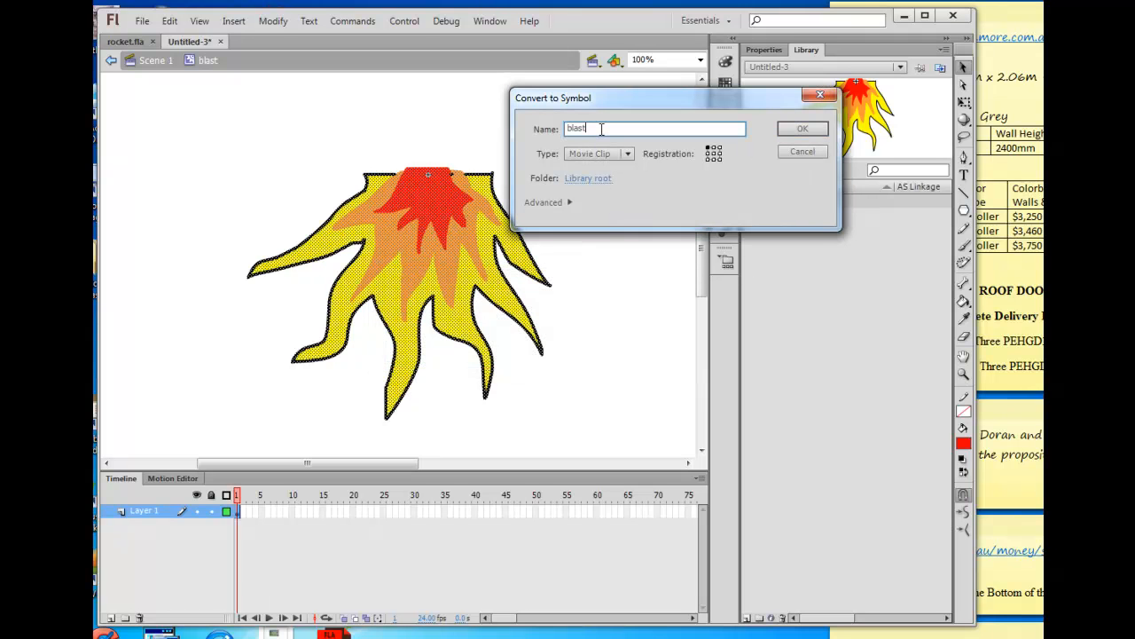
pyautogui.write('1')
pyautogui.click(806, 128)
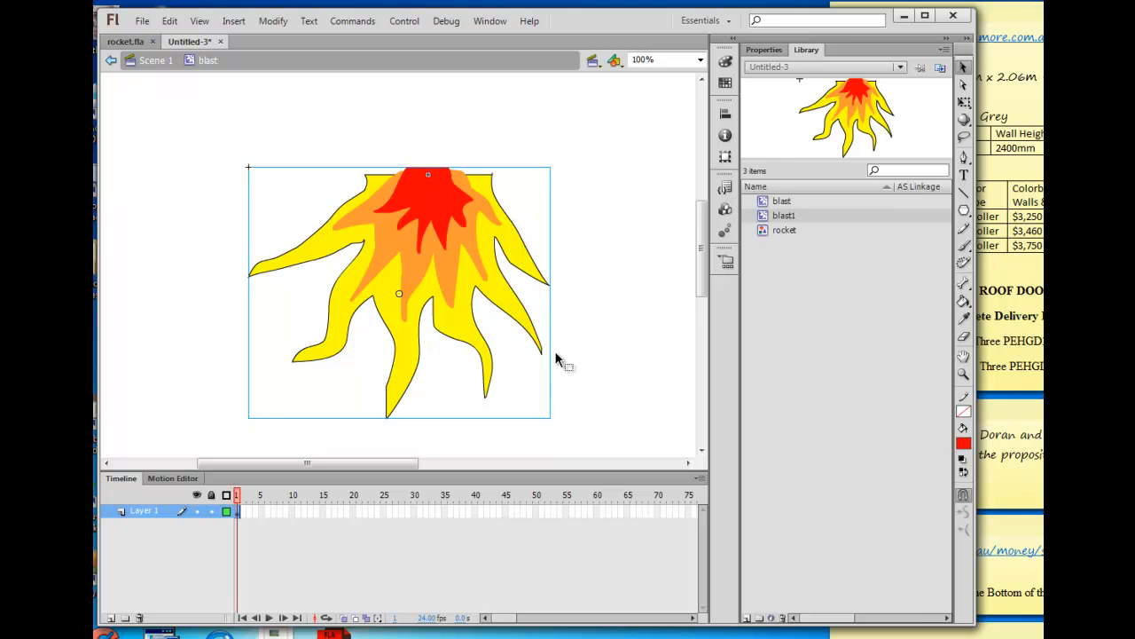
# Insert keyframes for the flame at frames 8 and 4 of the blast timeline and check the keyframes.
pyautogui.click(281, 512)
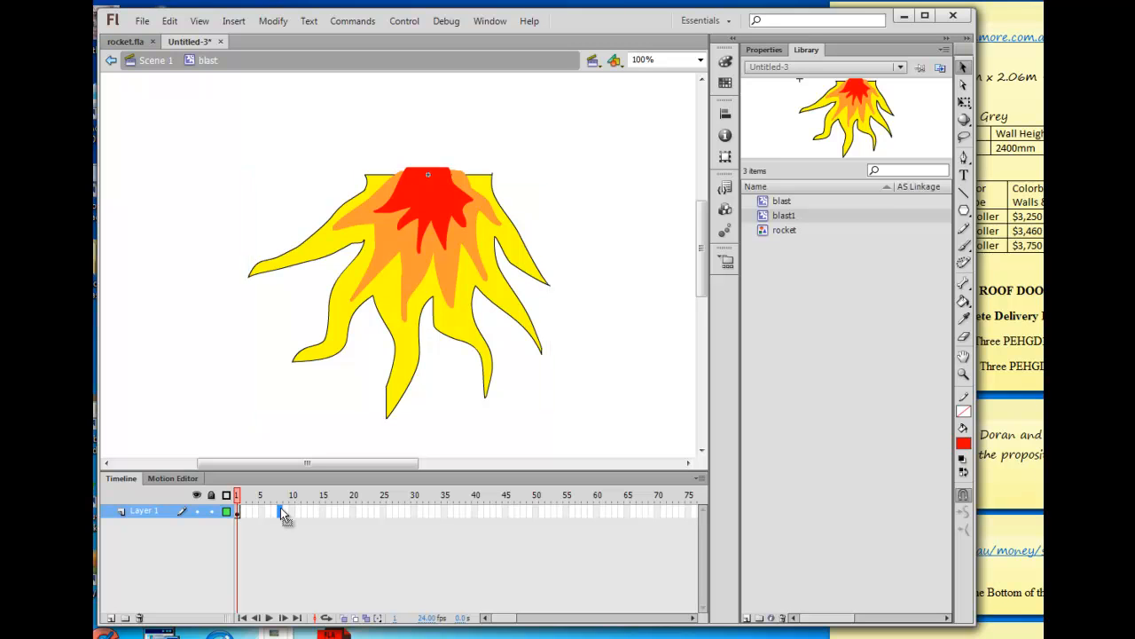
pyautogui.press('F6')
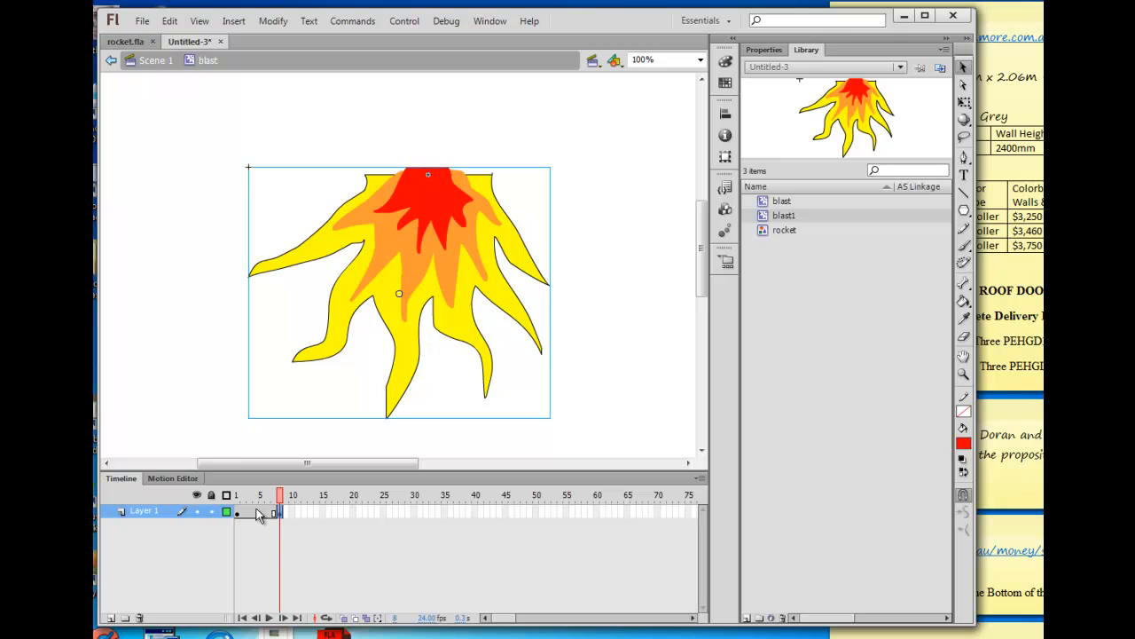
pyautogui.click(256, 512)
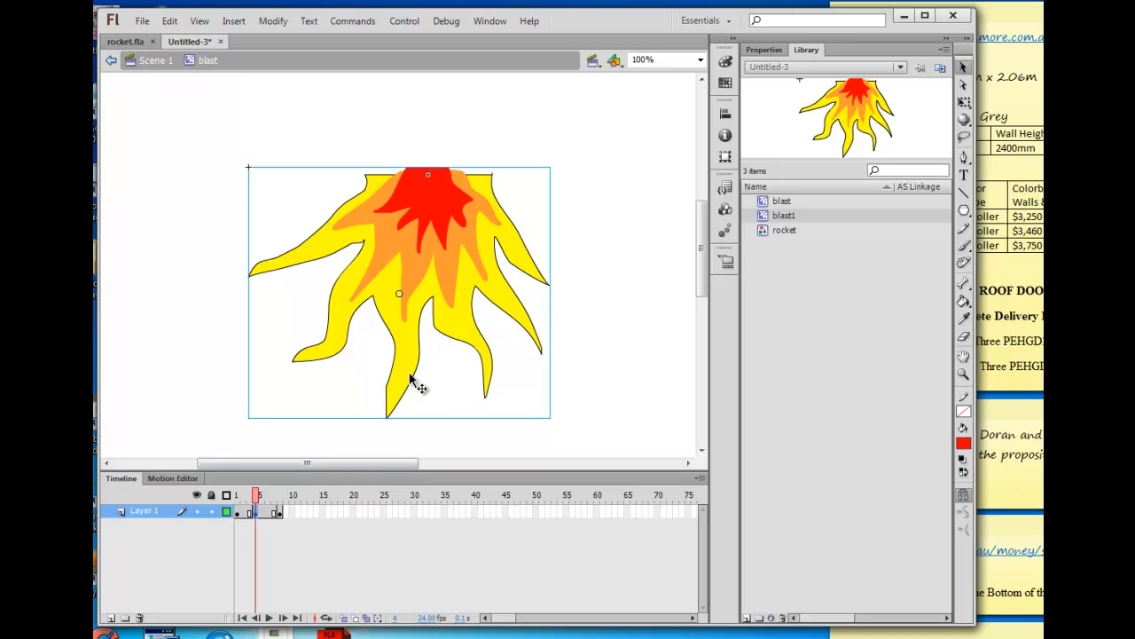
pyautogui.click(239, 514)
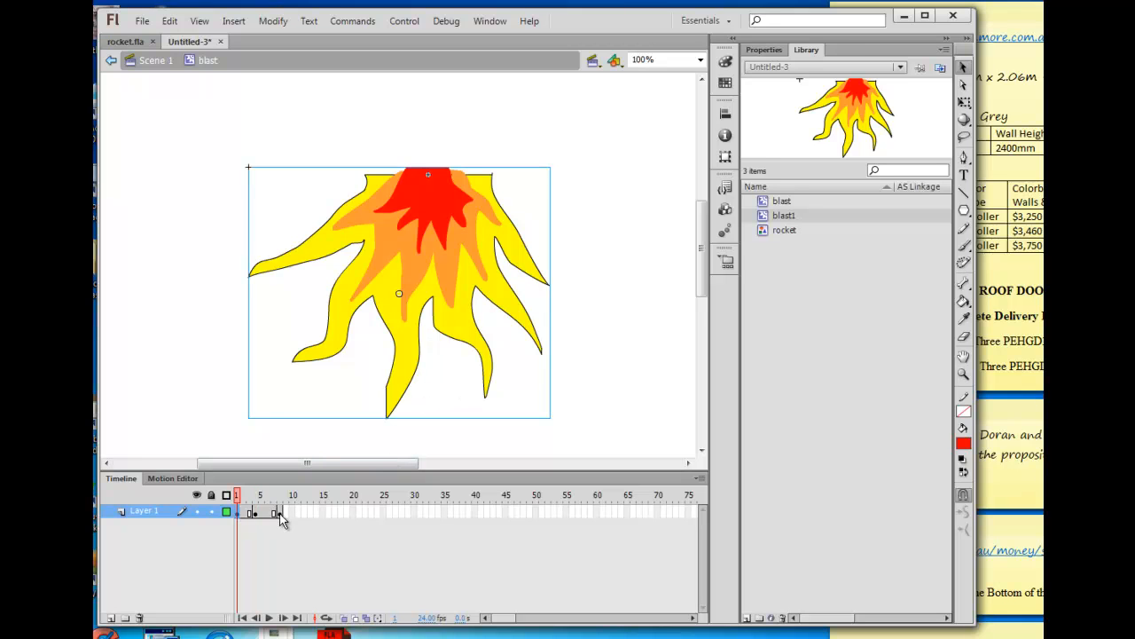
pyautogui.click(257, 514)
pyautogui.click(277, 514)
# Shrink the flame at the frame 4 keyframe to about 139 by 148 px with the Free Transform tool.
pyautogui.click(257, 515)
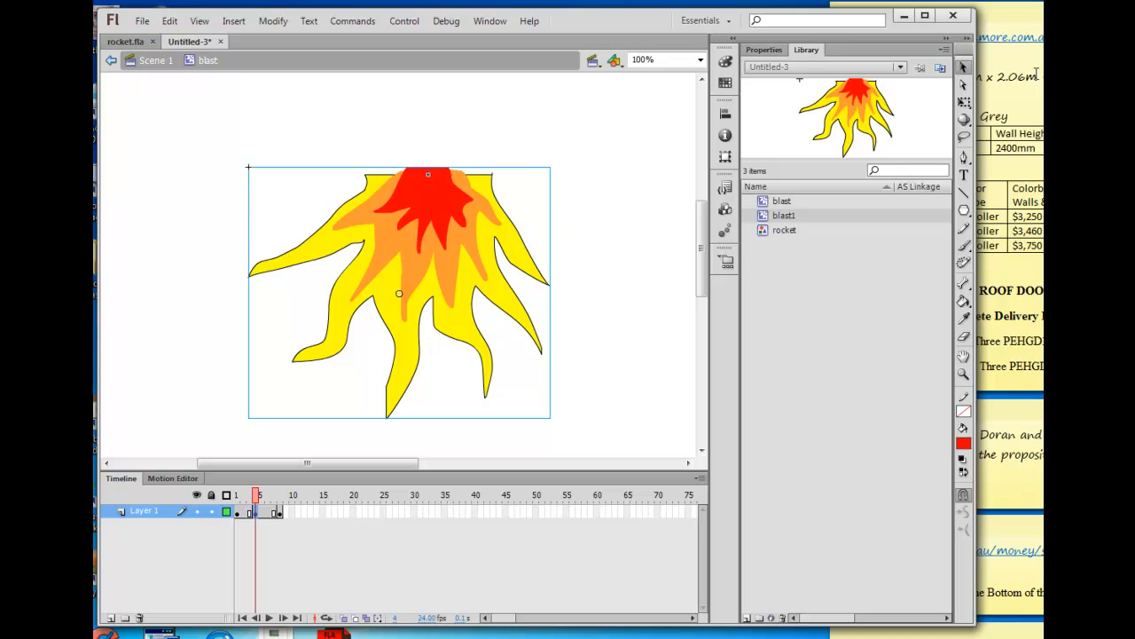
pyautogui.click(766, 51)
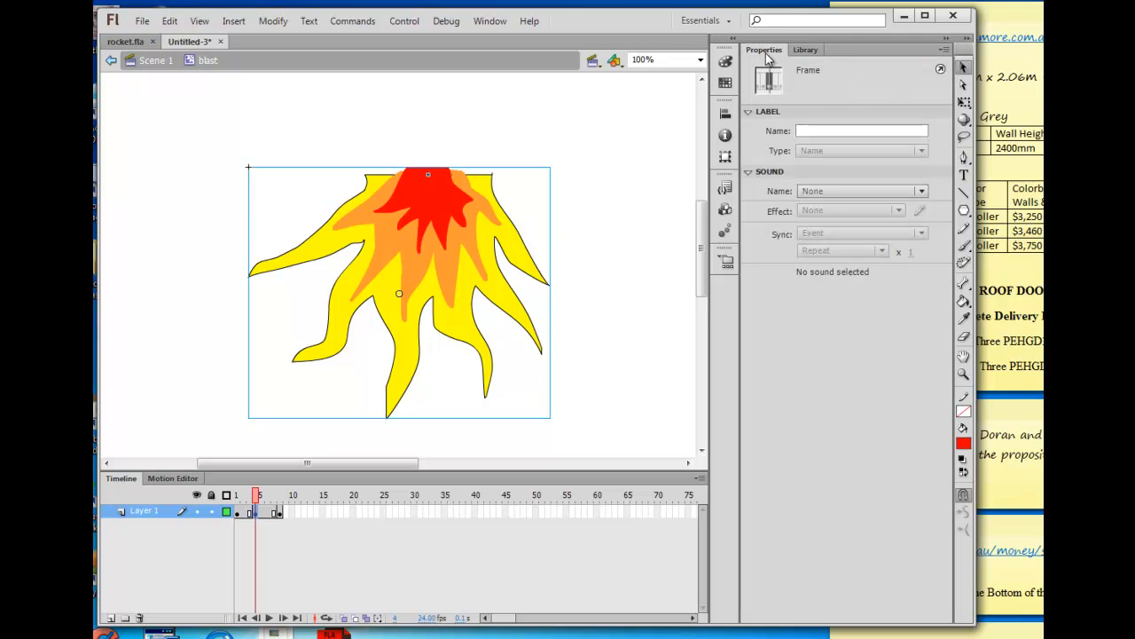
pyautogui.click(471, 238)
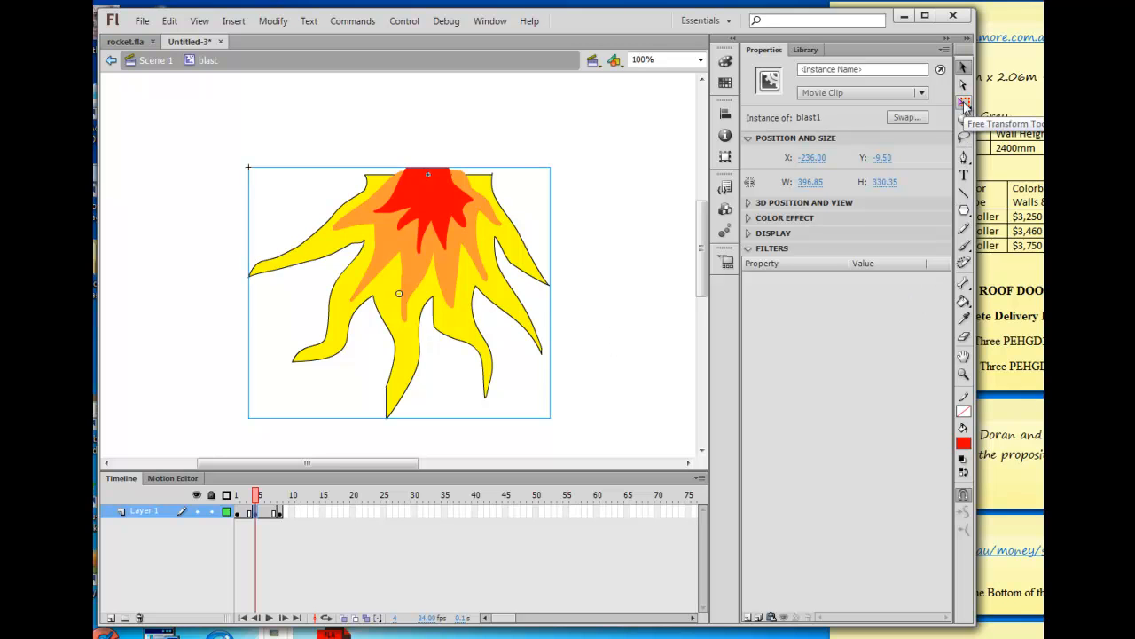
pyautogui.click(259, 514)
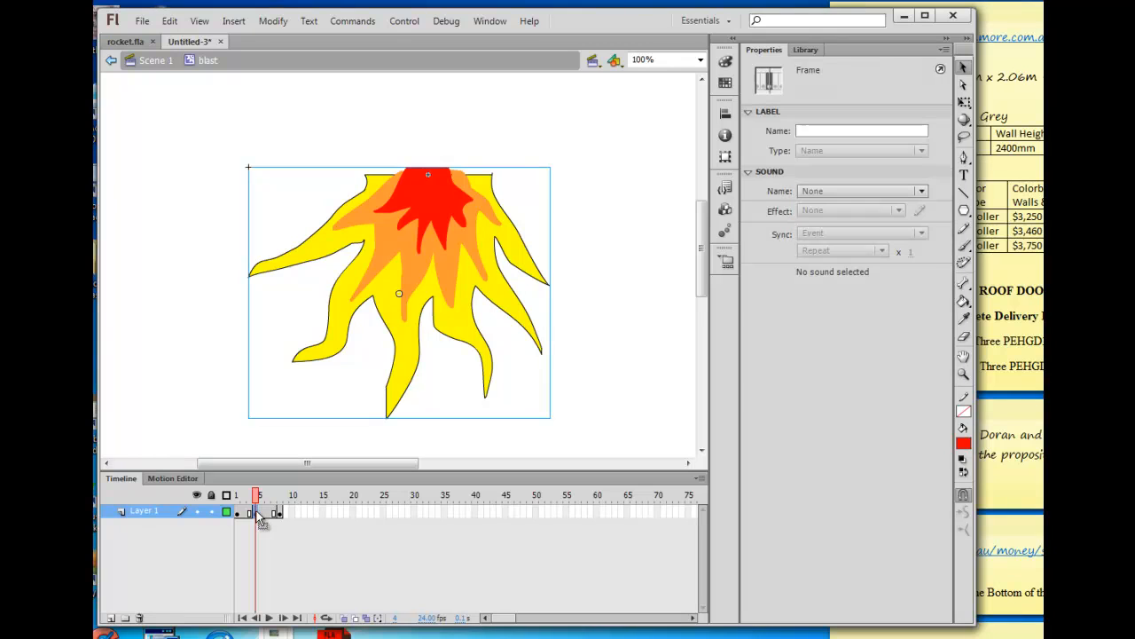
pyautogui.click(965, 104)
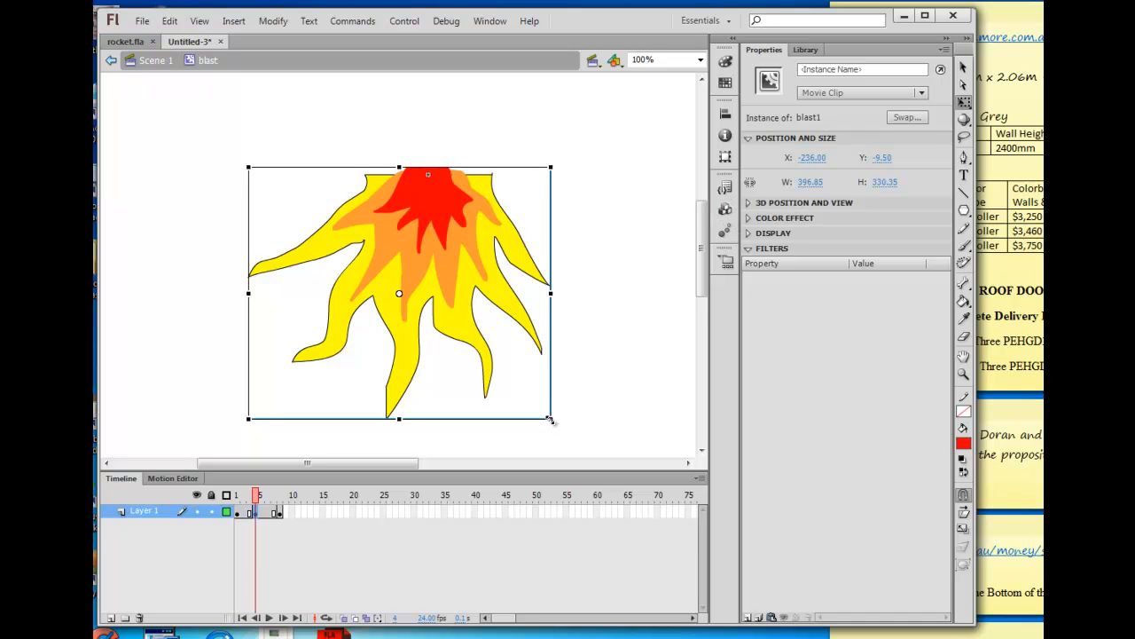
pyautogui.moveTo(551, 419); pyautogui.dragTo(450, 347)
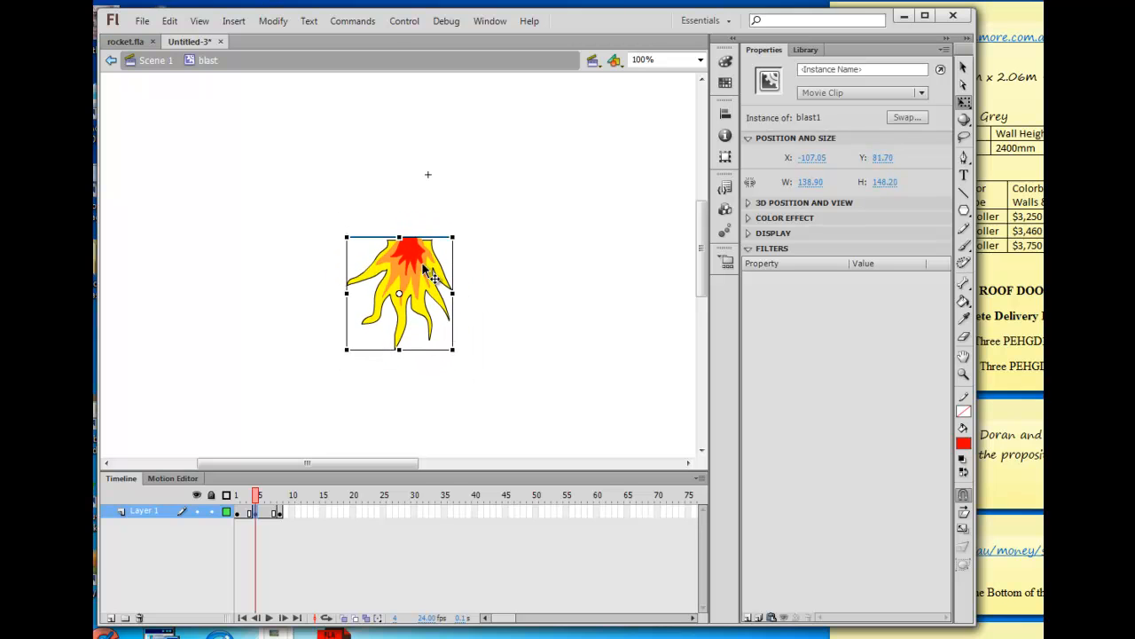
# Set the shrunken flame's Y position to -9.5 and compare it with the flame in the frame 1 and 8 keyframes.
pyautogui.click(881, 160)
pyautogui.click(883, 157)
pyautogui.moveTo(905, 158); pyautogui.dragTo(746, 148)
pyautogui.write('-9.5')
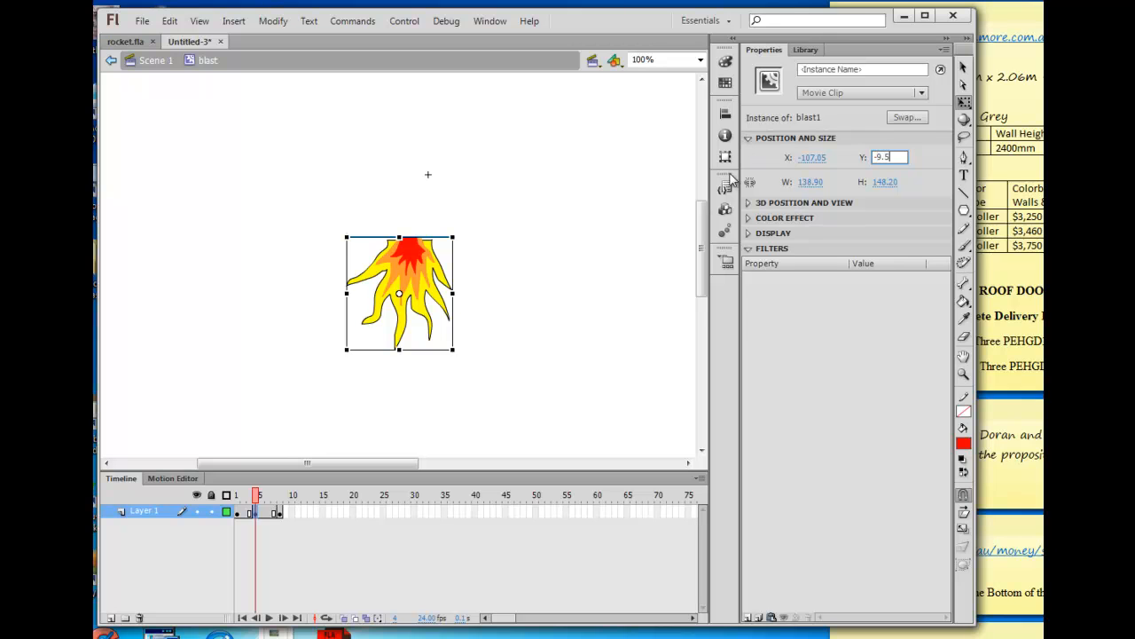
pyautogui.click(554, 241)
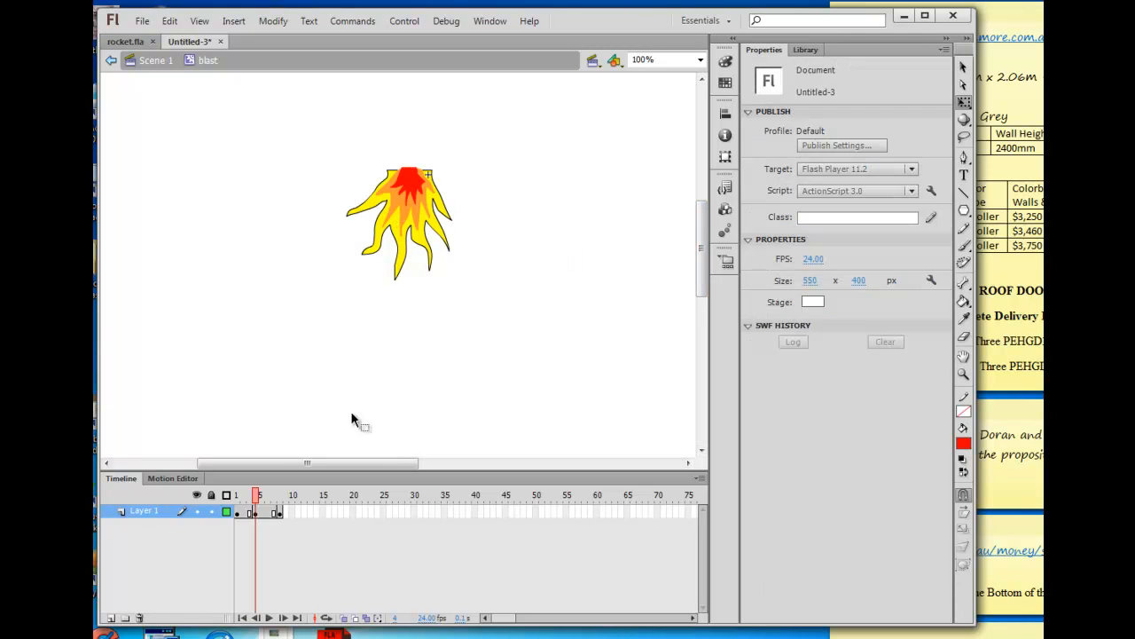
pyautogui.click(237, 511)
pyautogui.click(257, 511)
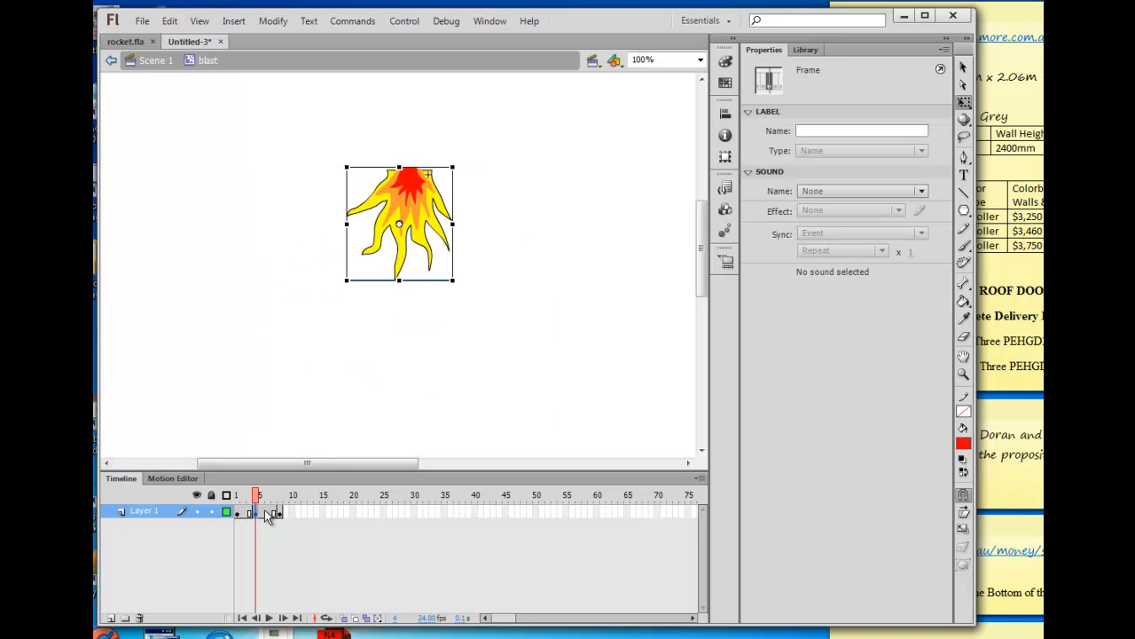
pyautogui.click(280, 512)
pyautogui.click(239, 513)
pyautogui.click(257, 512)
pyautogui.click(280, 511)
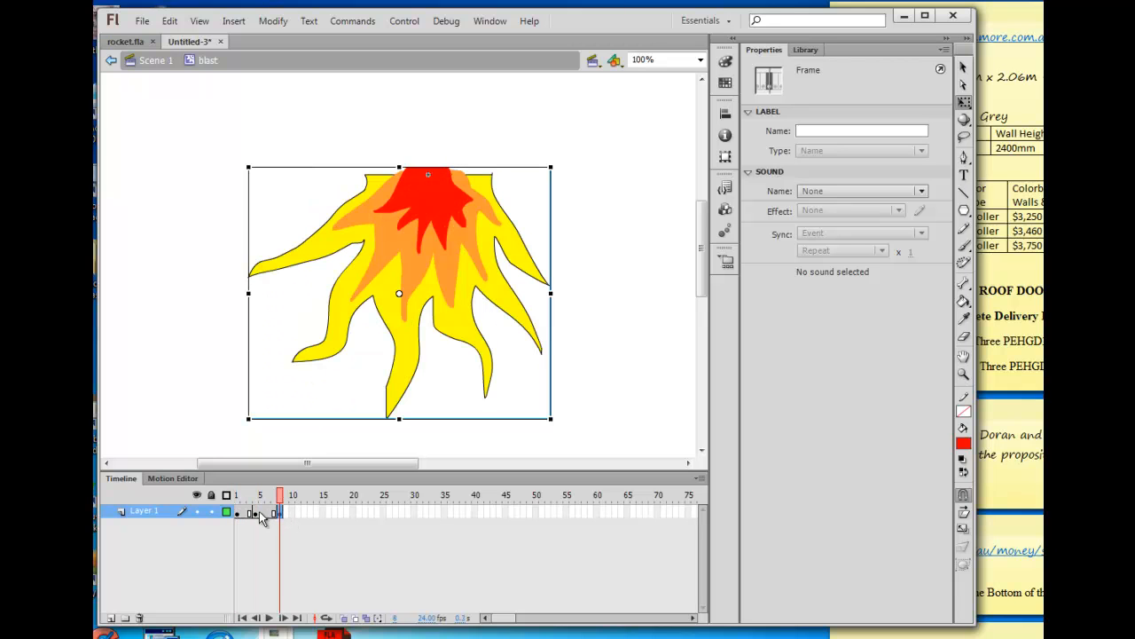
# Create classic tweens between frames 1 and 4 and between frames 4 and 8, and play the blast animation.
pyautogui.rightClick(247, 514)
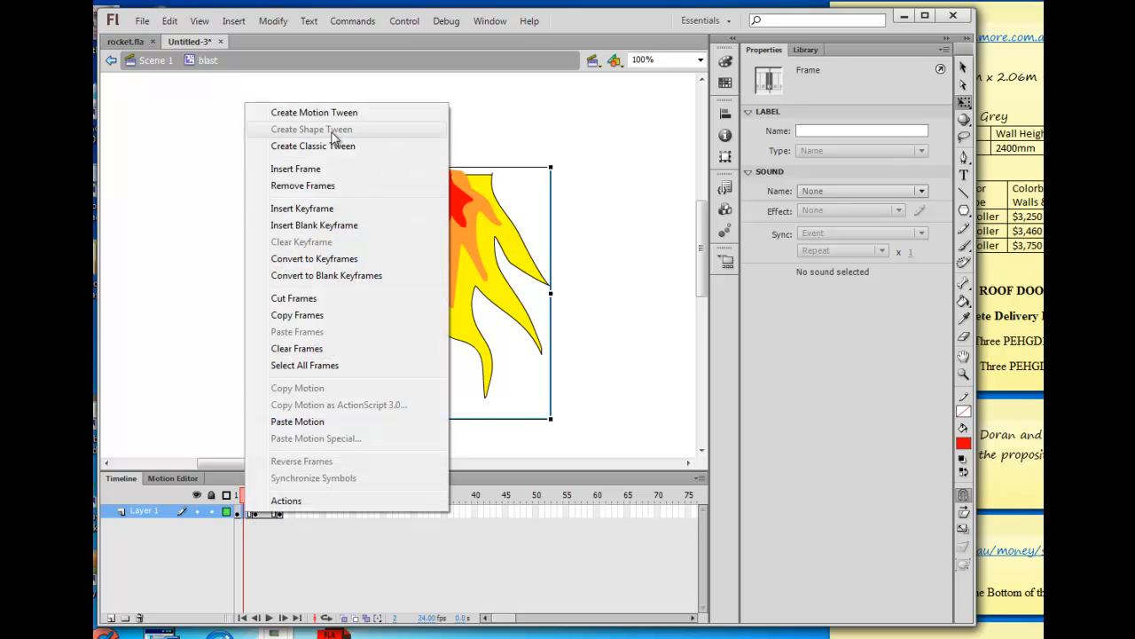
pyautogui.click(394, 149)
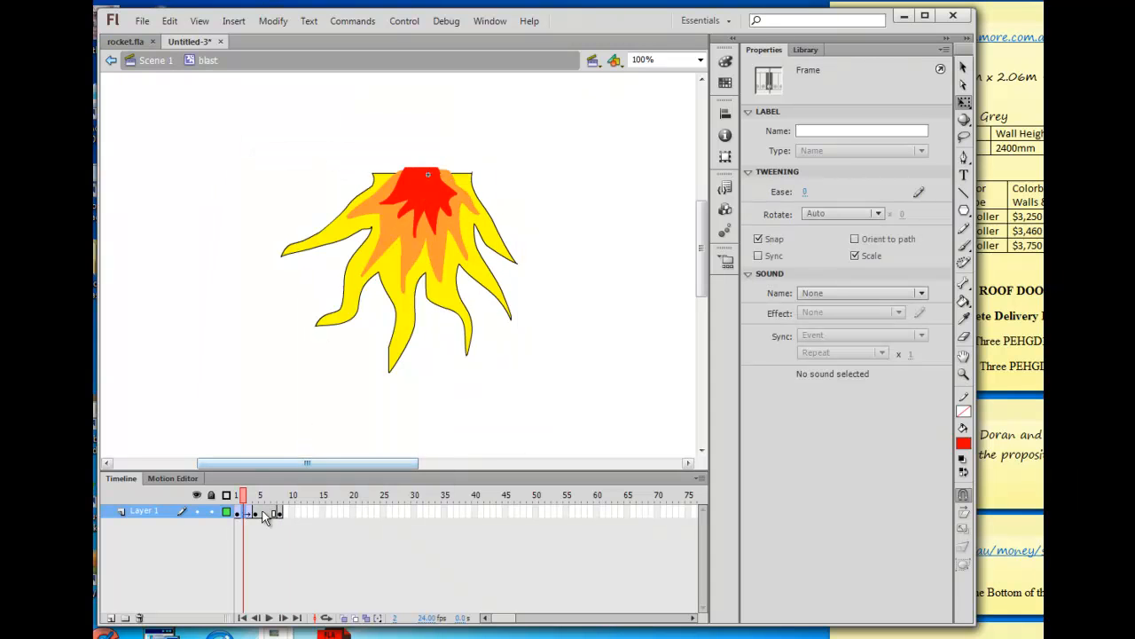
pyautogui.rightClick(266, 511)
pyautogui.click(361, 145)
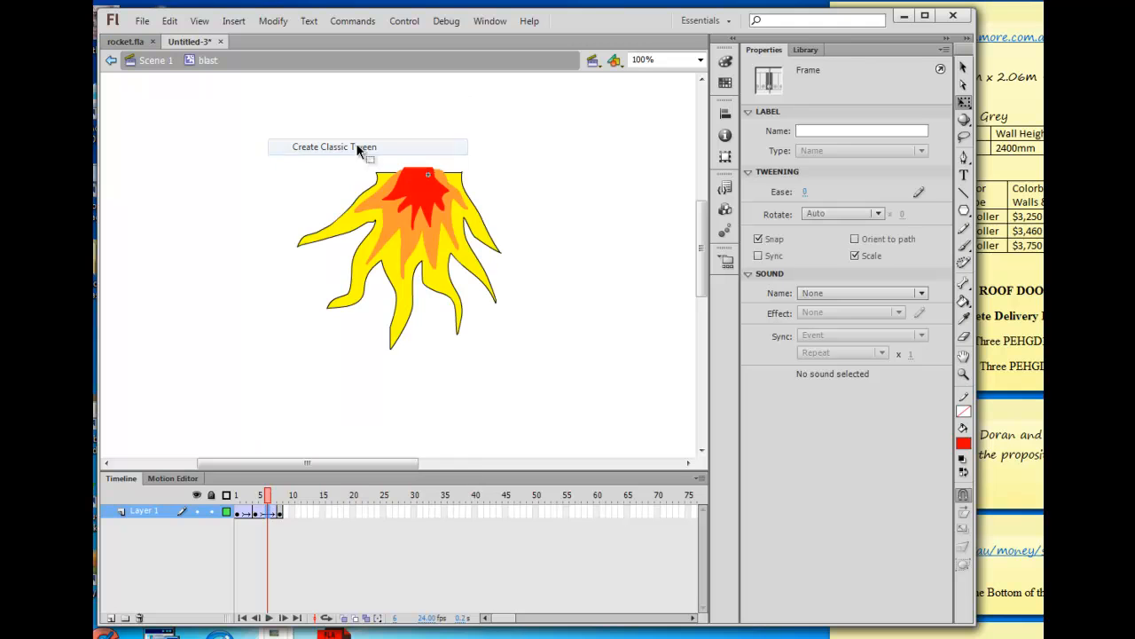
pyautogui.press('Return')
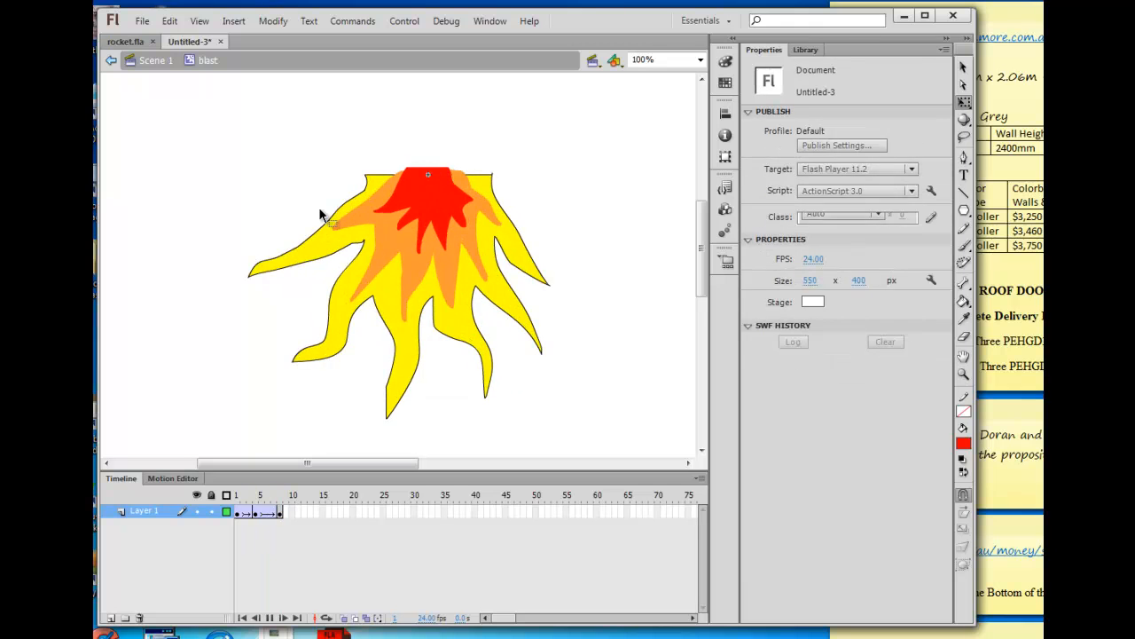
pyautogui.press('Return')
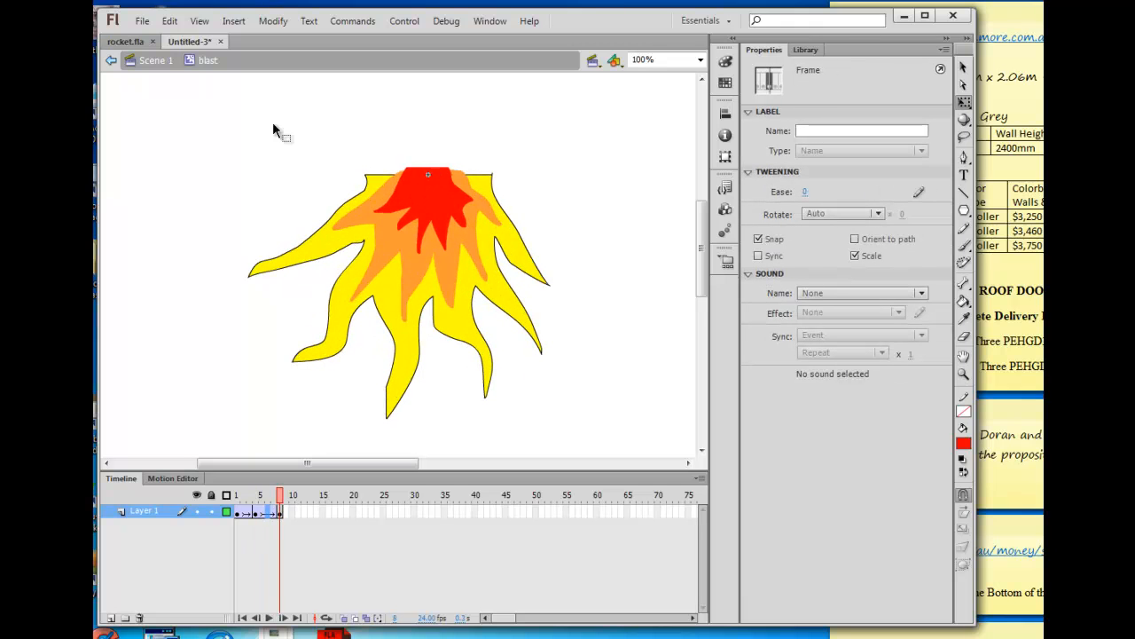
# Return to Scene 1, open the rocket symbol for editing and extend all four of its layers to frame 8.
pyautogui.click(155, 61)
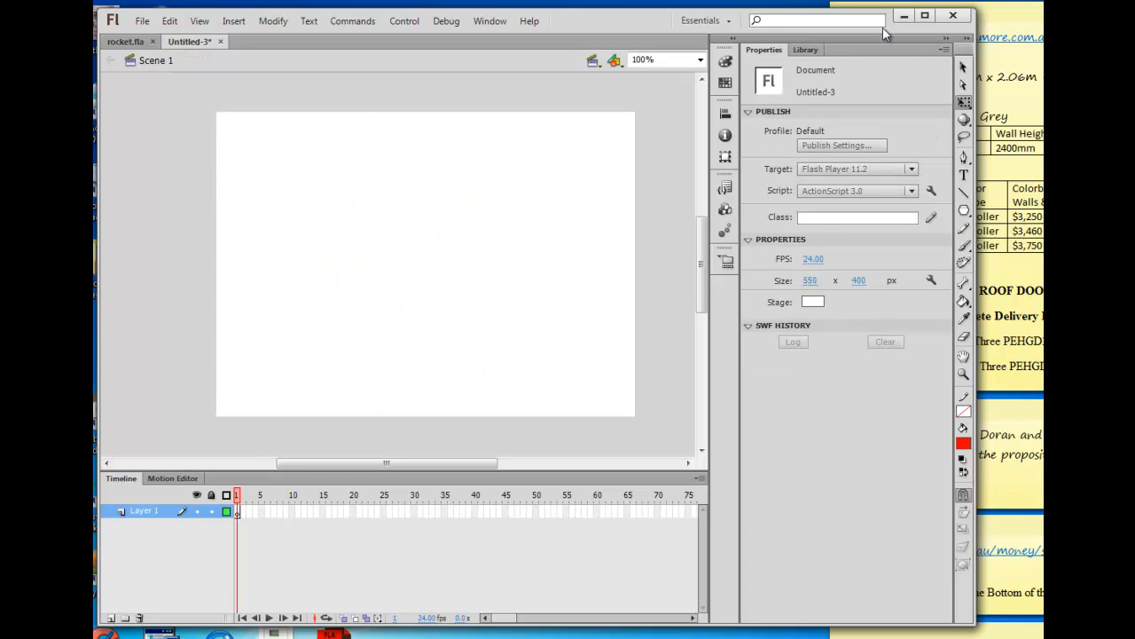
pyautogui.click(805, 49)
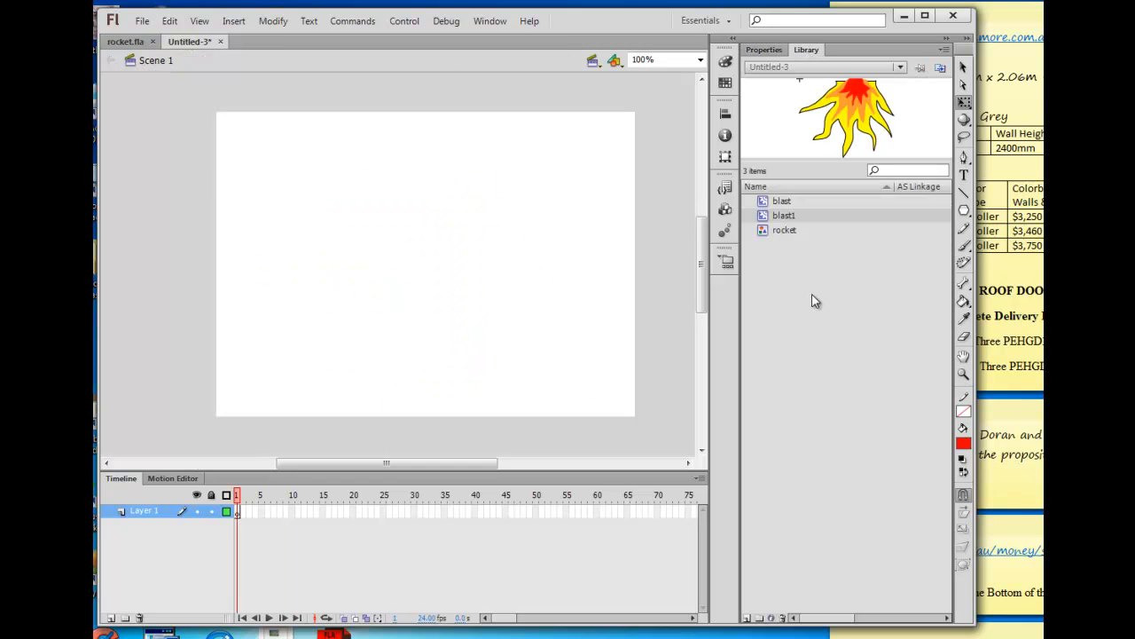
pyautogui.doubleClick(765, 228)
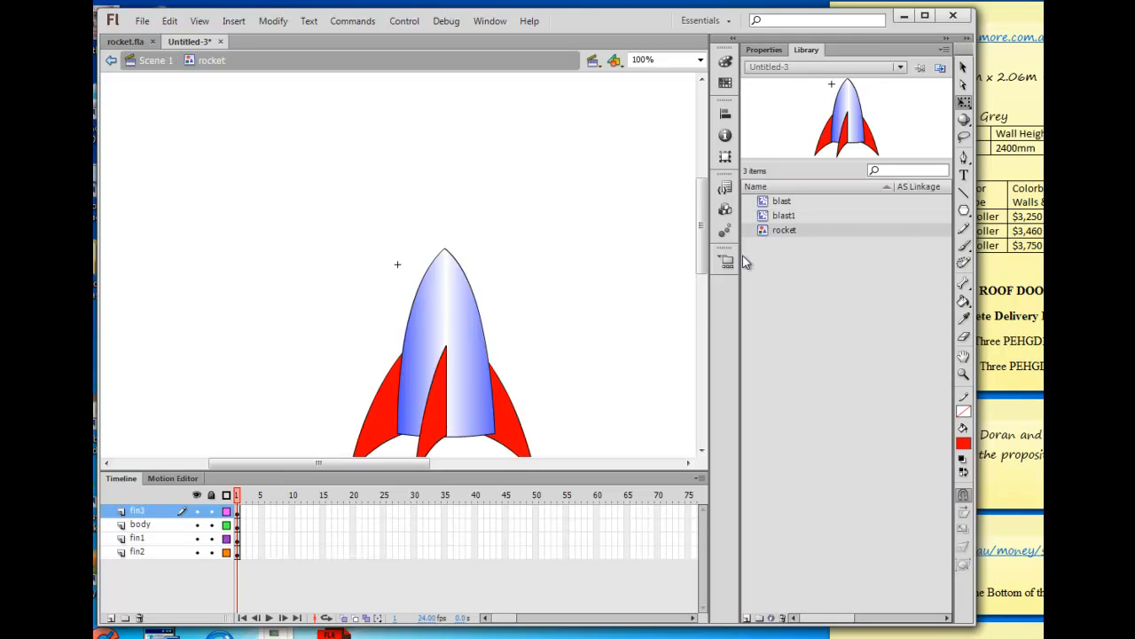
pyautogui.moveTo(704, 228); pyautogui.dragTo(703, 264)
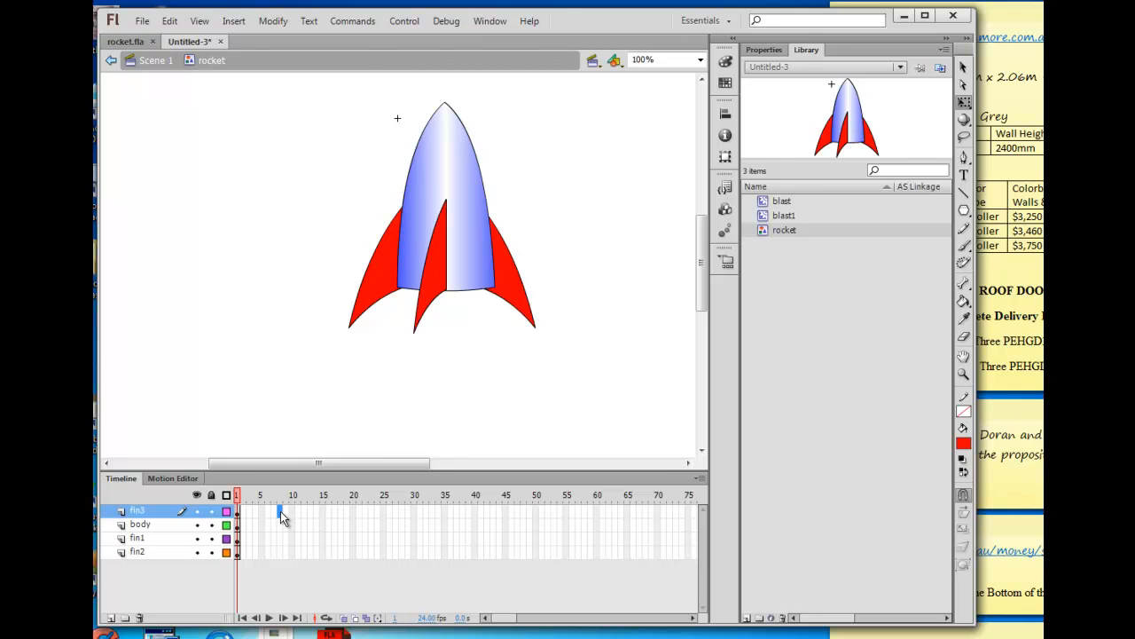
pyautogui.keyDown('shift'); pyautogui.click(279, 555); pyautogui.keyUp('shift')
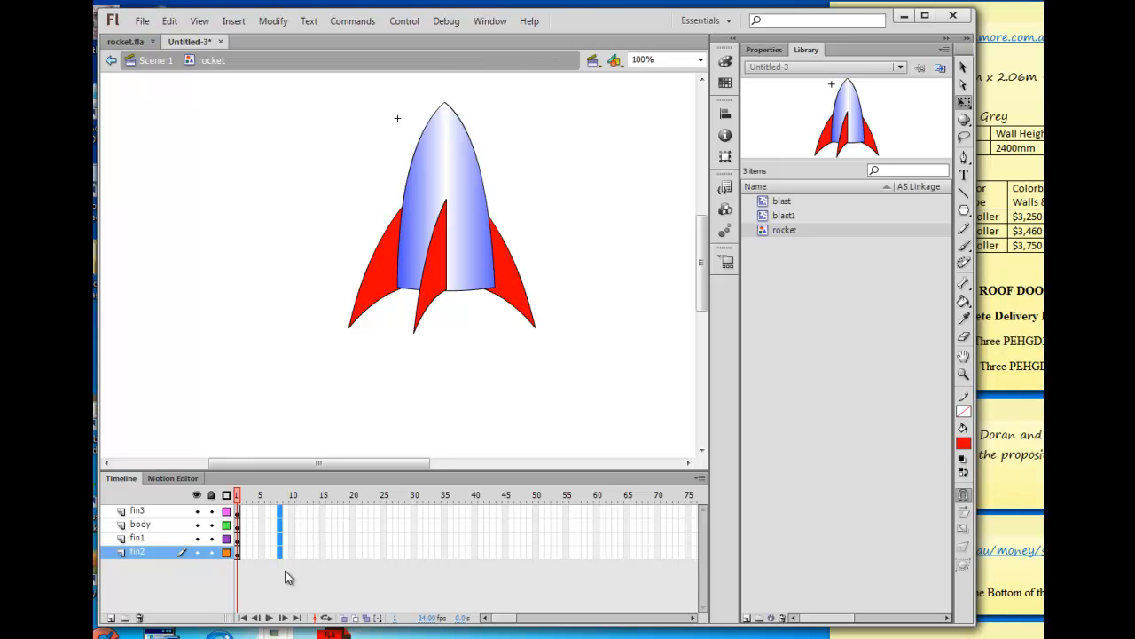
pyautogui.press('F5')
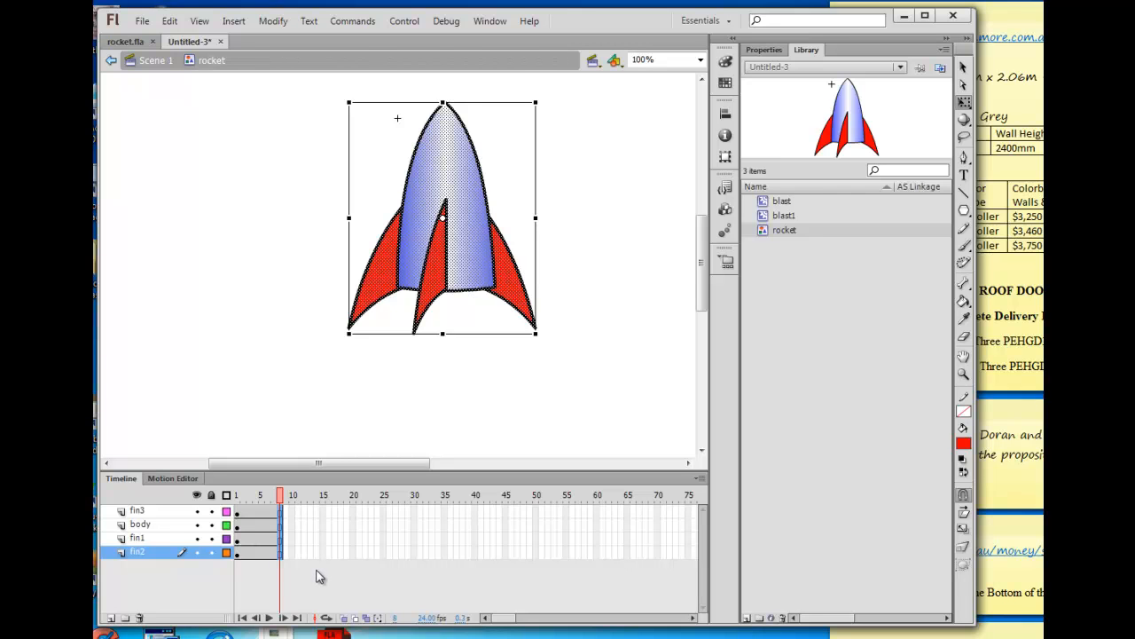
# Add a new layer named fire to the rocket symbol and move it below the fin2 layer.
pyautogui.click(111, 618)
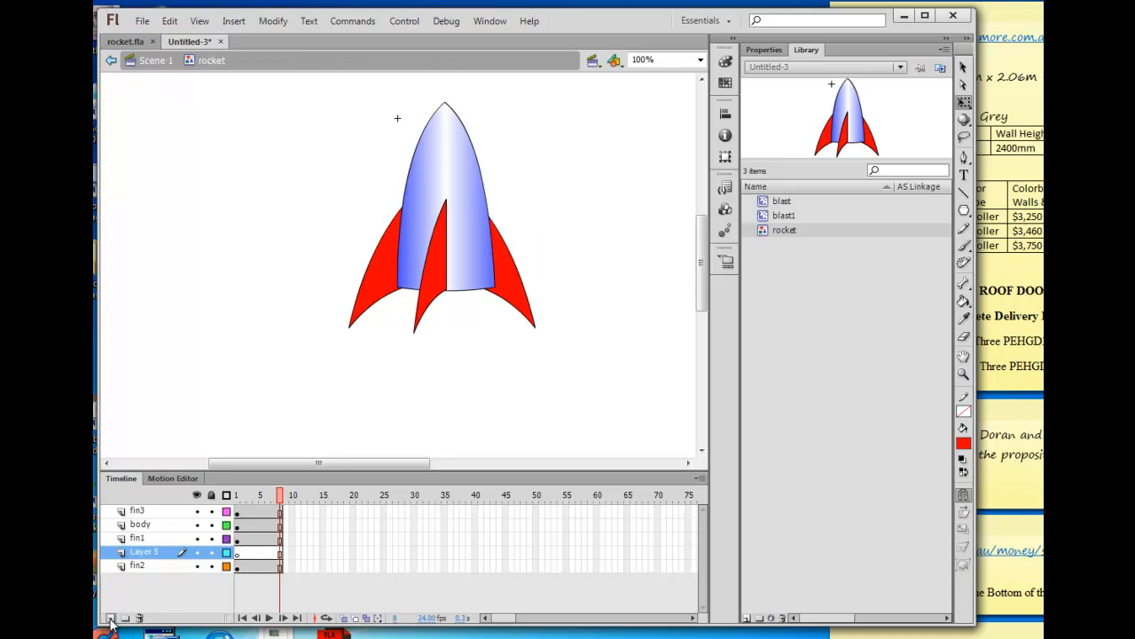
pyautogui.doubleClick(146, 552)
pyautogui.write('fire')
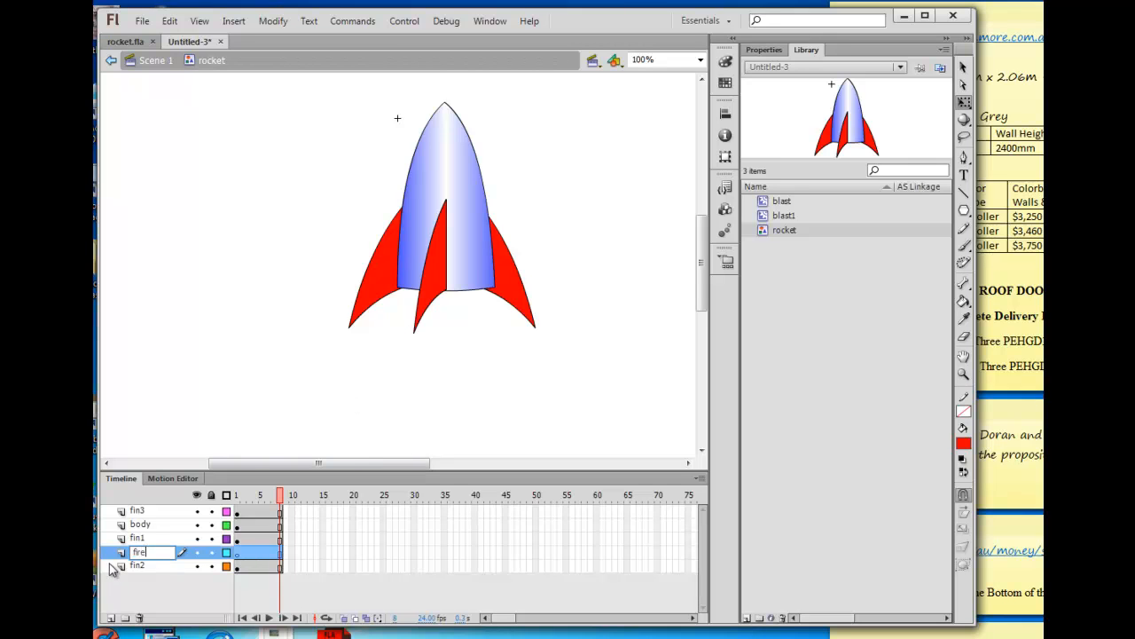
pyautogui.moveTo(121, 550); pyautogui.dragTo(114, 573)
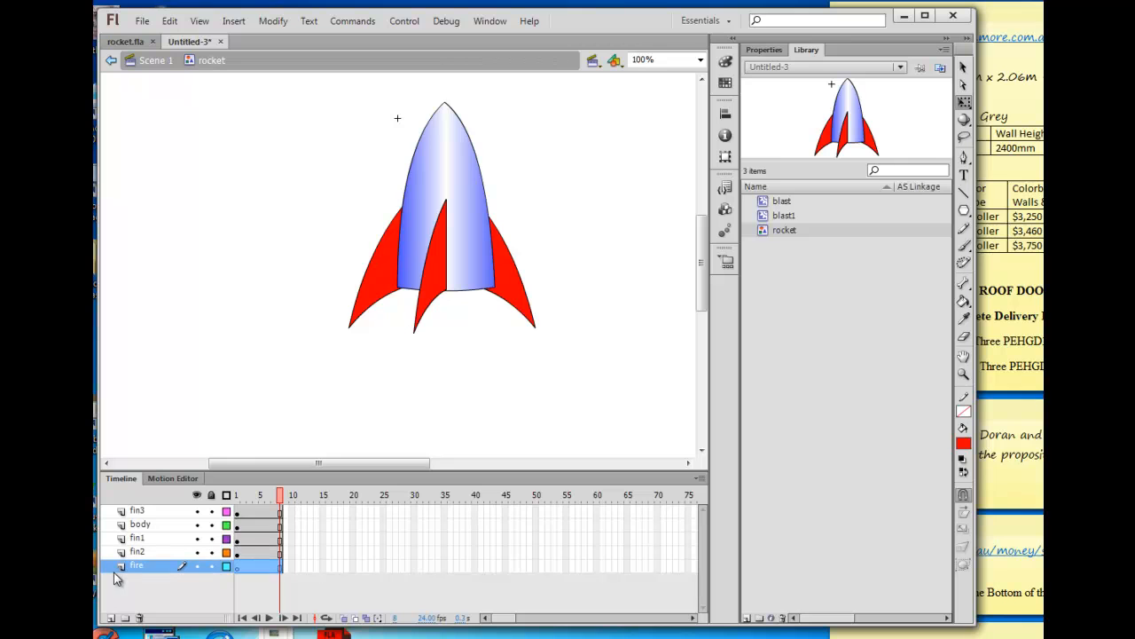
# Place the blast1 symbol in frame 1 of the fire layer, scaled down and positioned beneath the rocket body.
pyautogui.click(237, 565)
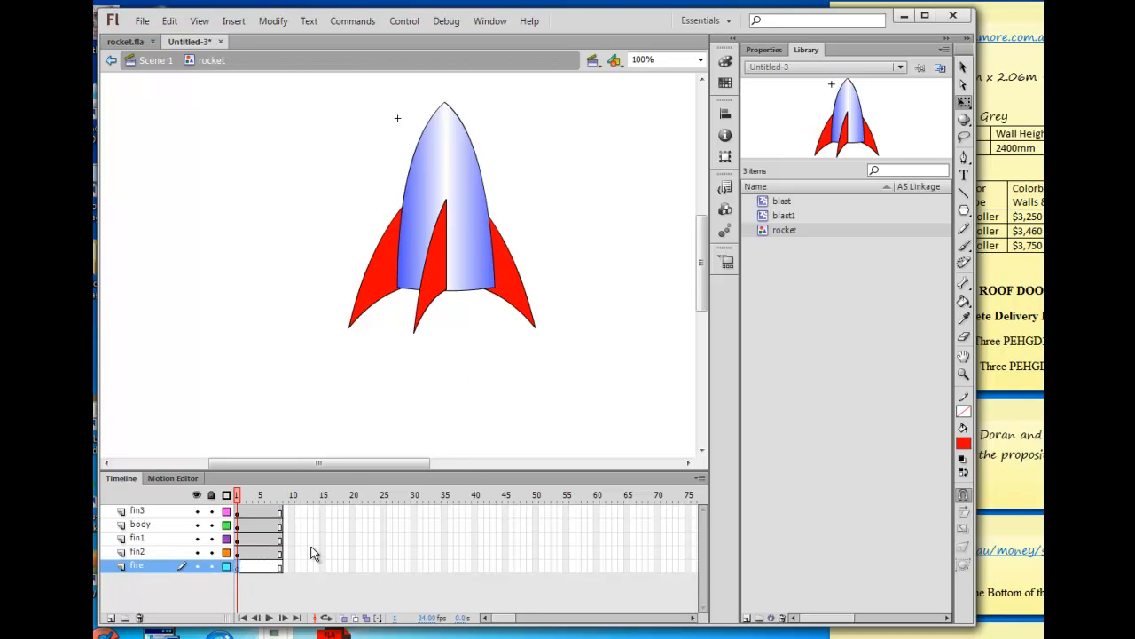
pyautogui.click(768, 218)
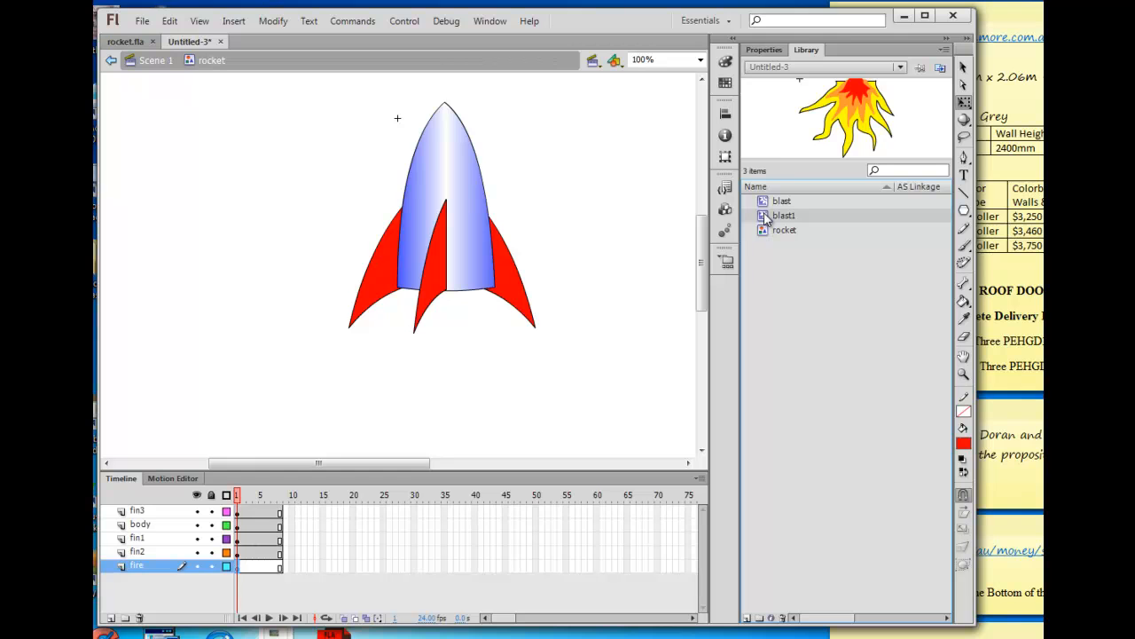
pyautogui.moveTo(765, 220); pyautogui.dragTo(448, 370)
pyautogui.scroll(-3, 603, 355)
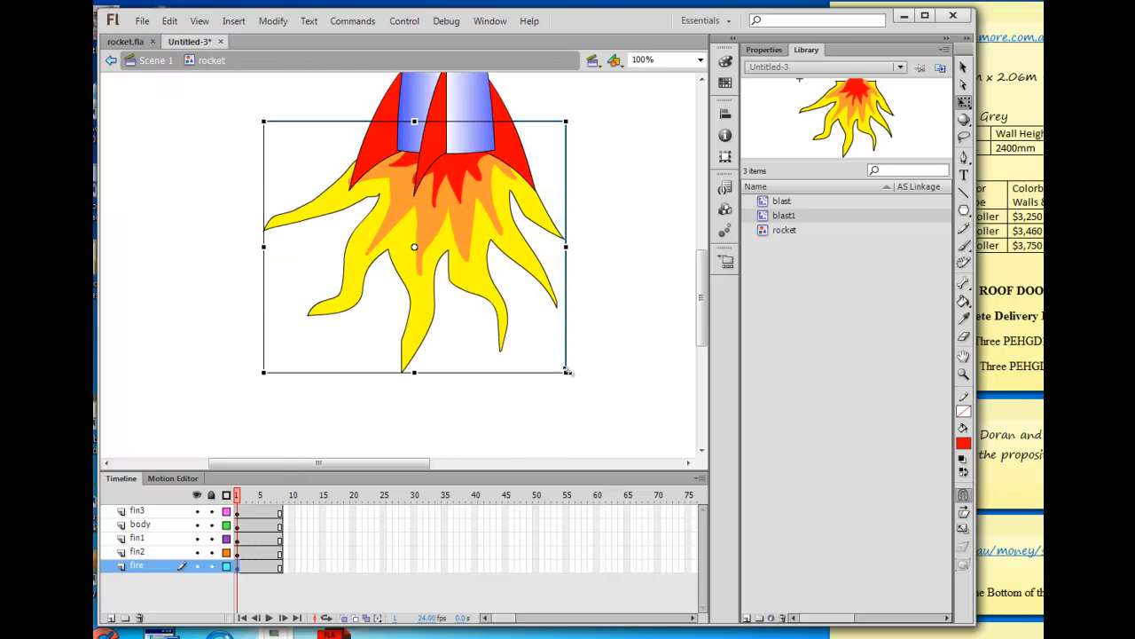
pyautogui.moveTo(566, 370); pyautogui.dragTo(526, 317)
pyautogui.moveTo(428, 228); pyautogui.dragTo(442, 195)
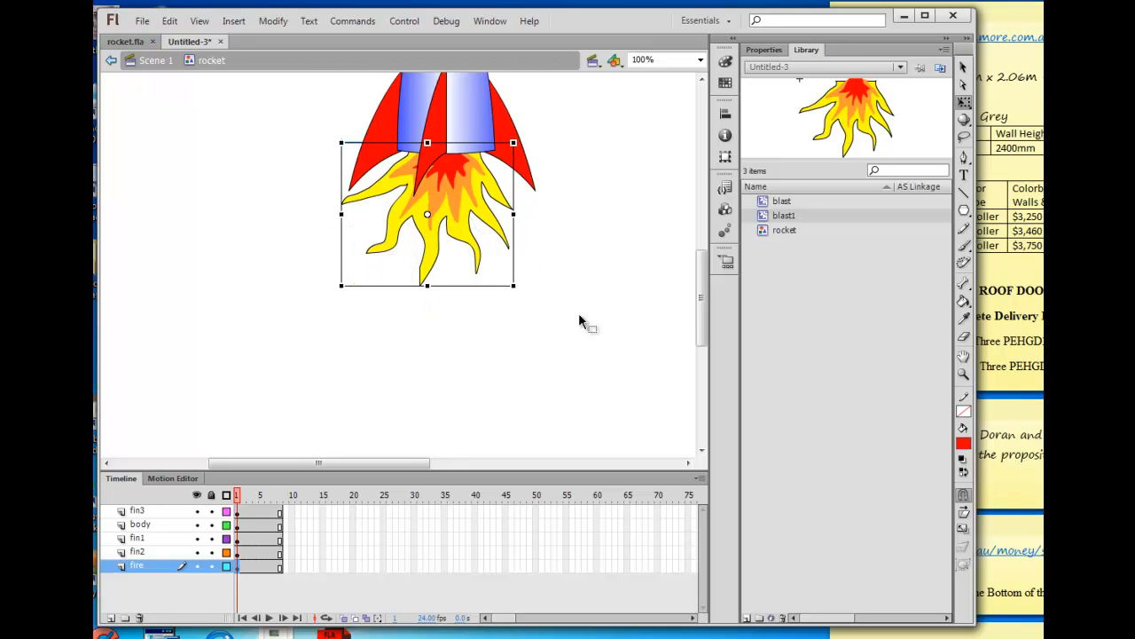
pyautogui.click(588, 410)
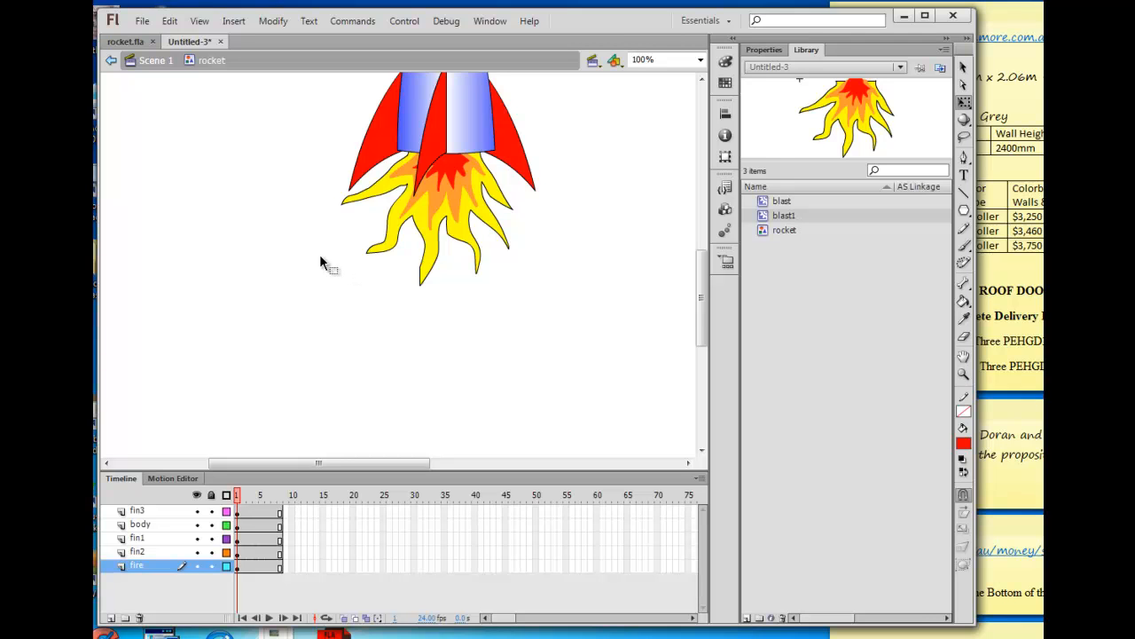
# Place a scaled-down instance of the rocket symbol on the Scene 1 stage and test the movie.
pyautogui.click(156, 60)
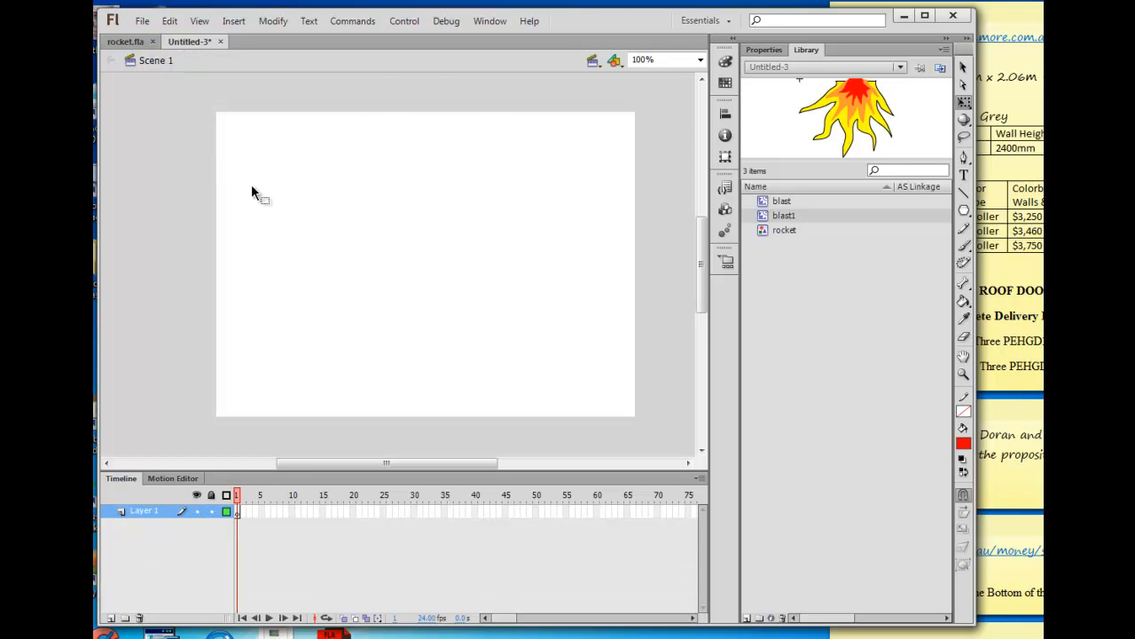
pyautogui.click(764, 231)
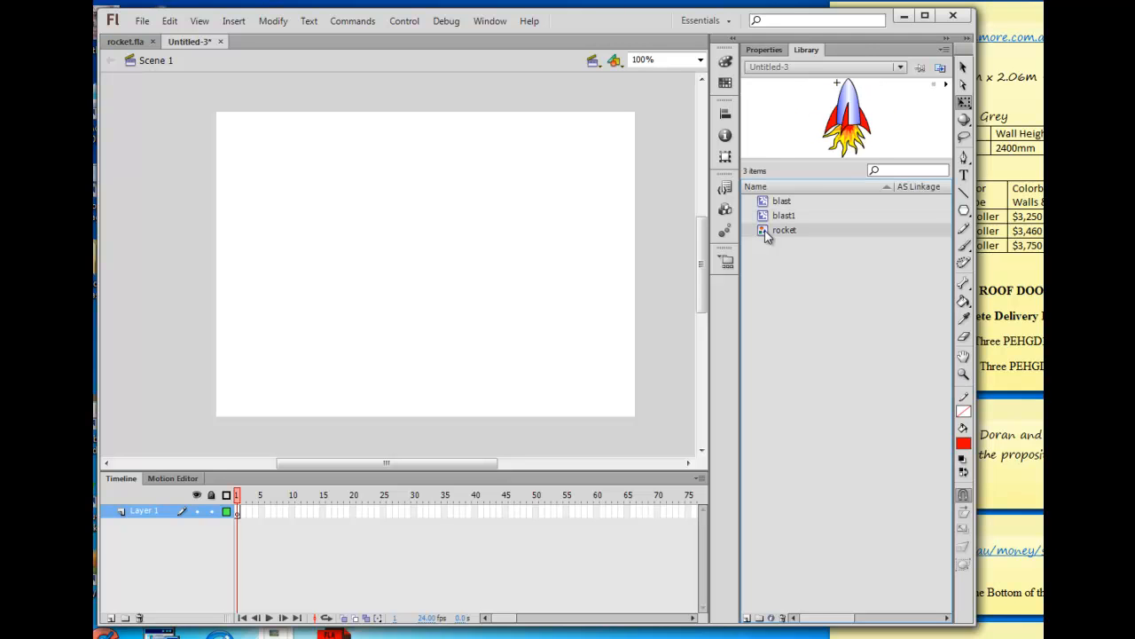
pyautogui.moveTo(765, 230); pyautogui.dragTo(424, 259)
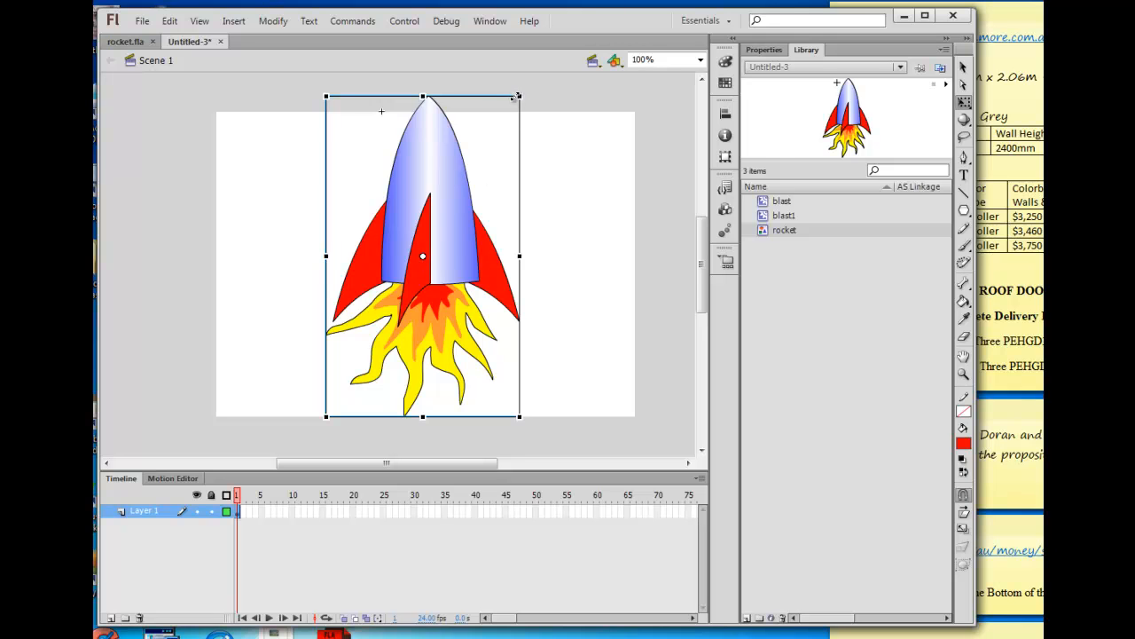
pyautogui.keyDown('alt'); pyautogui.moveTo(517, 96); pyautogui.dragTo(472, 169); pyautogui.keyUp('alt')
pyautogui.moveTo(431, 216); pyautogui.dragTo(398, 228)
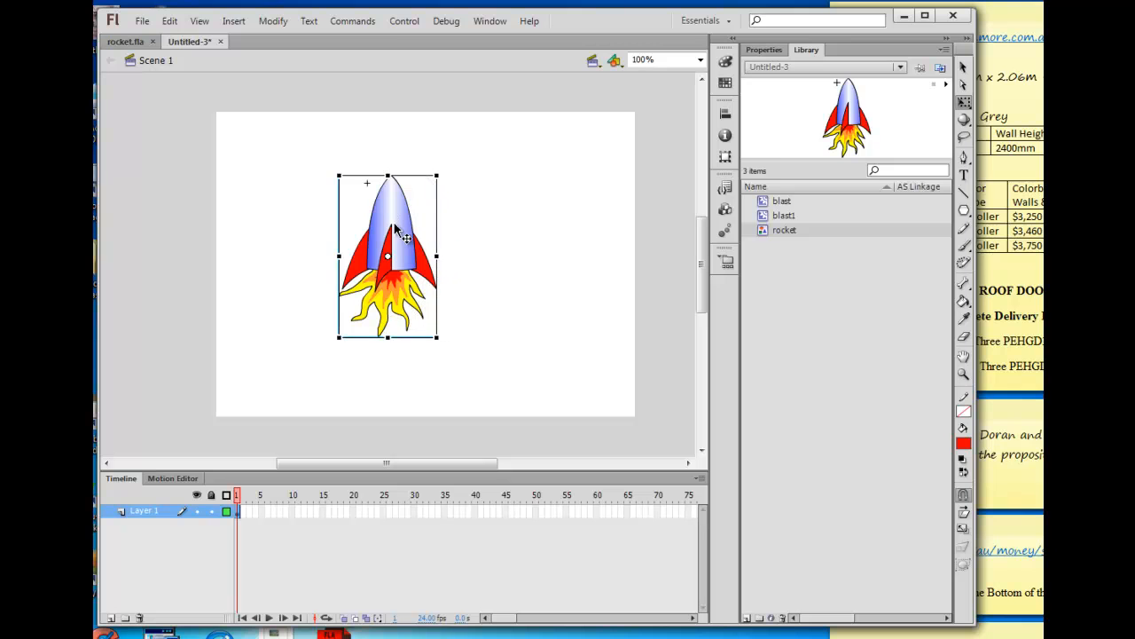
pyautogui.click(513, 301)
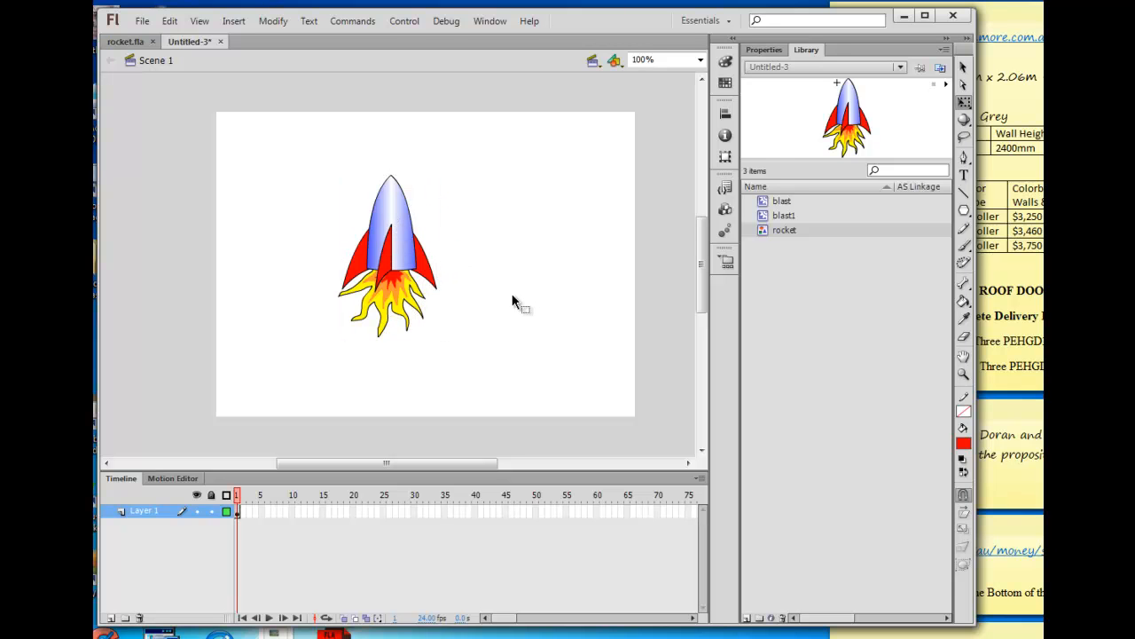
pyautogui.hotkey('ctrl', 'Return')
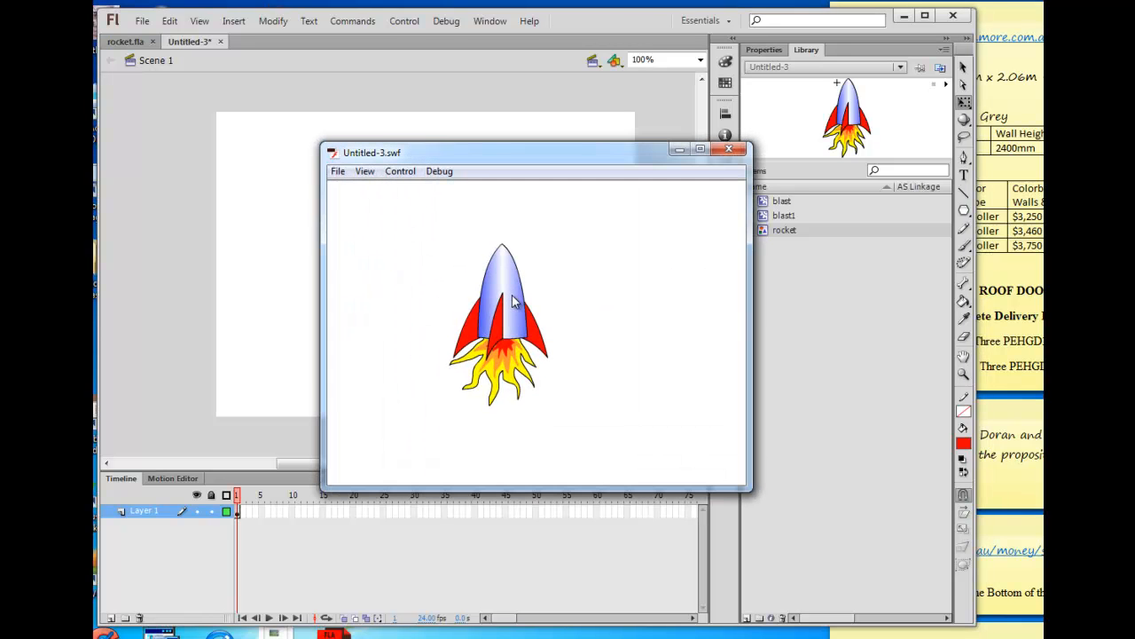
pyautogui.click(728, 152)
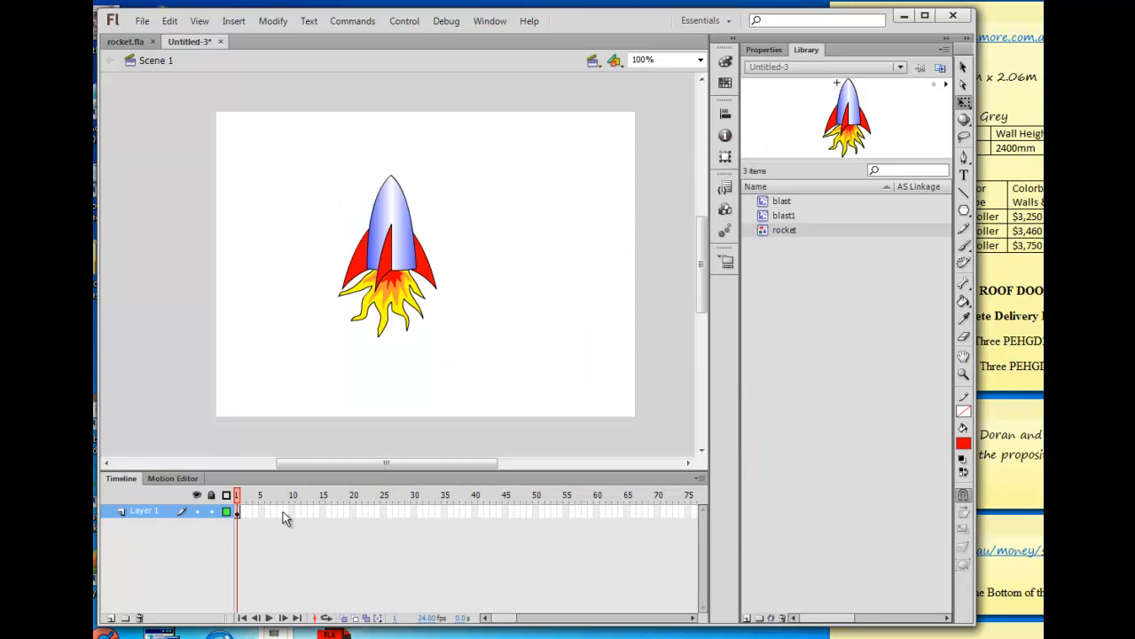
# Inspect the blast1, rocket and blast symbols' timelines for the tweened flame animation, and return to Scene 1.
pyautogui.click(769, 218)
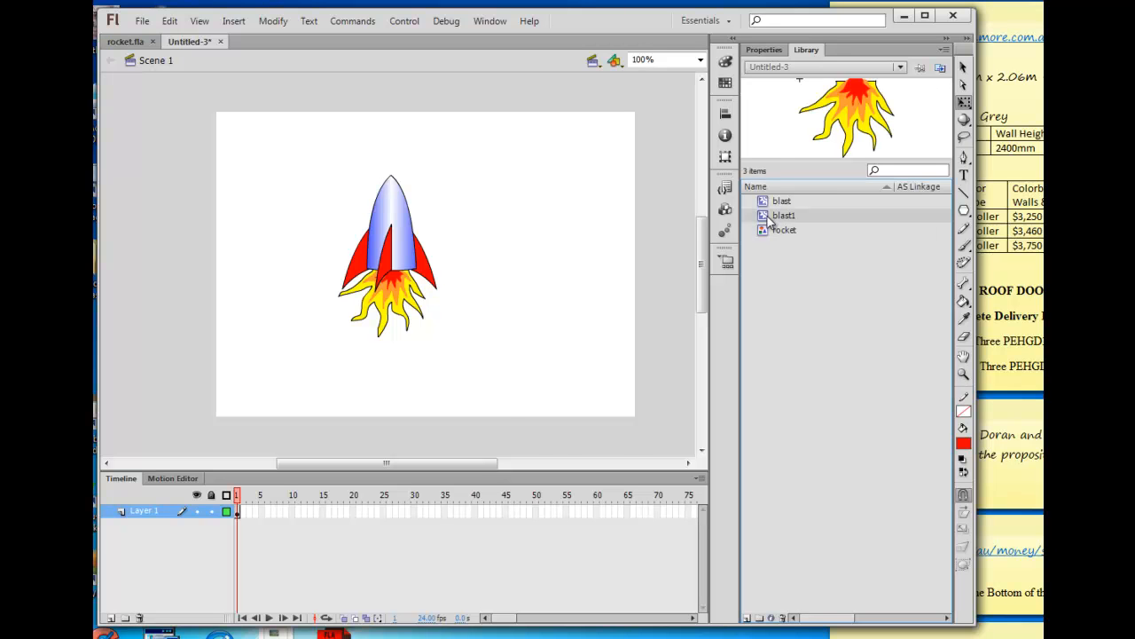
pyautogui.doubleClick(769, 218)
pyautogui.moveTo(384, 463); pyautogui.dragTo(441, 466)
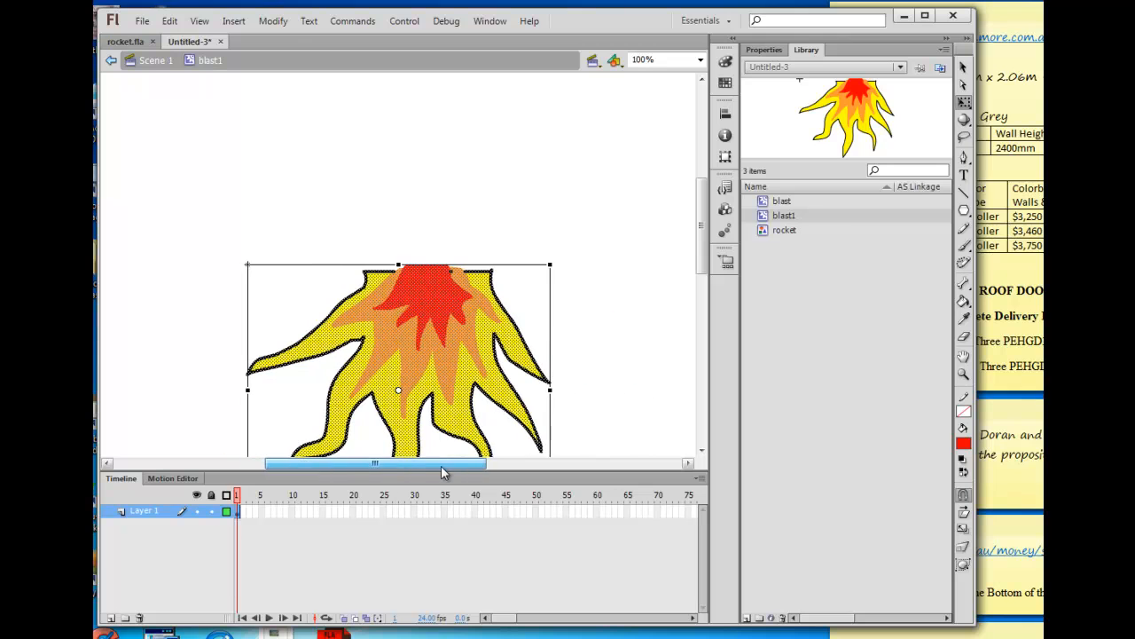
pyautogui.click(769, 203)
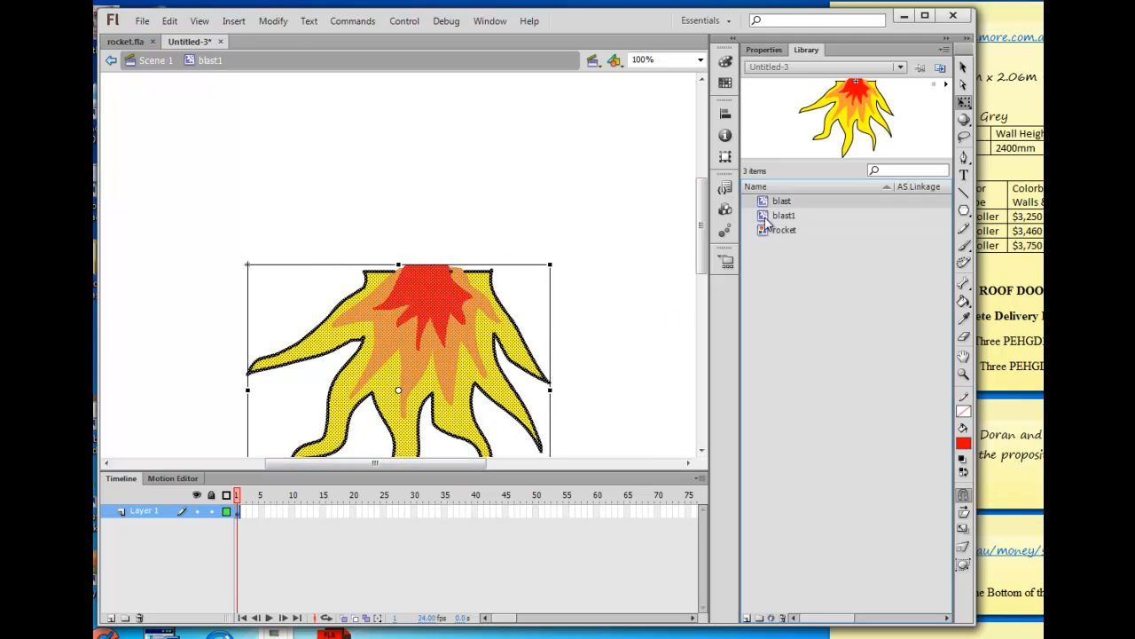
pyautogui.click(768, 219)
pyautogui.click(765, 234)
pyautogui.doubleClick(764, 236)
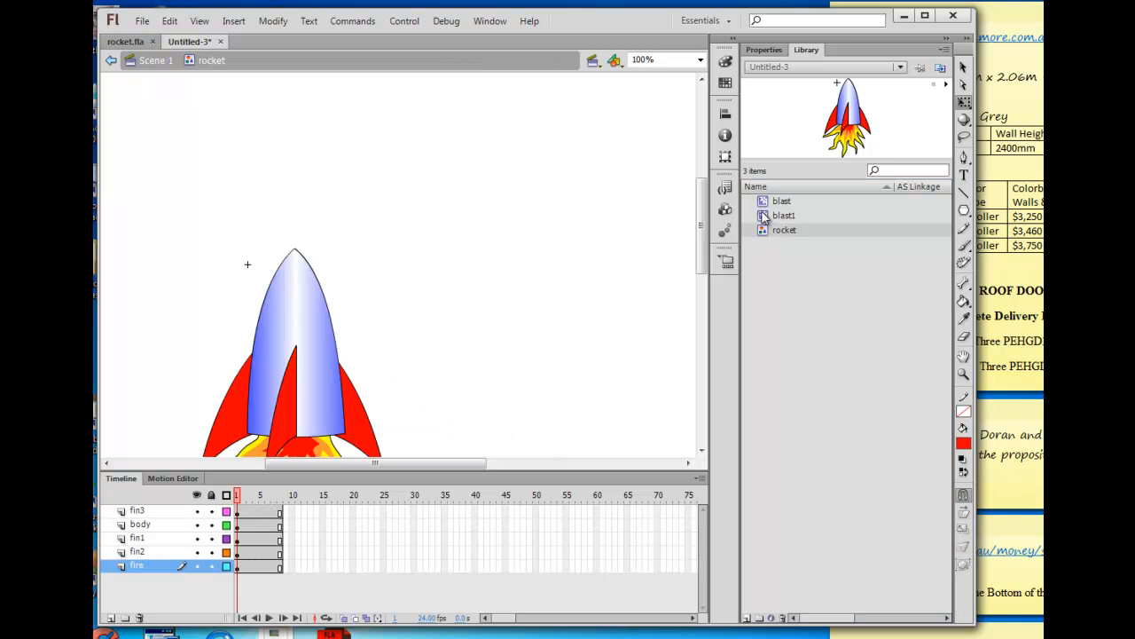
pyautogui.doubleClick(765, 217)
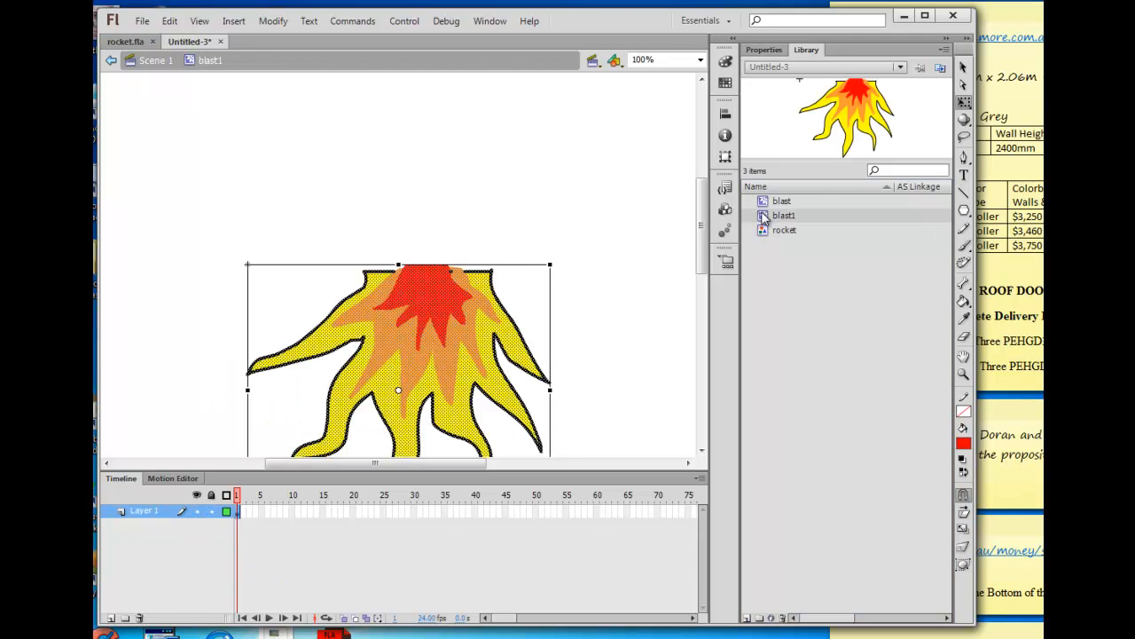
pyautogui.doubleClick(771, 203)
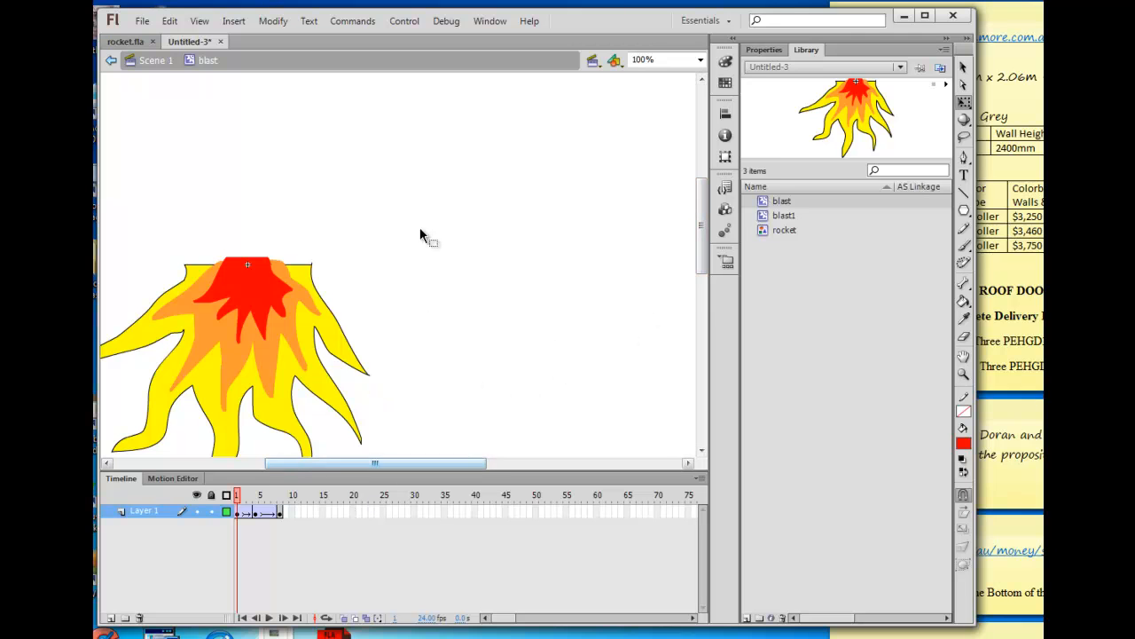
pyautogui.click(152, 61)
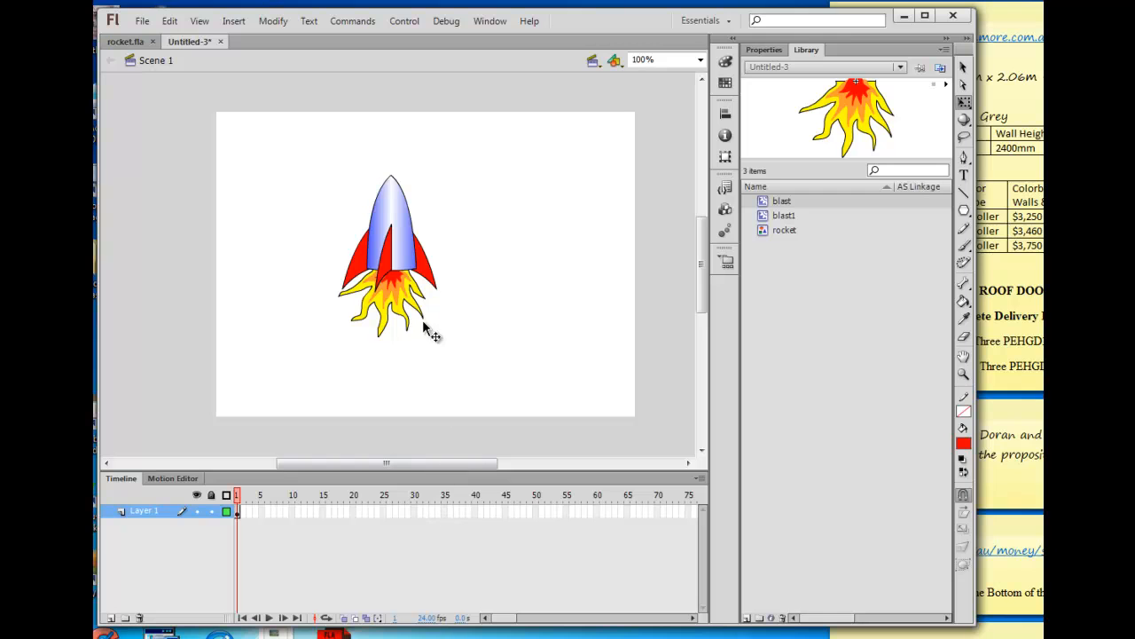
# Open the rocket symbol for editing and replace the blast1 flame on the fire layer with the blast symbol.
pyautogui.doubleClick(761, 231)
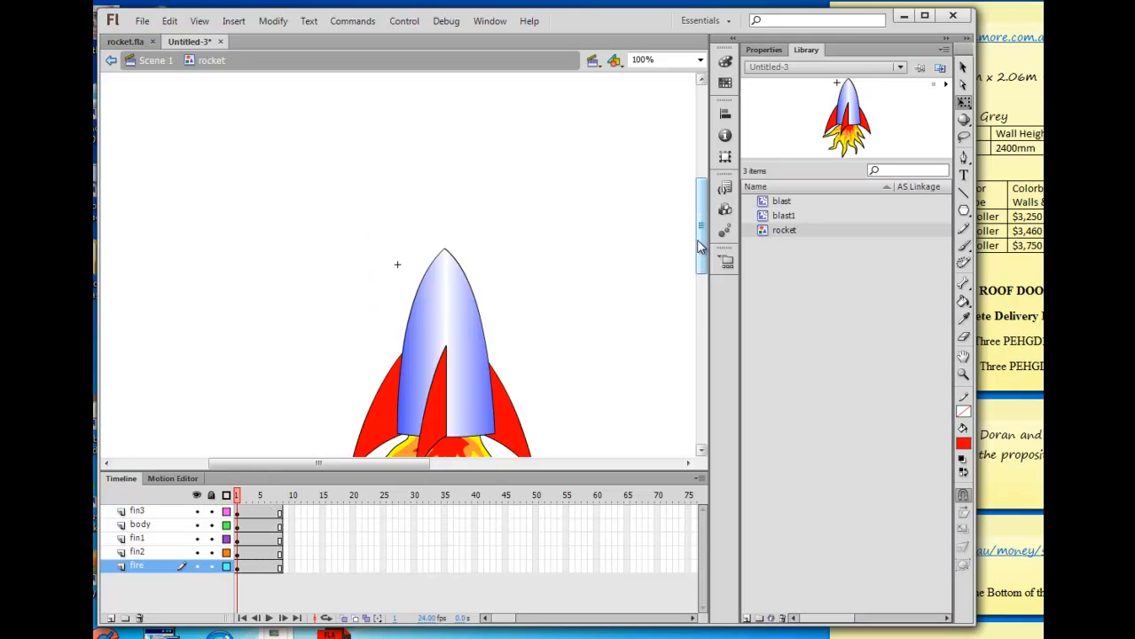
pyautogui.moveTo(700, 244); pyautogui.dragTo(705, 279)
pyautogui.click(444, 341)
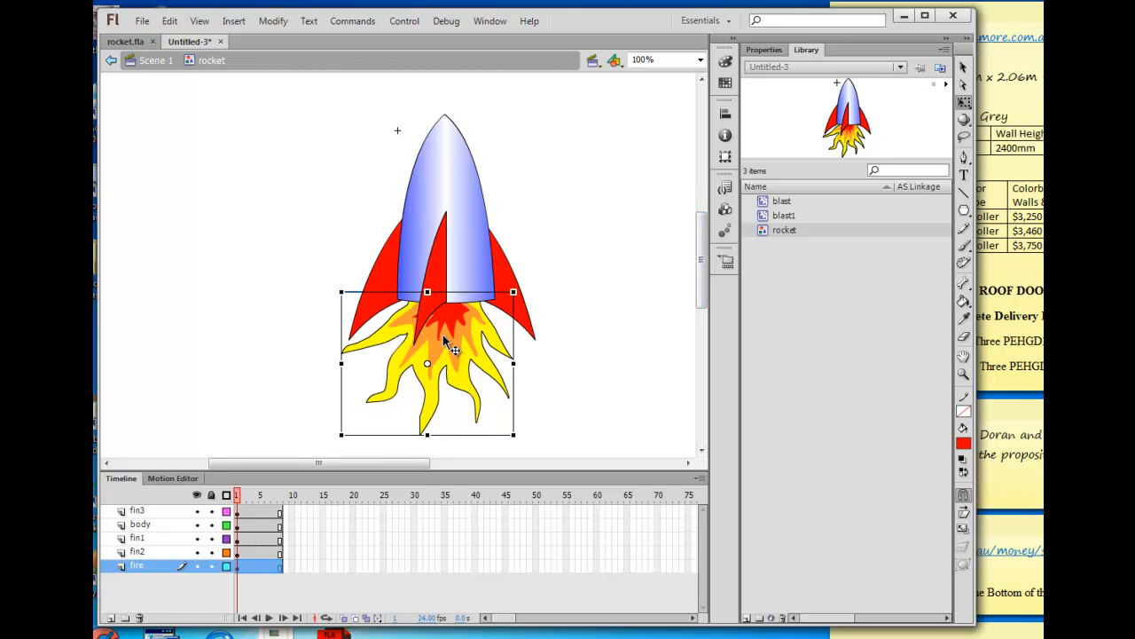
pyautogui.press('Delete')
pyautogui.click(777, 203)
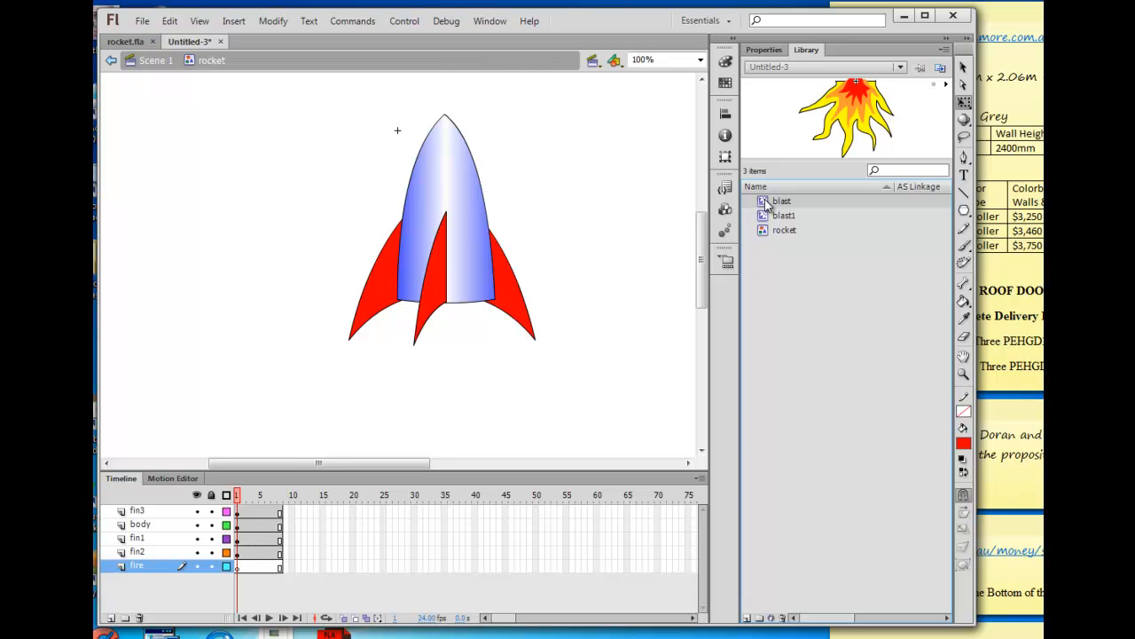
pyautogui.rightClick(767, 202)
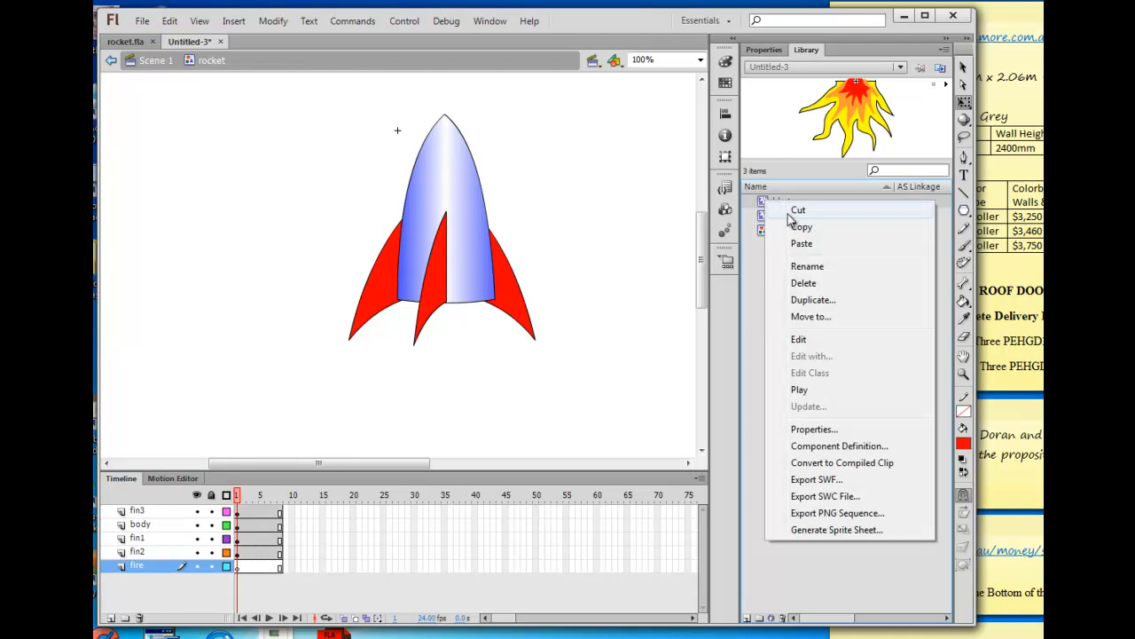
pyautogui.click(760, 203)
pyautogui.moveTo(762, 202); pyautogui.dragTo(453, 354)
# Scale the blast flame down to slightly more than the rocket body's width and position it directly under the body.
pyautogui.moveTo(605, 229); pyautogui.dragTo(517, 290)
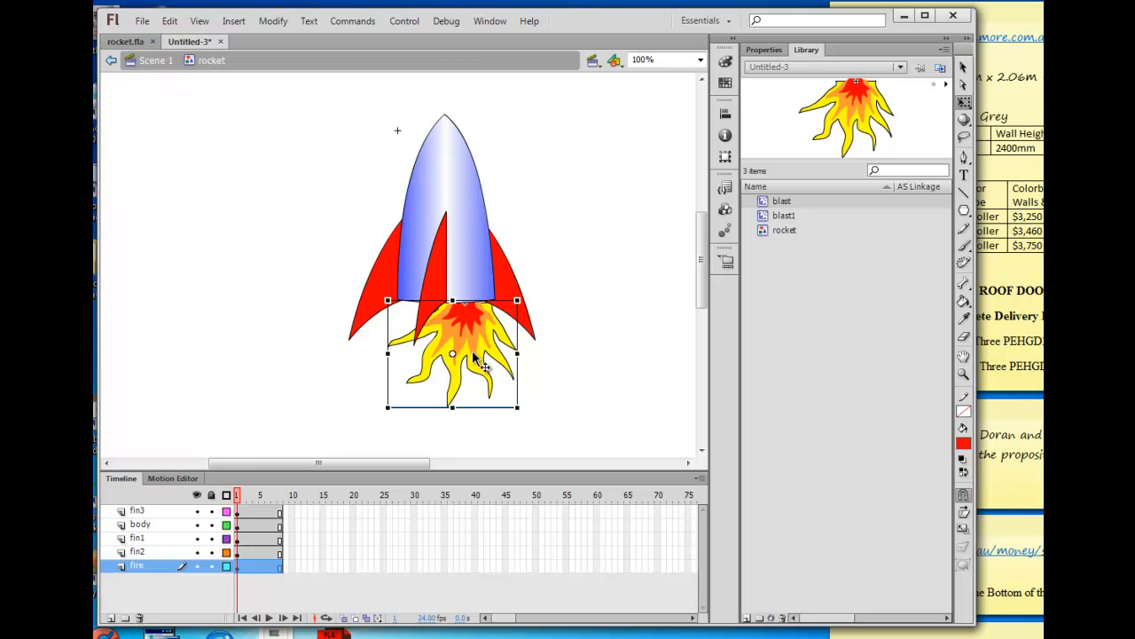
pyautogui.moveTo(473, 352); pyautogui.dragTo(448, 349)
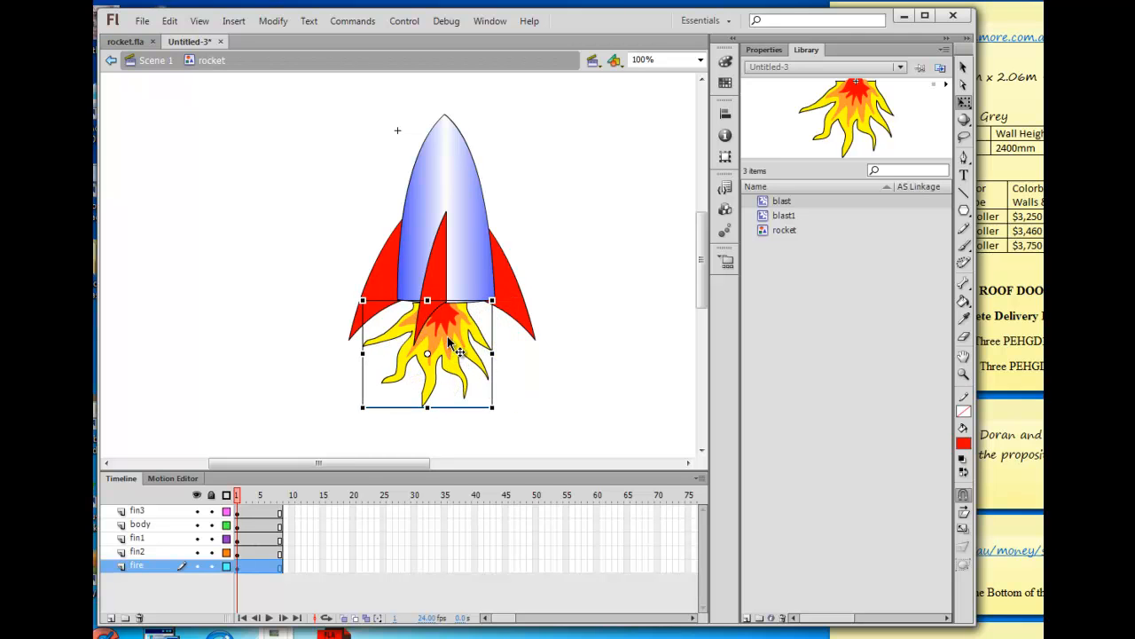
pyautogui.press('Up')
pyautogui.press('Up')
pyautogui.press('Up')
pyautogui.press('Up')
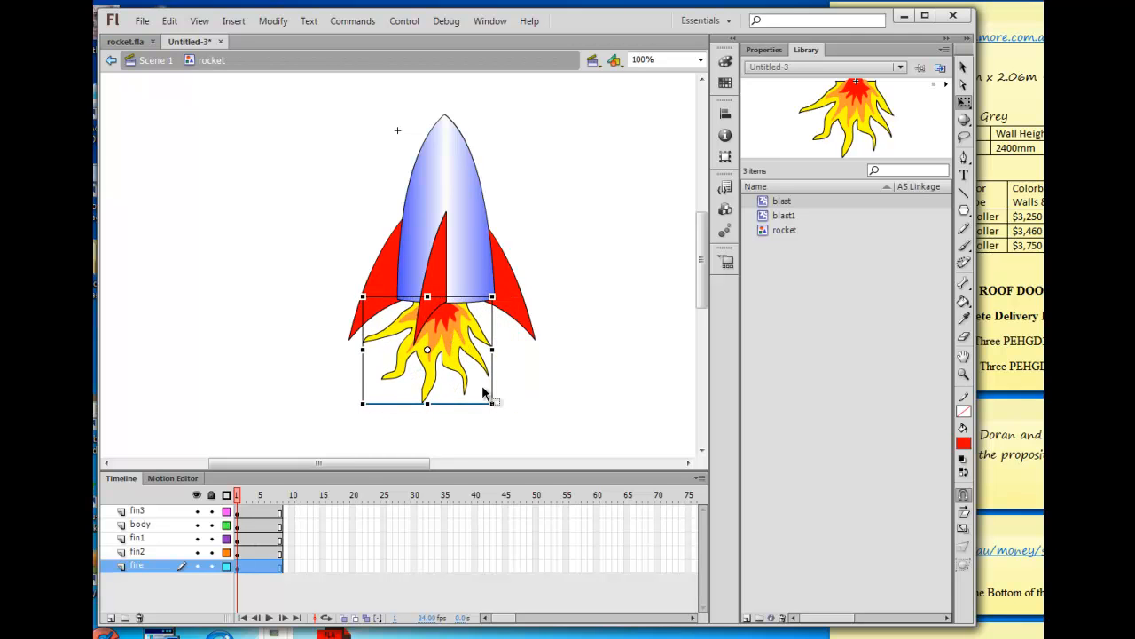
# Enlarge the blast flame slightly and nudge it right and down to line up with the rocket's base.
pyautogui.moveTo(493, 403); pyautogui.dragTo(505, 414)
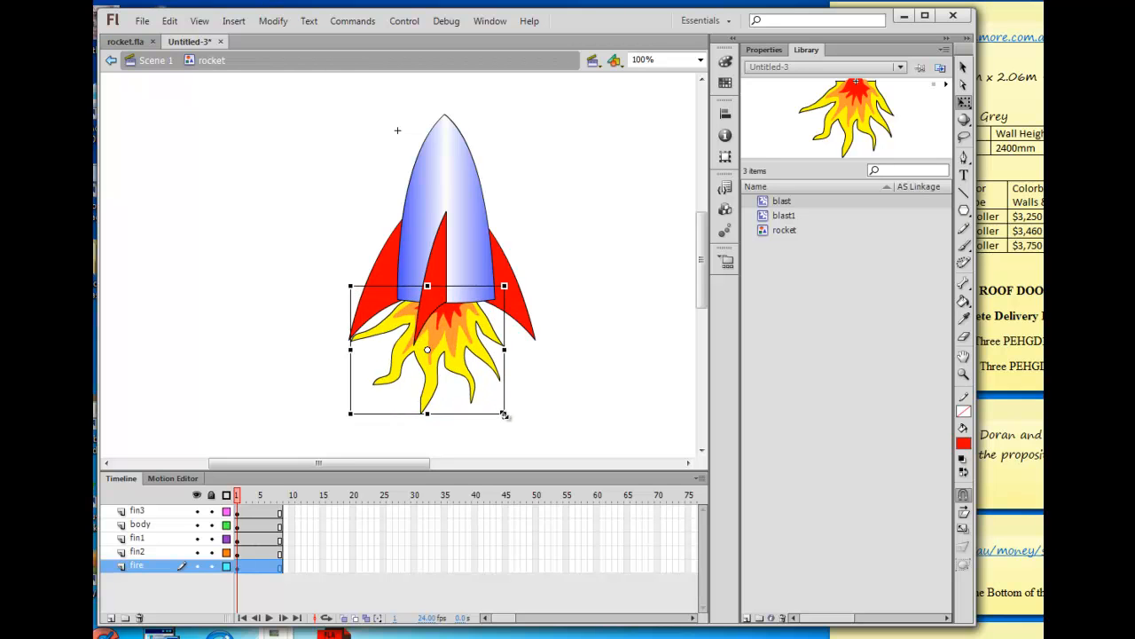
pyautogui.press('Right')
pyautogui.press('Right')
pyautogui.press('Right')
pyautogui.press('Right')
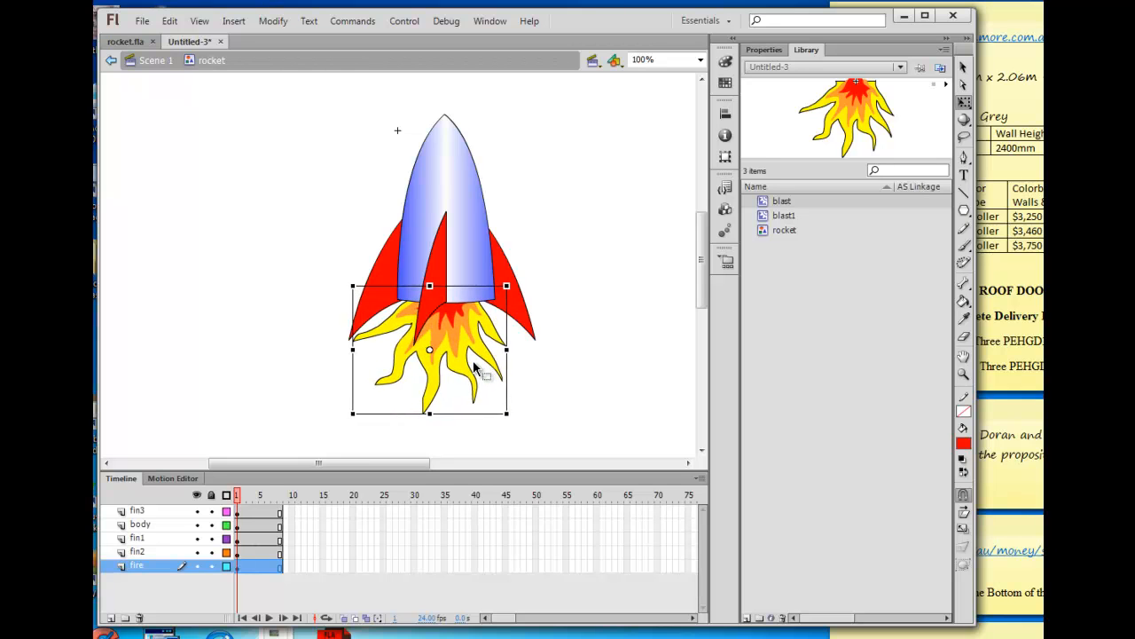
pyautogui.press('Down')
pyautogui.press('Down')
pyautogui.press('Down')
pyautogui.click(570, 366)
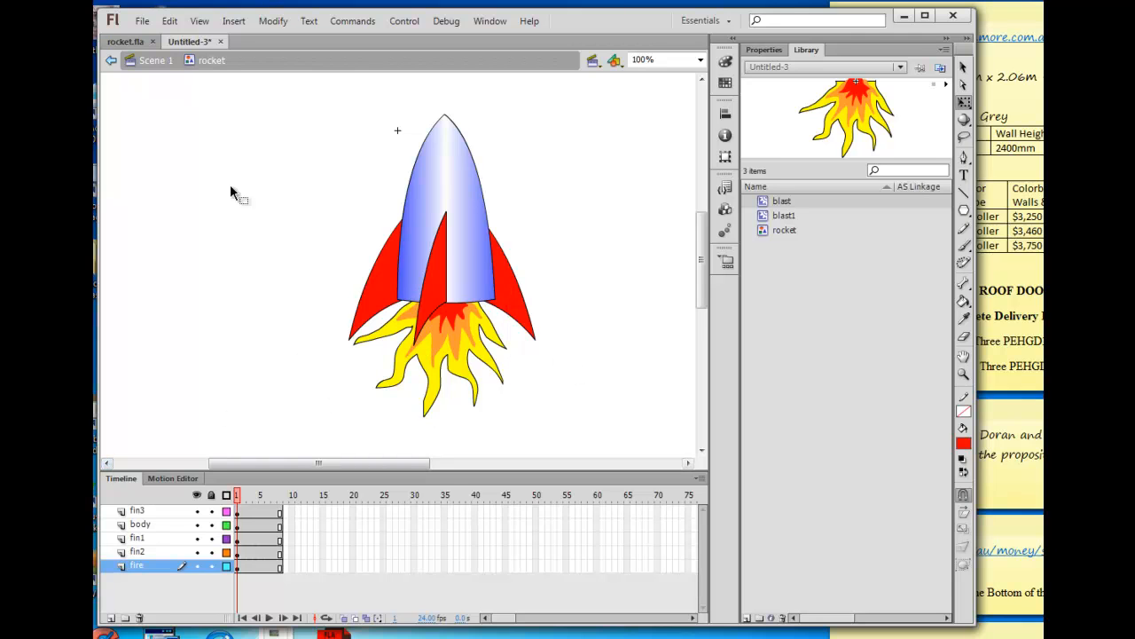
# Return to Scene 1 and replace the rocket on the stage with a new, scaled-down instance of the rocket symbol.
pyautogui.click(152, 60)
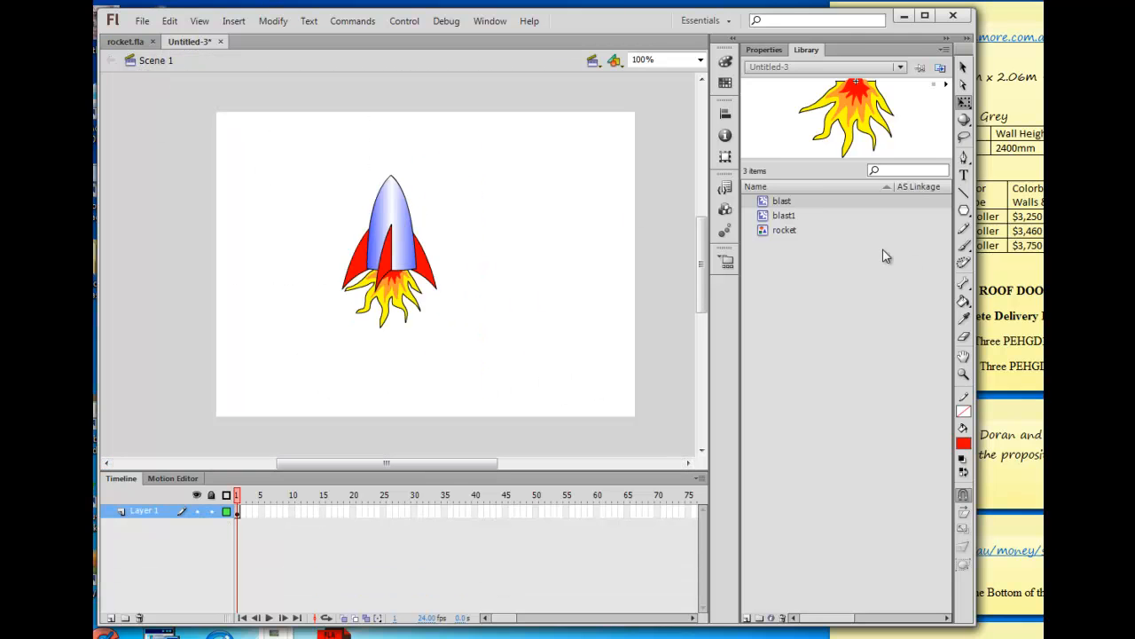
pyautogui.moveTo(778, 236); pyautogui.dragTo(293, 156)
pyautogui.moveTo(480, 317); pyautogui.dragTo(481, 327)
pyautogui.press('Delete')
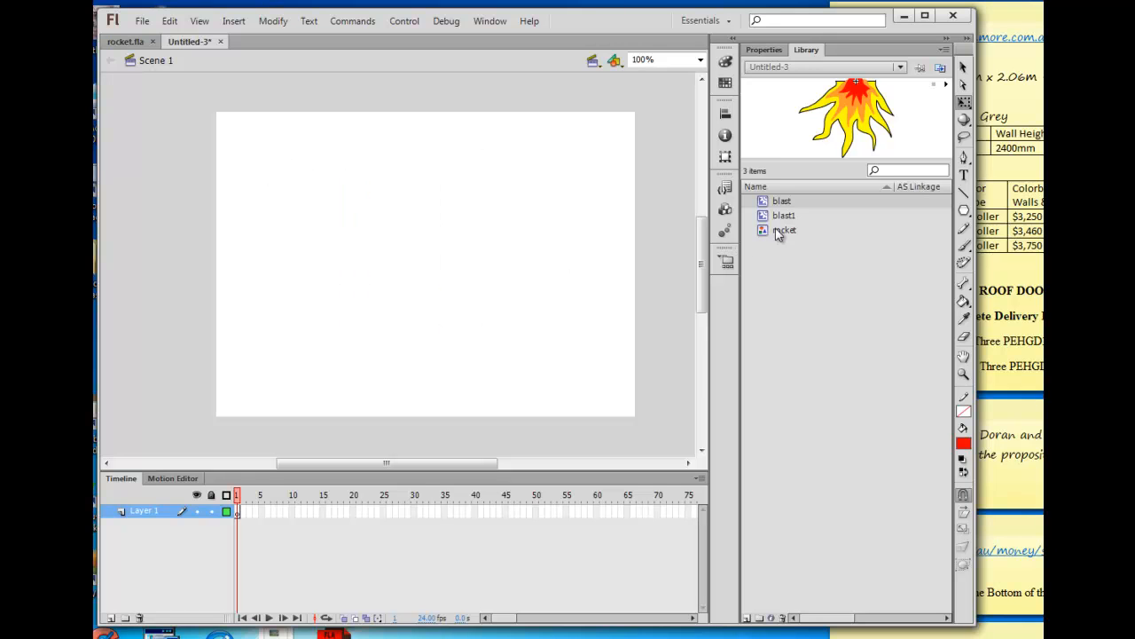
pyautogui.moveTo(763, 232); pyautogui.dragTo(425, 264)
pyautogui.moveTo(518, 106); pyautogui.dragTo(475, 133)
pyautogui.click(507, 197)
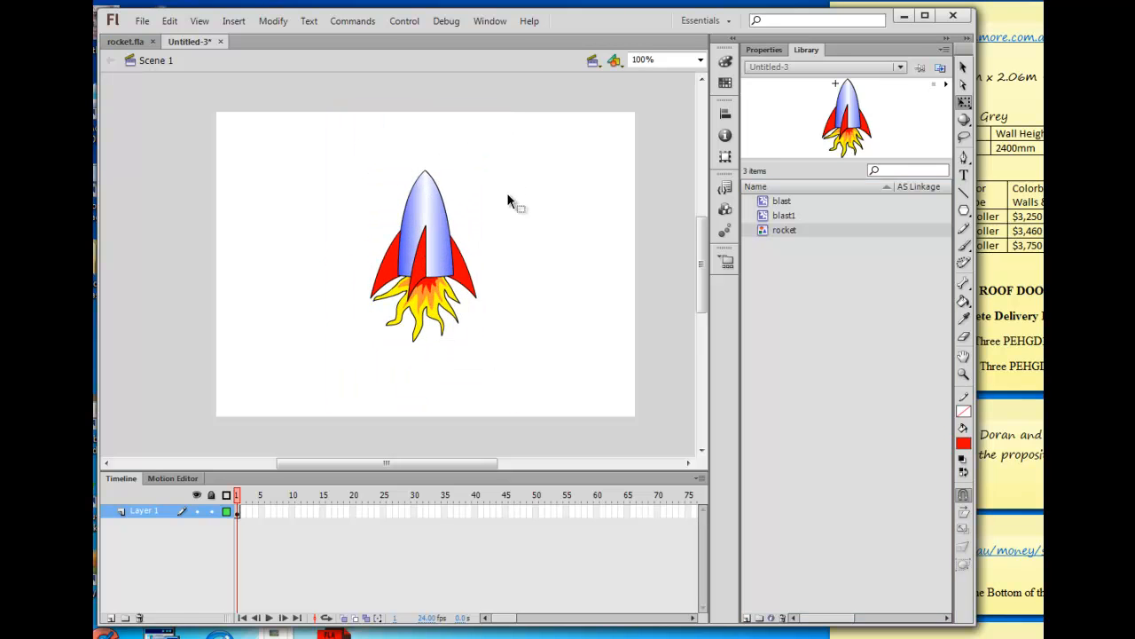
# Test the movie to check the flame animation under the rocket, close the preview and select blast1 in the library.
pyautogui.hotkey('ctrl', 'Return')
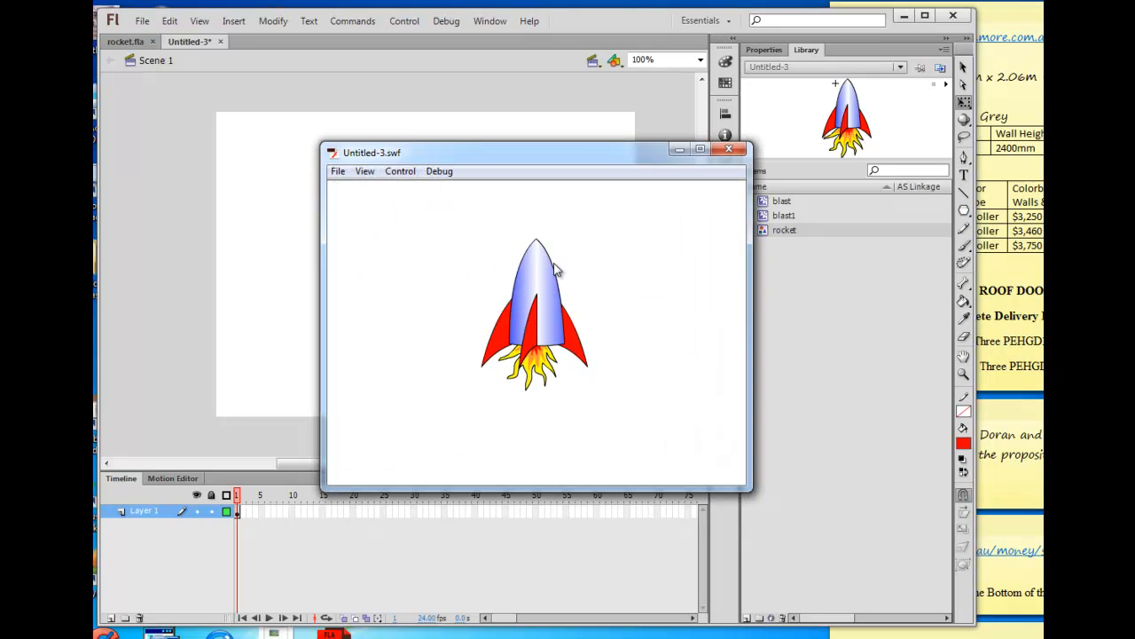
pyautogui.click(730, 150)
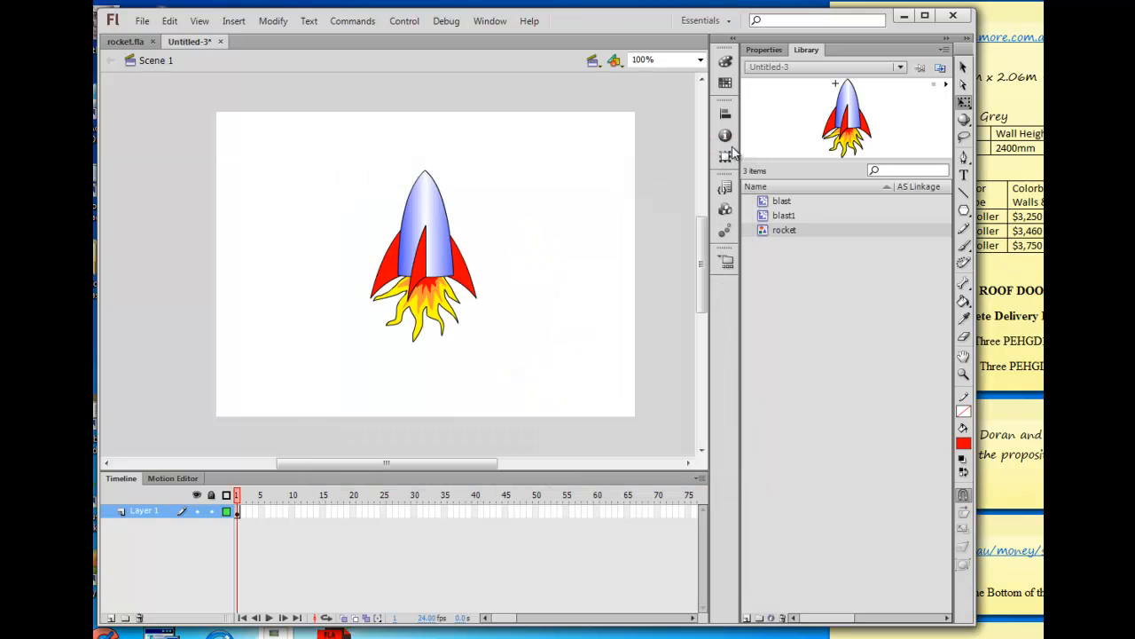
pyautogui.click(770, 217)
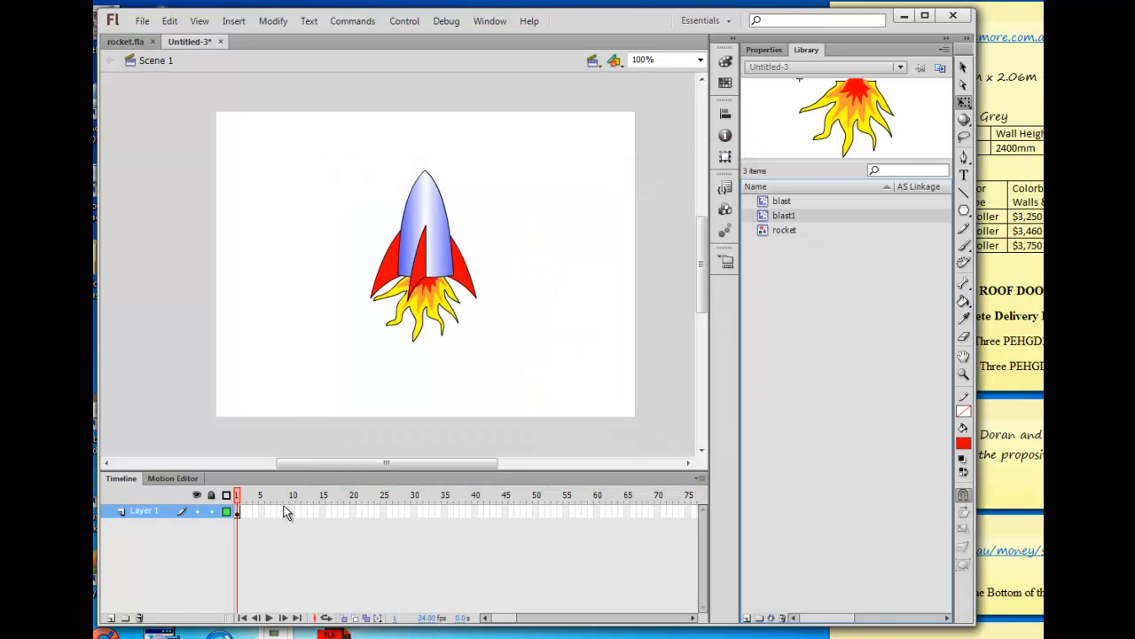
# Move the rocket from the middle of the stage to its lower-left area.
pyautogui.click(763, 203)
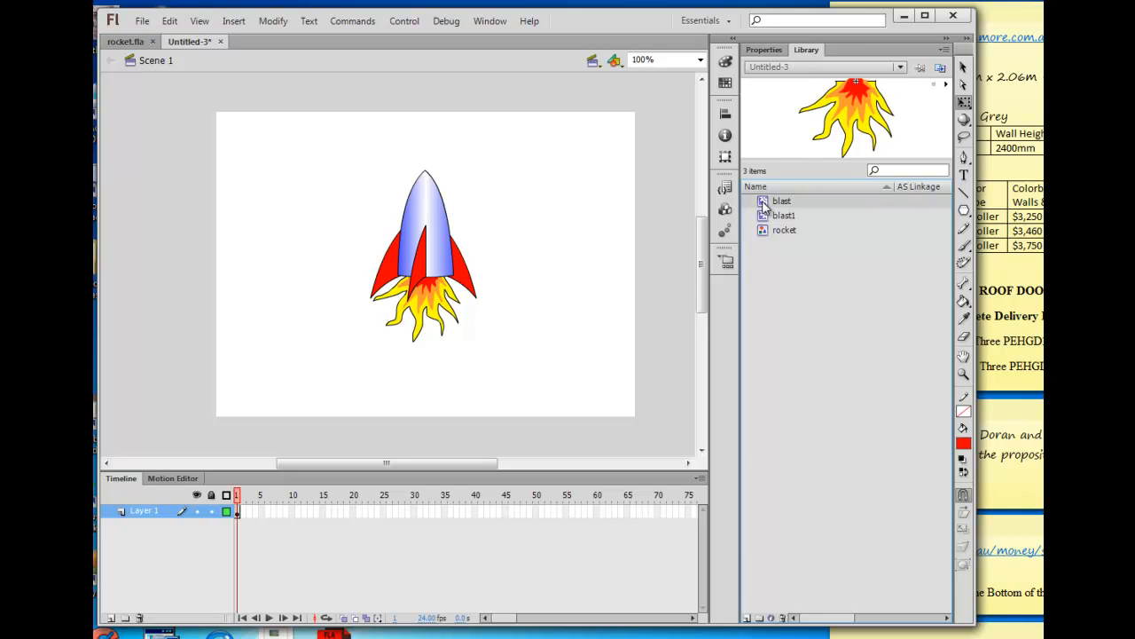
pyautogui.moveTo(764, 203); pyautogui.dragTo(569, 147)
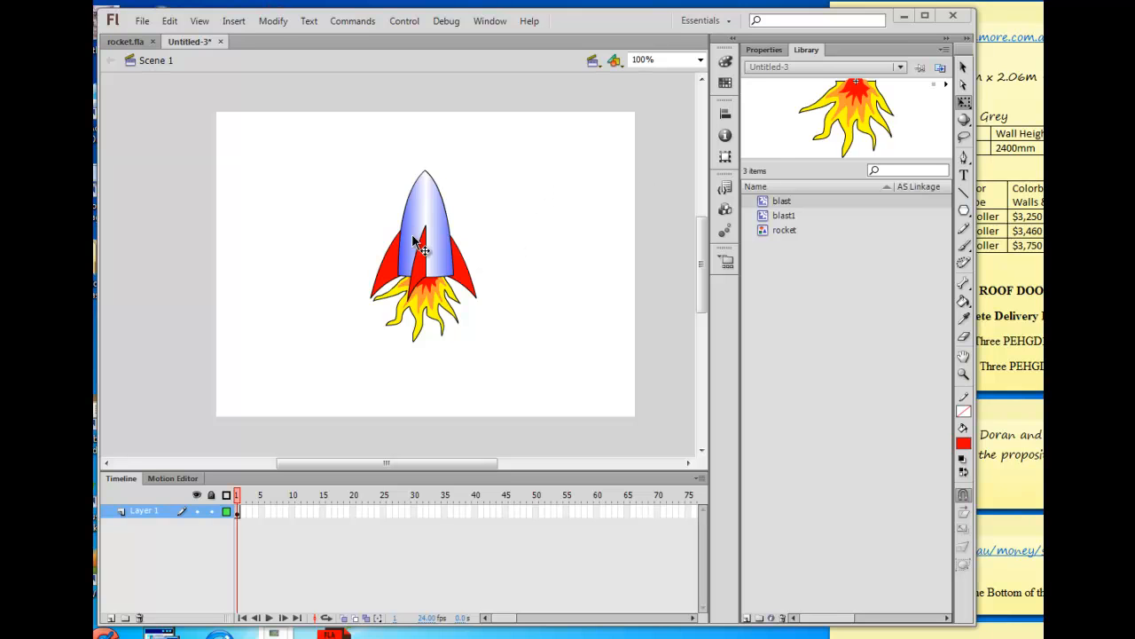
pyautogui.moveTo(431, 214); pyautogui.dragTo(301, 264)
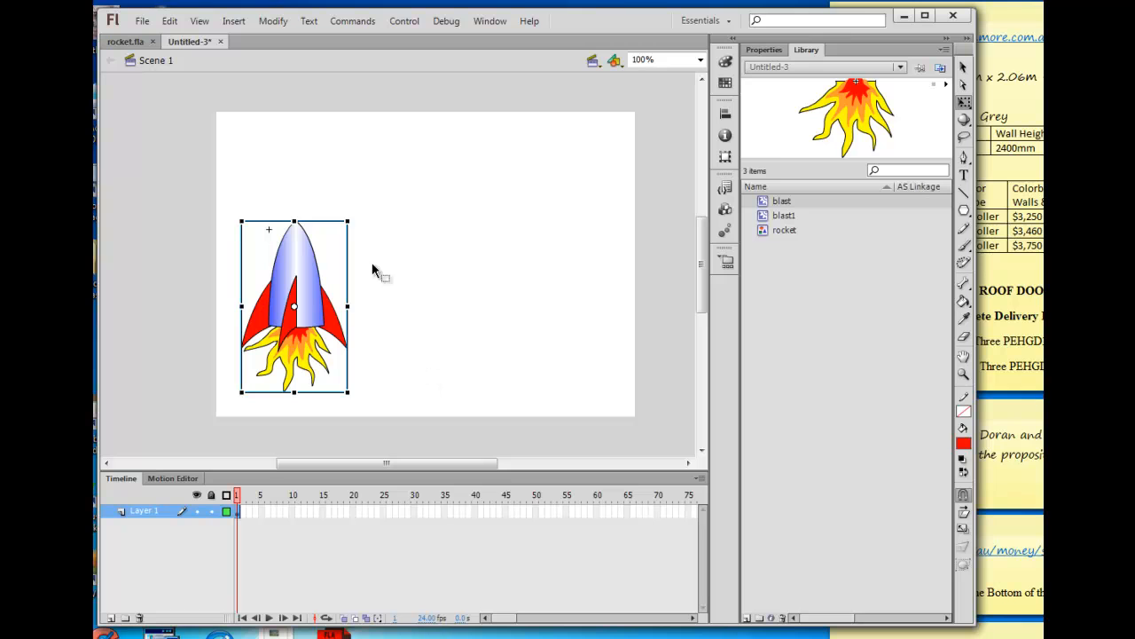
# Rename Layer 1 as rocket.
pyautogui.doubleClick(141, 512)
pyautogui.write('ro')
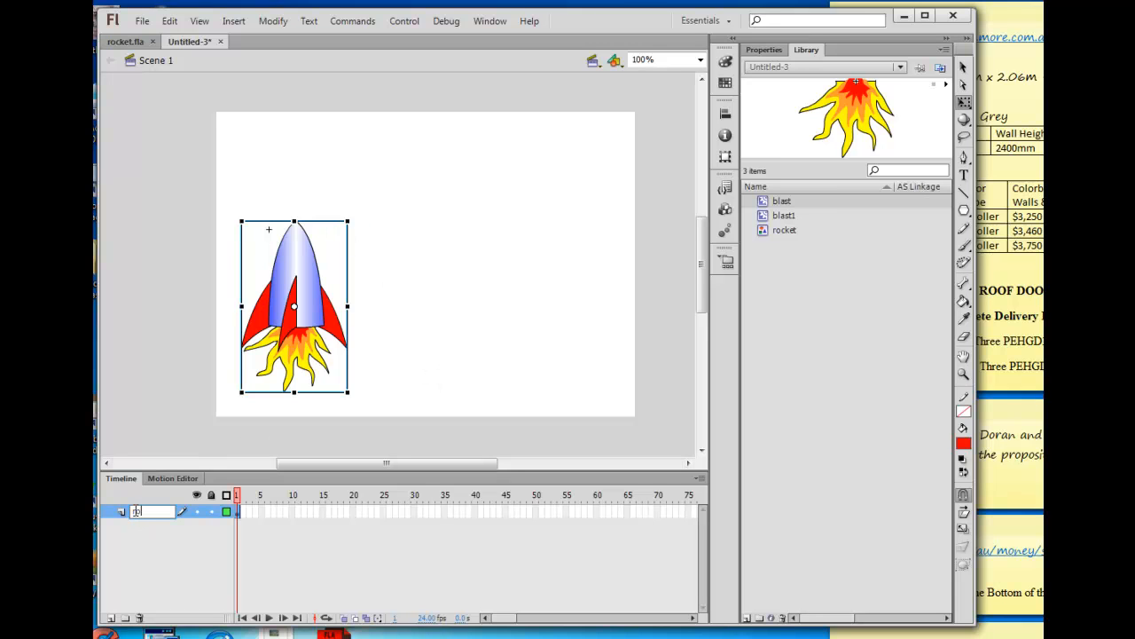
pyautogui.write('cket')
pyautogui.click(139, 551)
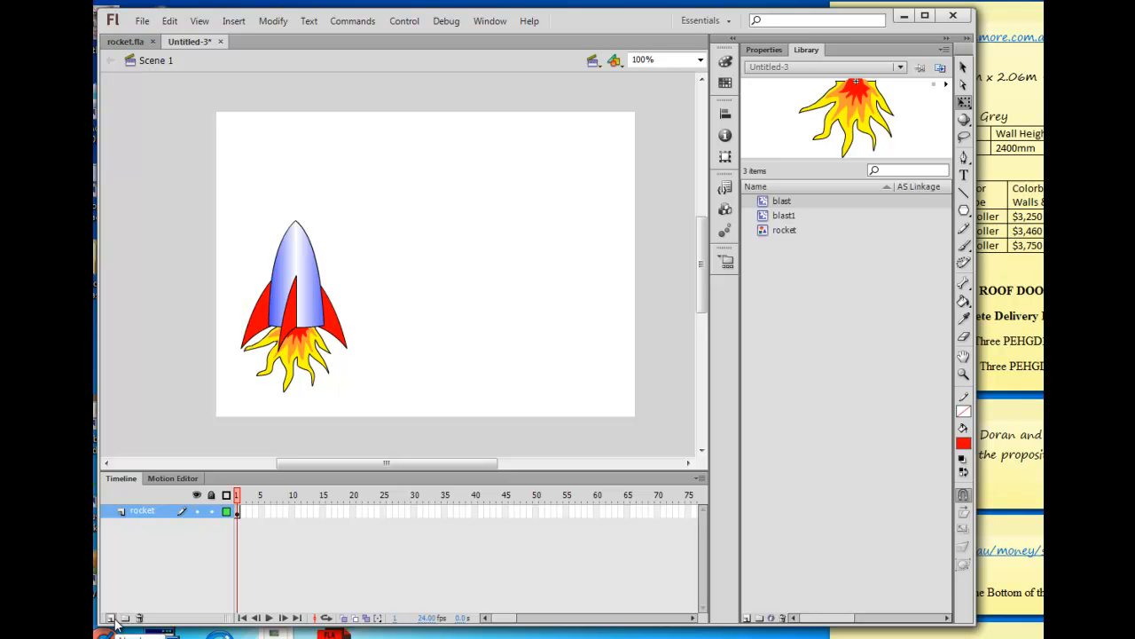
# Add a classic motion guide to the rocket layer and make the guide layer the only selected layer.
pyautogui.rightClick(130, 510)
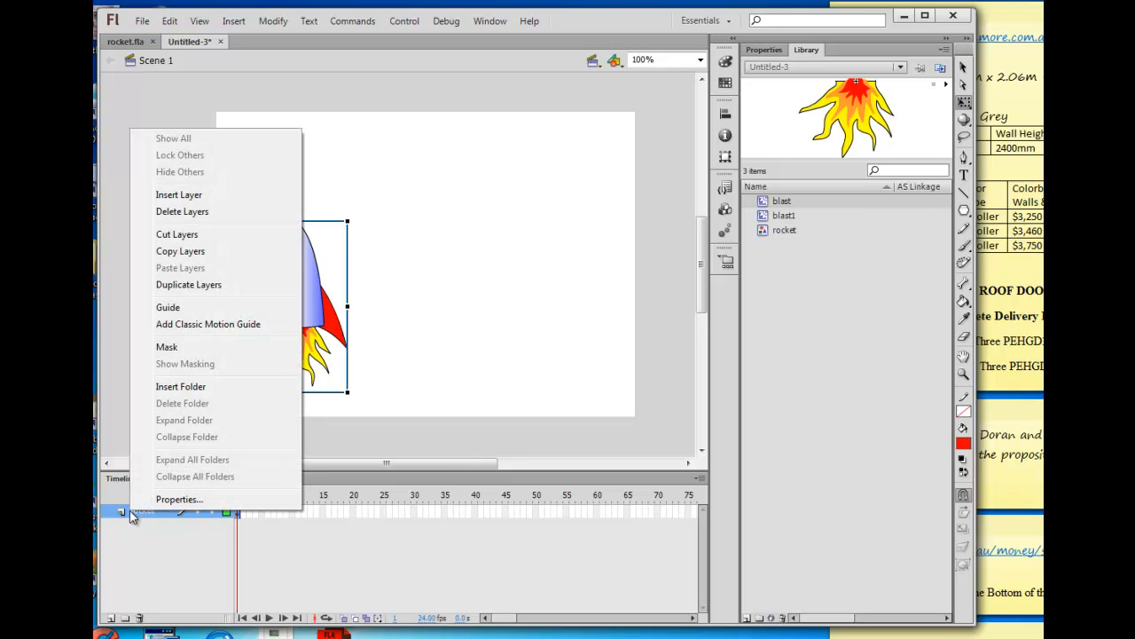
pyautogui.click(224, 325)
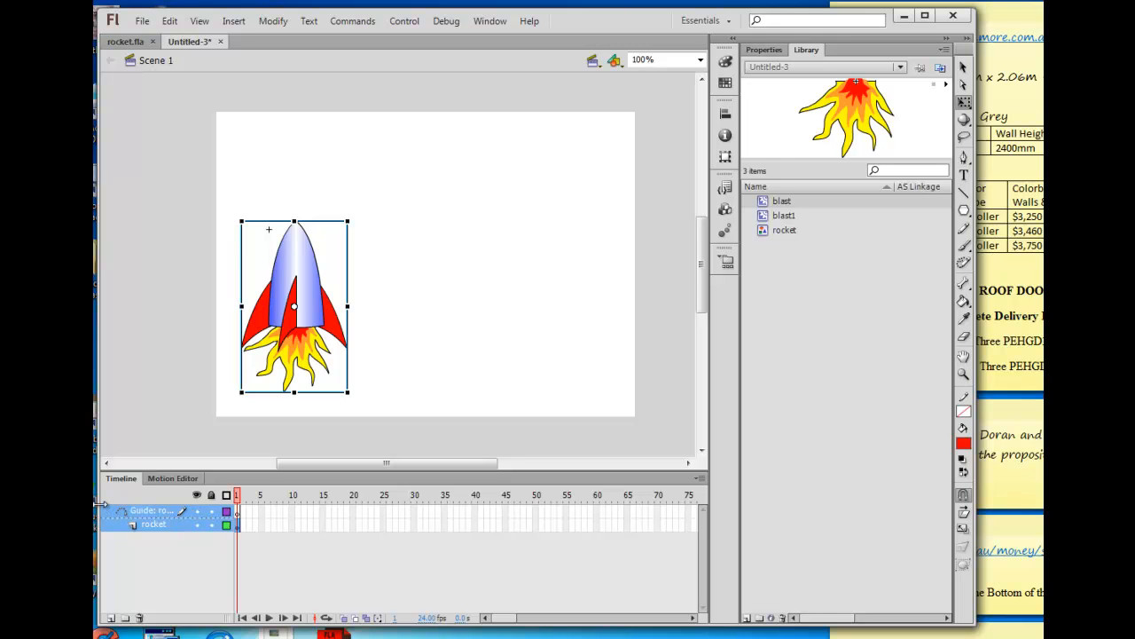
pyautogui.moveTo(100, 503)
pyautogui.mouseDown()
pyautogui.moveTo(87, 503)
pyautogui.moveTo(101, 502)
pyautogui.mouseUp()
pyautogui.click(215, 541)
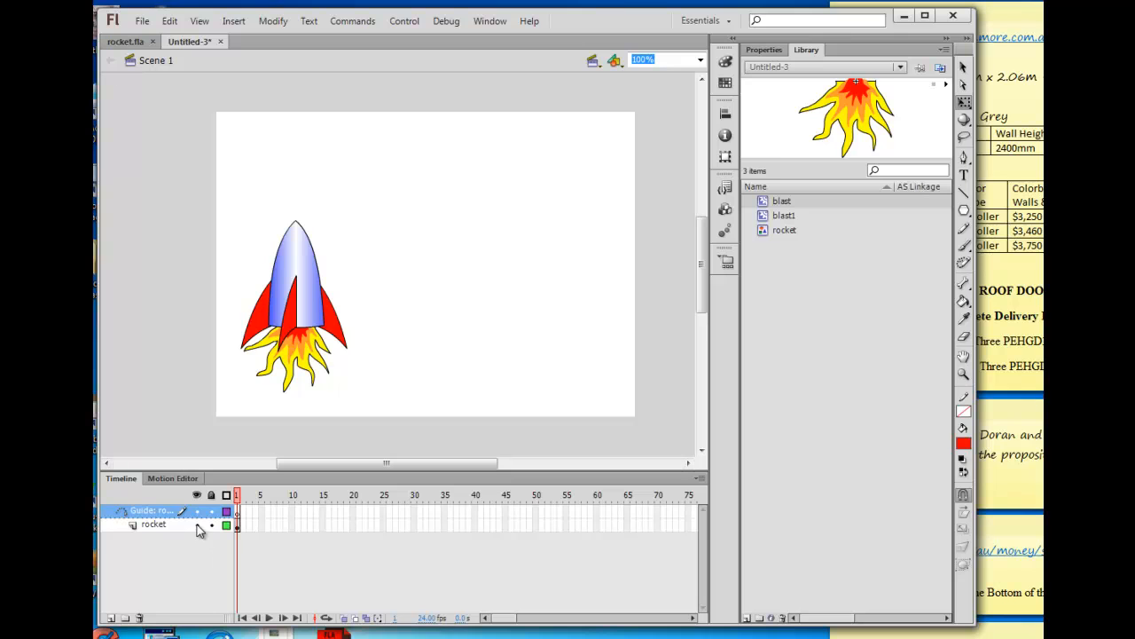
# Hide the rocket layer and draw a wavy Pencil path on the guide layer from the stage's left side to beyond its right edge.
pyautogui.click(197, 525)
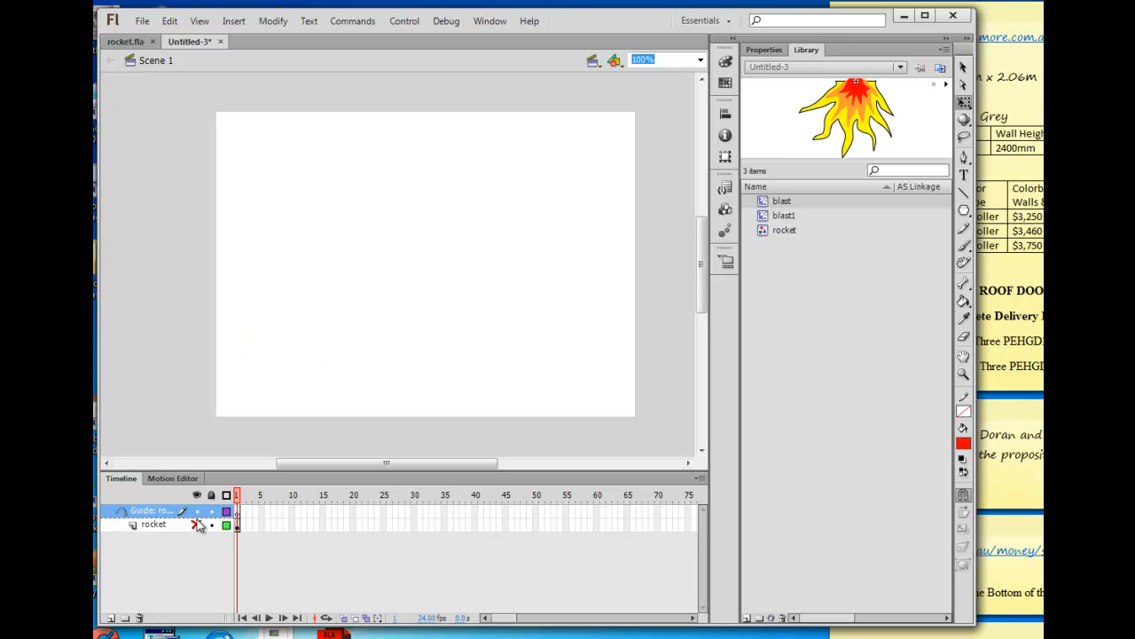
pyautogui.click(964, 228)
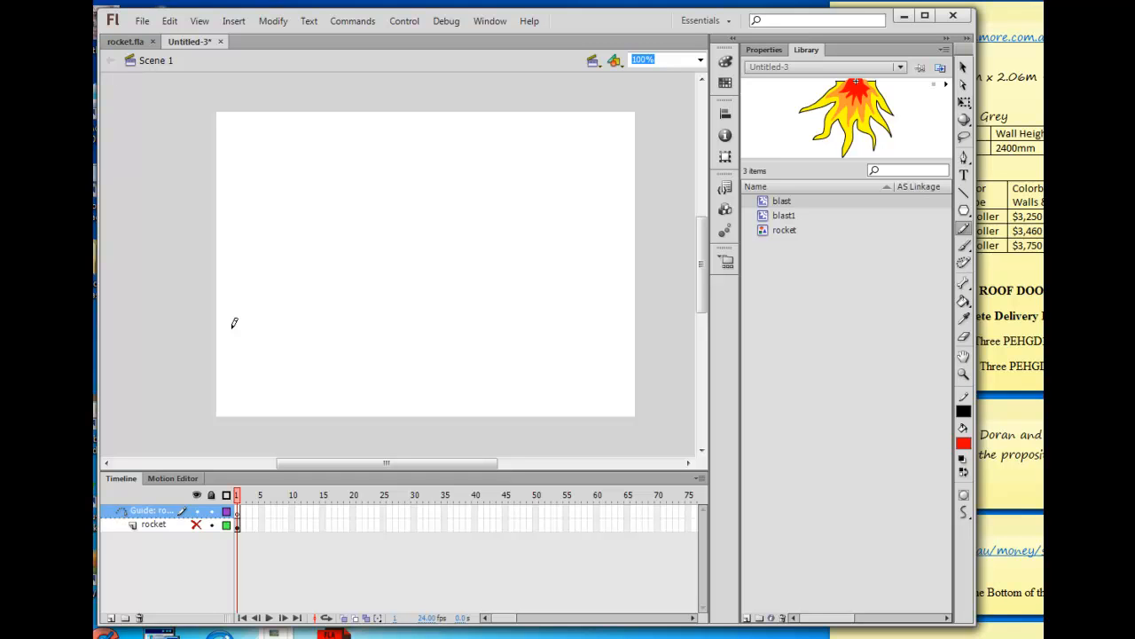
pyautogui.click(965, 513)
pyautogui.moveTo(230, 291)
pyautogui.mouseDown()
pyautogui.moveTo(246, 195)
pyautogui.moveTo(287, 176)
pyautogui.moveTo(333, 204)
pyautogui.moveTo(389, 347)
pyautogui.moveTo(448, 323)
pyautogui.moveTo(493, 236)
pyautogui.moveTo(548, 170)
pyautogui.moveTo(565, 170)
pyautogui.moveTo(645, 250)
pyautogui.moveTo(709, 270)
pyautogui.mouseUp()
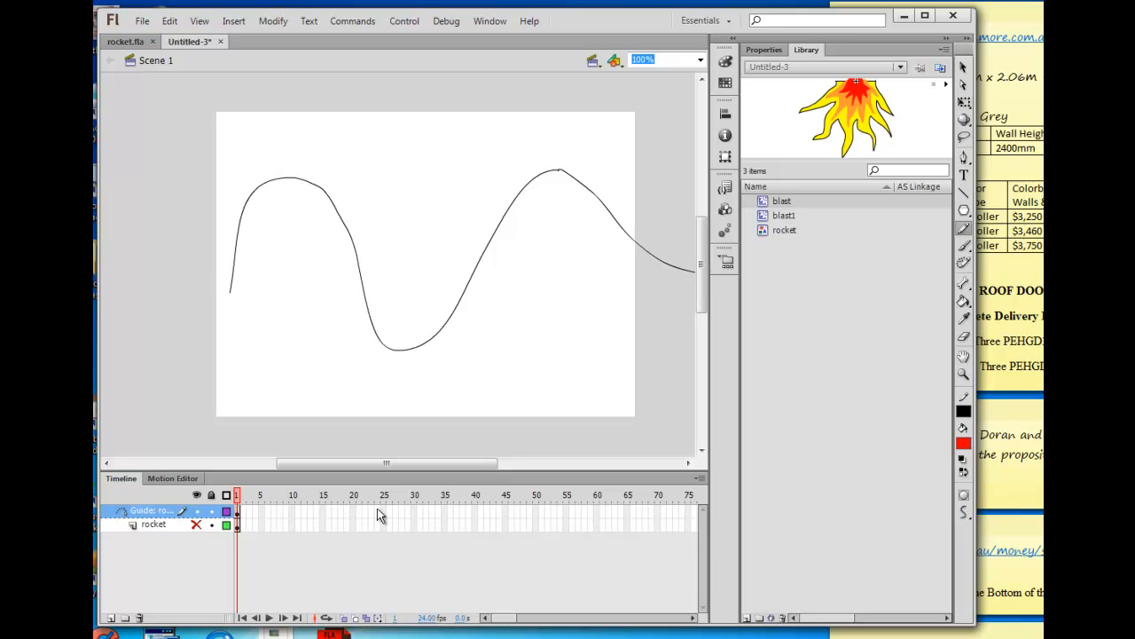
# Extend the guide layer to frame 60.
pyautogui.click(131, 524)
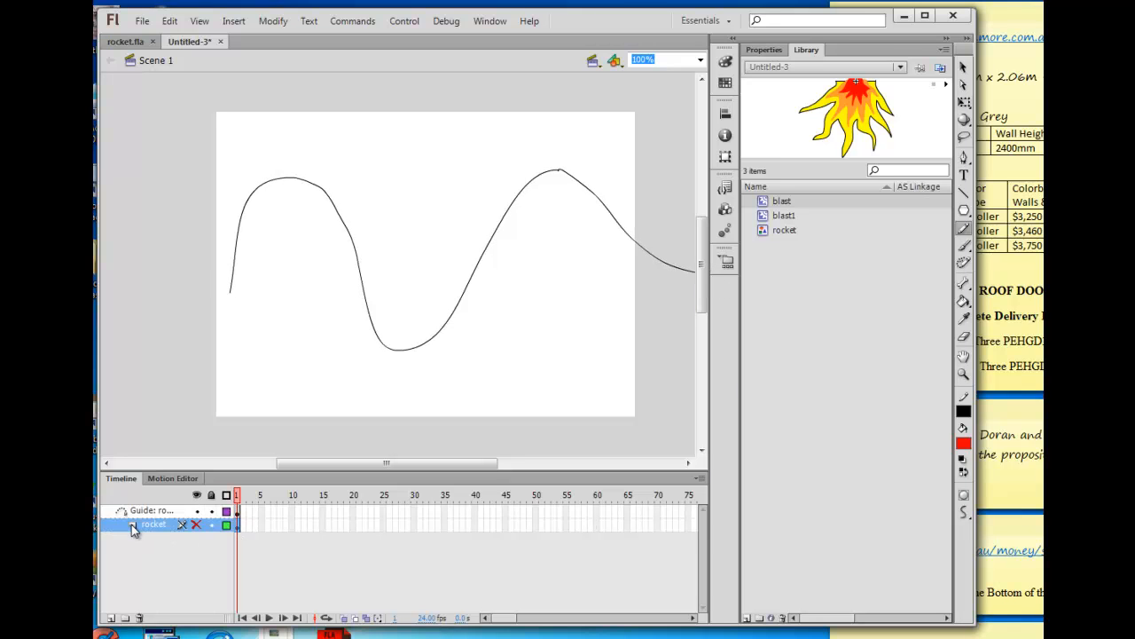
pyautogui.click(599, 510)
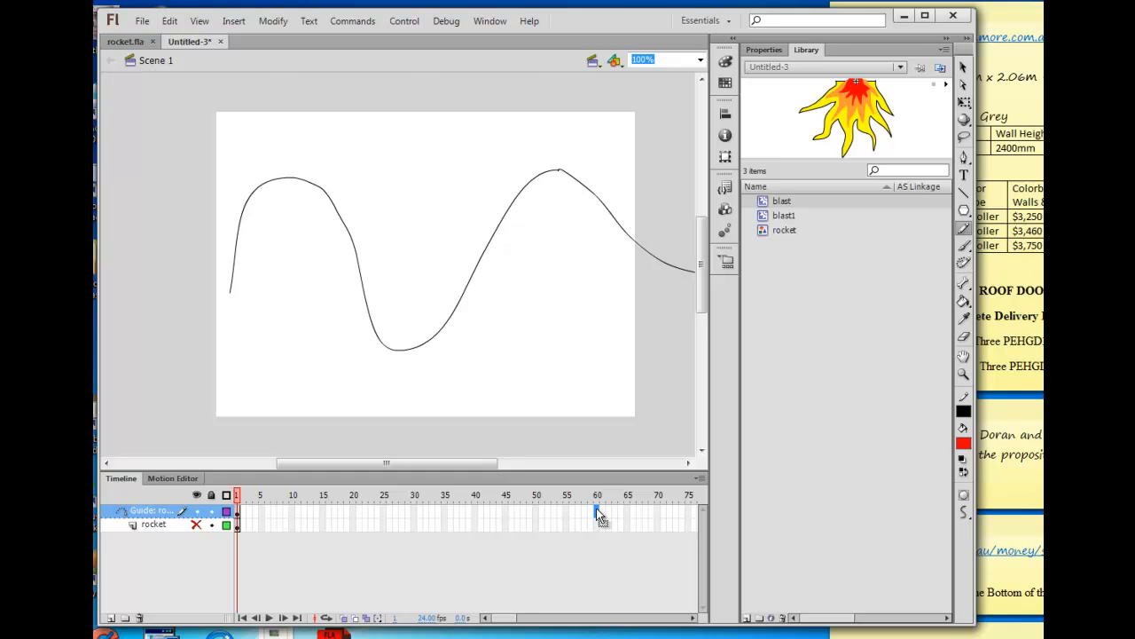
pyautogui.press('F5')
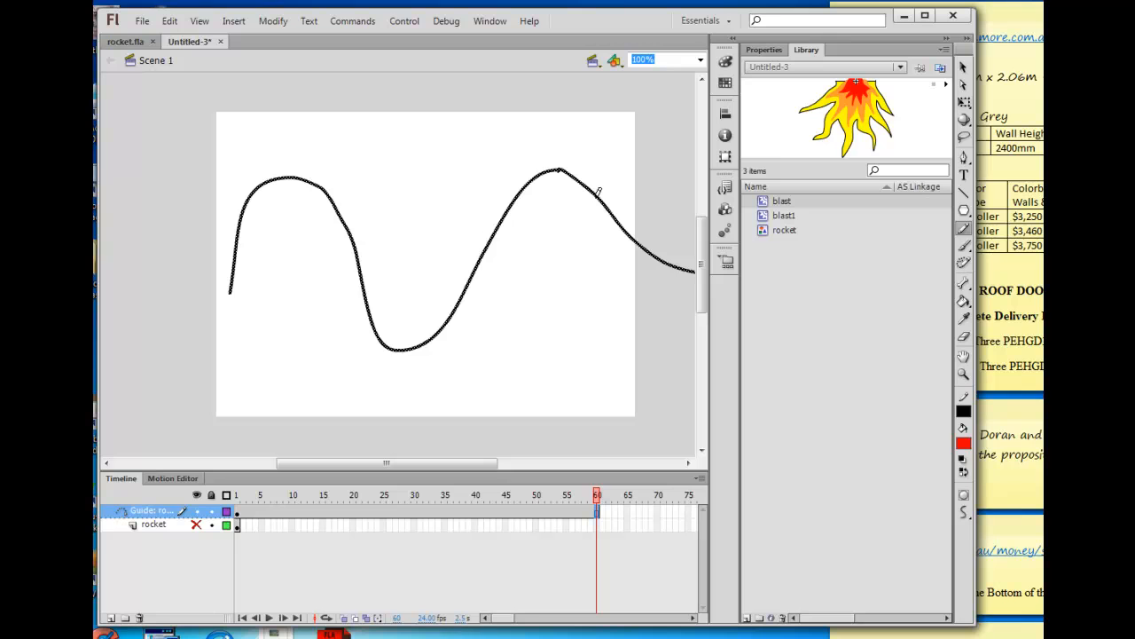
# Show the rocket layer again and move the rocket slightly down in frame 1.
pyautogui.click(237, 524)
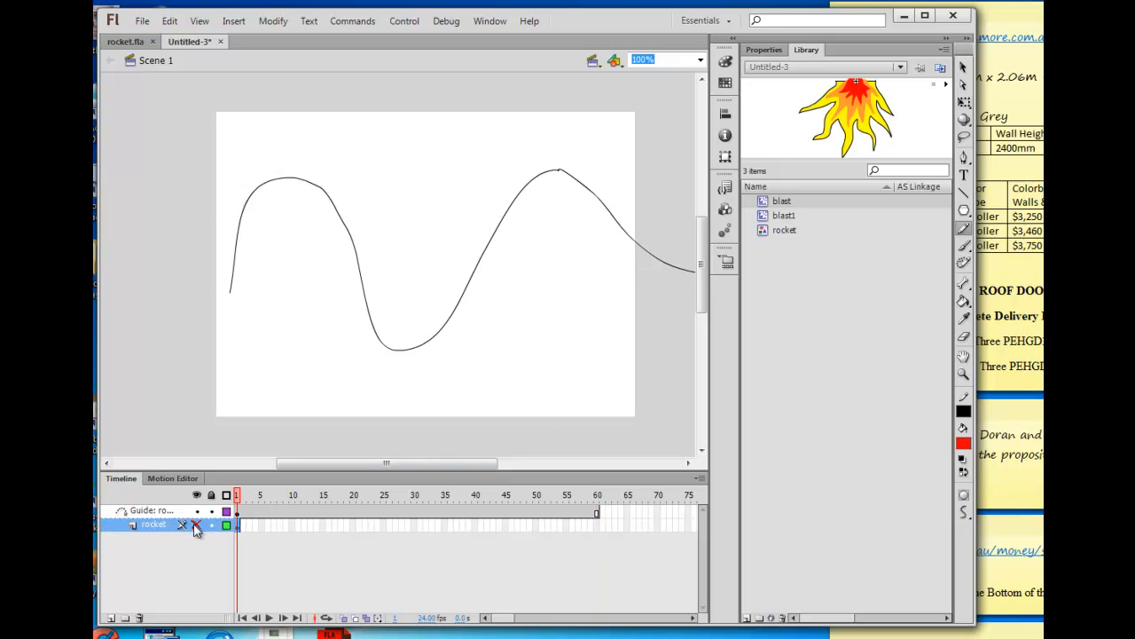
pyautogui.click(196, 524)
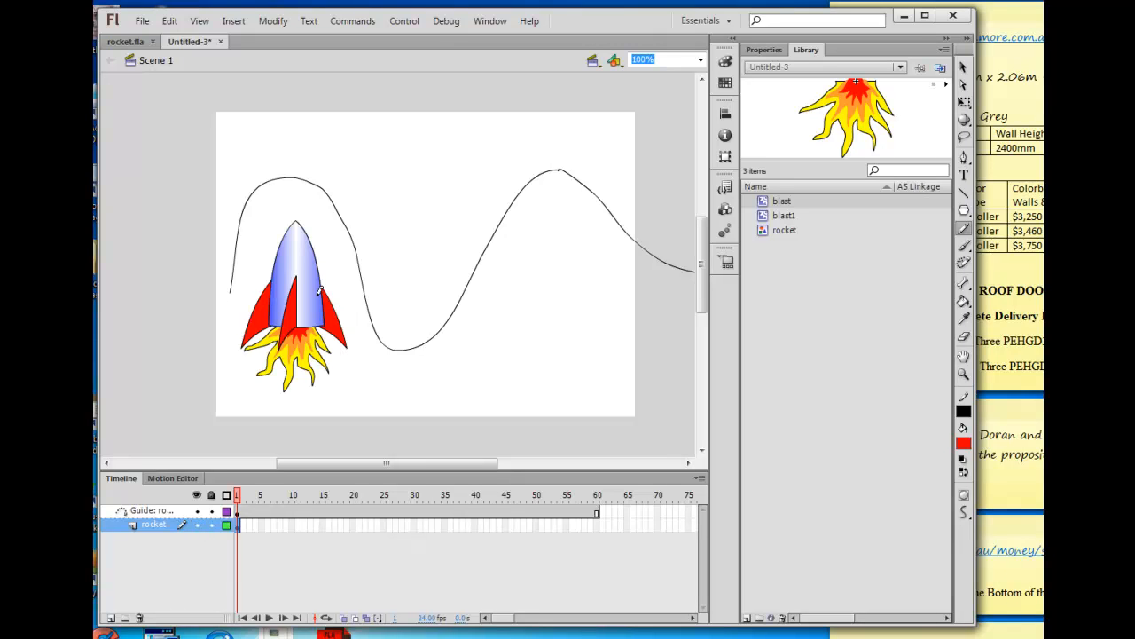
pyautogui.click(964, 69)
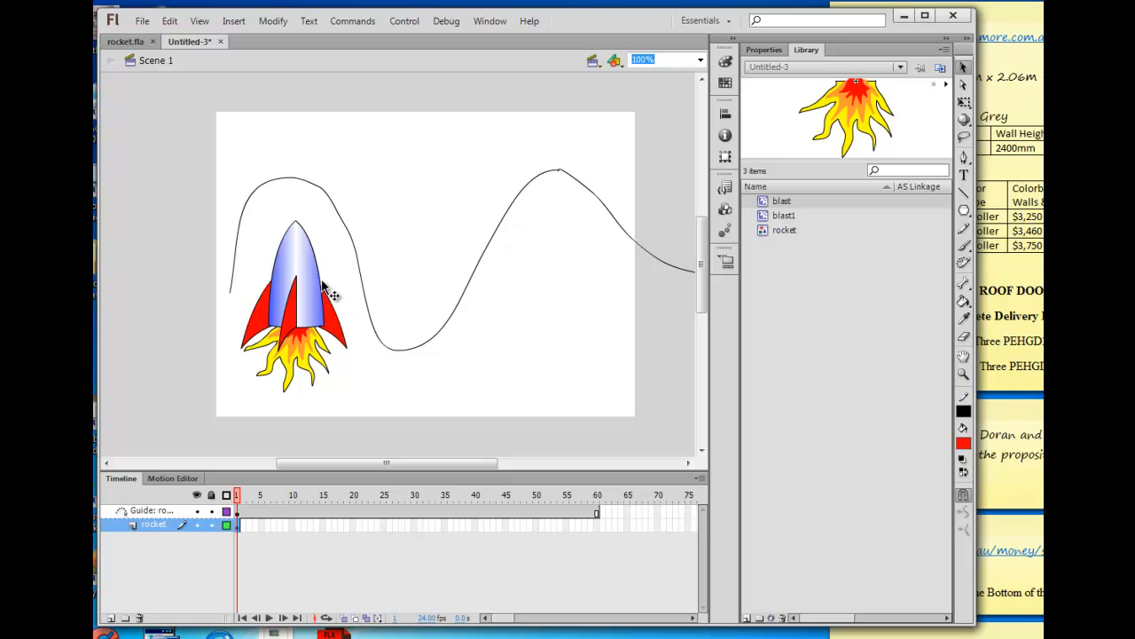
pyautogui.moveTo(323, 284); pyautogui.dragTo(316, 319)
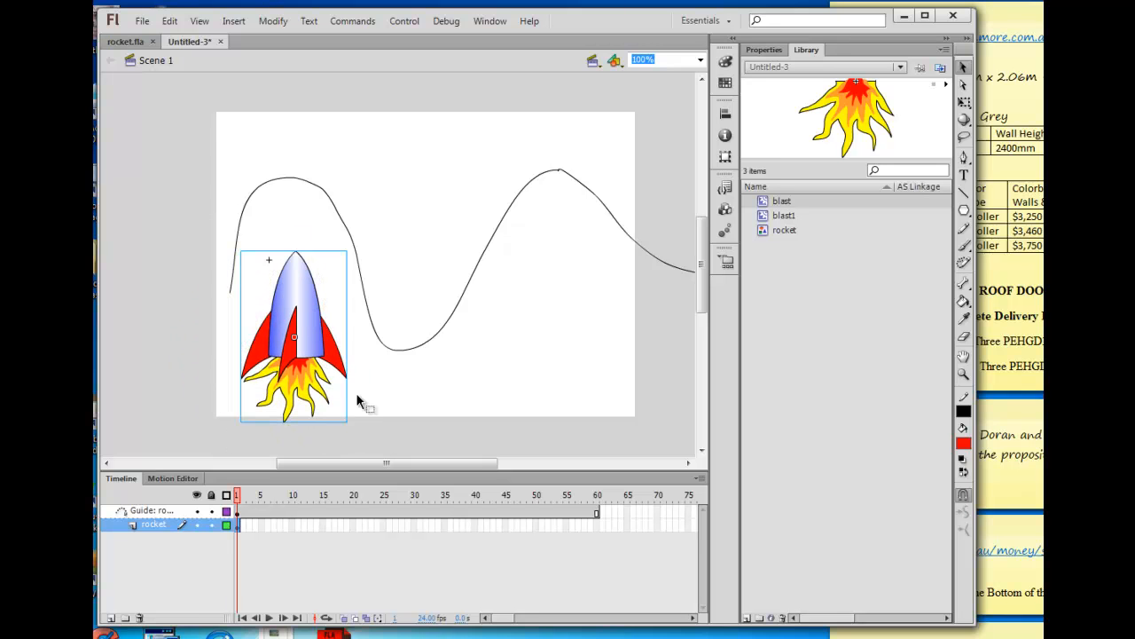
# Insert a keyframe at frame 60 of the rocket layer.
pyautogui.click(596, 525)
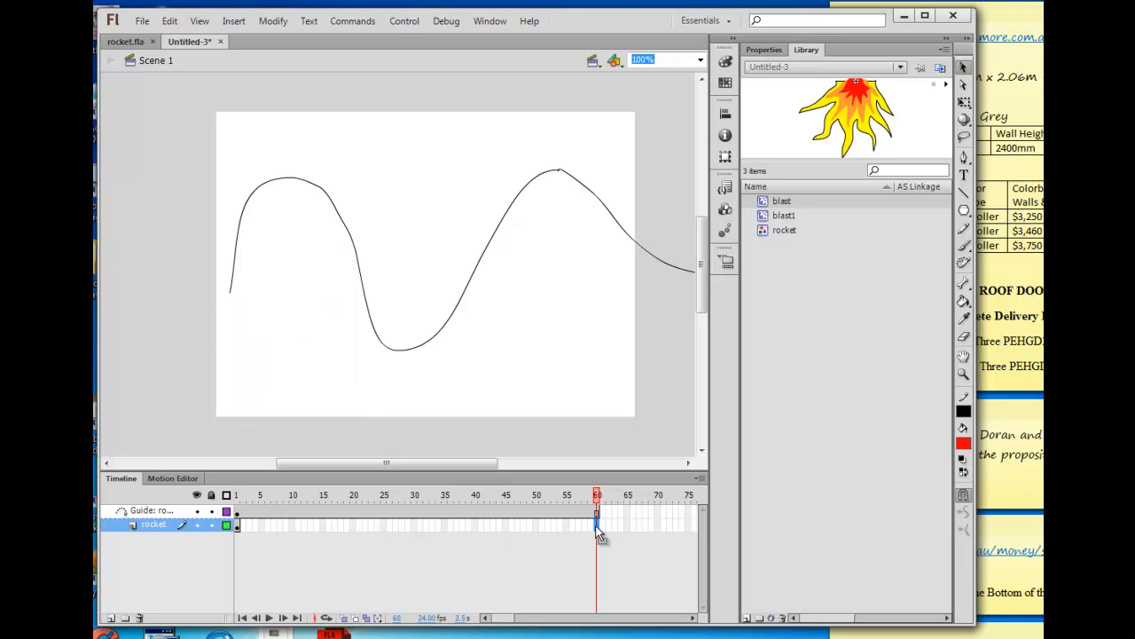
pyautogui.press('F6')
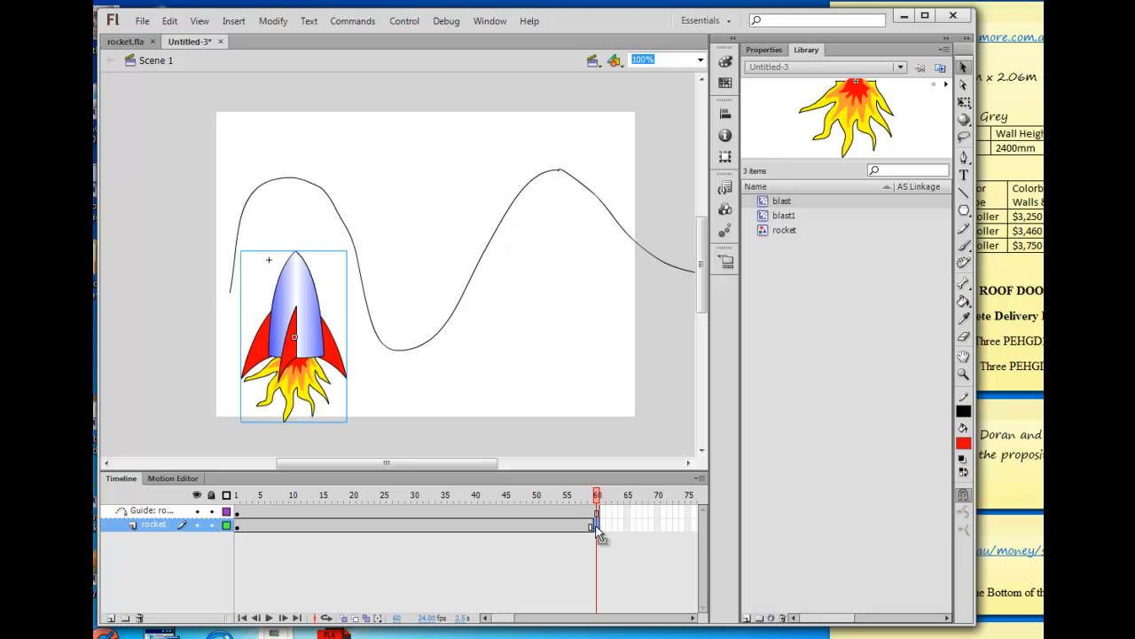
pyautogui.moveTo(453, 462); pyautogui.dragTo(484, 467)
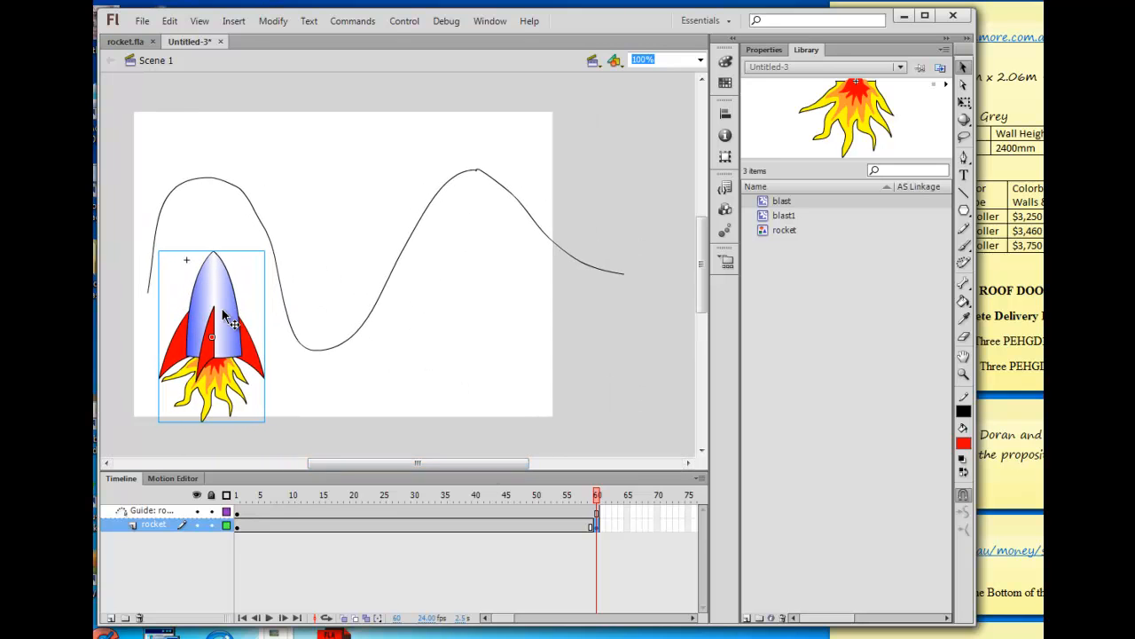
# Snap the rocket's centre to the start of the guide path in frame 1 and to its end in frame 60.
pyautogui.click(238, 525)
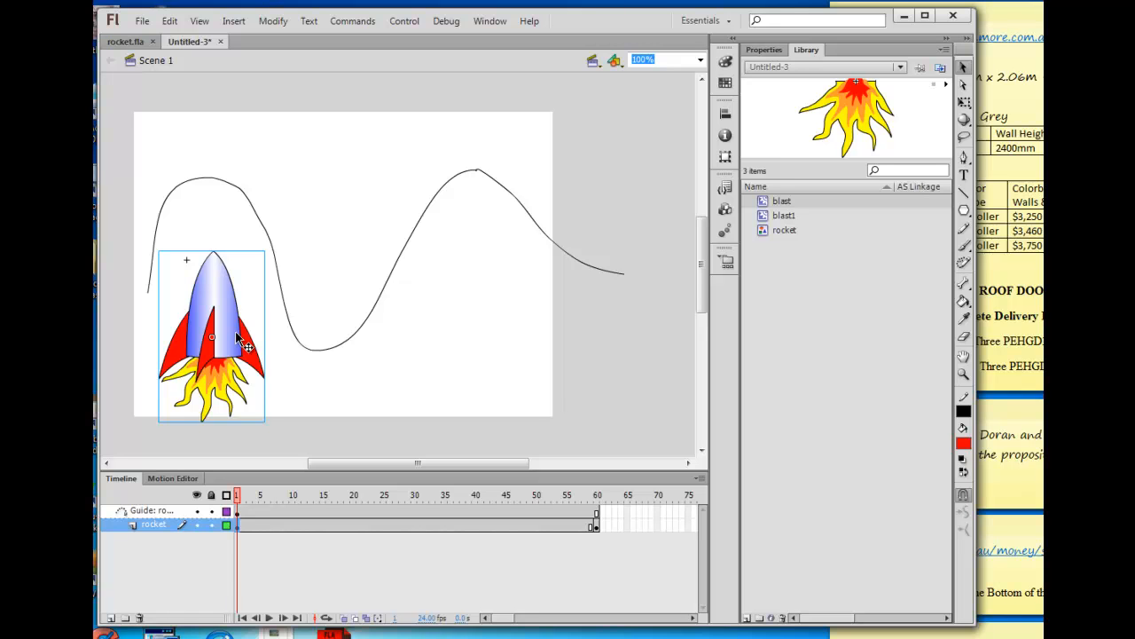
pyautogui.moveTo(236, 334); pyautogui.dragTo(178, 293)
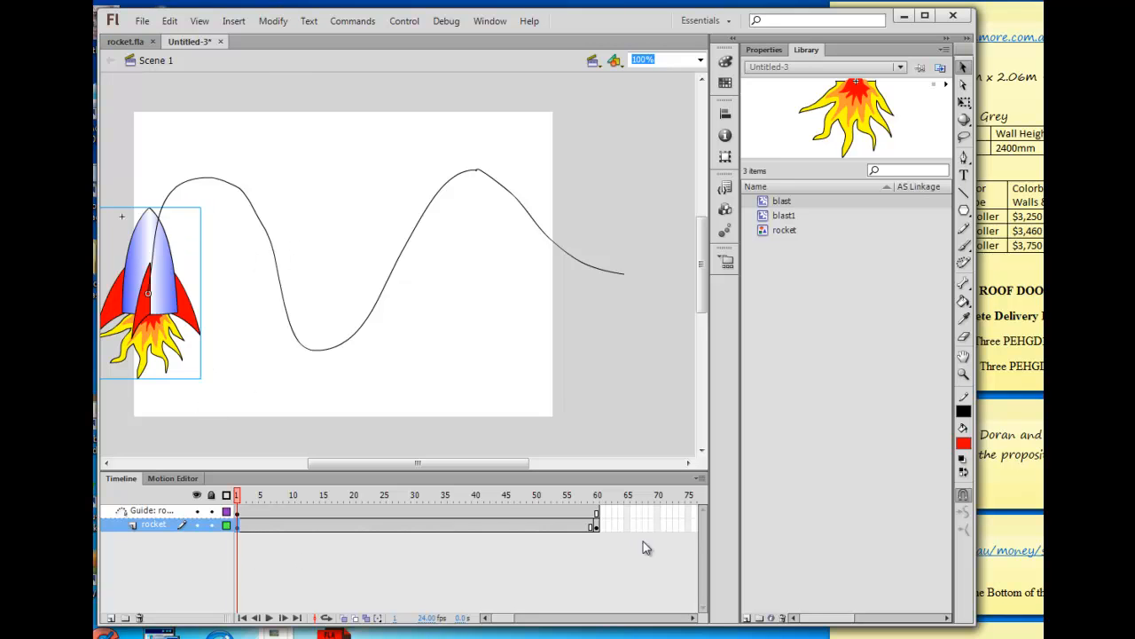
pyautogui.click(598, 526)
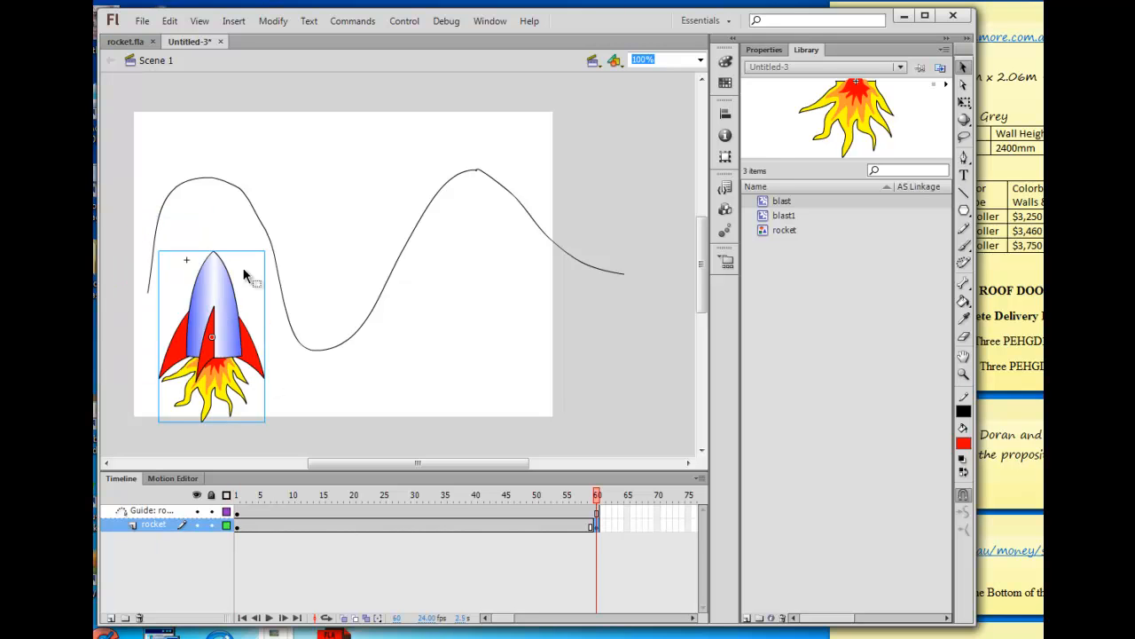
pyautogui.moveTo(224, 292); pyautogui.dragTo(627, 273)
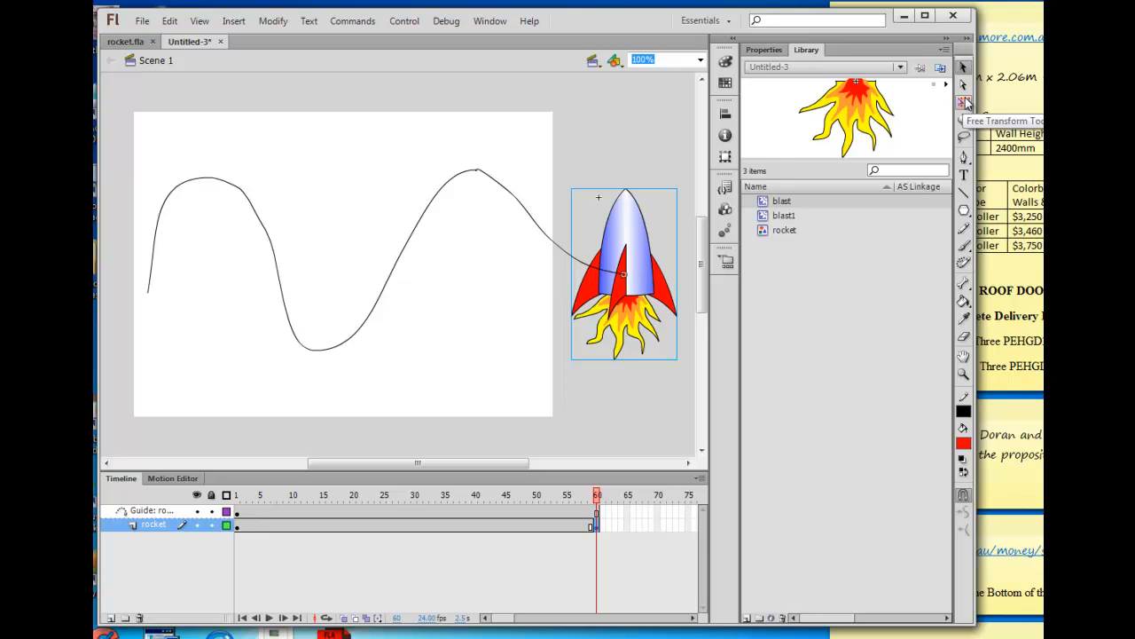
# Create a classic tween on the rocket layer between frames 1 and 60.
pyautogui.click(765, 50)
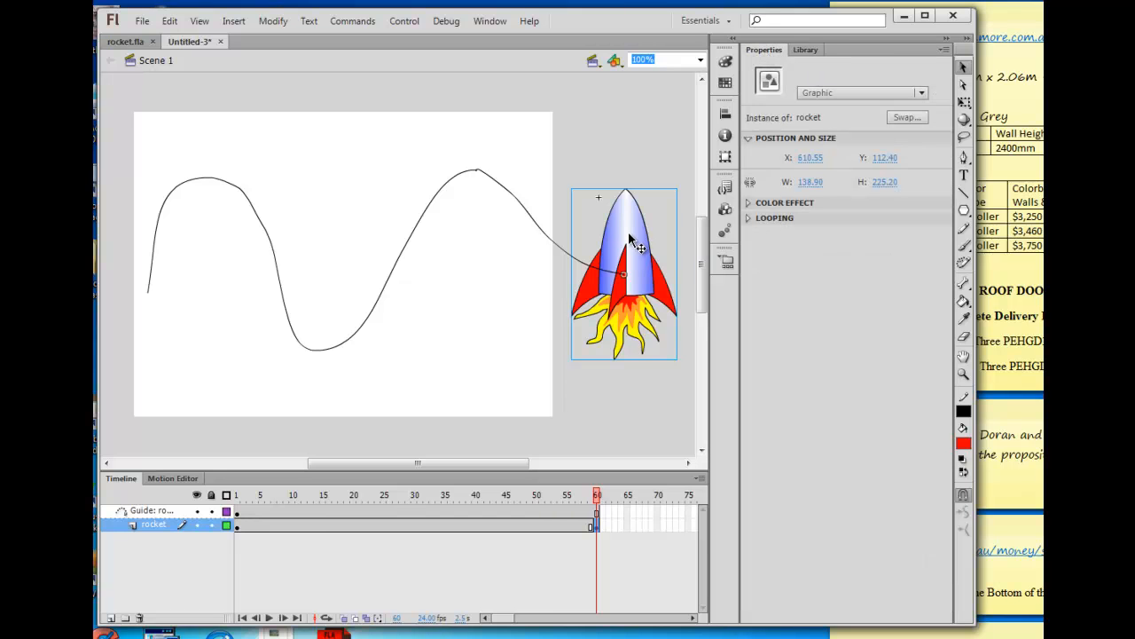
pyautogui.rightClick(403, 526)
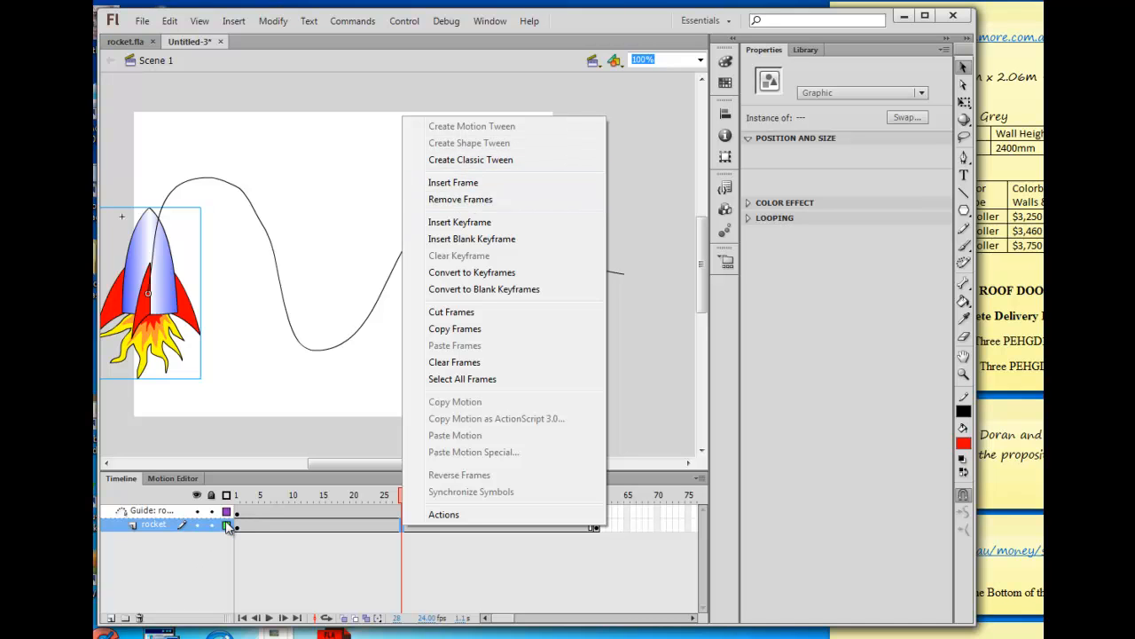
pyautogui.click(319, 531)
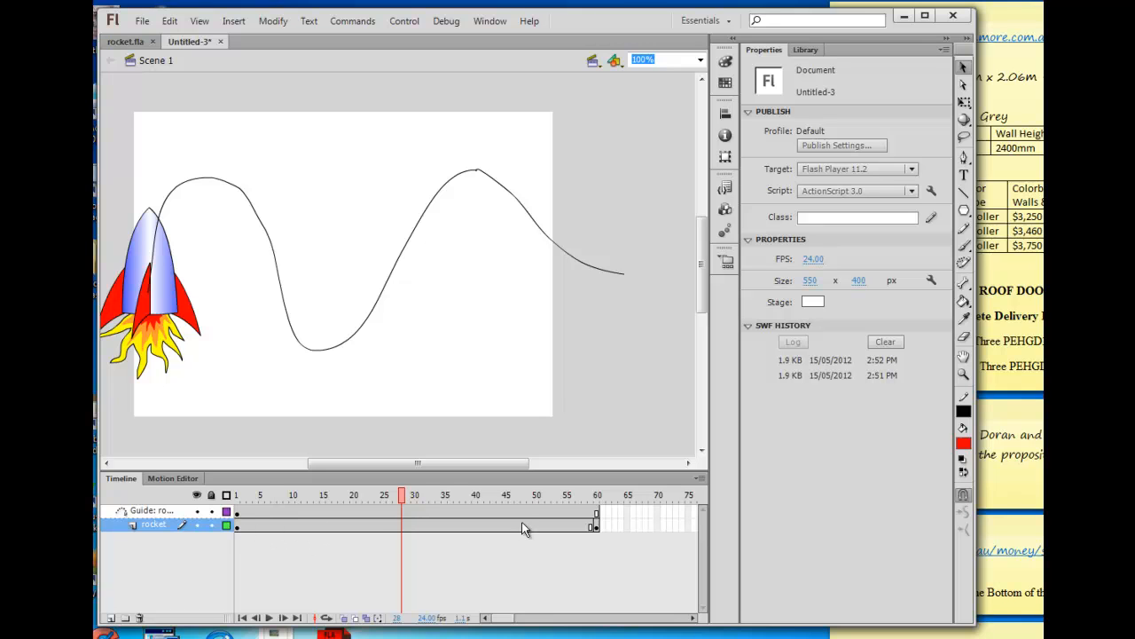
pyautogui.click(391, 525)
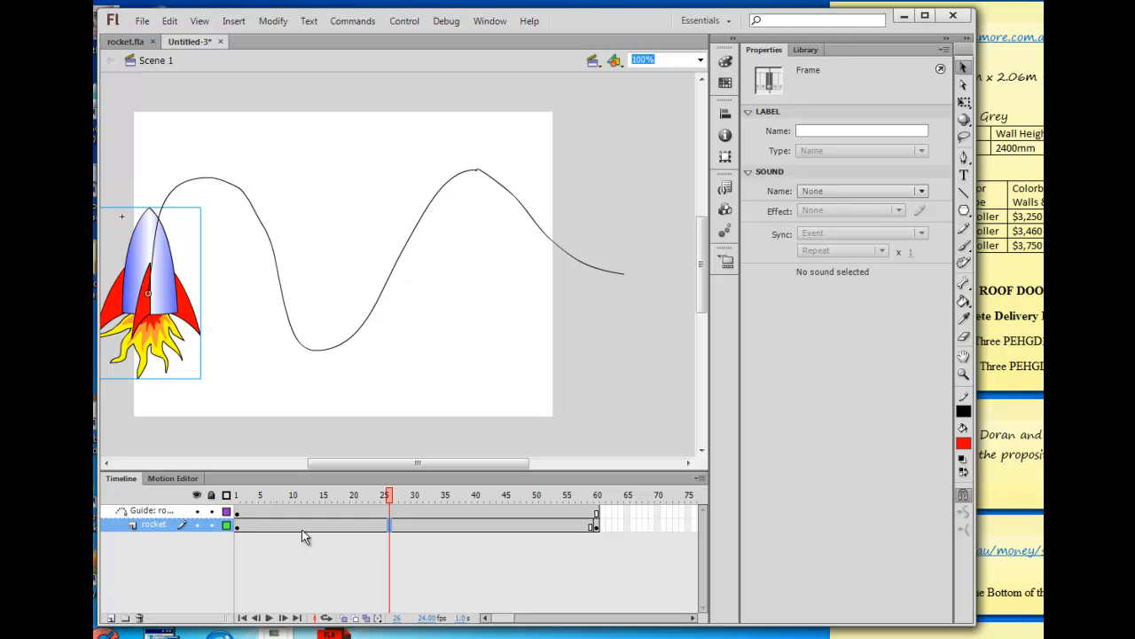
pyautogui.rightClick(390, 525)
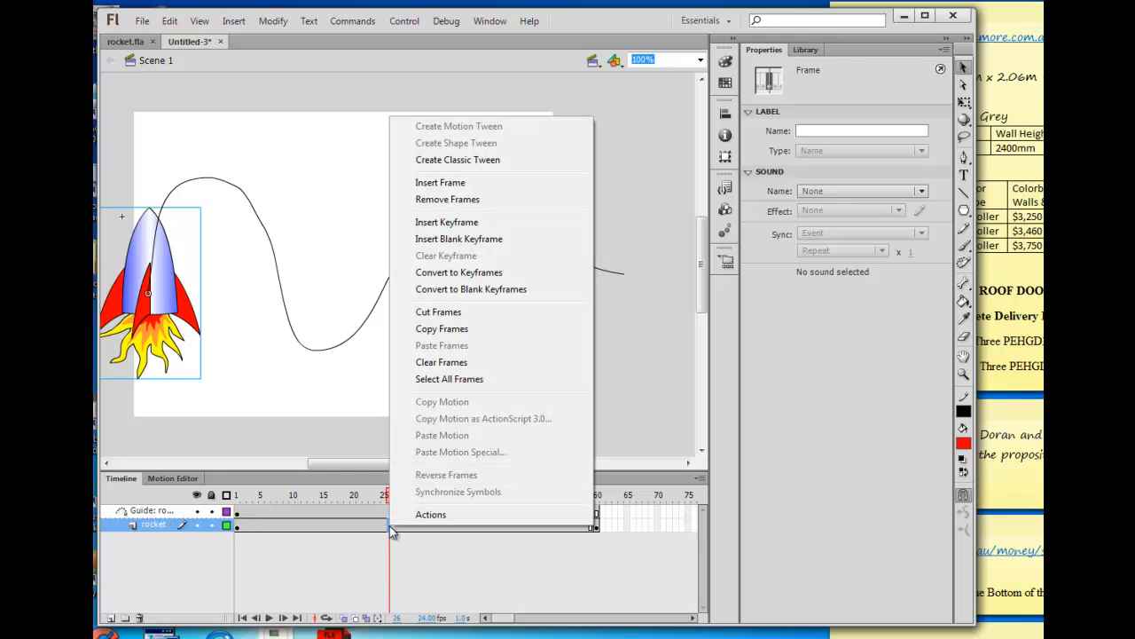
pyautogui.click(455, 160)
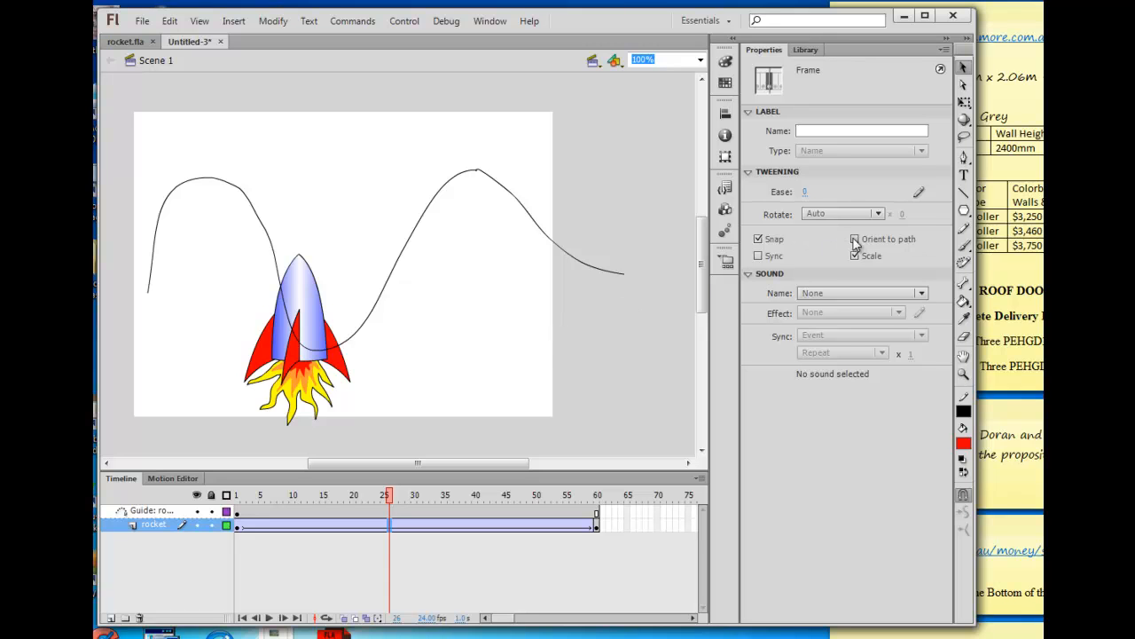
# Turn on Orient to path for the rocket's tween and test the movie.
pyautogui.click(307, 282)
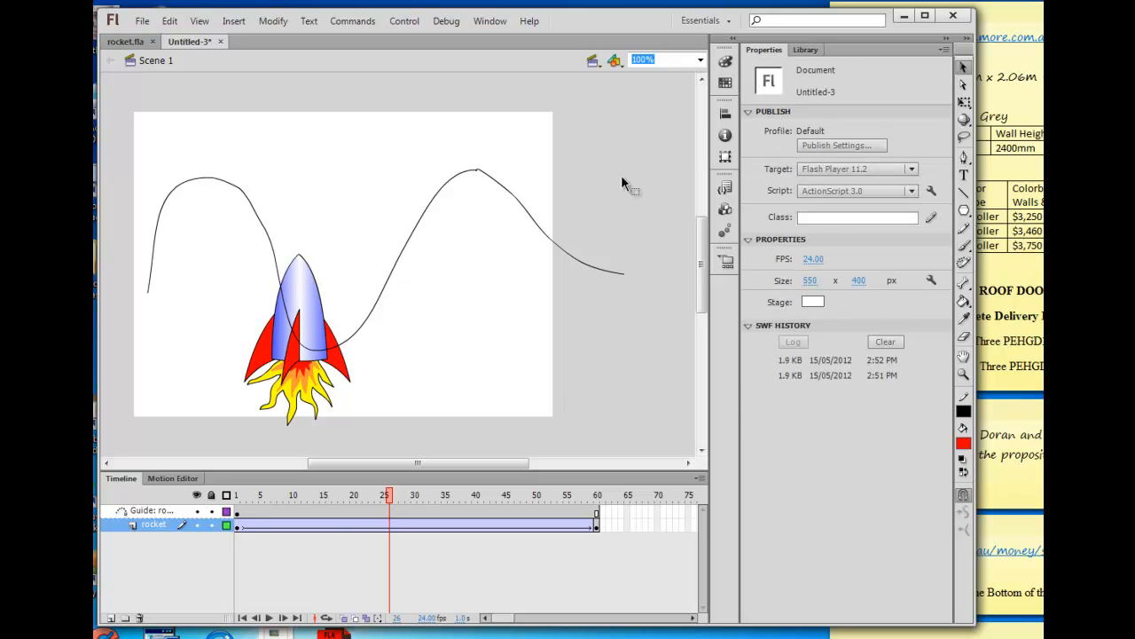
pyautogui.click(334, 525)
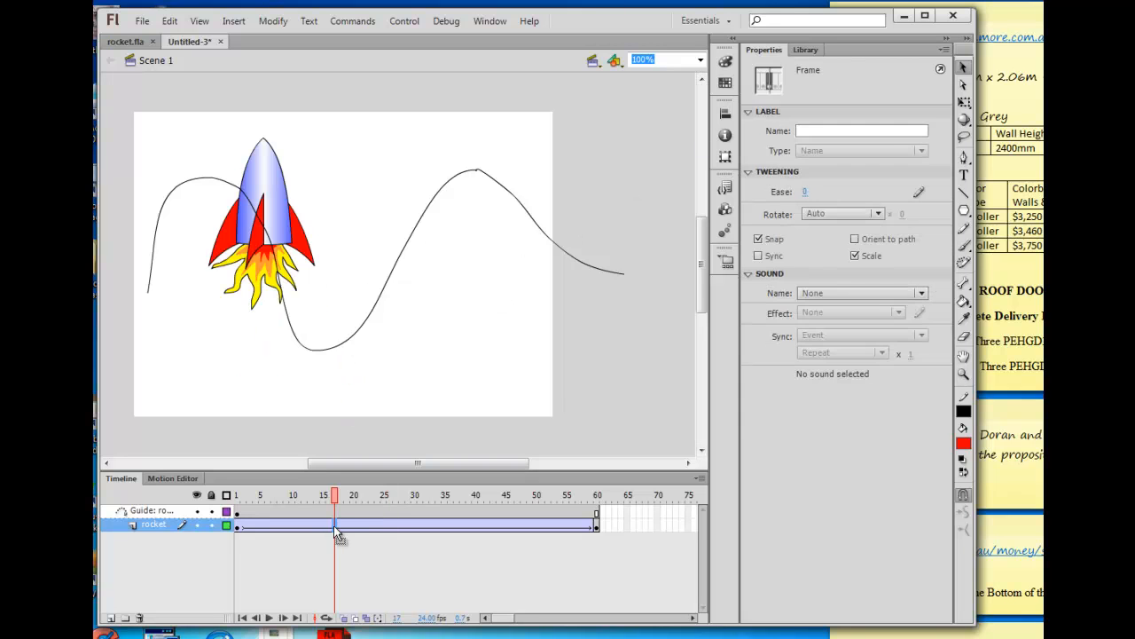
pyautogui.click(855, 240)
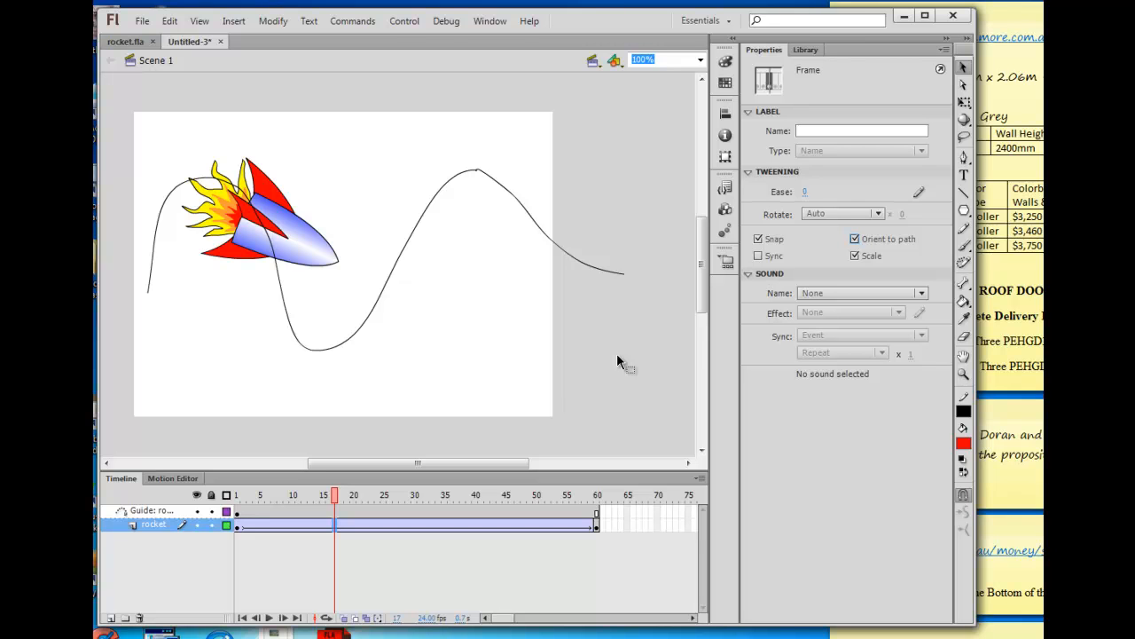
pyautogui.hotkey('ctrl', 'Return')
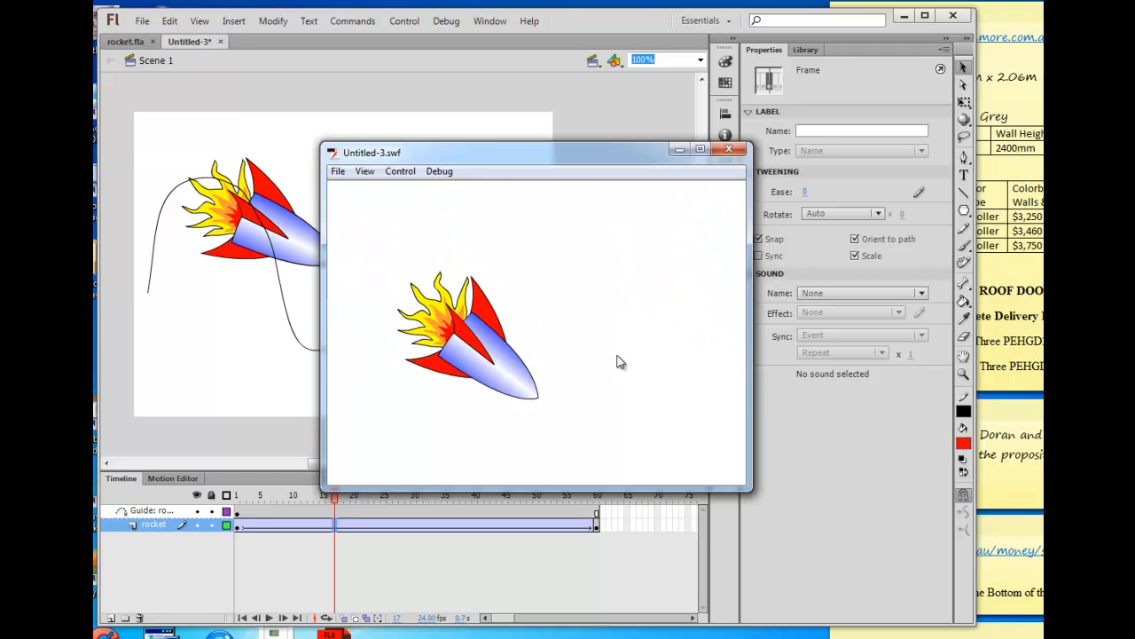
# Close the movie test and check the rocket's orientation over the first crest of the guide path, up to frame 12.
pyautogui.click(727, 151)
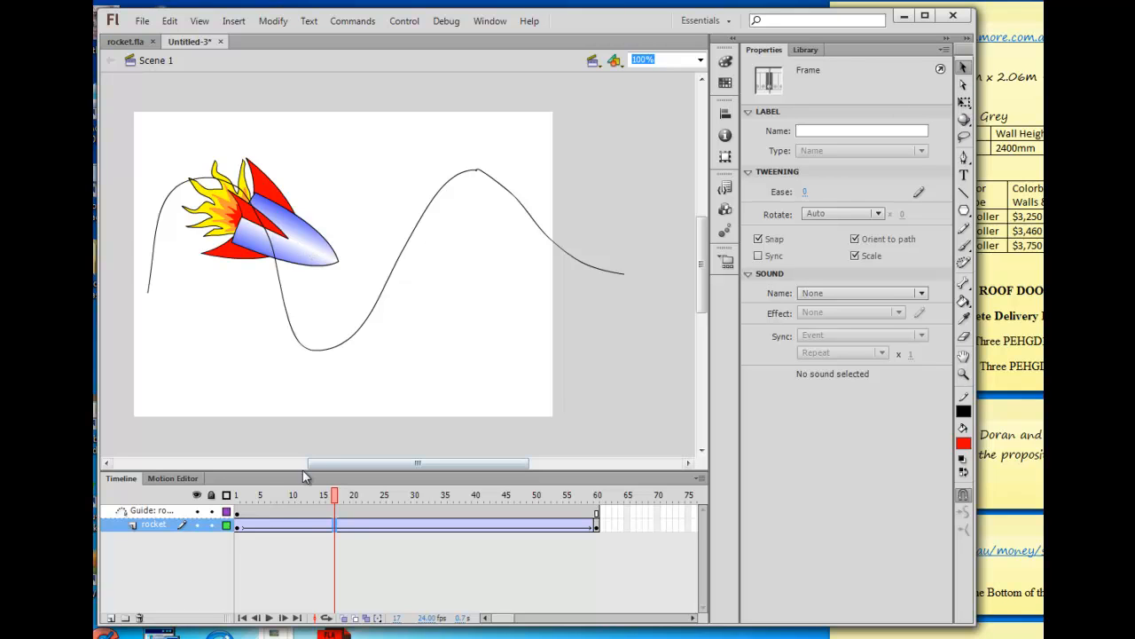
pyautogui.click(275, 524)
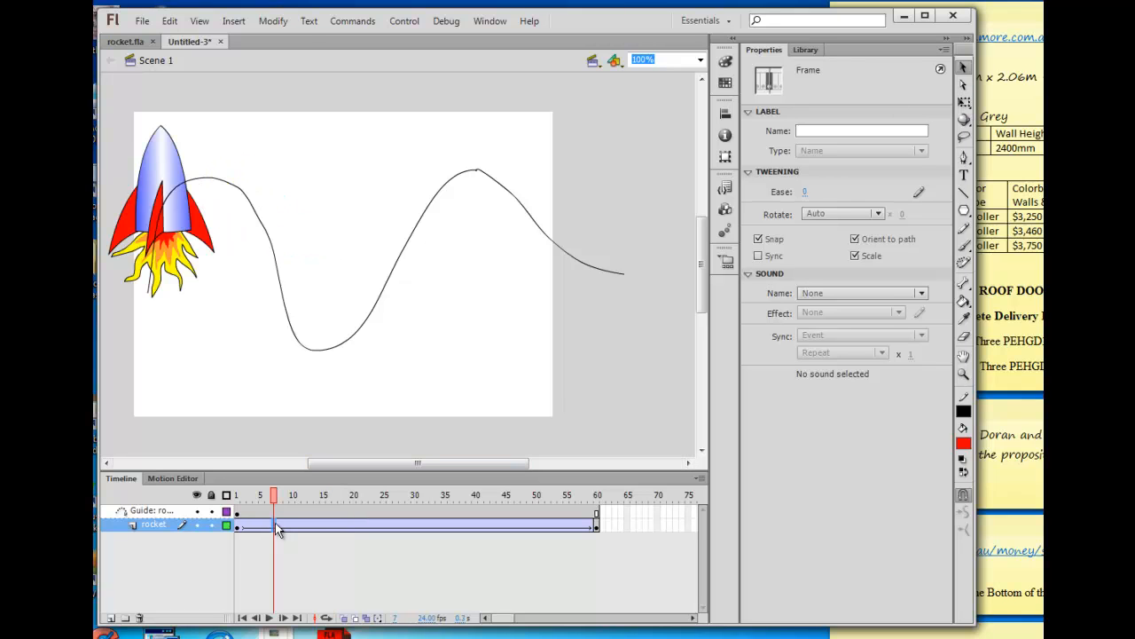
pyautogui.click(286, 523)
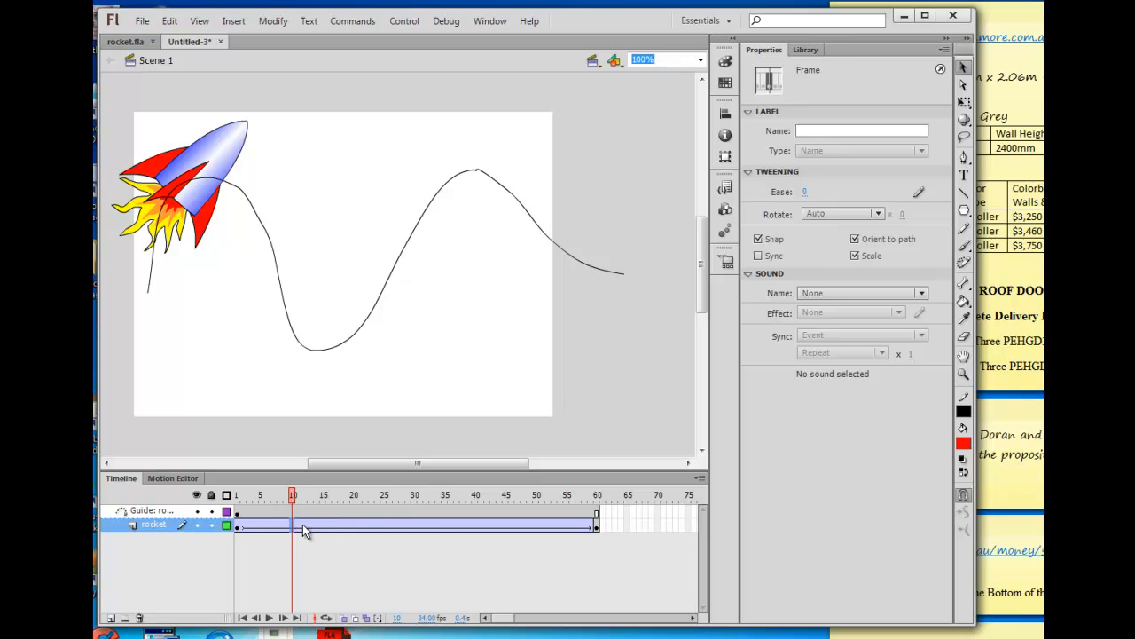
pyautogui.click(304, 525)
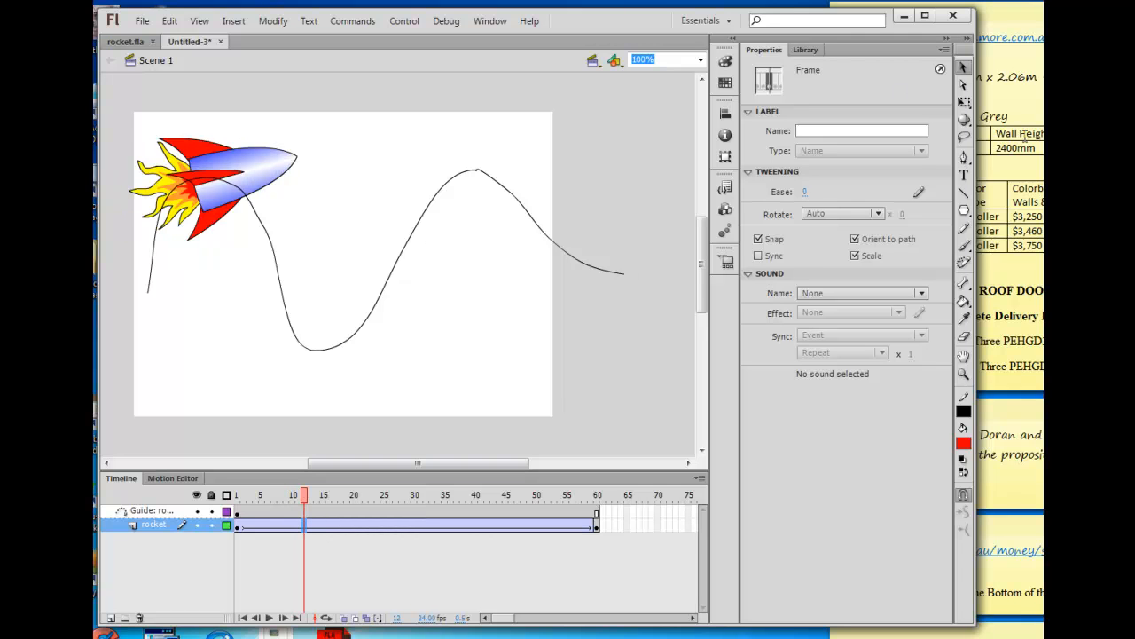
# Try to select the rocket at frame 12 with Free Transform, and lock the guide layer.
pyautogui.click(964, 103)
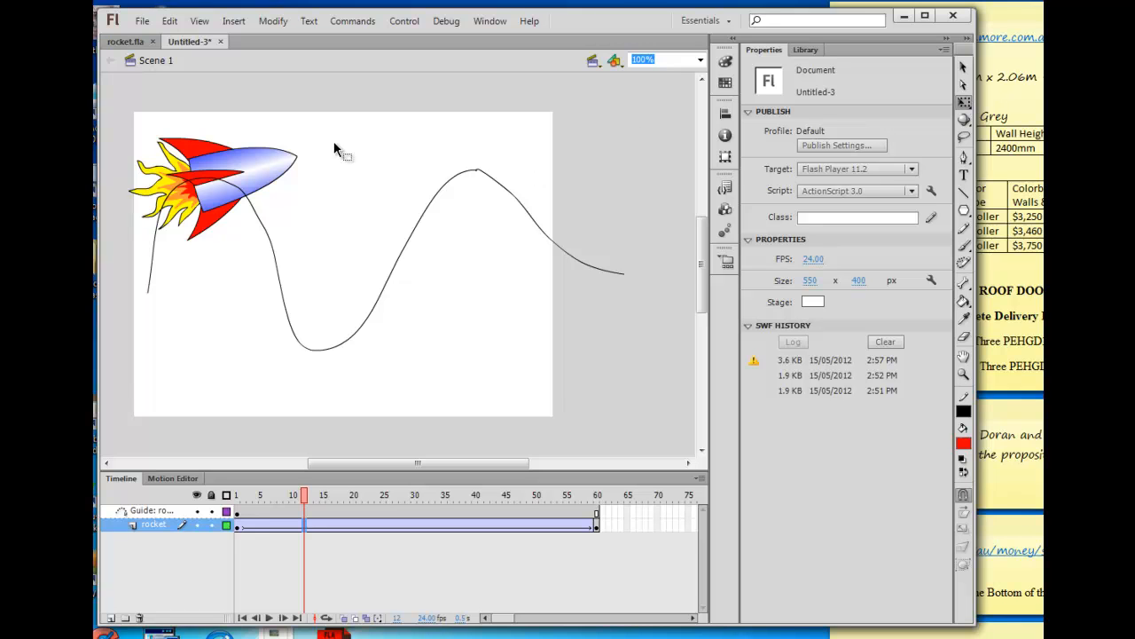
pyautogui.click(963, 67)
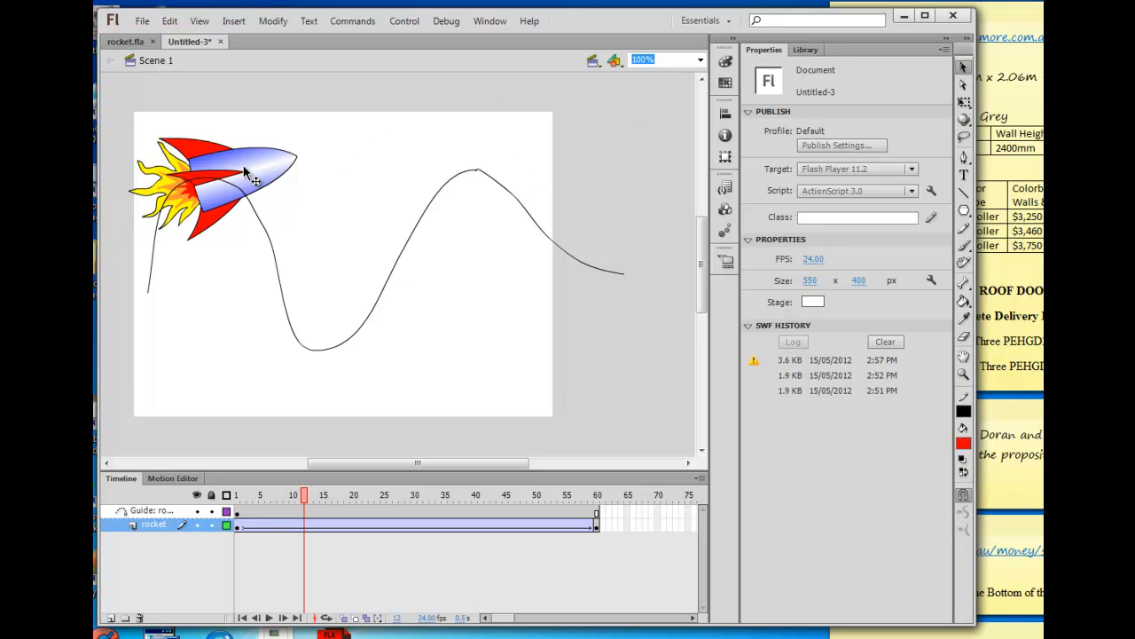
pyautogui.click(302, 526)
pyautogui.click(304, 525)
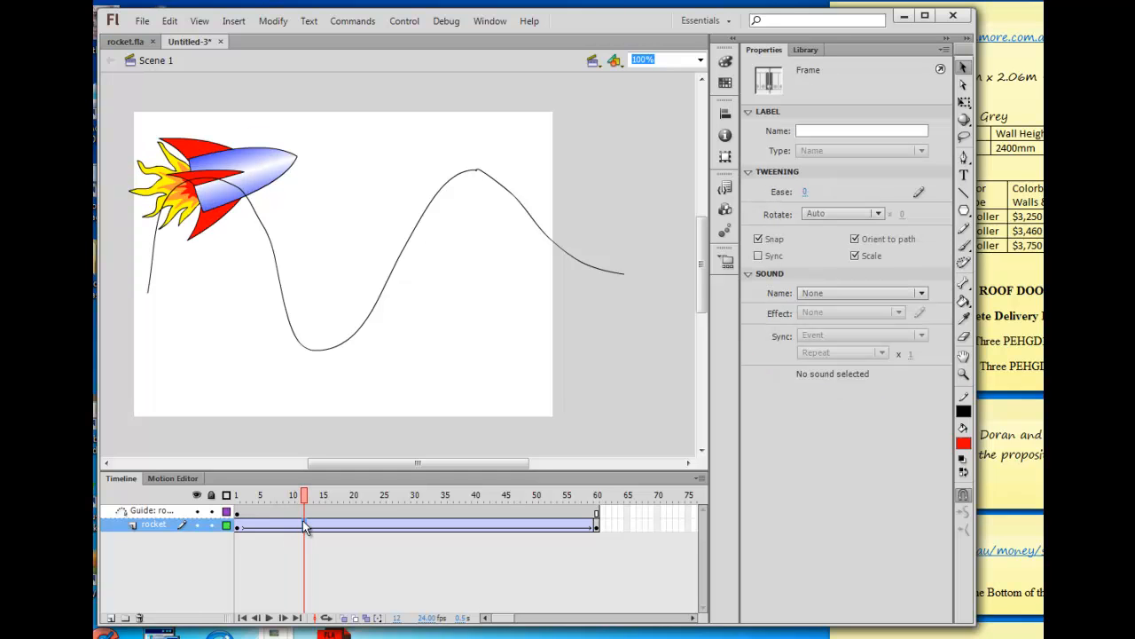
pyautogui.click(264, 161)
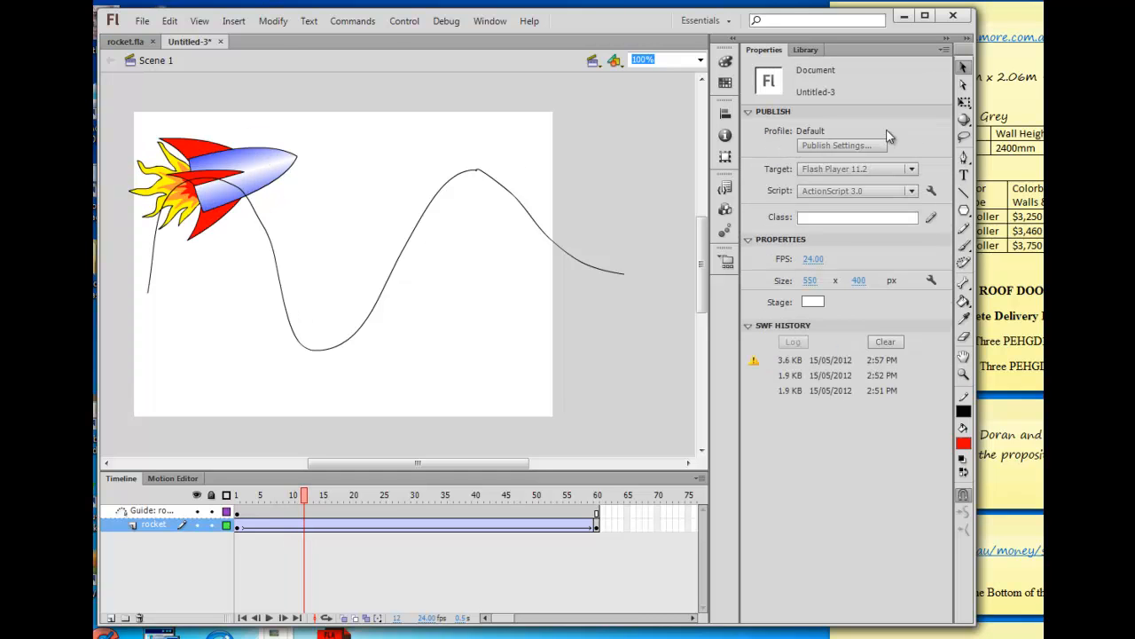
pyautogui.click(965, 102)
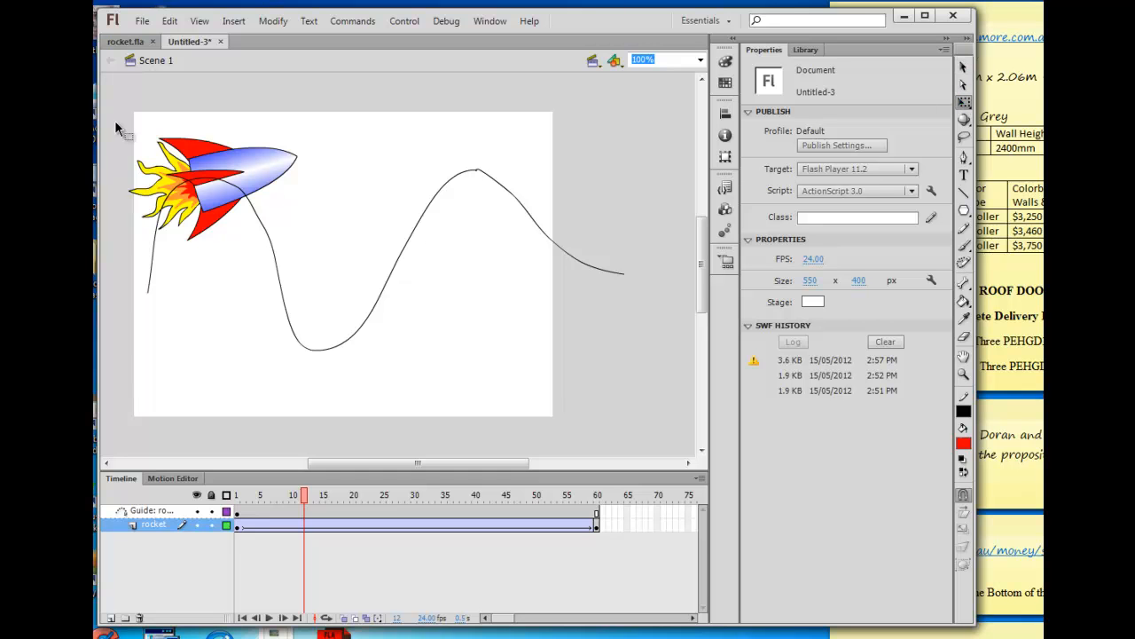
pyautogui.moveTo(109, 118); pyautogui.dragTo(334, 253)
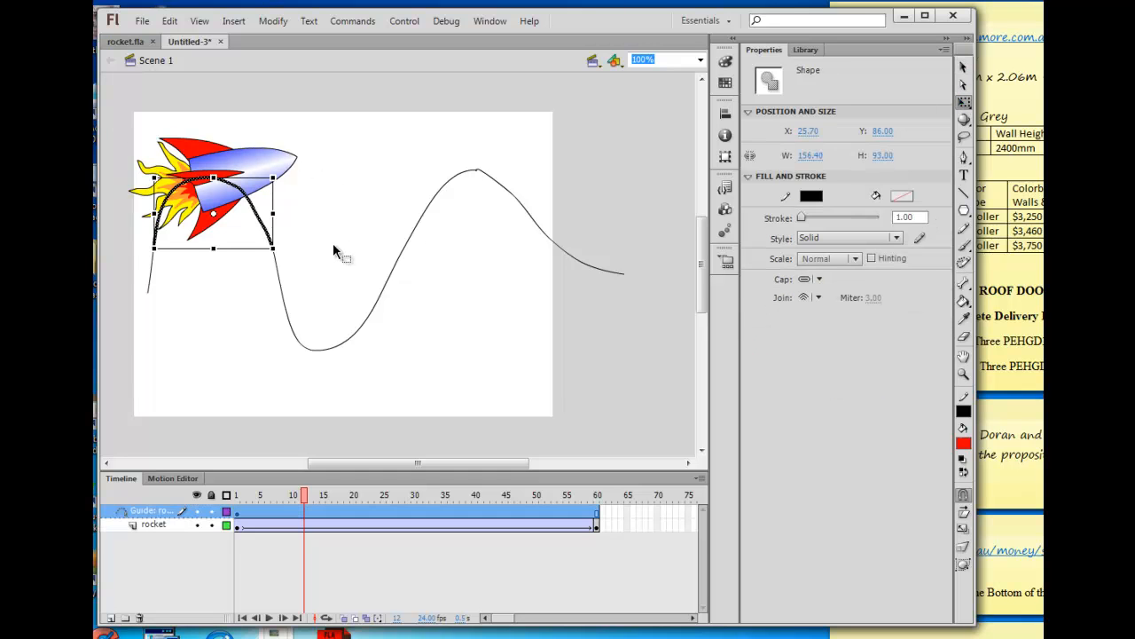
pyautogui.click(343, 167)
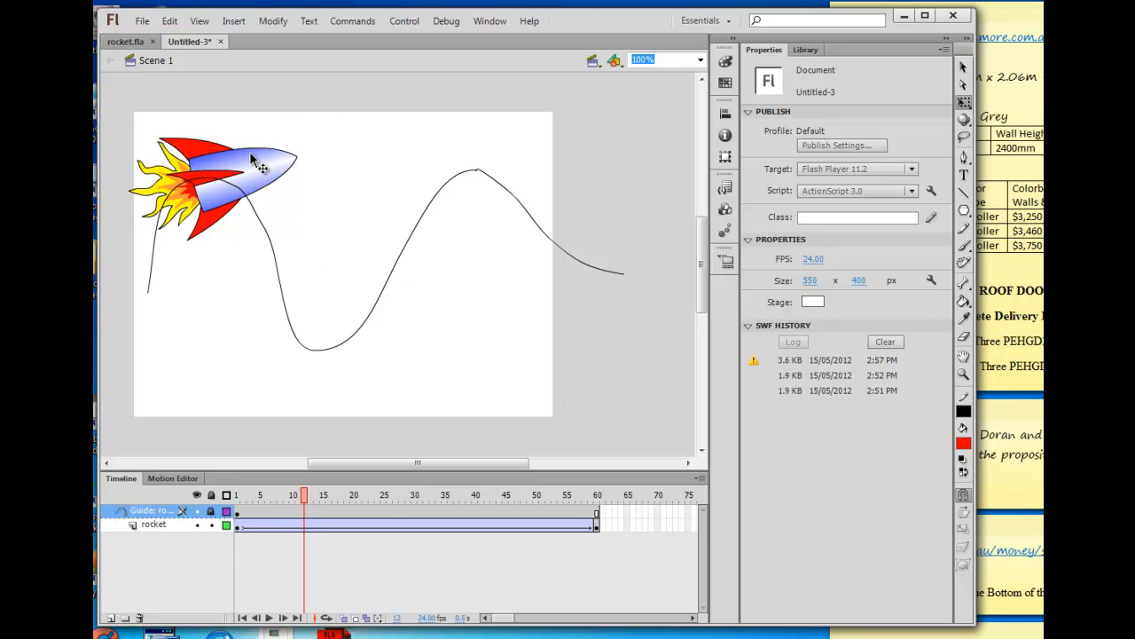
# Add a rocket keyframe at frame 12 and rotate the rocket clockwise to point slightly downward along the first crest.
pyautogui.click(303, 525)
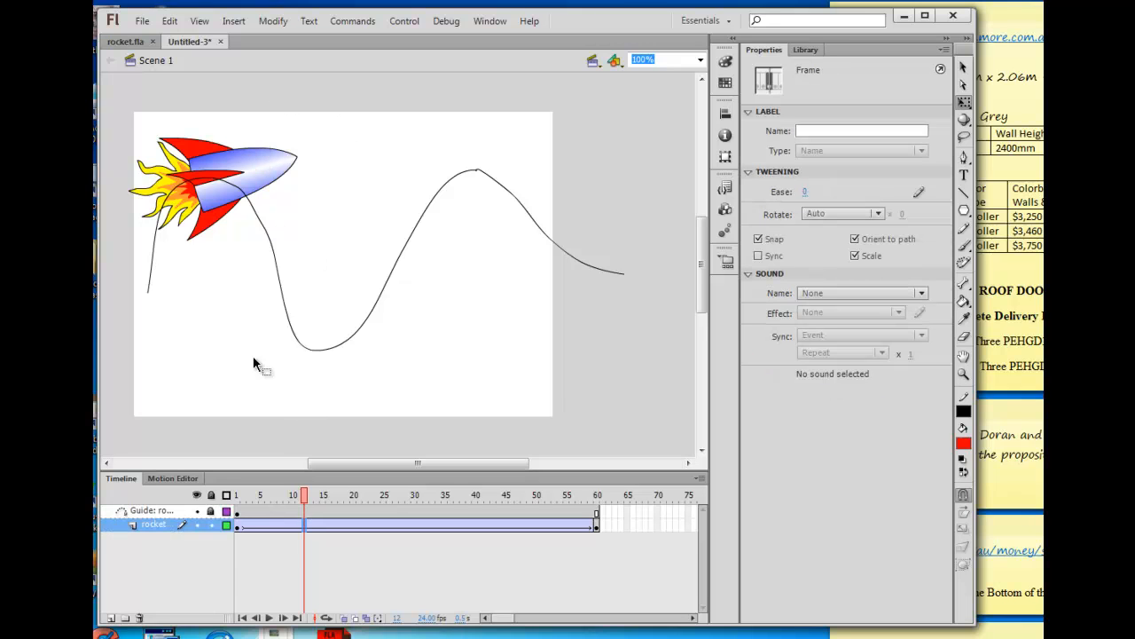
pyautogui.click(290, 161)
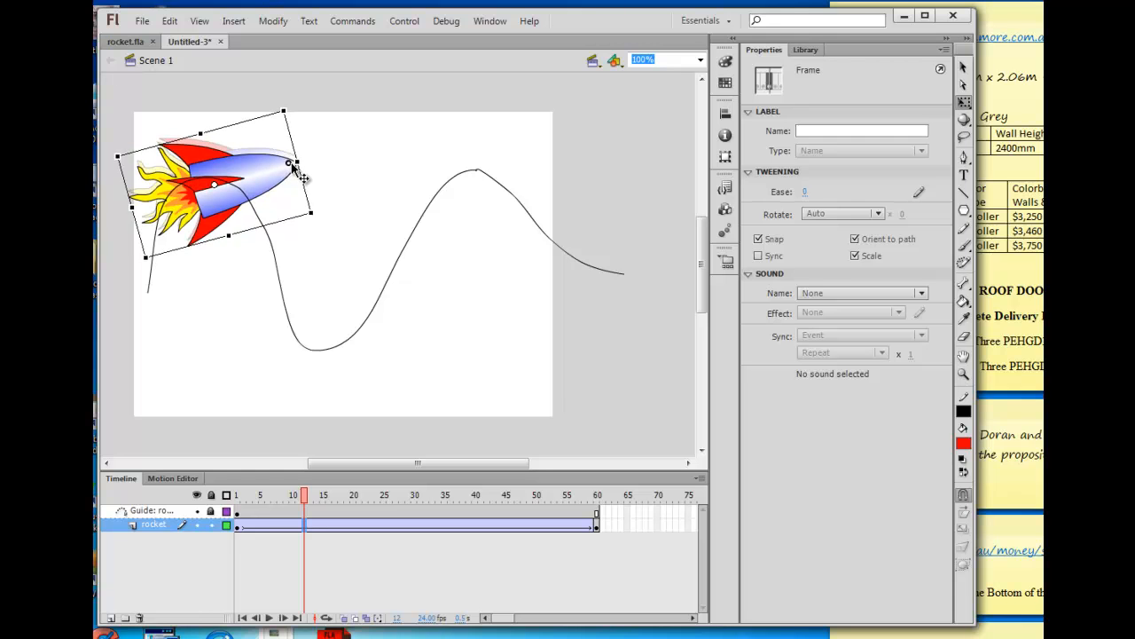
pyautogui.moveTo(293, 163); pyautogui.dragTo(292, 163)
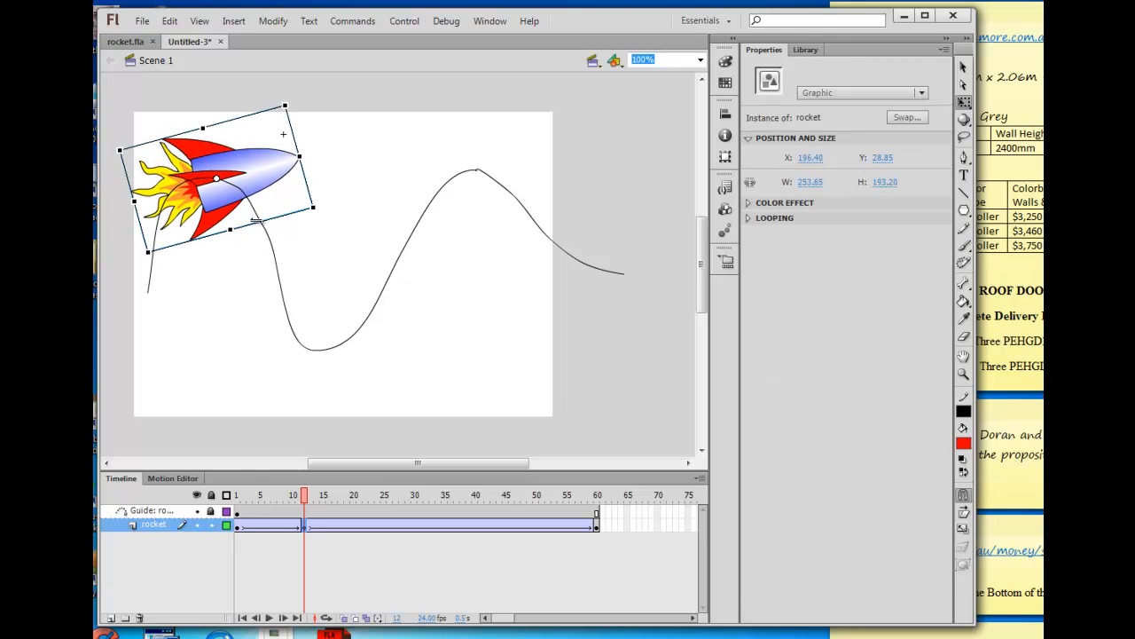
pyautogui.moveTo(328, 213); pyautogui.dragTo(308, 234)
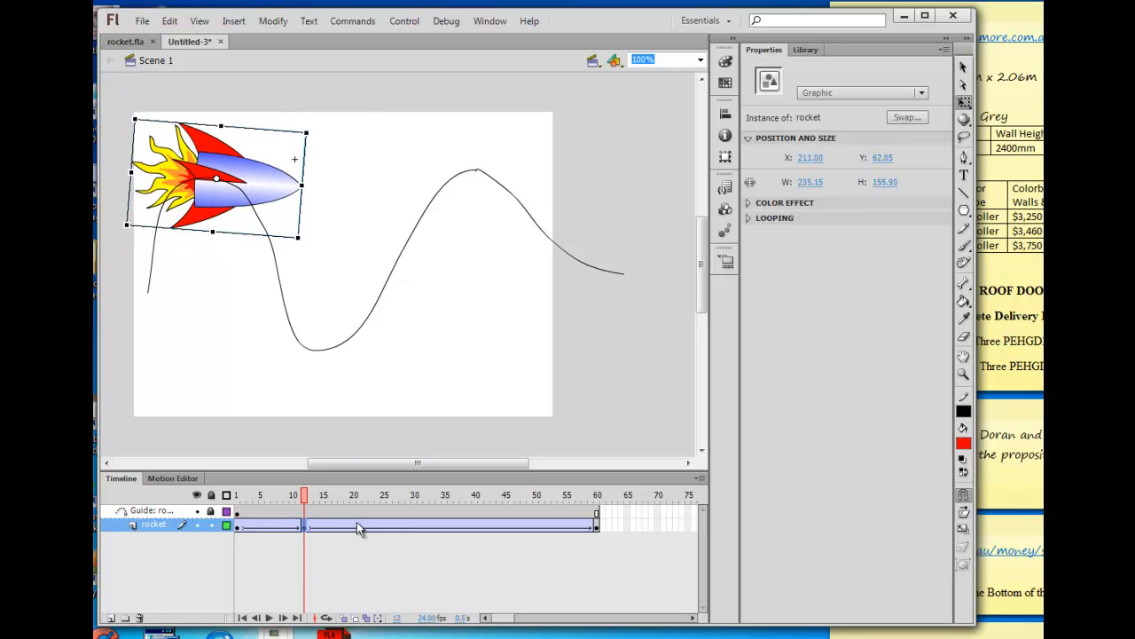
# Step through the rocket's tween to frame 32 and try to select the rocket there.
pyautogui.click(383, 525)
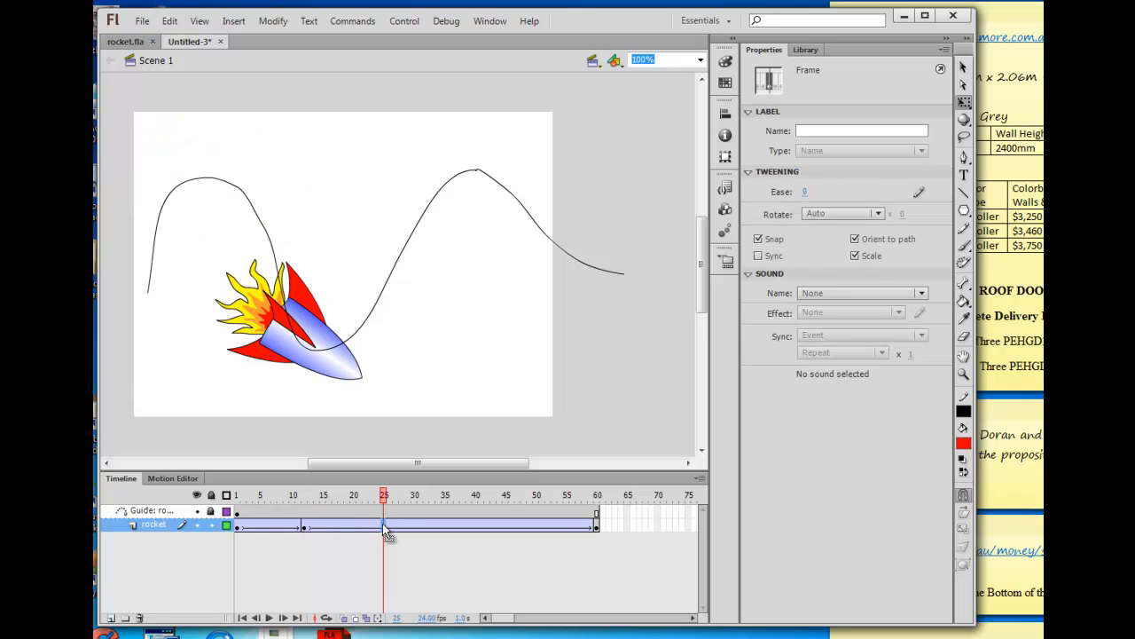
pyautogui.click(354, 379)
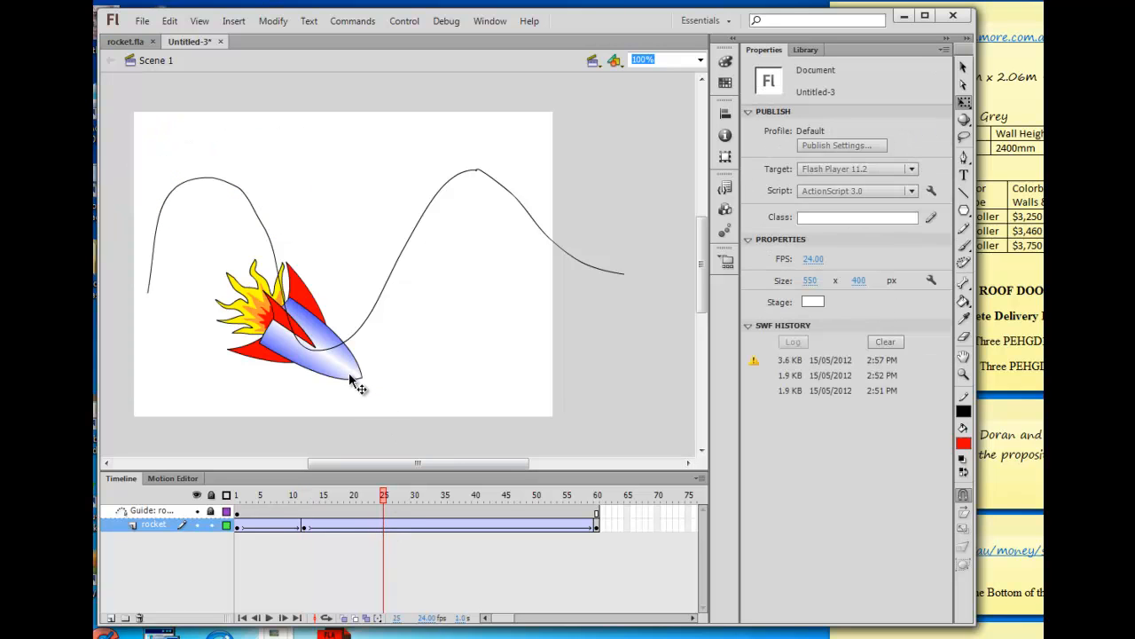
pyautogui.click(380, 526)
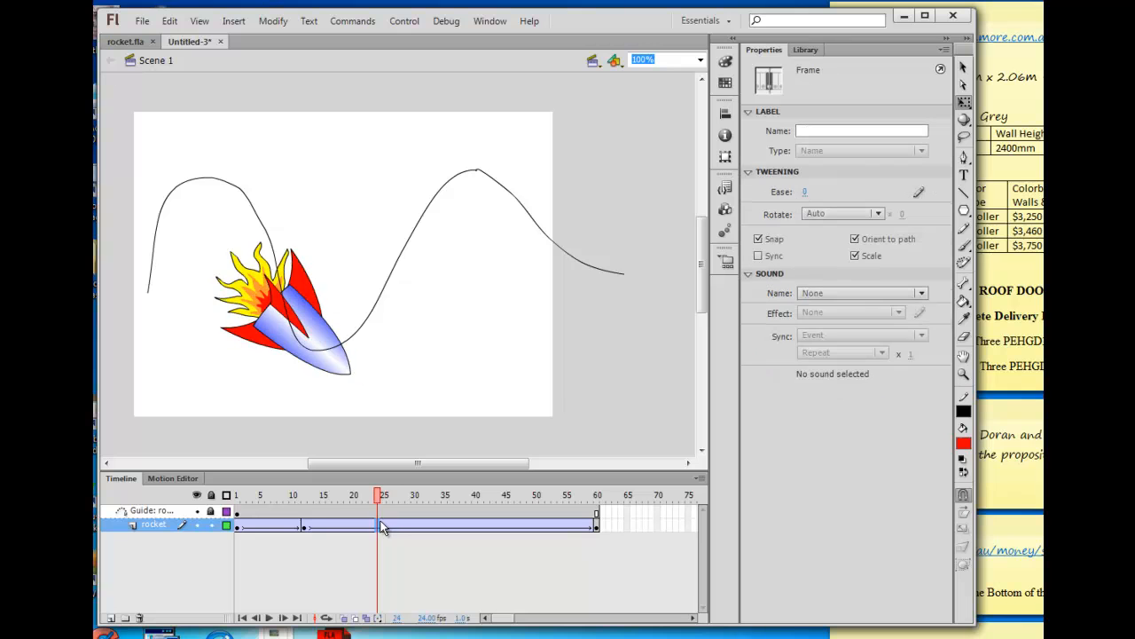
pyautogui.moveTo(384, 525); pyautogui.dragTo(427, 531)
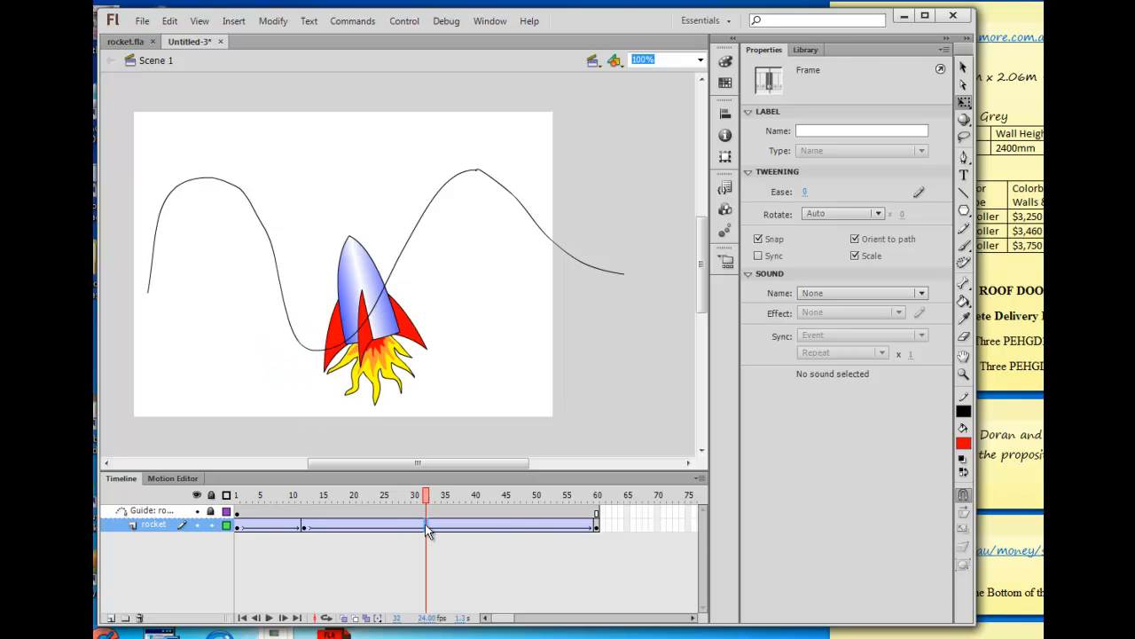
pyautogui.click(355, 254)
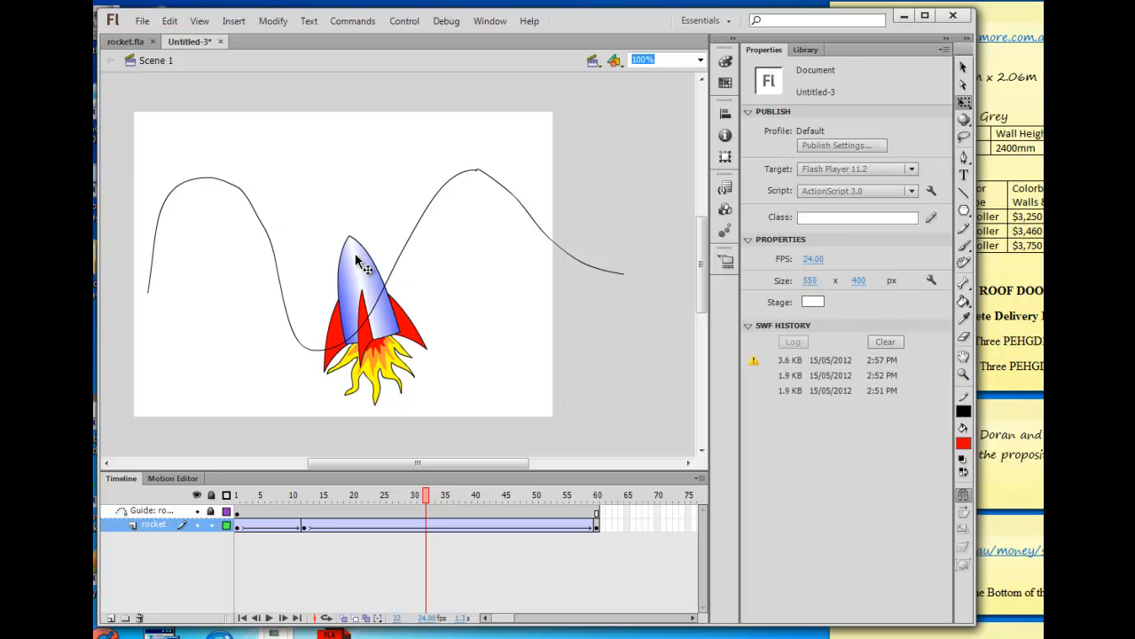
pyautogui.click(426, 526)
pyautogui.doubleClick(426, 524)
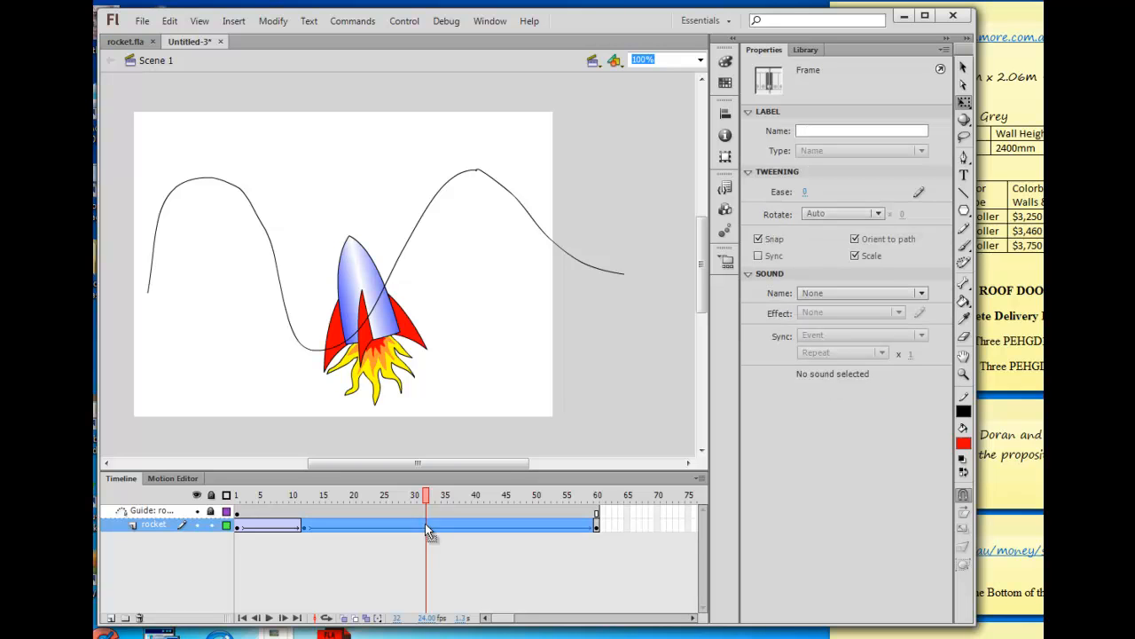
pyautogui.click(426, 526)
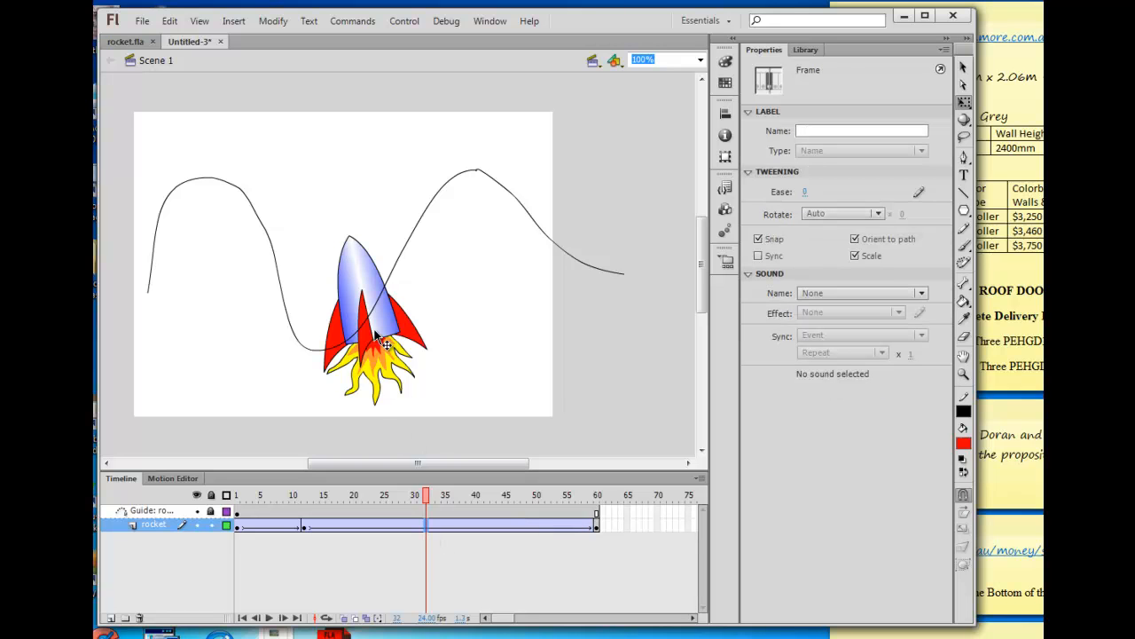
pyautogui.click(368, 272)
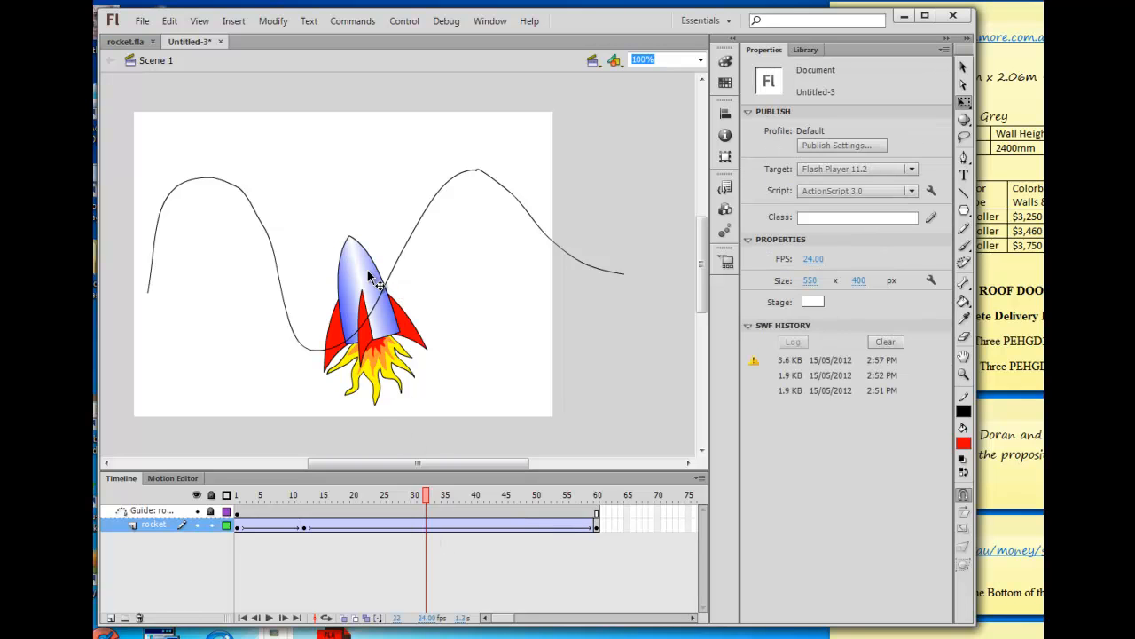
# Insert a keyframe at frame 32 of the rocket layer and rotate the rocket clockwise to follow the rising curve.
pyautogui.click(427, 526)
pyautogui.press('F6')
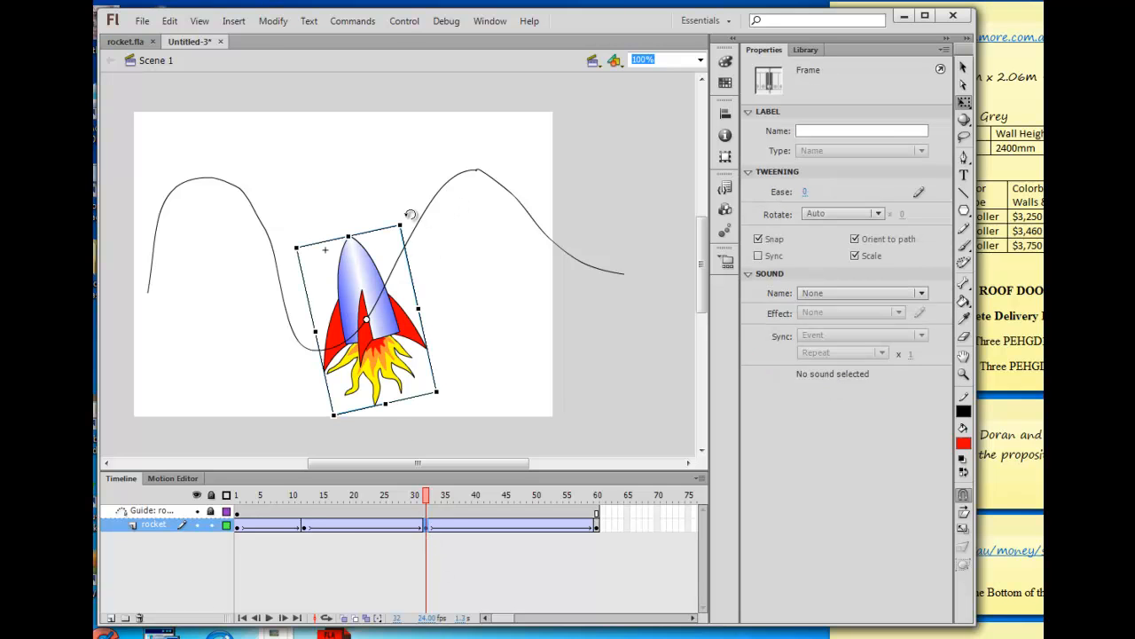
pyautogui.moveTo(412, 213); pyautogui.dragTo(470, 273)
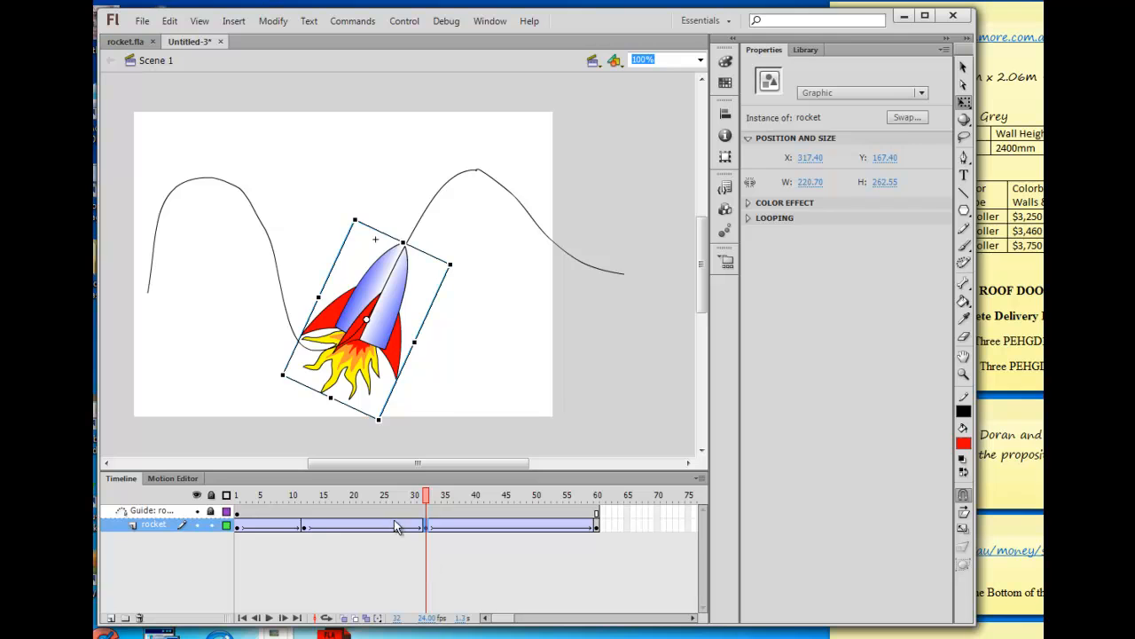
# Insert a keyframe at frame 46 of the rocket layer and rotate the rocket clockwise to nearly horizontal over the second crest.
pyautogui.moveTo(391, 529); pyautogui.dragTo(405, 524)
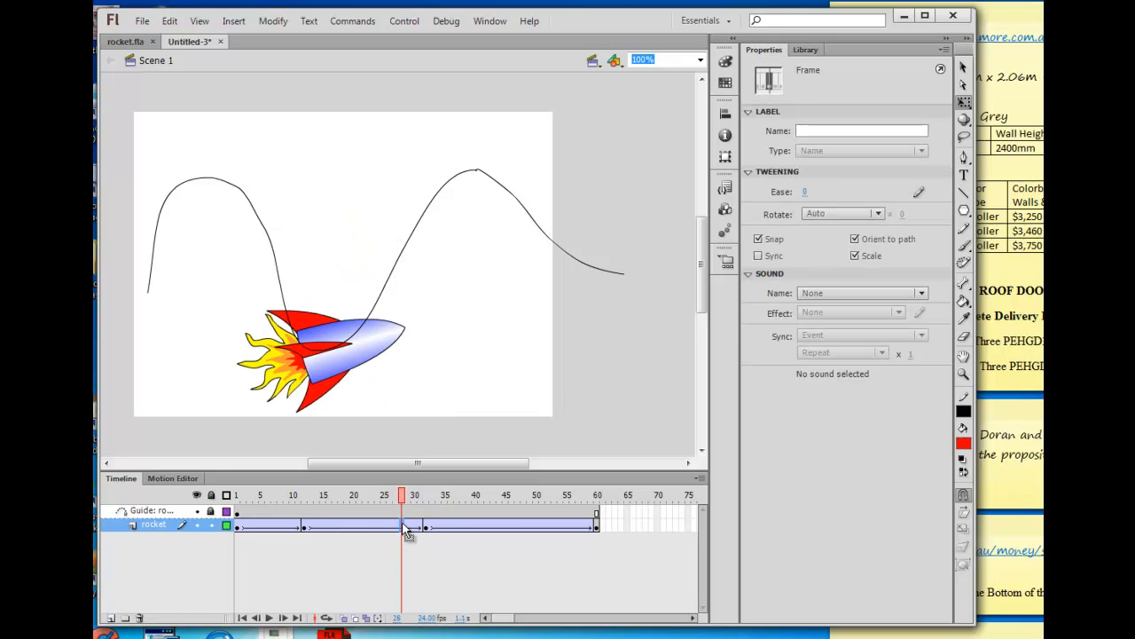
pyautogui.click(407, 521)
pyautogui.click(414, 524)
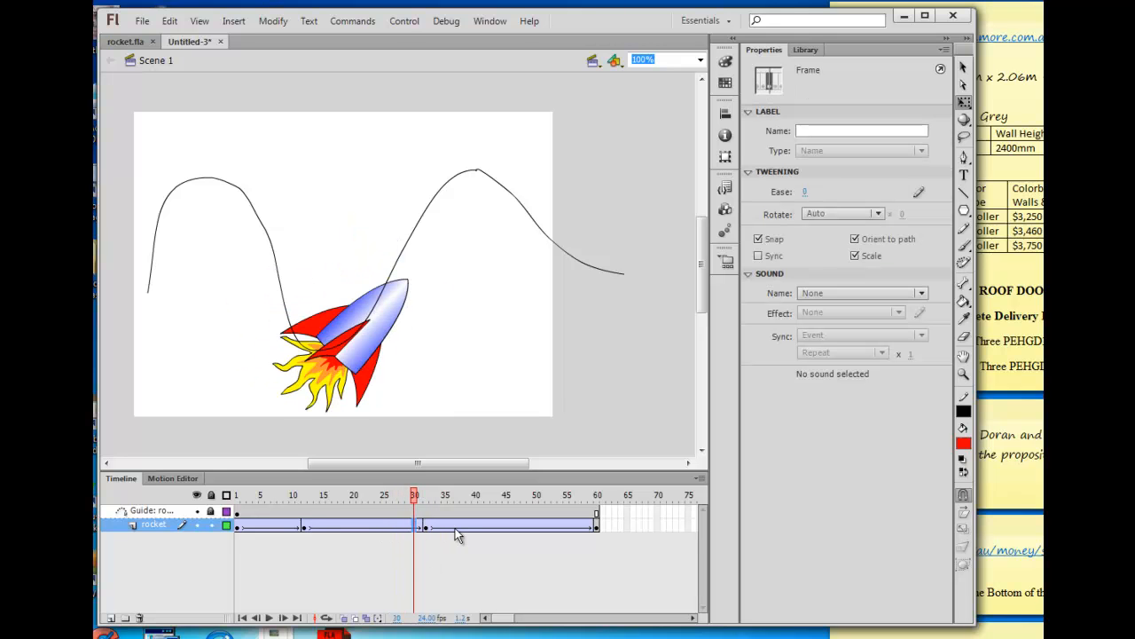
pyautogui.click(507, 527)
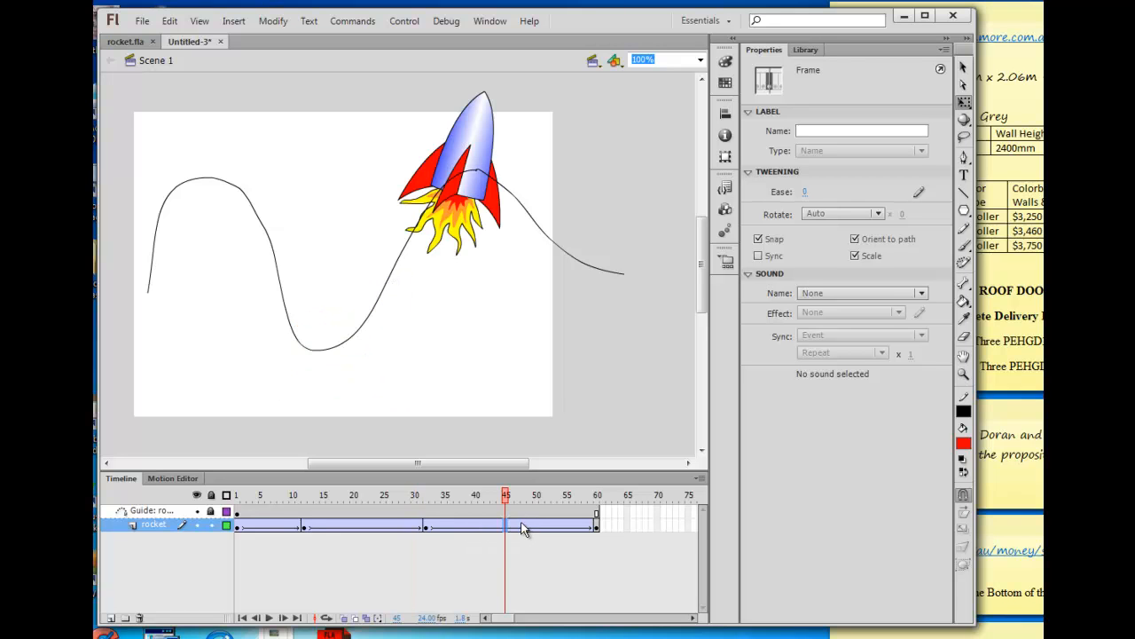
pyautogui.click(520, 528)
pyautogui.click(542, 528)
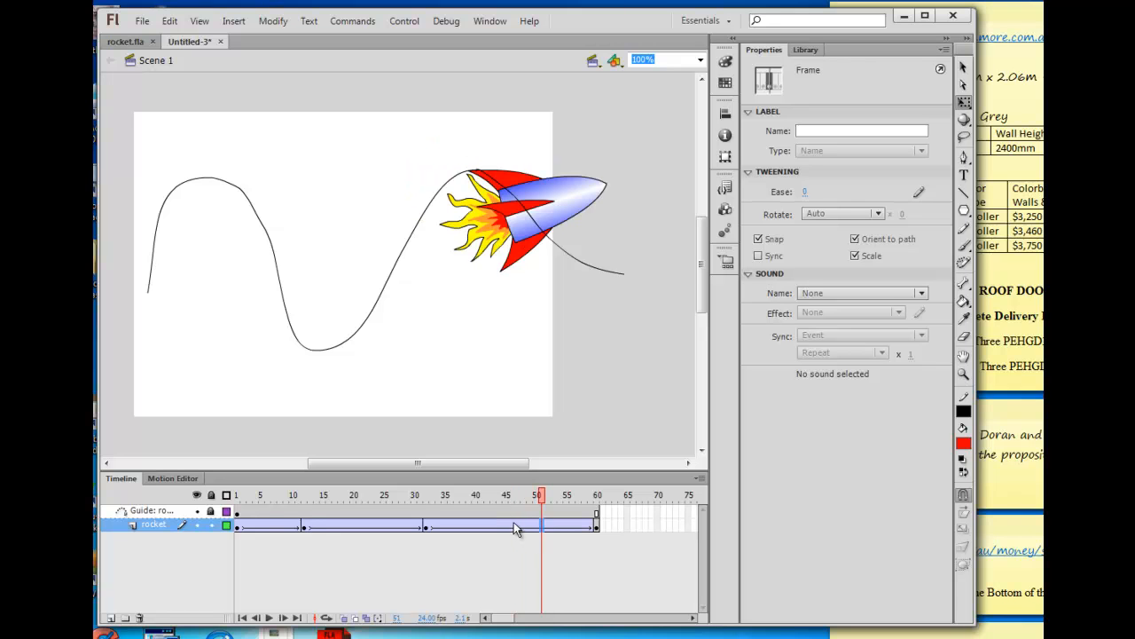
pyautogui.click(514, 527)
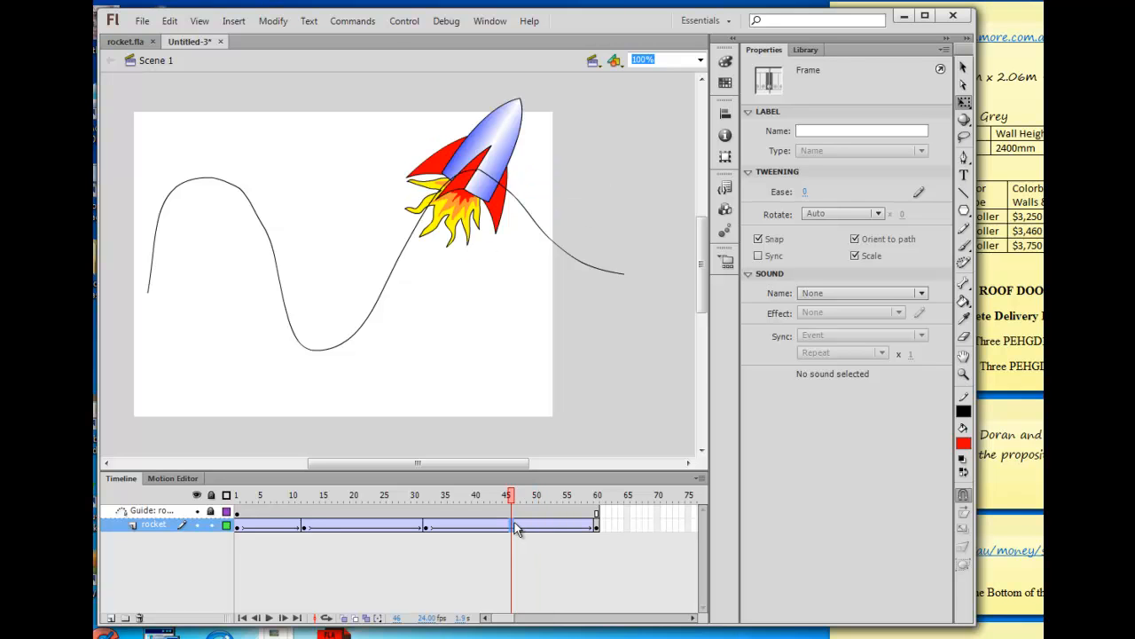
pyautogui.press('F6')
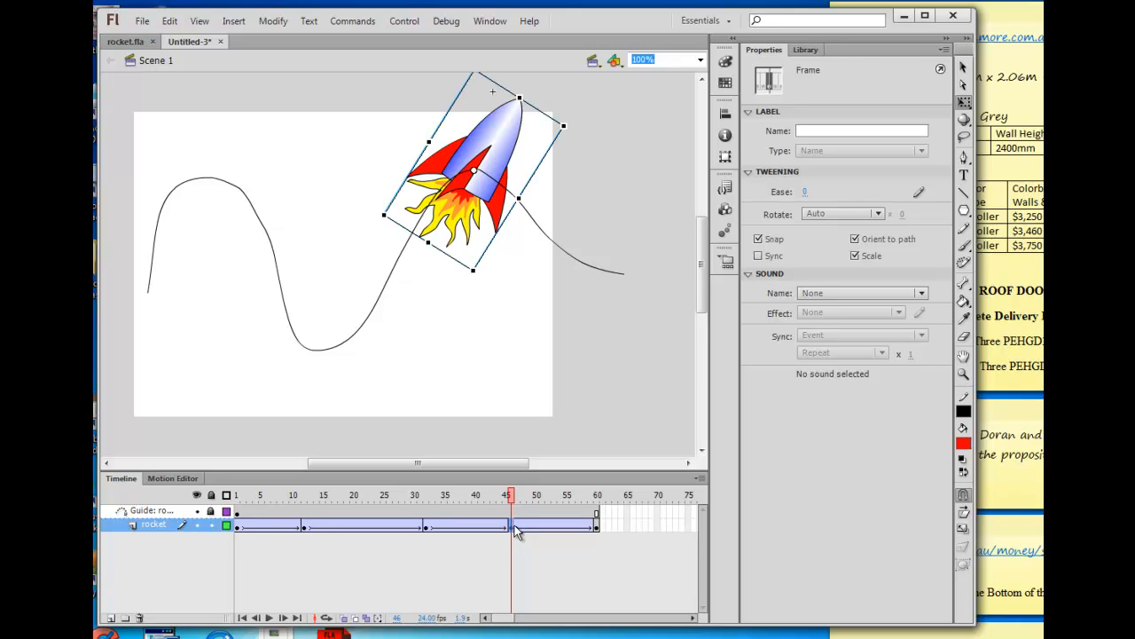
pyautogui.moveTo(580, 117); pyautogui.dragTo(596, 232)
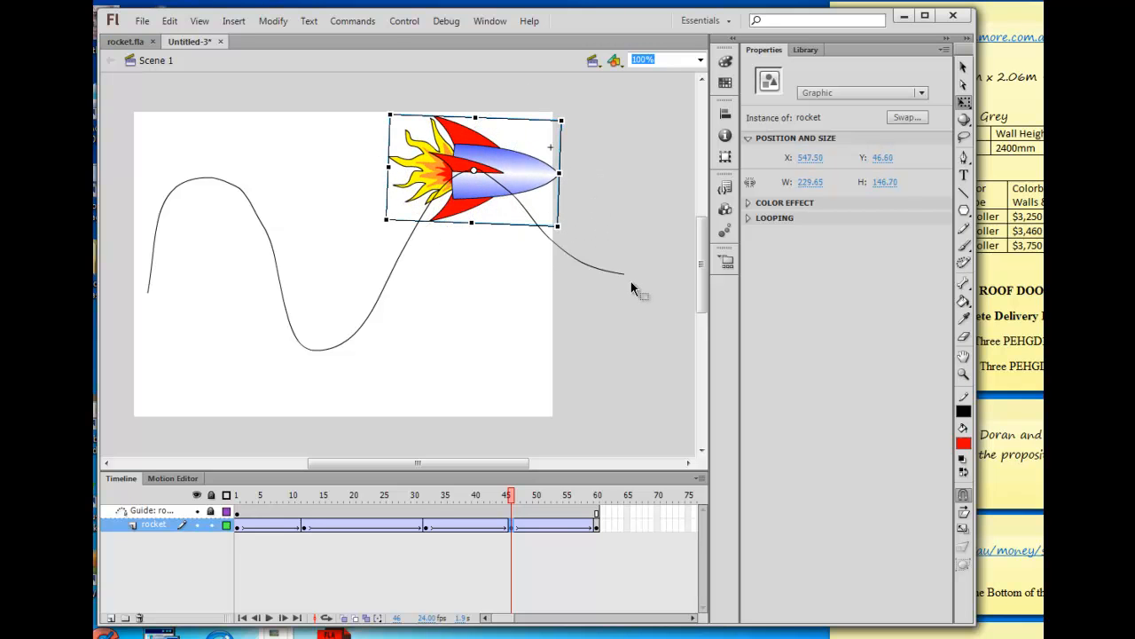
# Rotate the rocket 90 degrees clockwise in the frame 60 keyframe so its nose points right.
pyautogui.click(567, 528)
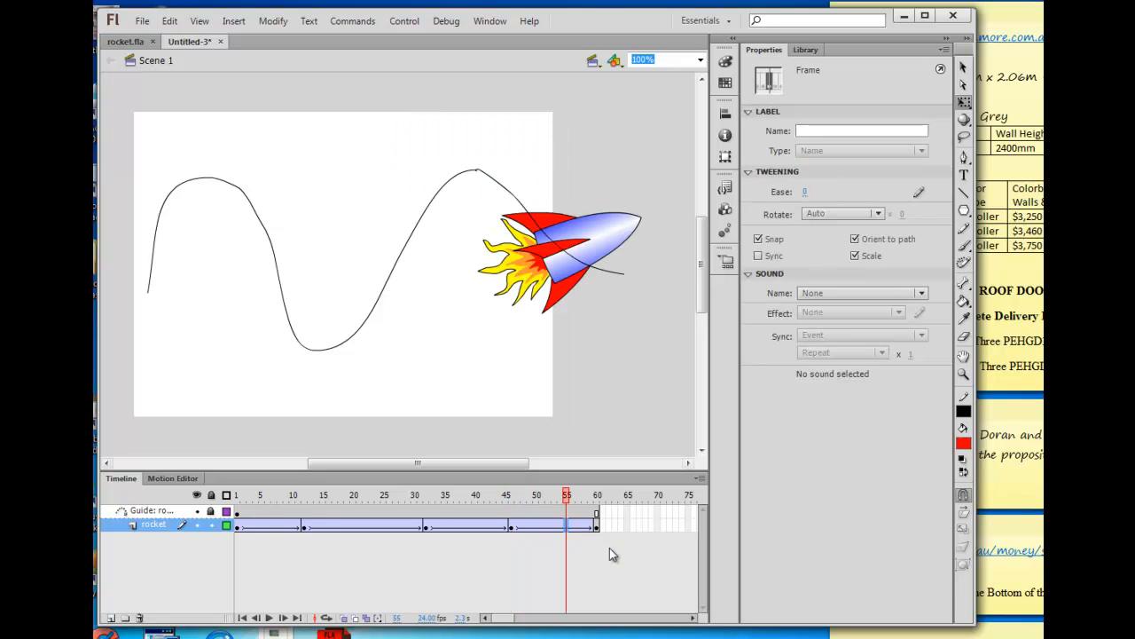
pyautogui.click(594, 523)
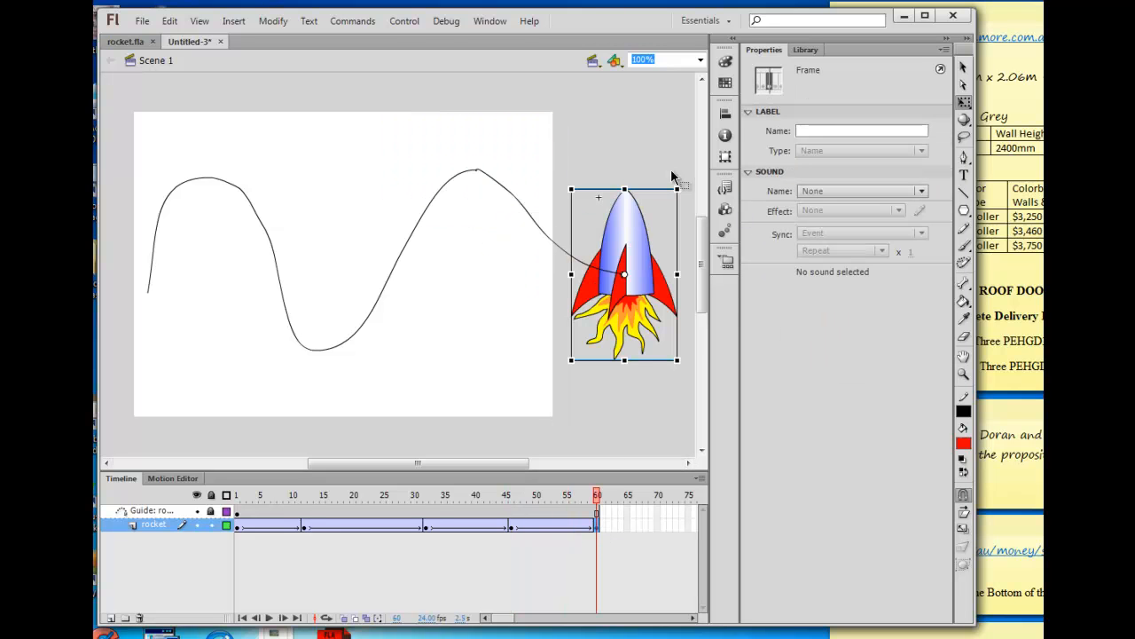
pyautogui.moveTo(674, 179); pyautogui.dragTo(712, 315)
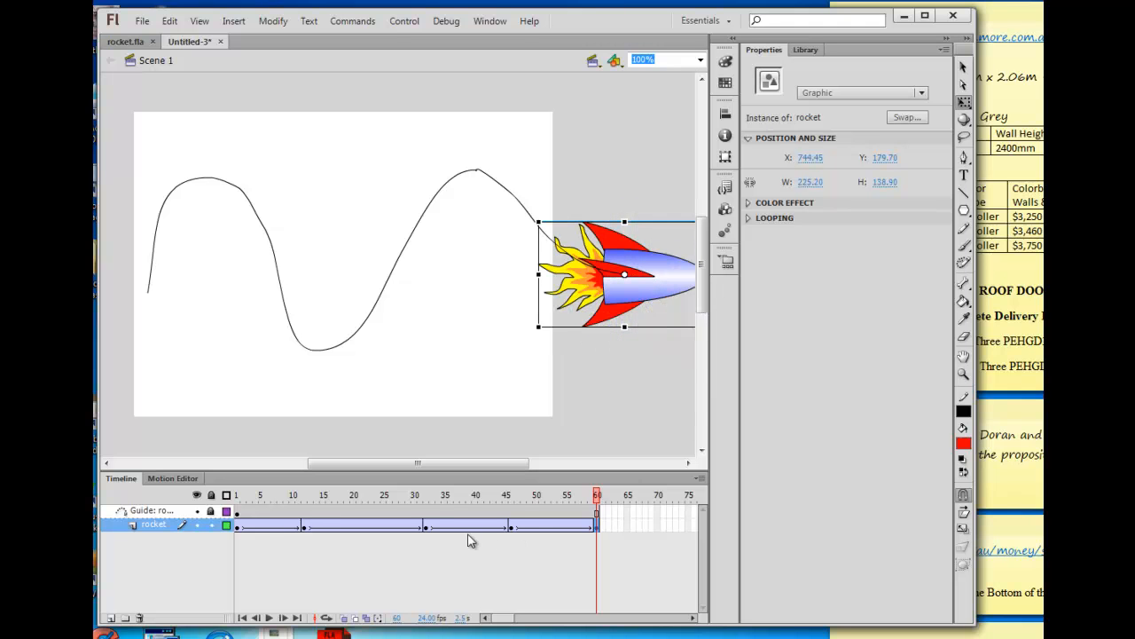
# Test the movie to watch the rocket follow the curved motion guide, and close the preview.
pyautogui.hotkey('ctrl', 'Return')
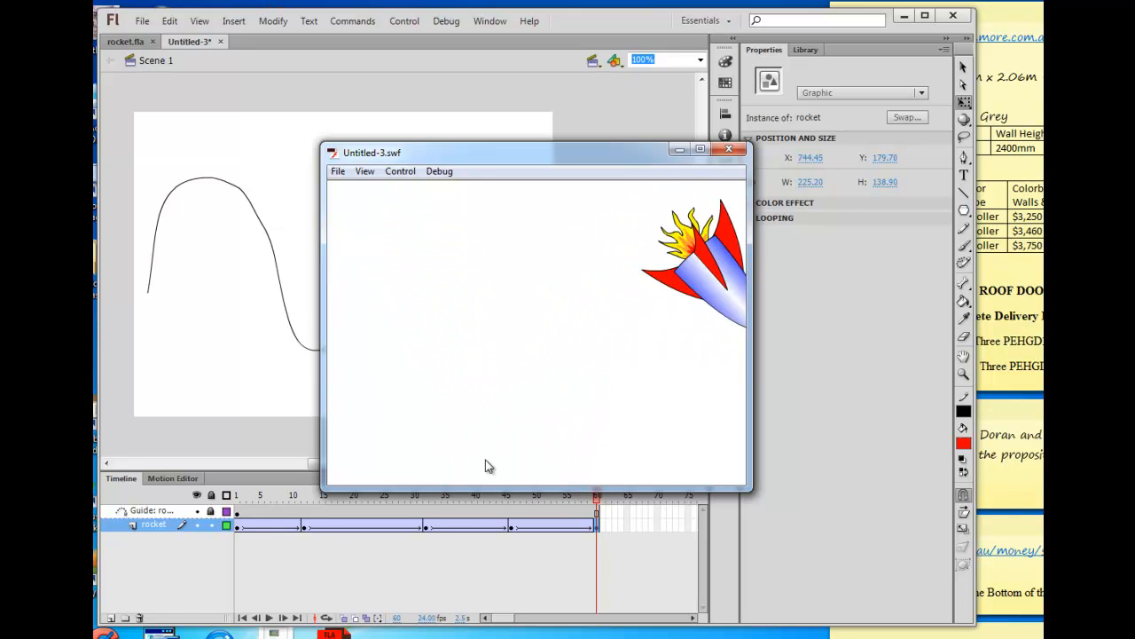
pyautogui.click(729, 149)
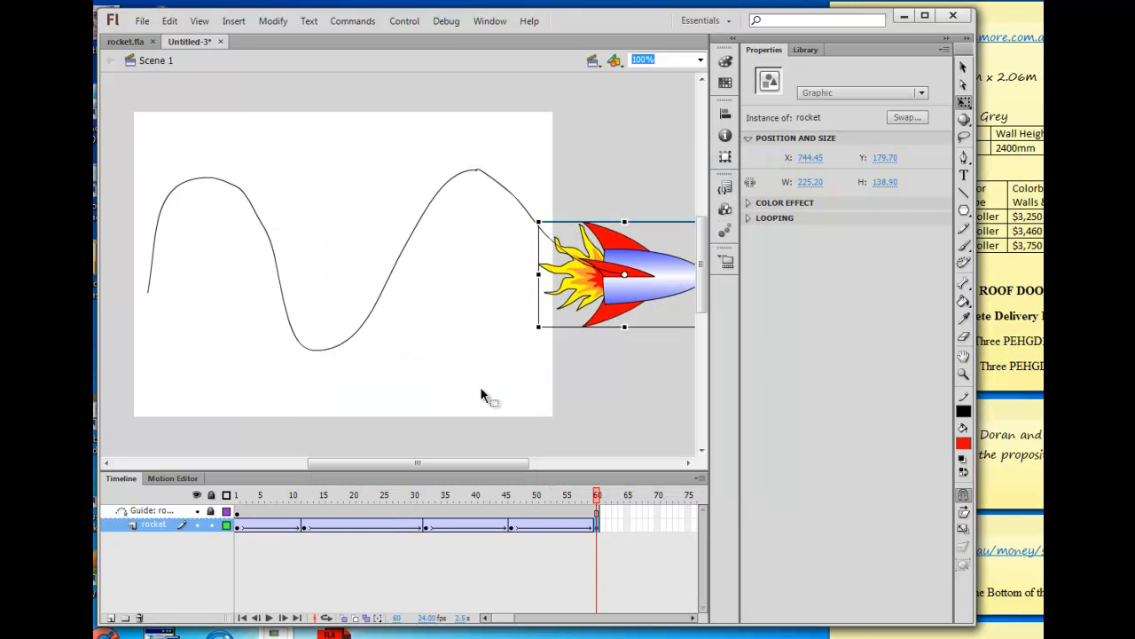
# Review the rocket's orientation in the keyframes at frames 12, 32, 46 and 60, and test the movie again.
pyautogui.click(305, 525)
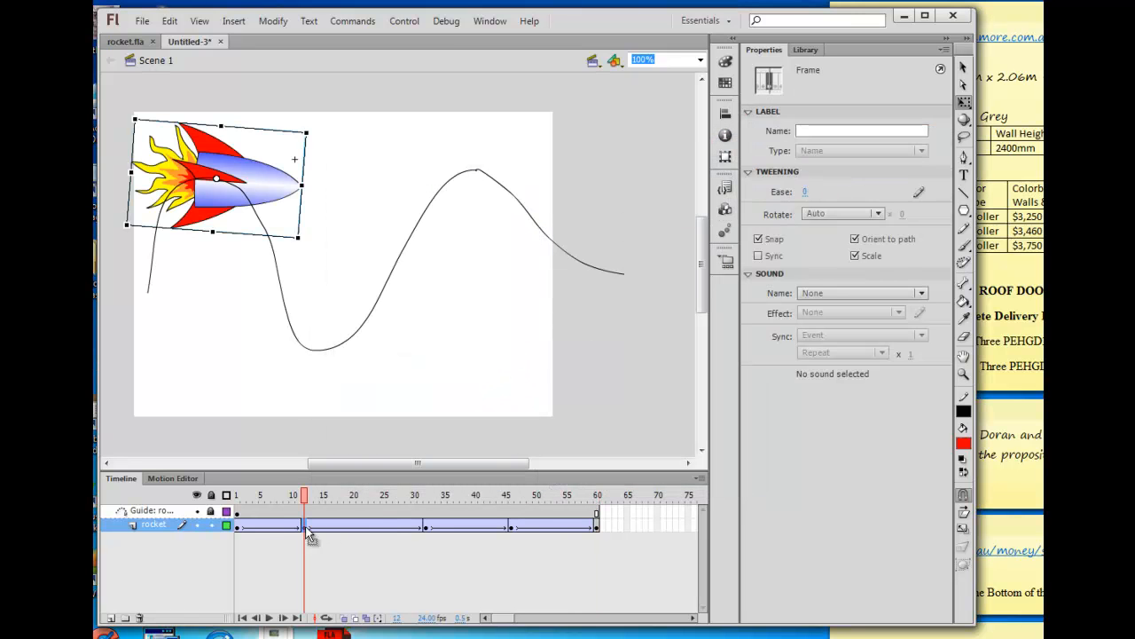
pyautogui.click(426, 527)
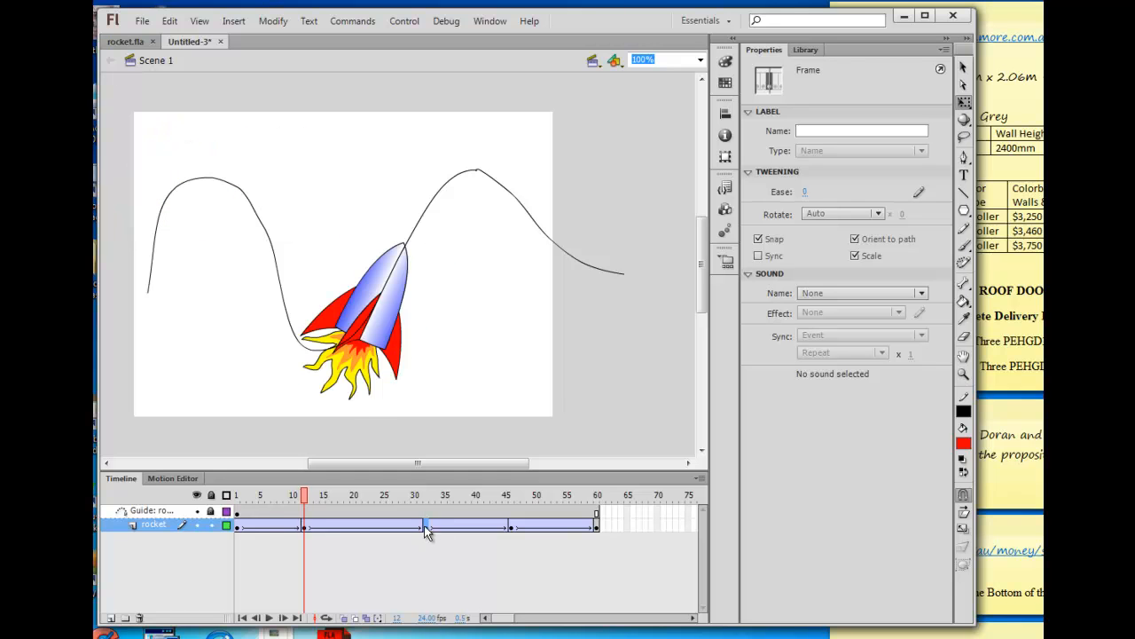
pyautogui.click(512, 526)
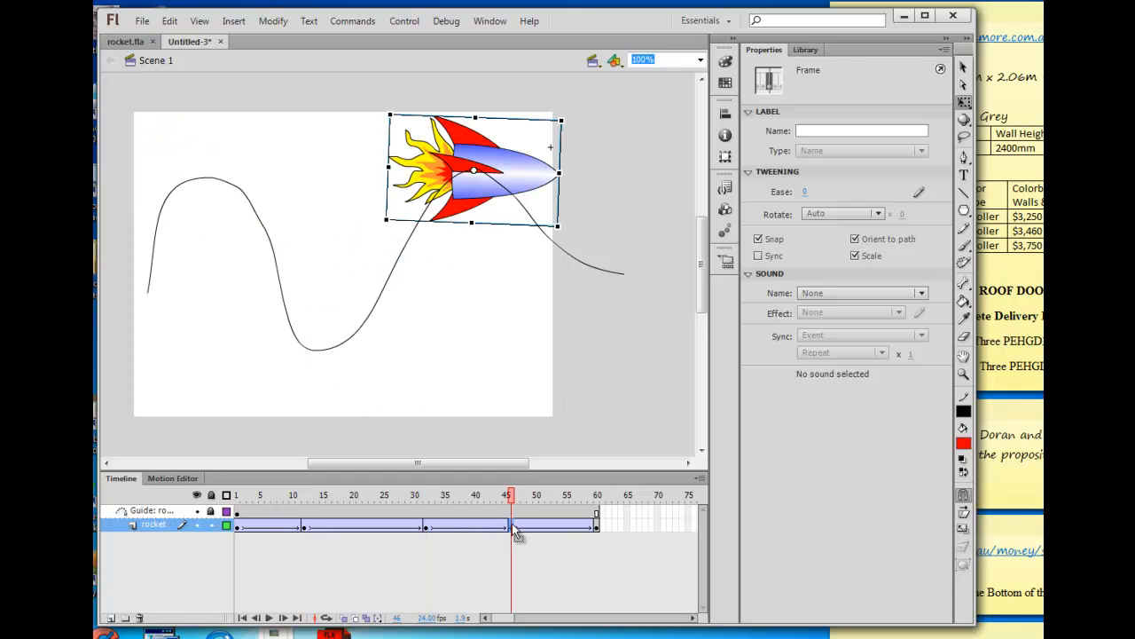
pyautogui.click(596, 527)
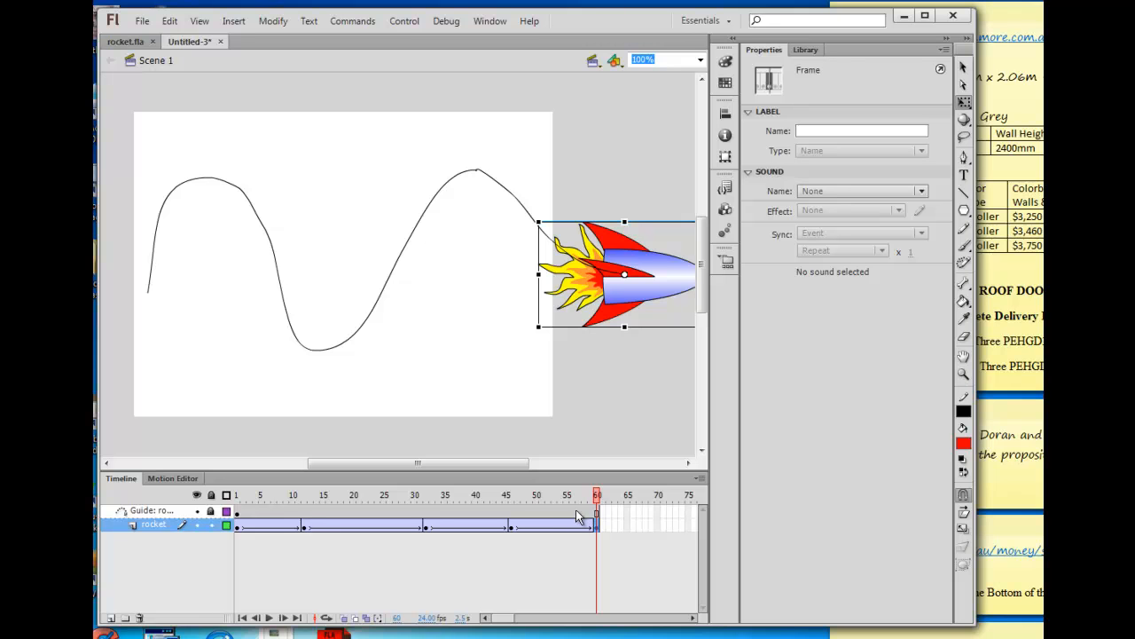
pyautogui.hotkey('ctrl', 'Return')
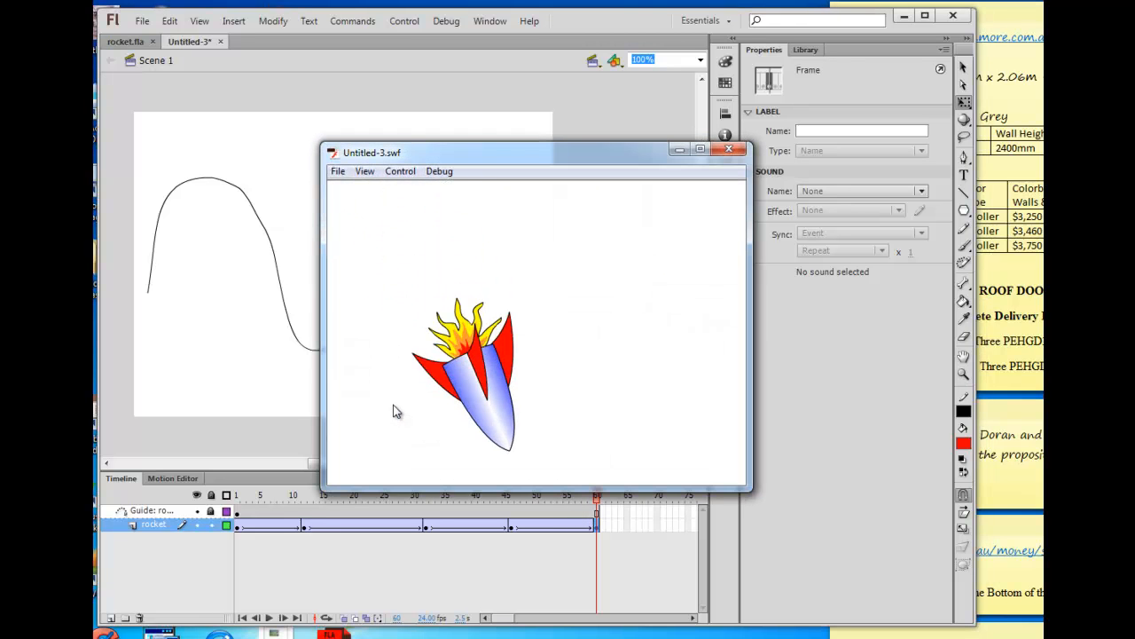